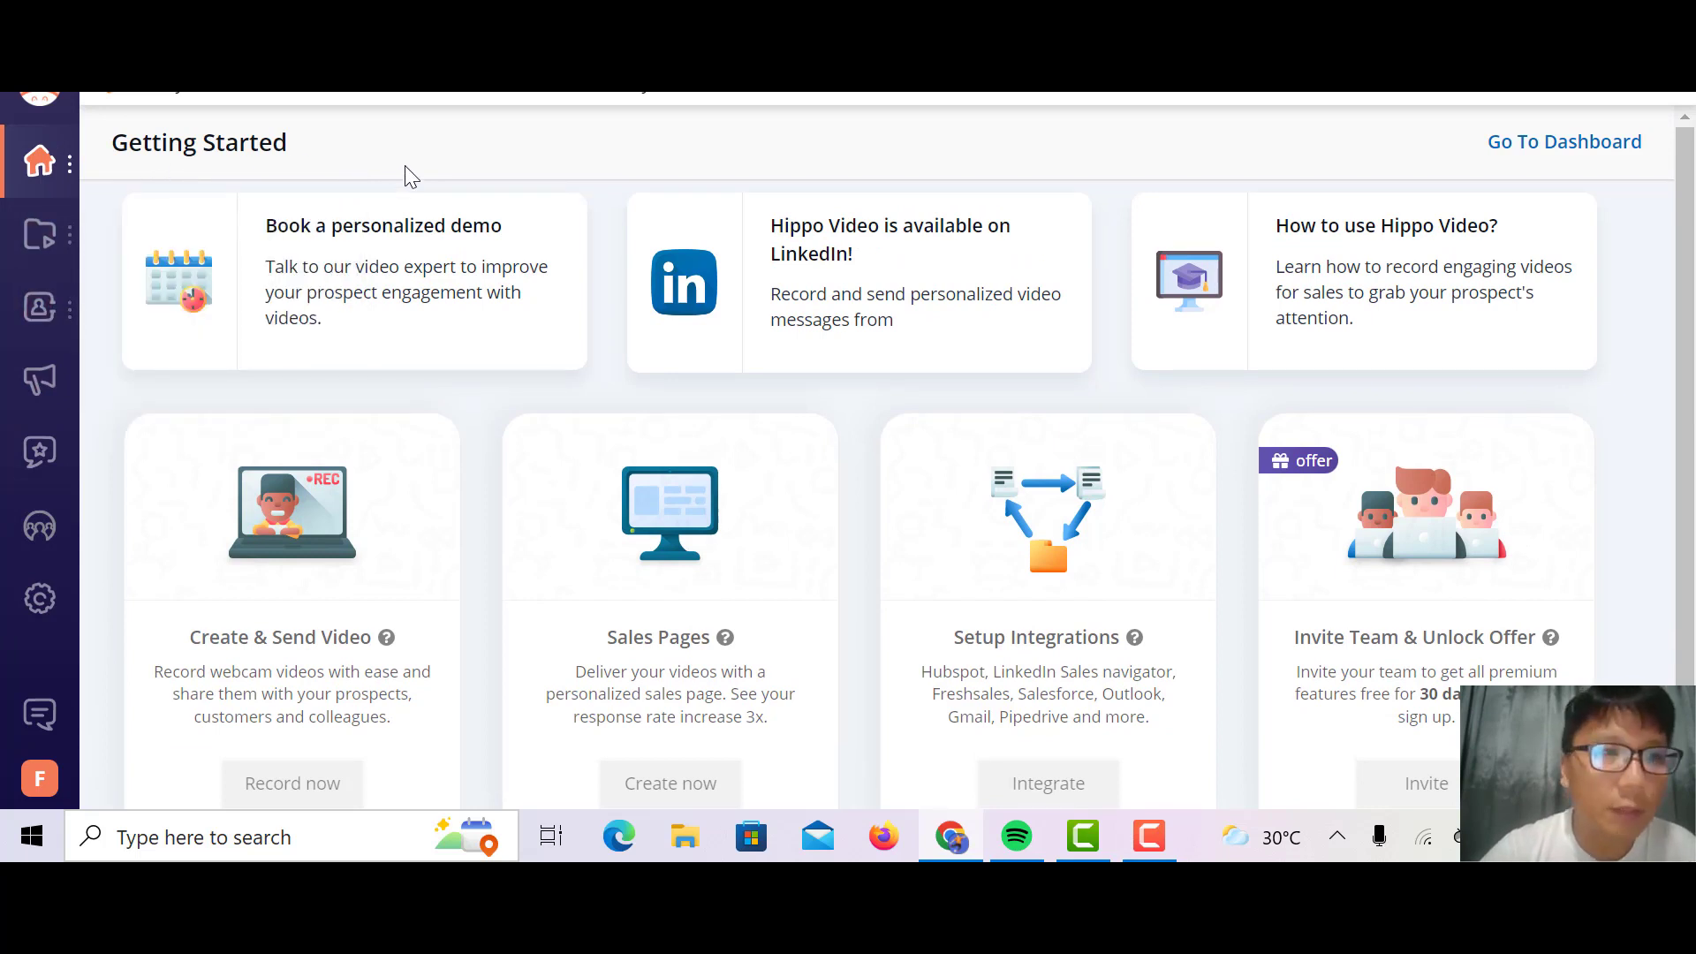
mouse_move(44, 175)
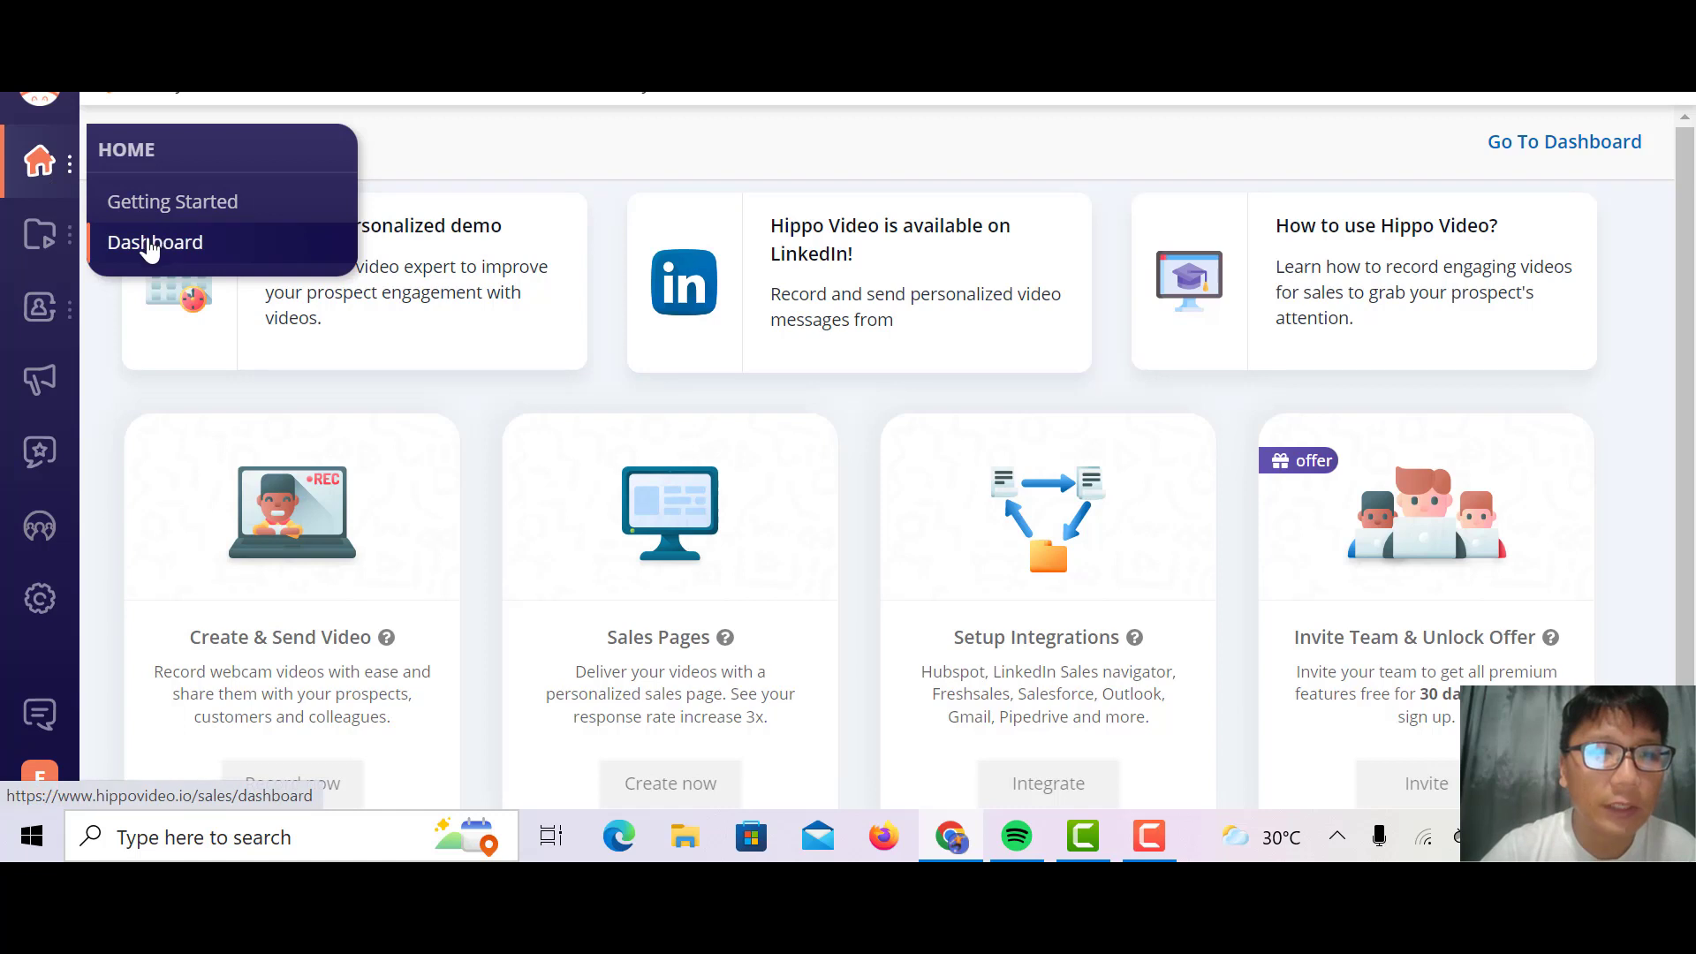
mouse_move(36, 243)
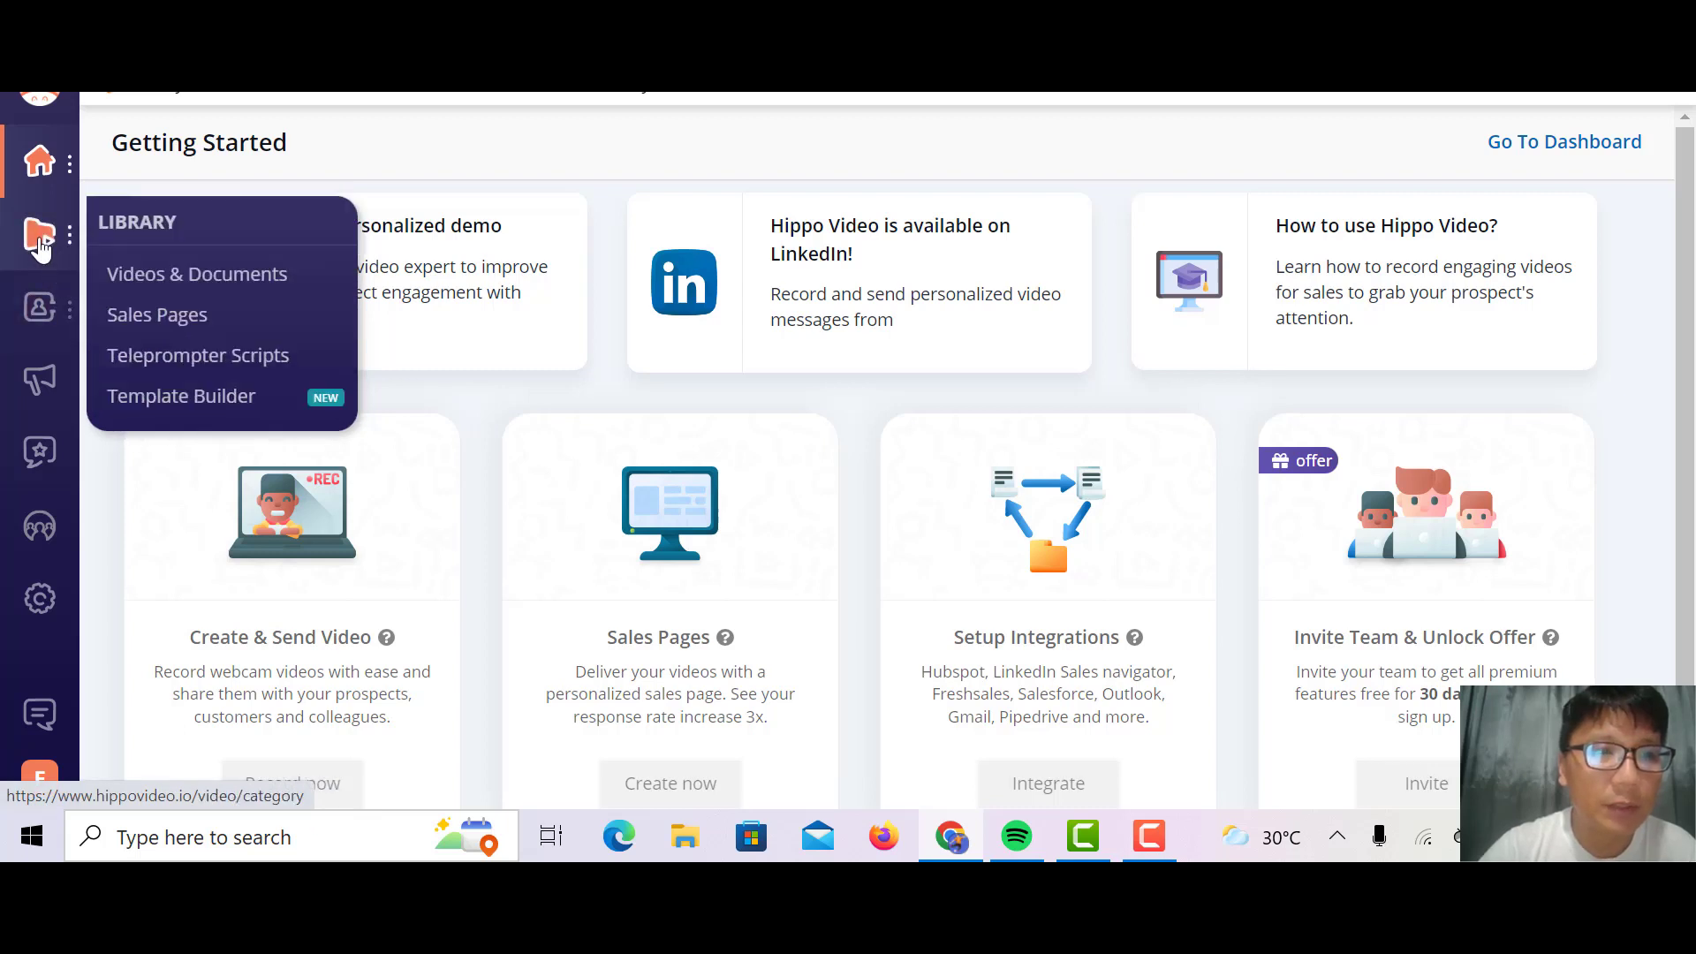
mouse_move(32, 308)
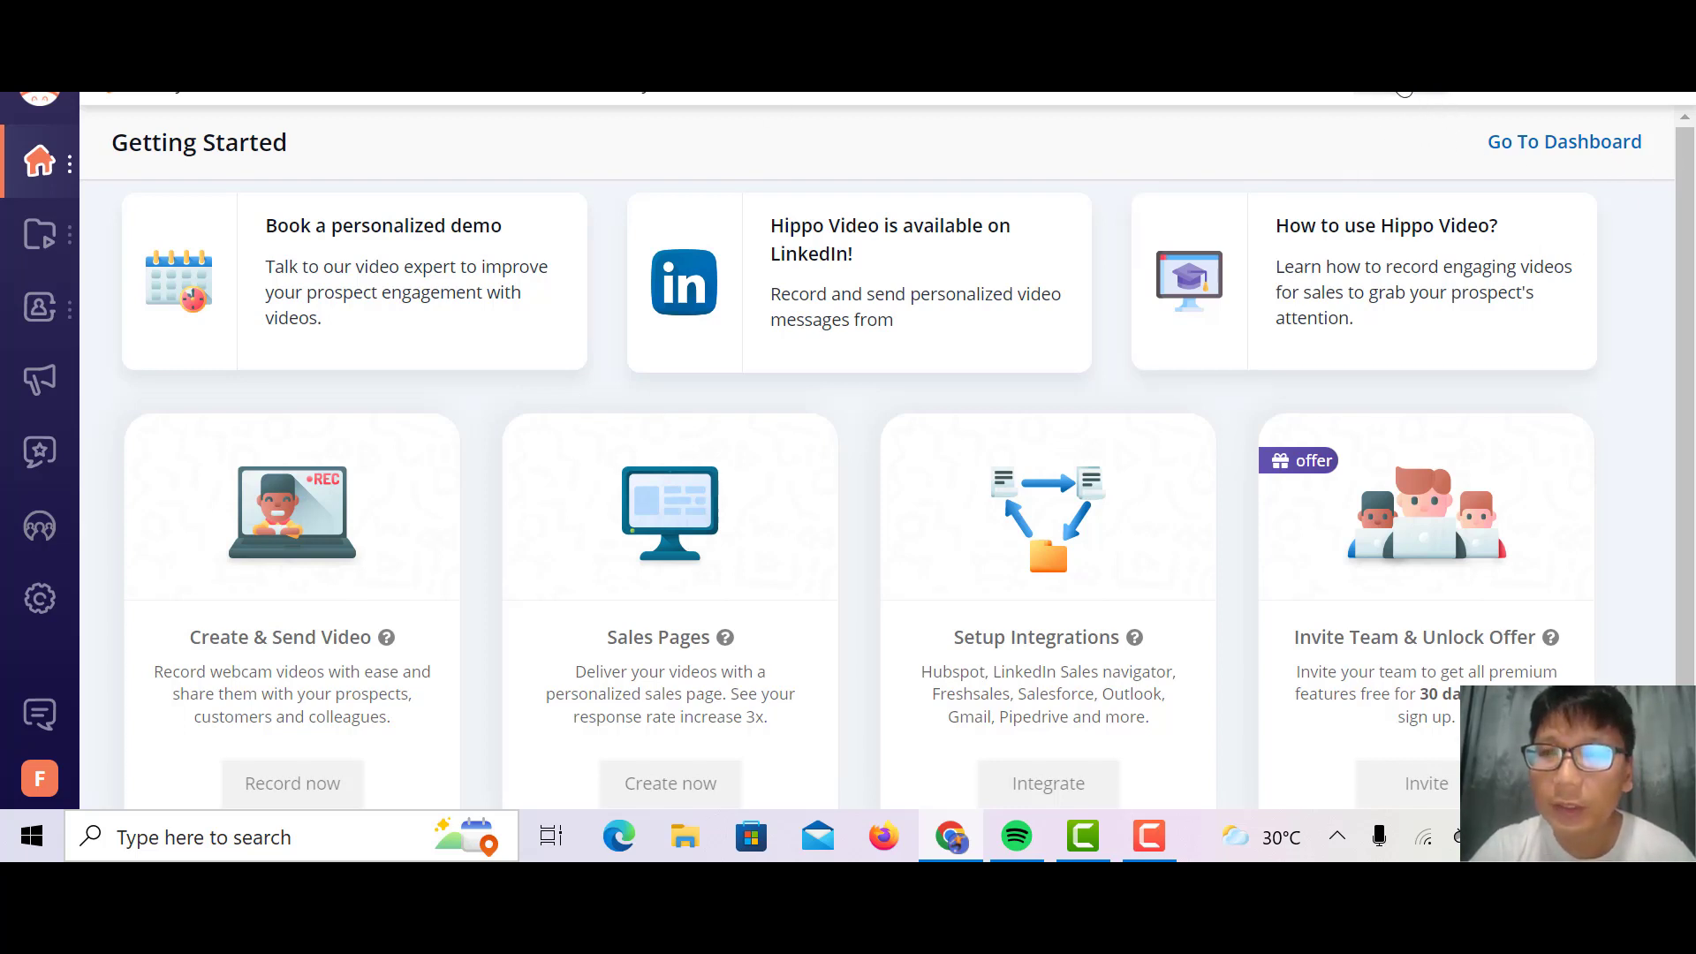
Step: Browse the creation options, inspect the advanced options of a Screen Only recording, and close its setup
click(1402, 91)
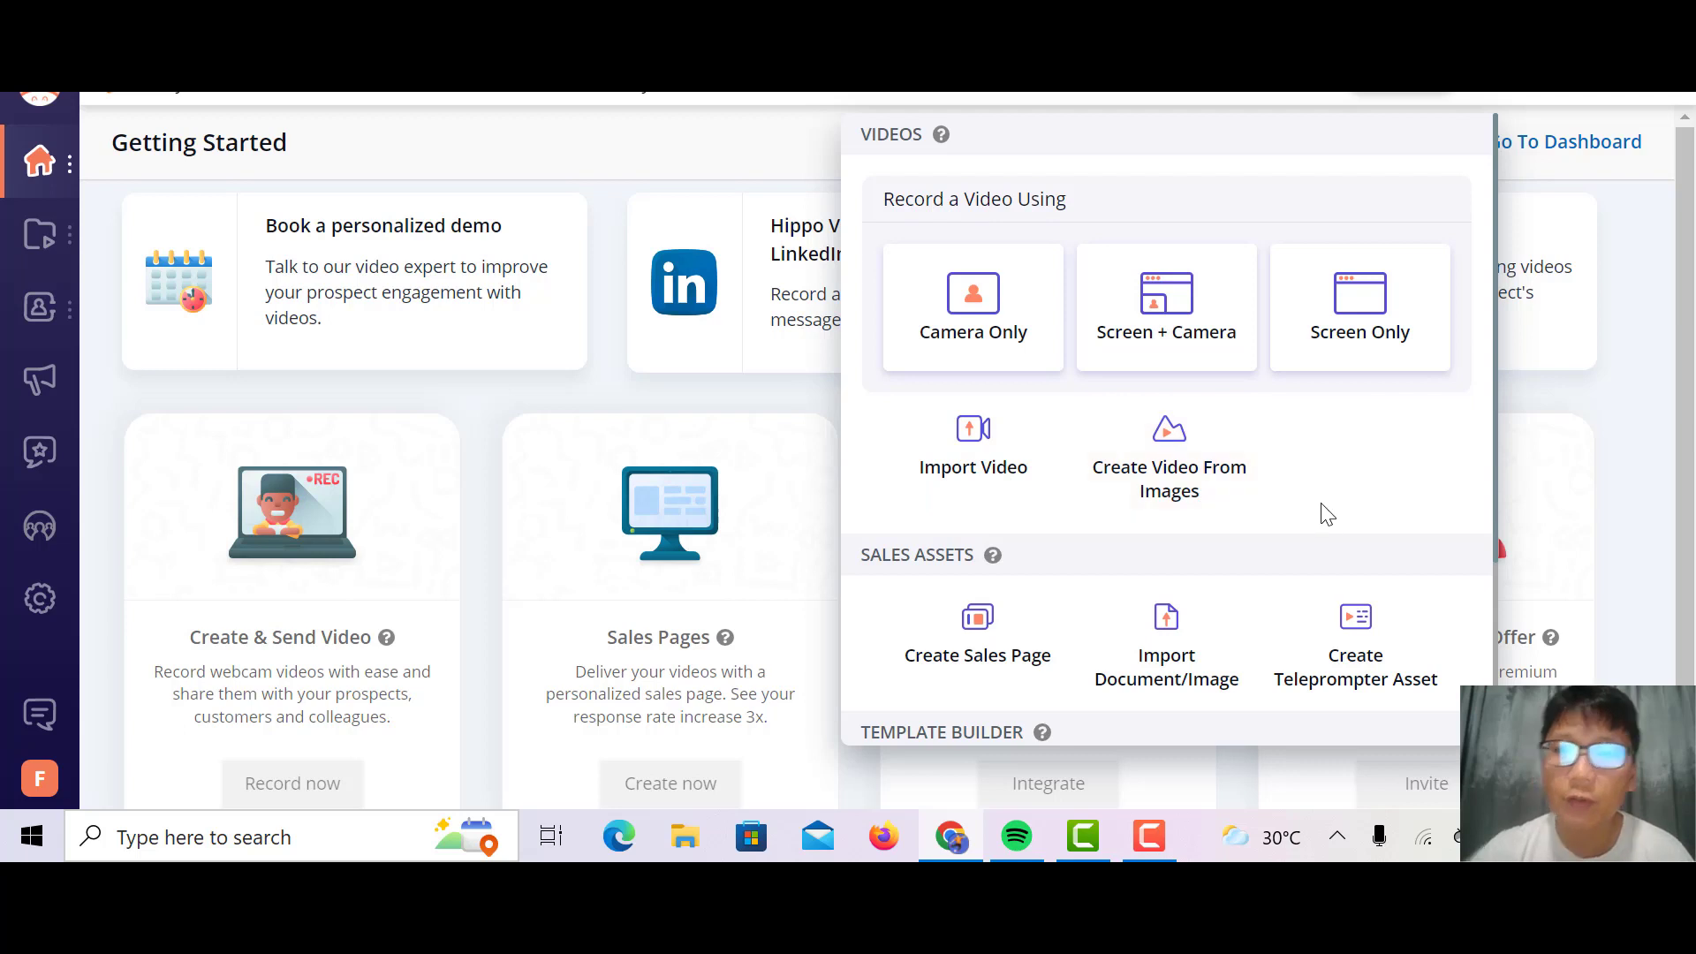
scroll(1328, 514, down, 3)
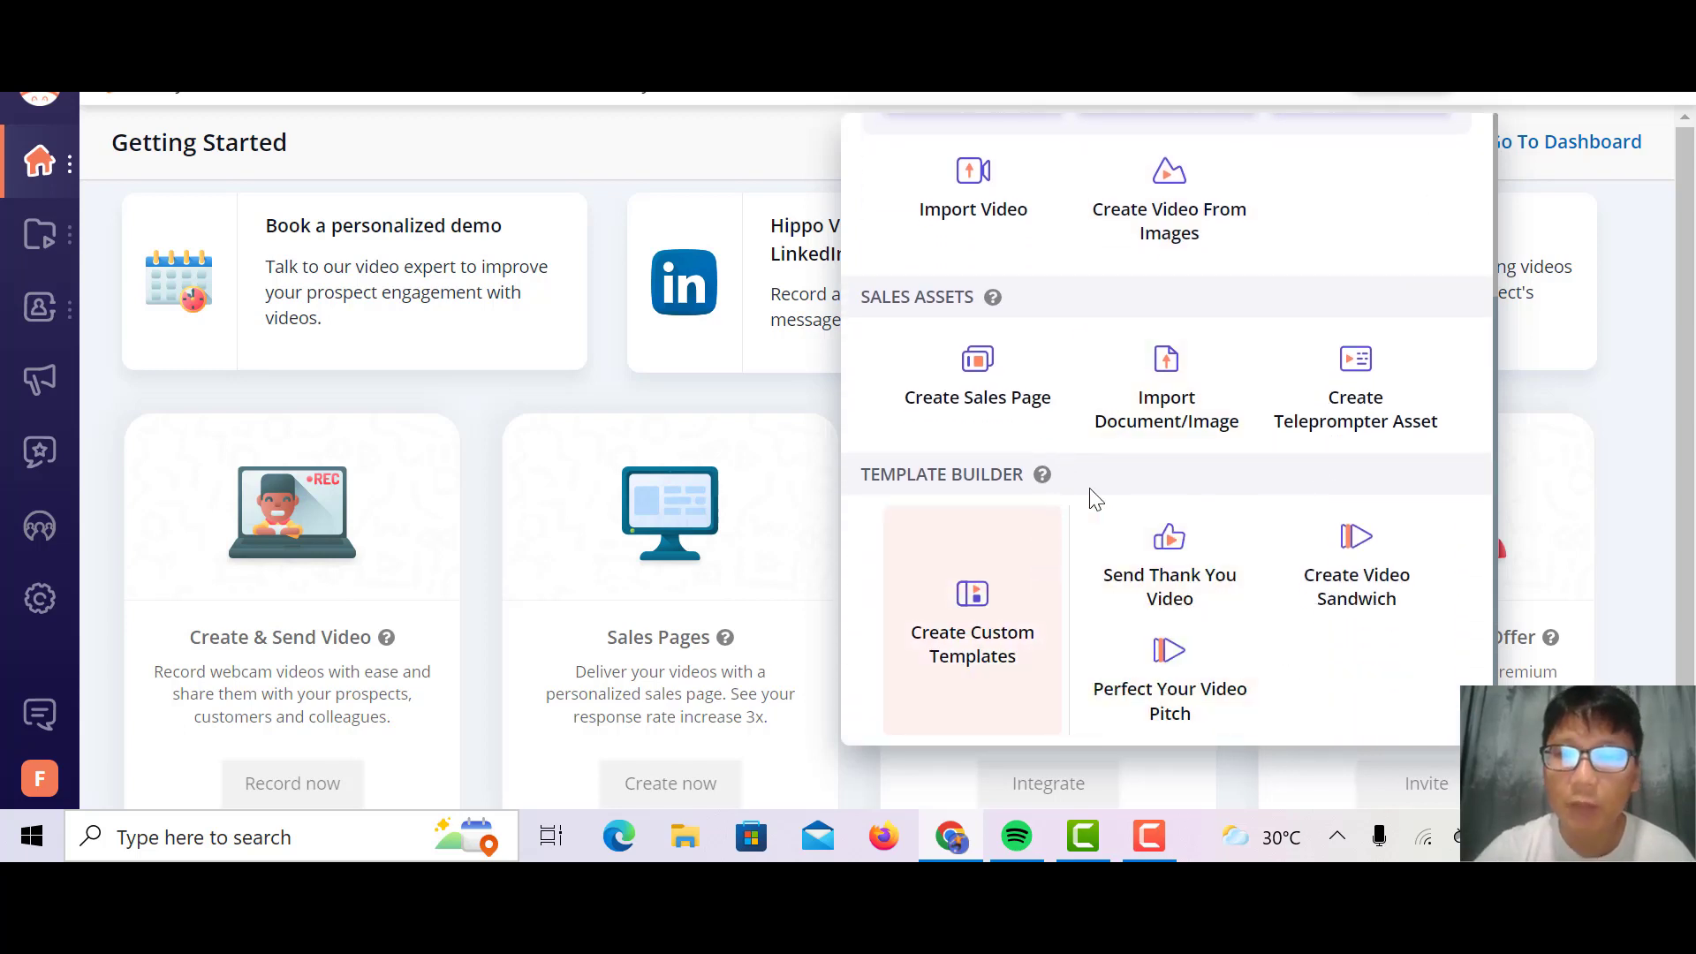
scroll(1164, 489, up, 3)
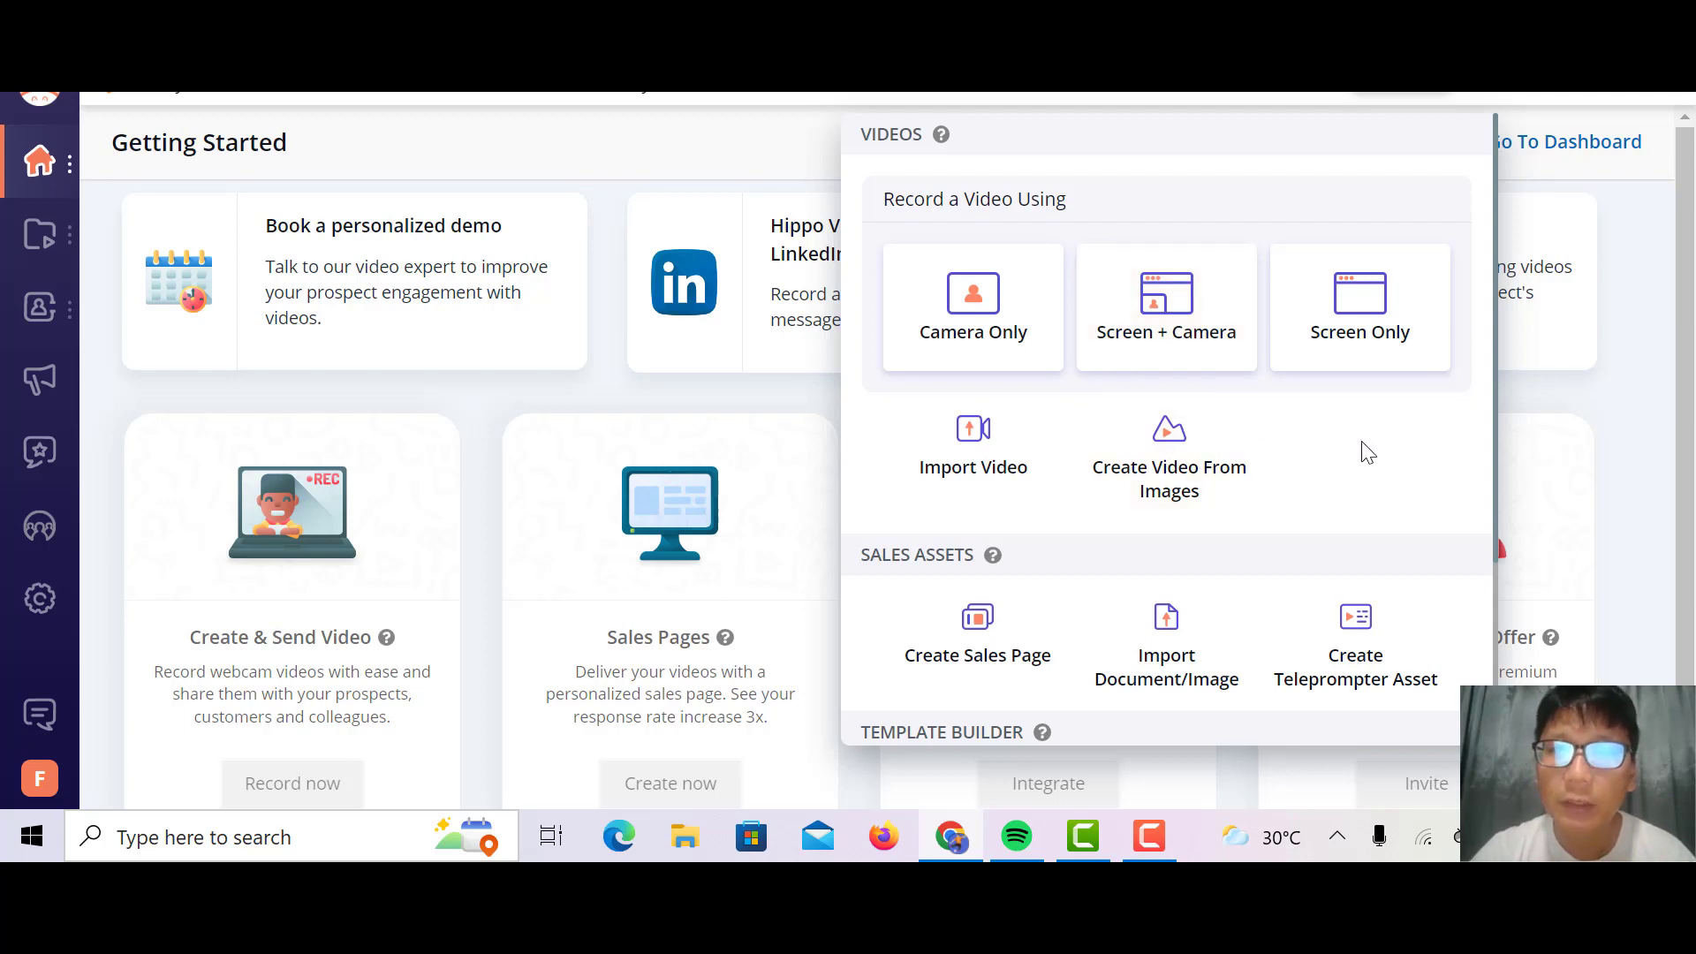
click(1384, 325)
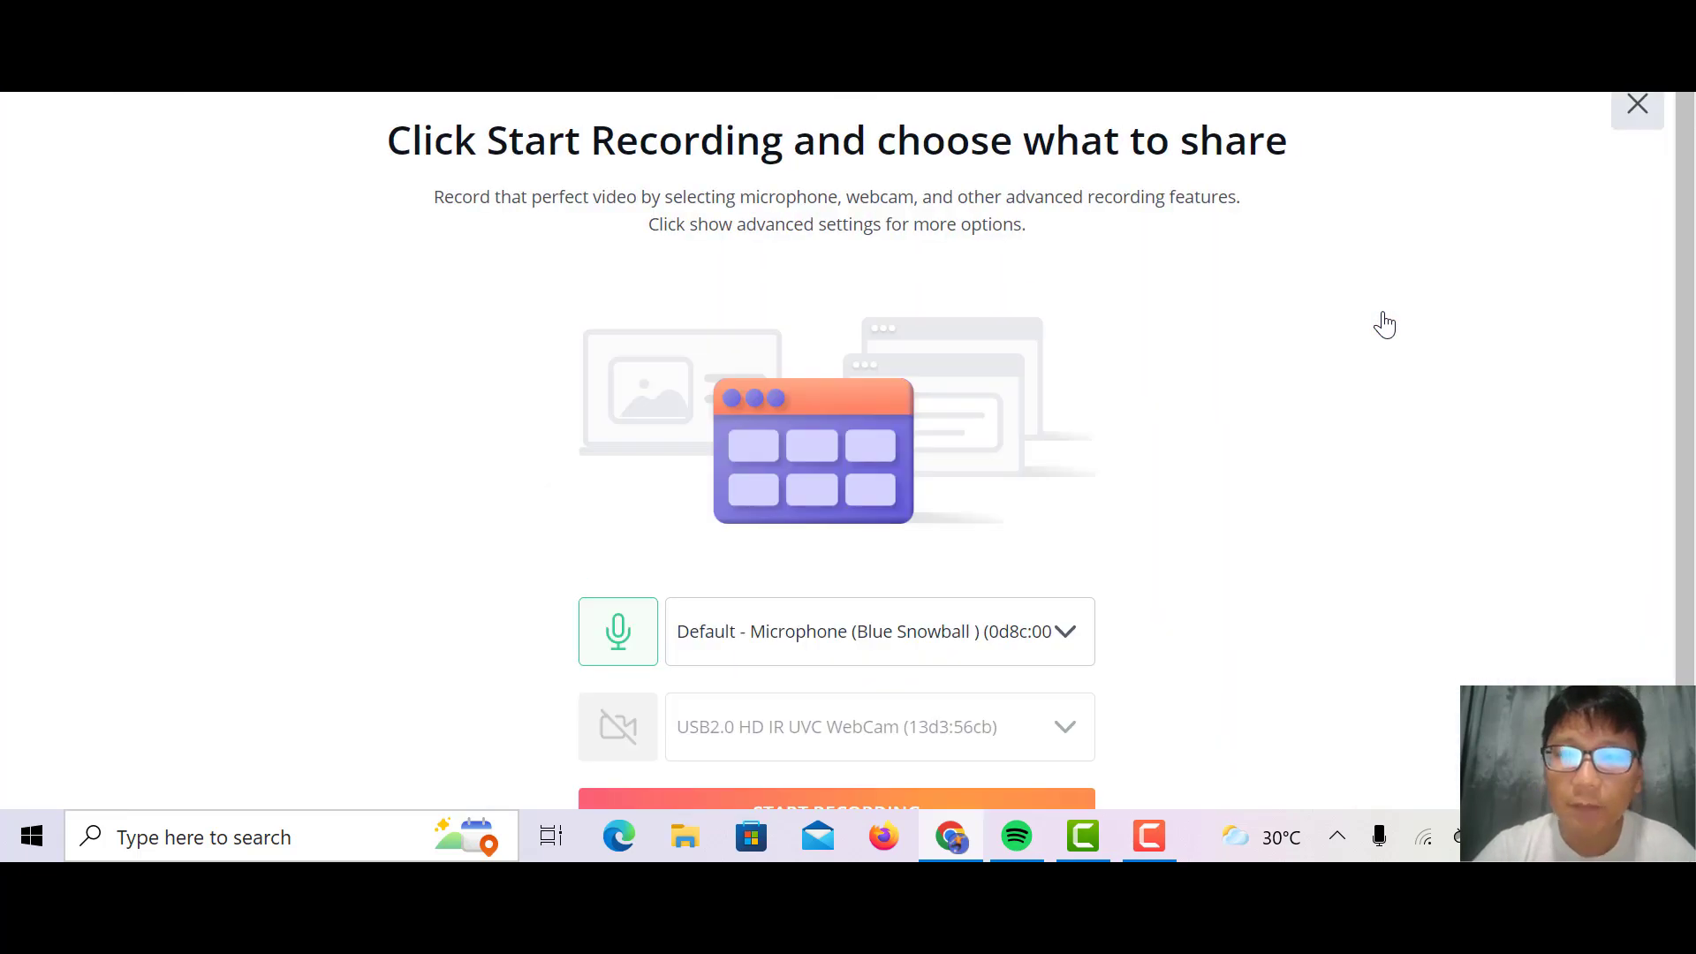
scroll(1450, 477, down, 2)
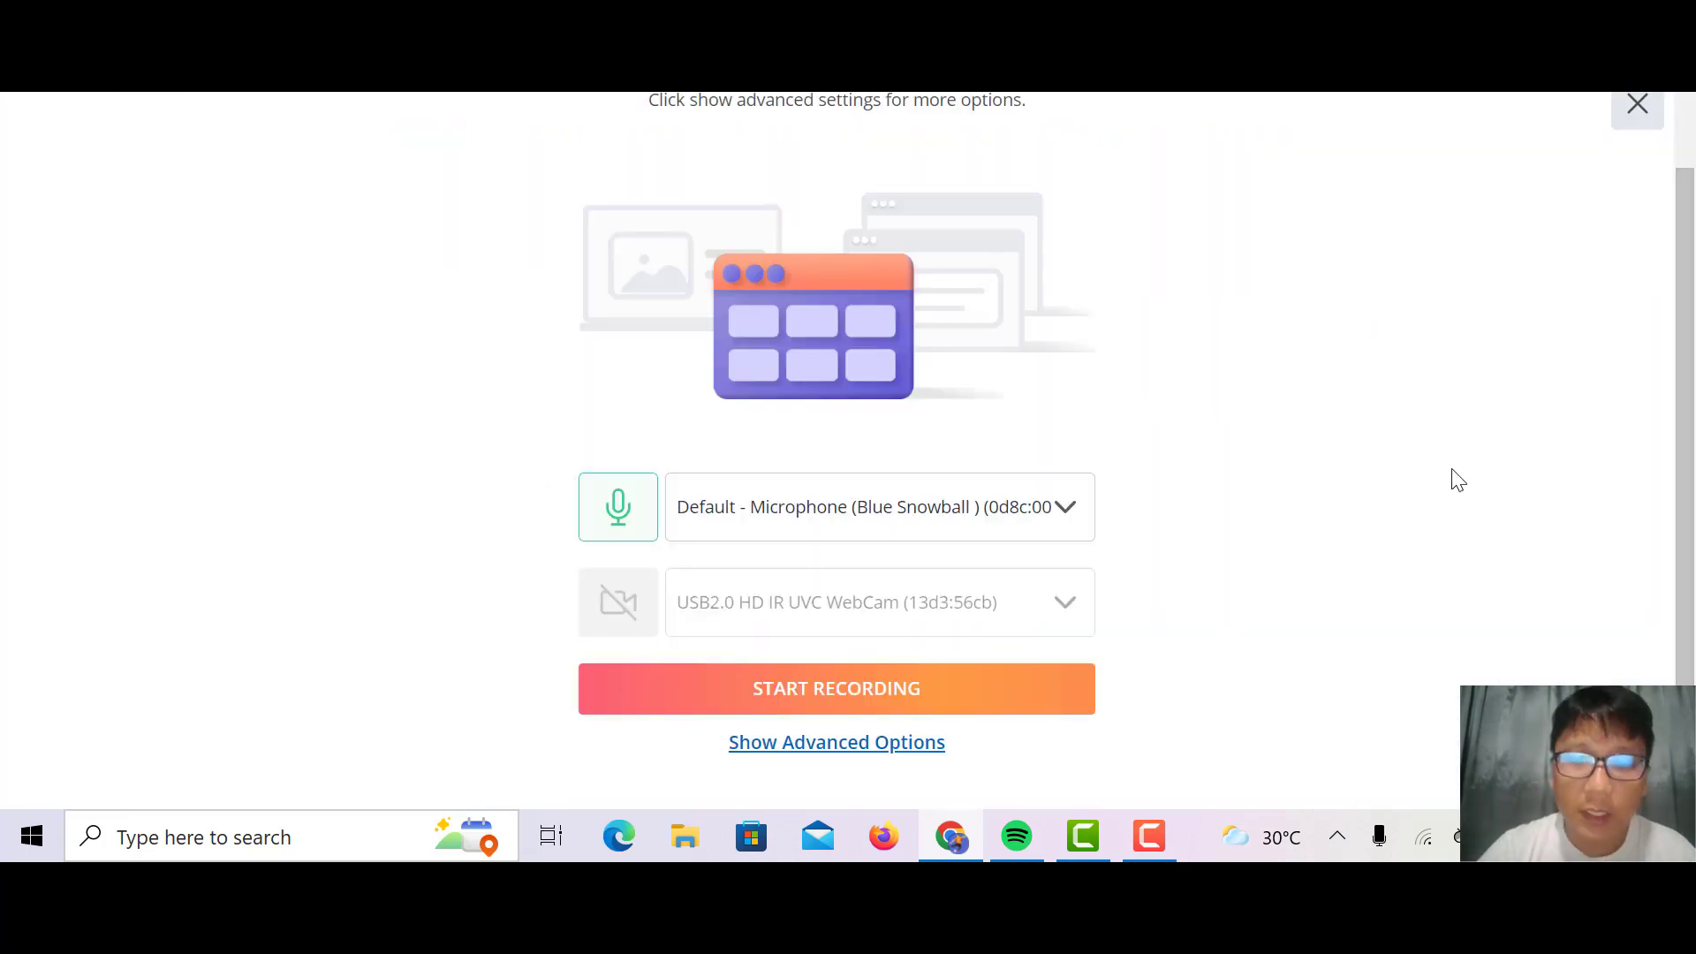
click(817, 752)
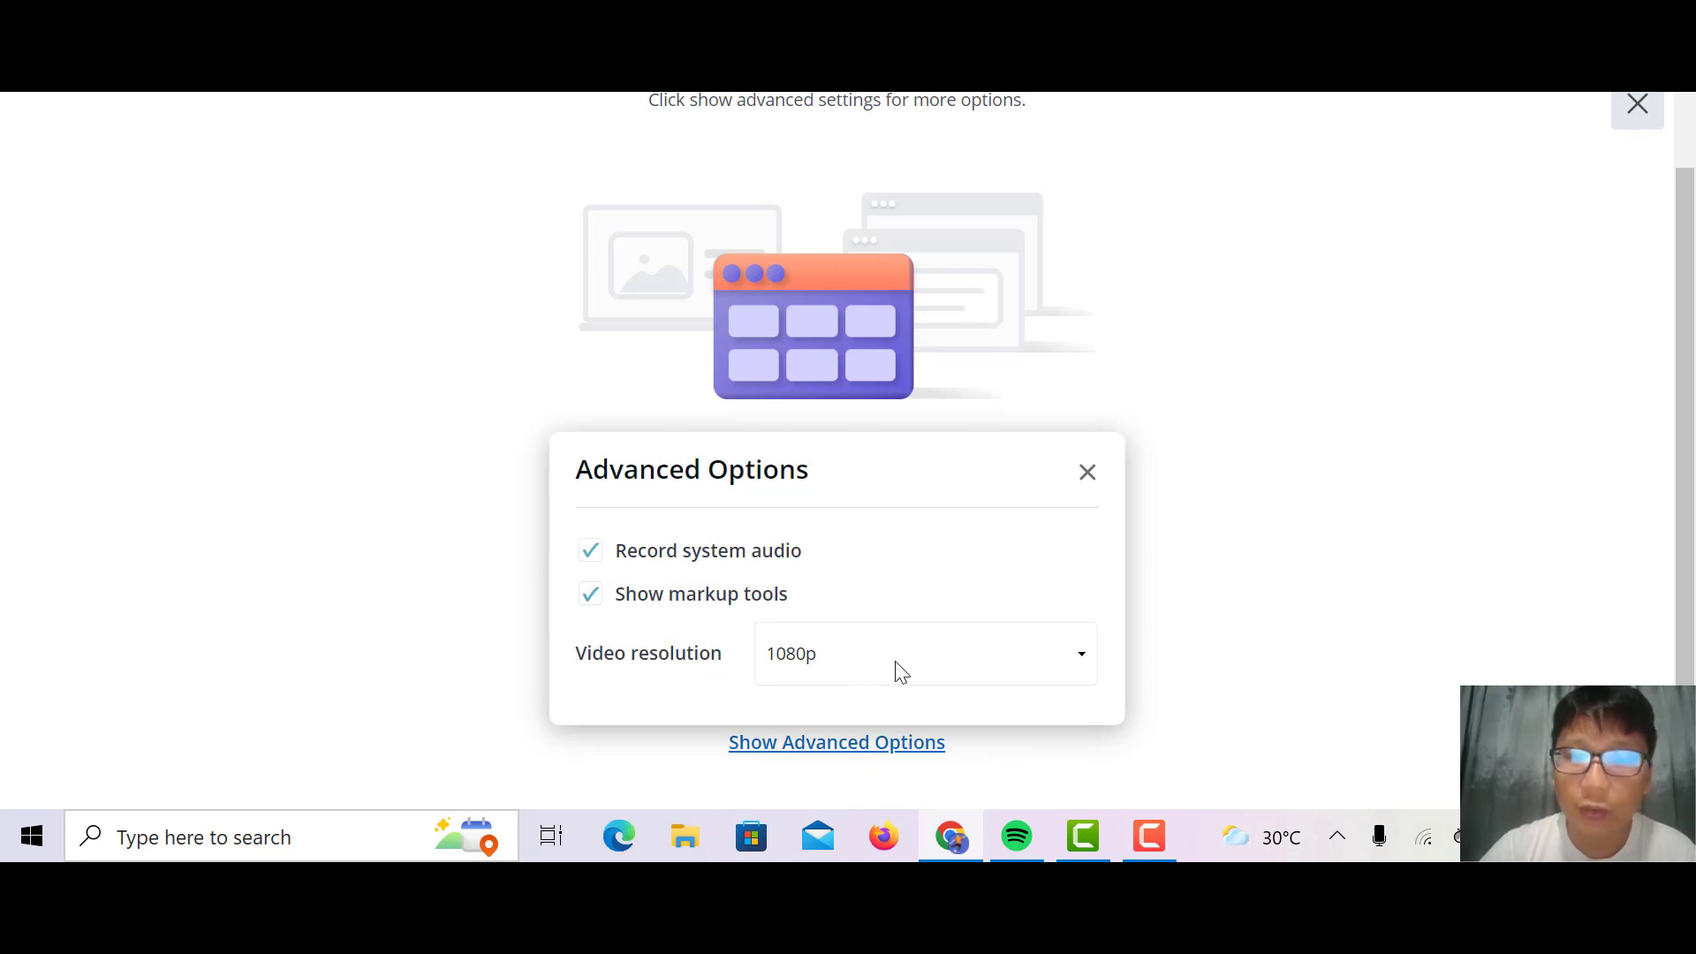
click(1088, 472)
click(1643, 113)
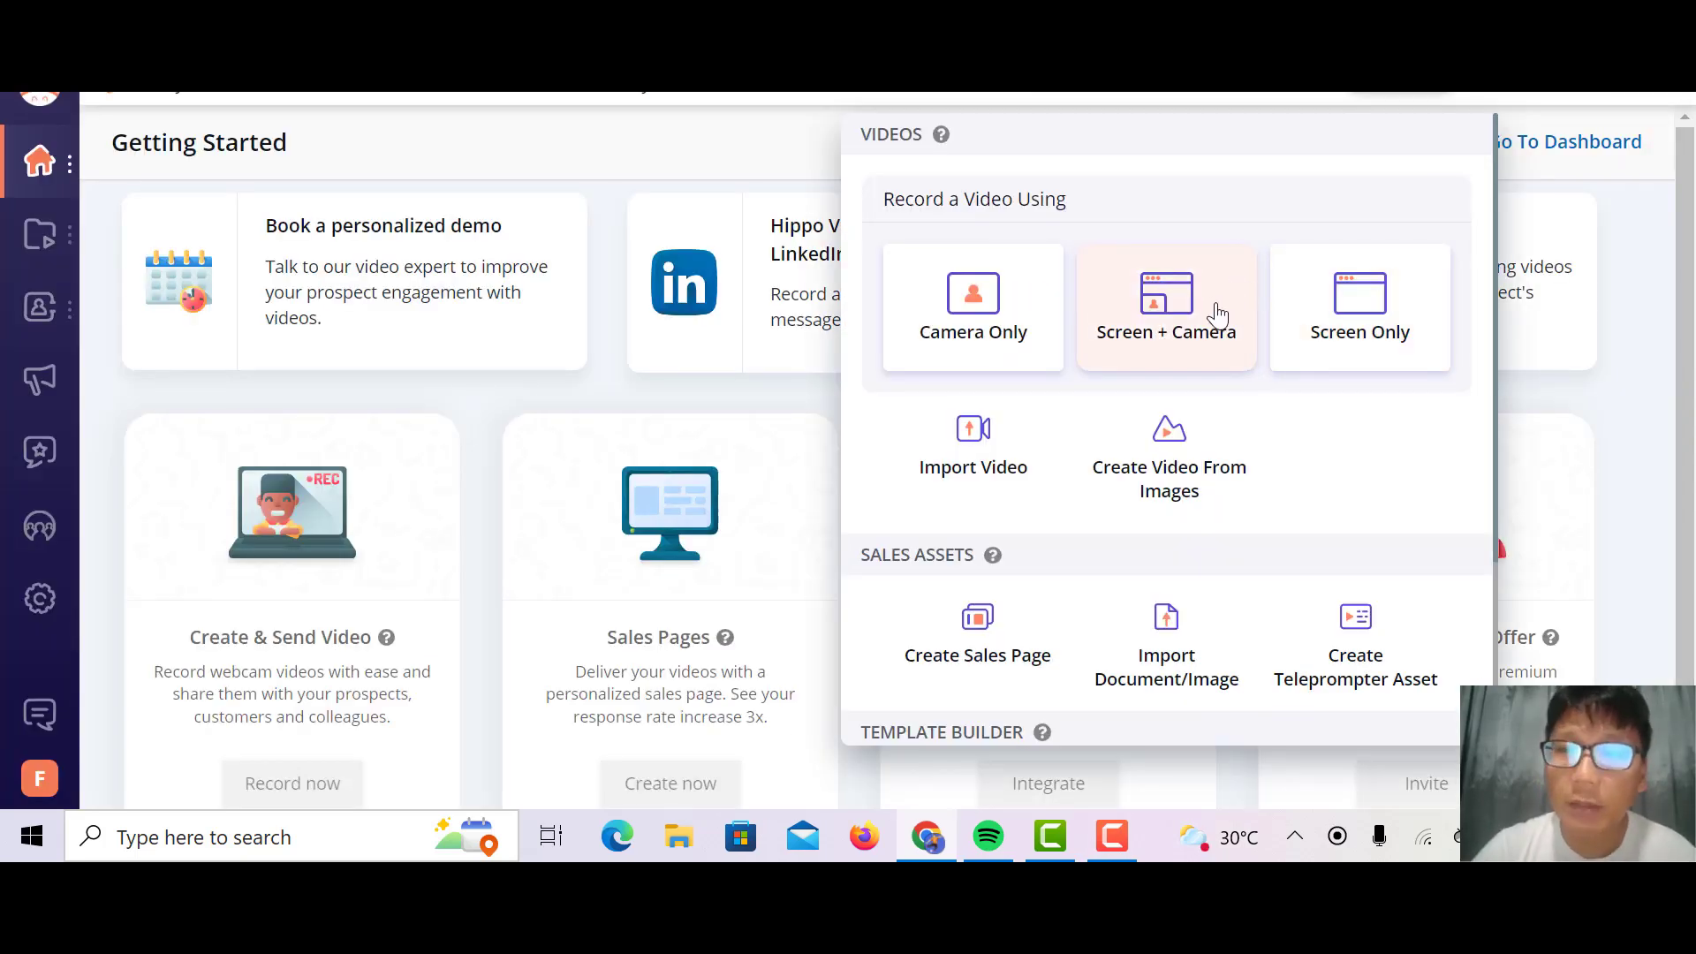
Step: Open the Screen + Camera recording setup and examine its advanced options for the webcam, audio and video resolution
click(1218, 314)
scroll(1217, 313, down, 2)
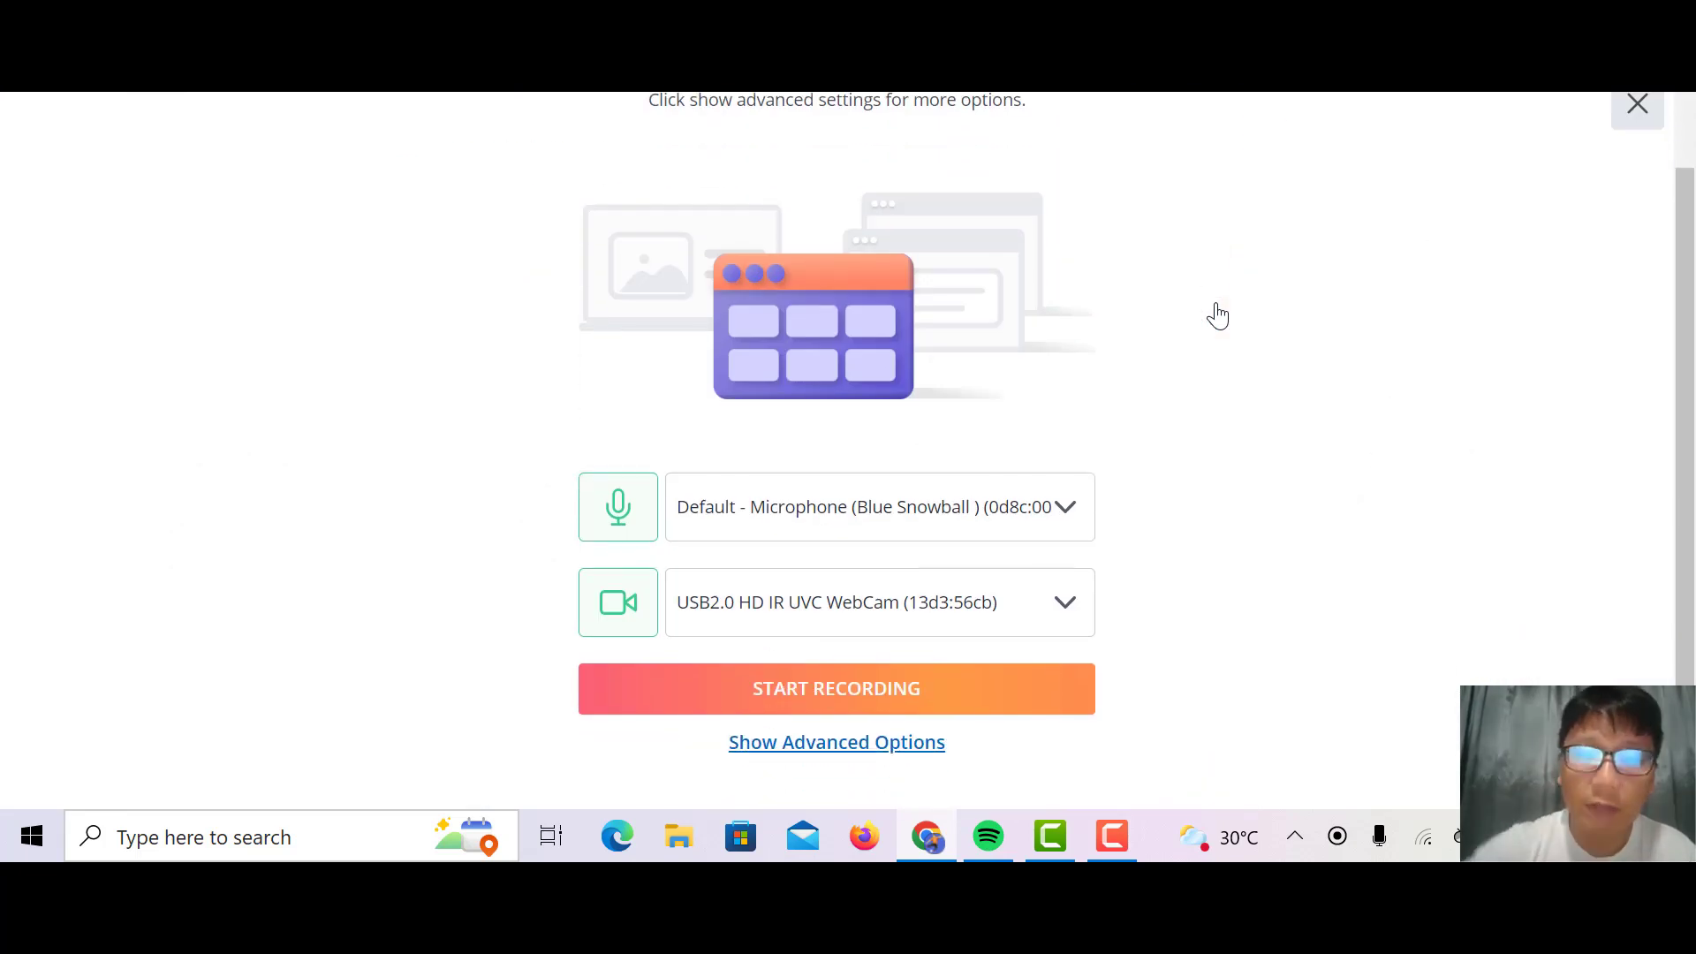
click(912, 749)
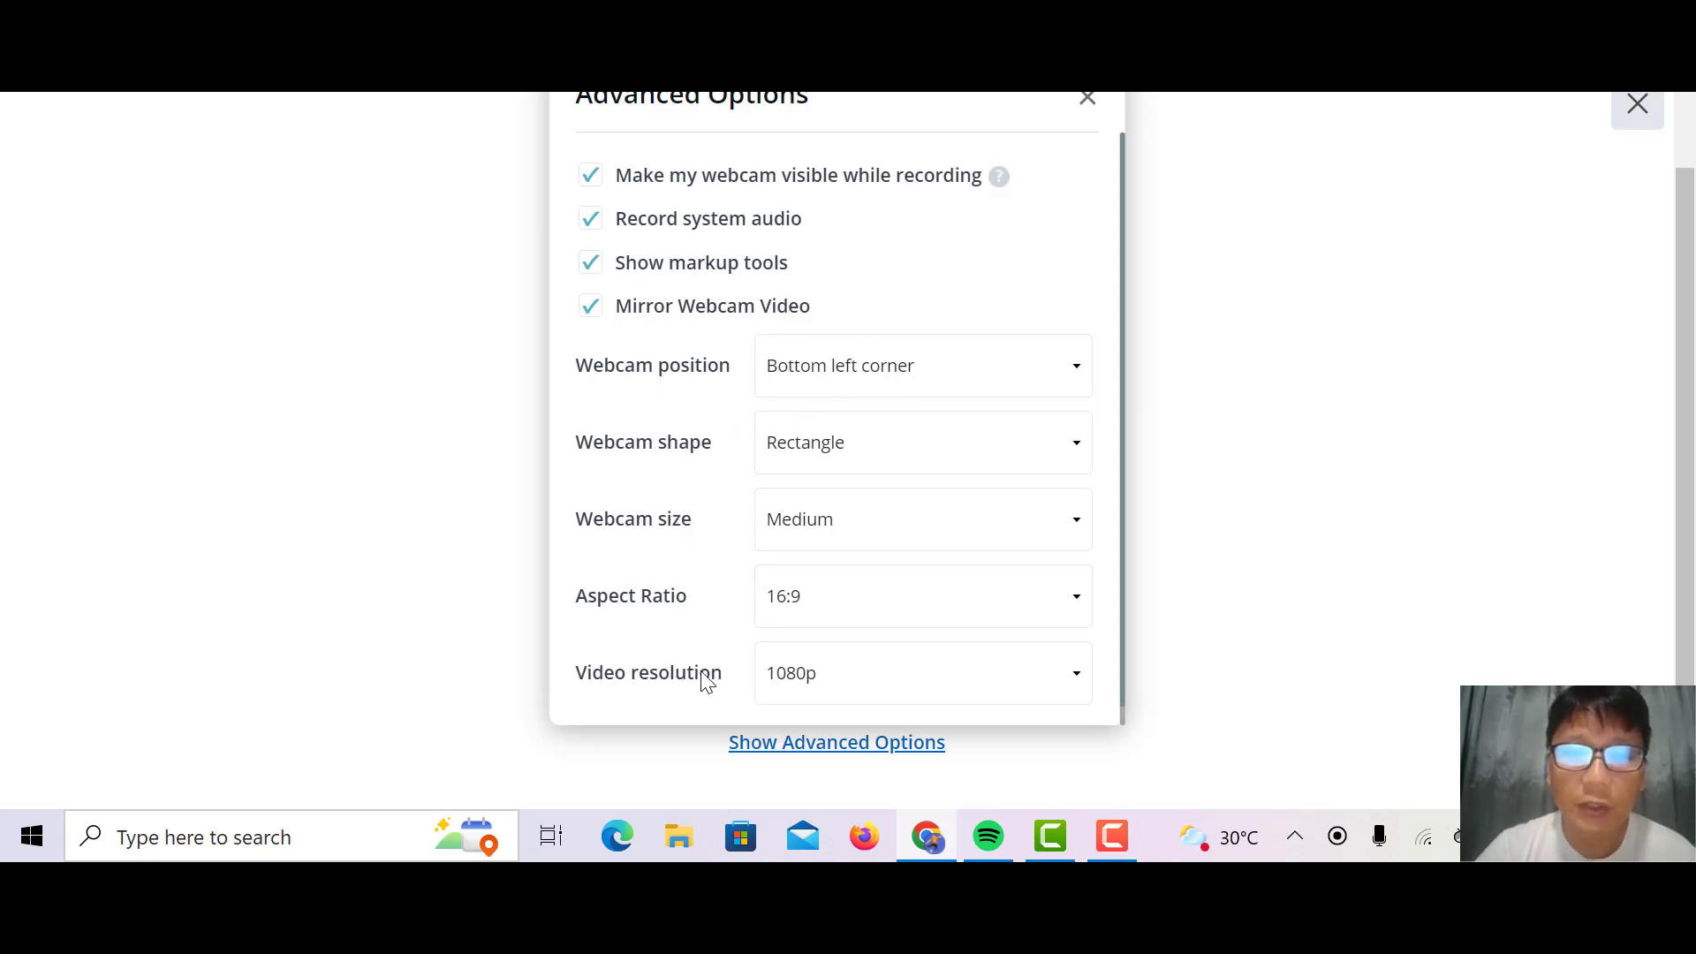
scroll(687, 686, down, 1)
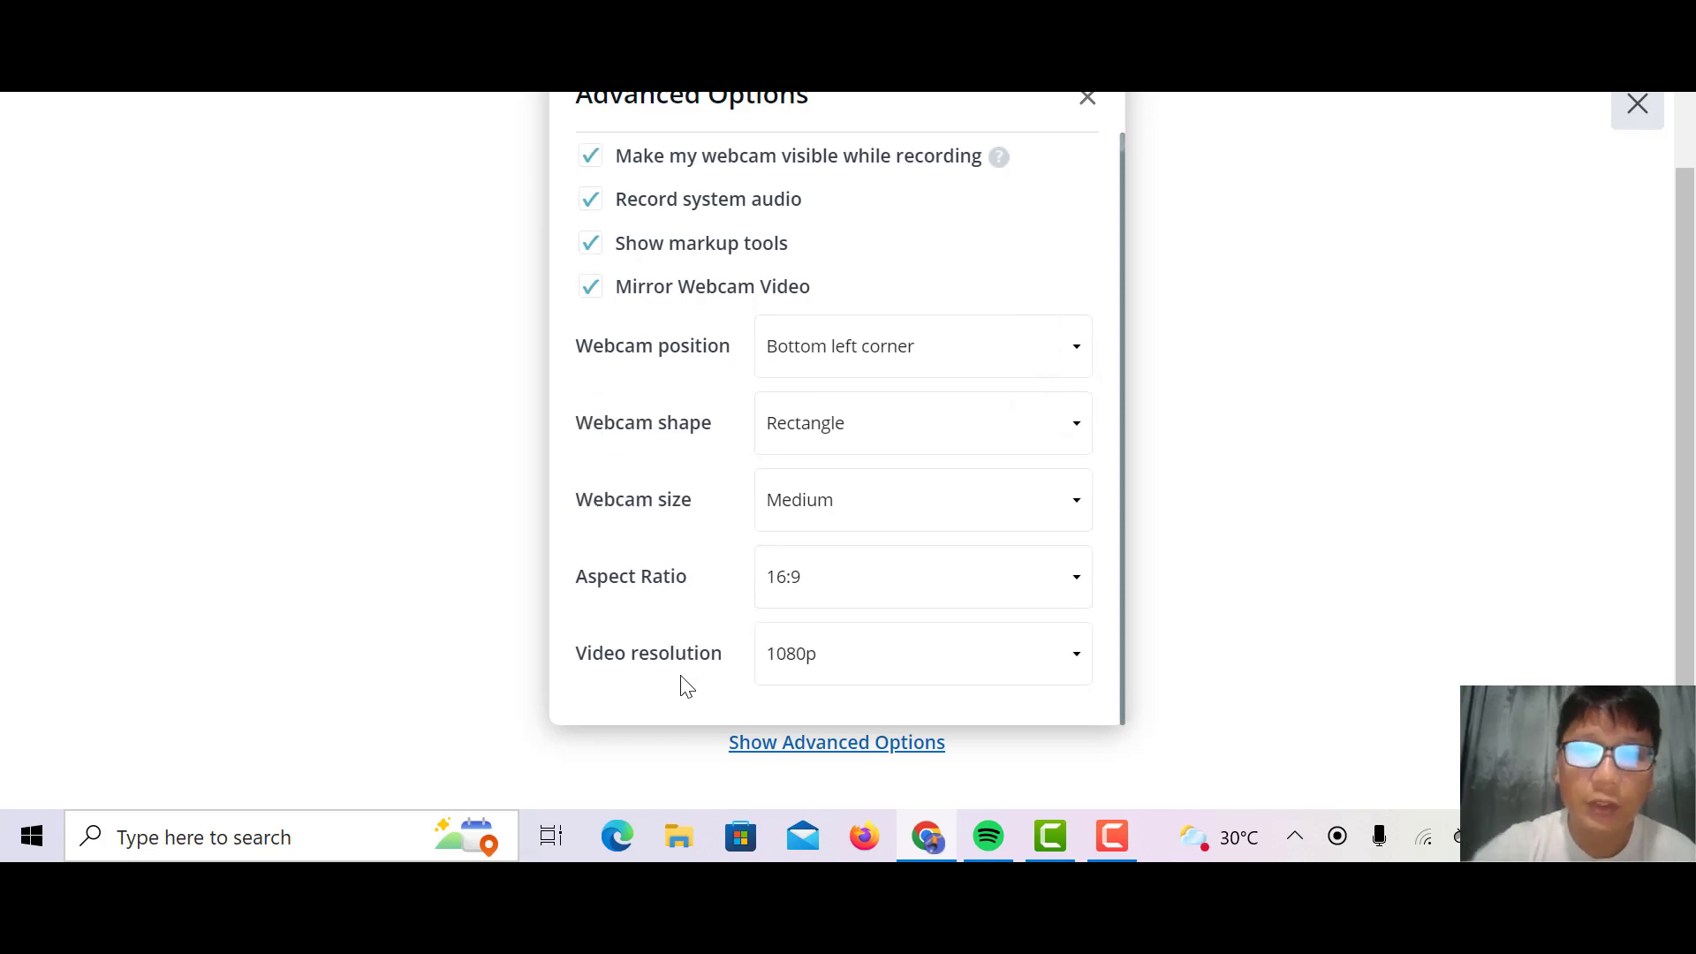
click(1088, 99)
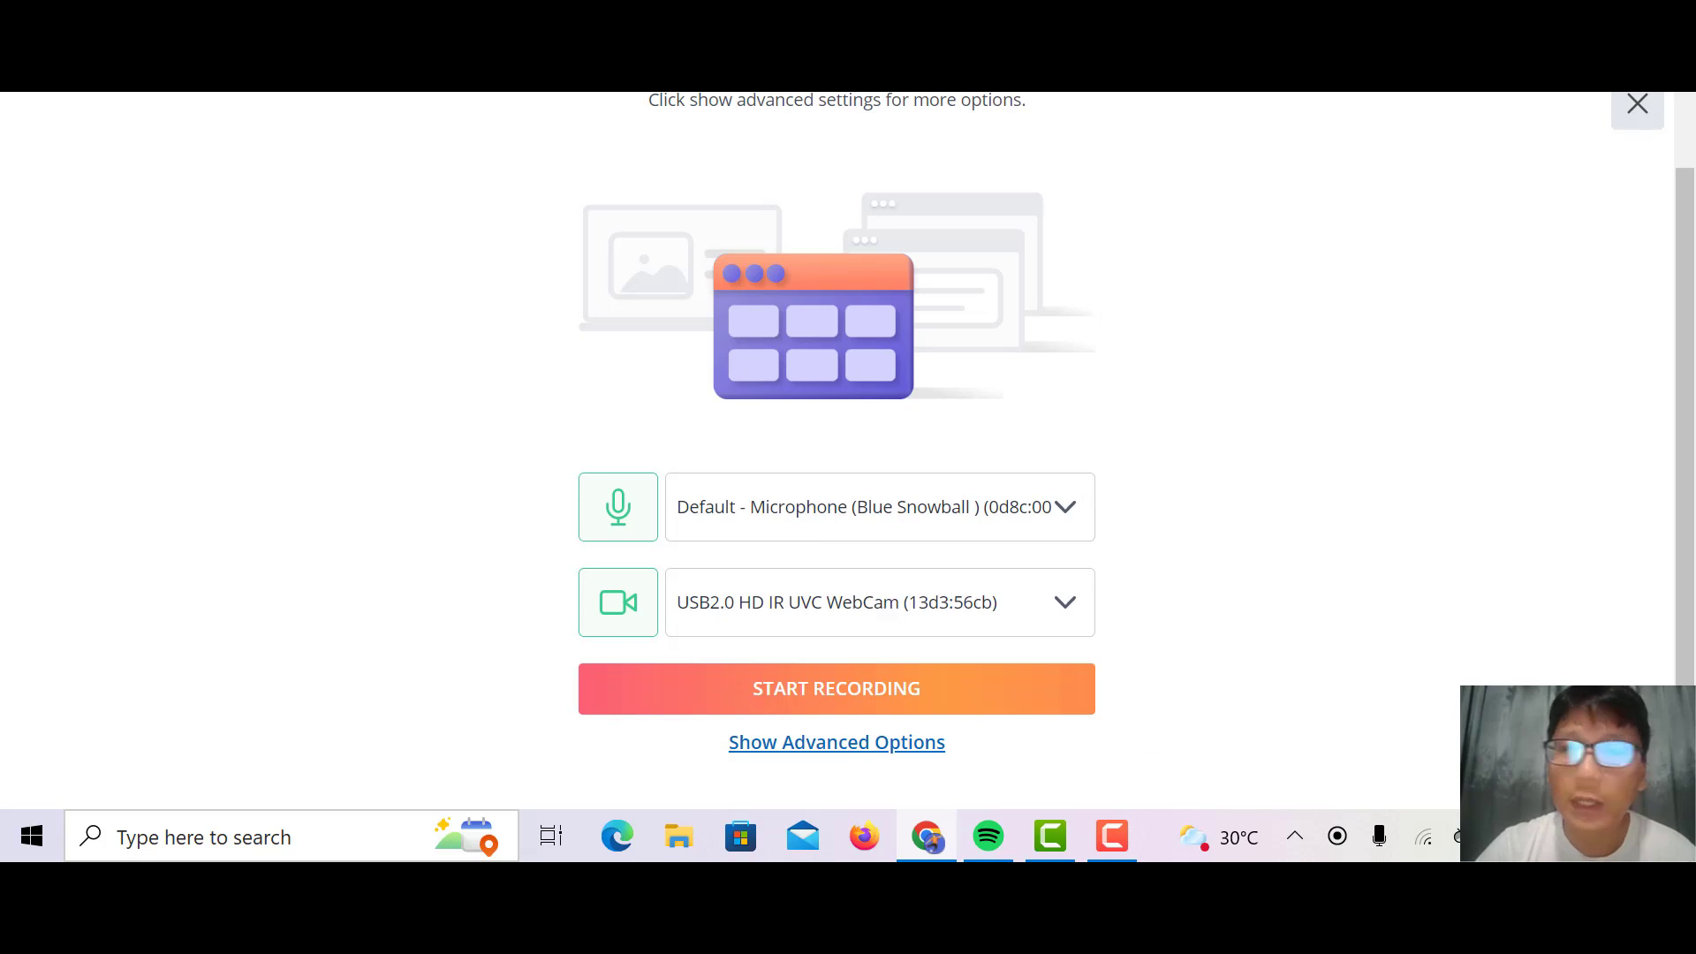
Step: Start a recording with the microphone on and the webcam off, sharing the entire screen
click(619, 603)
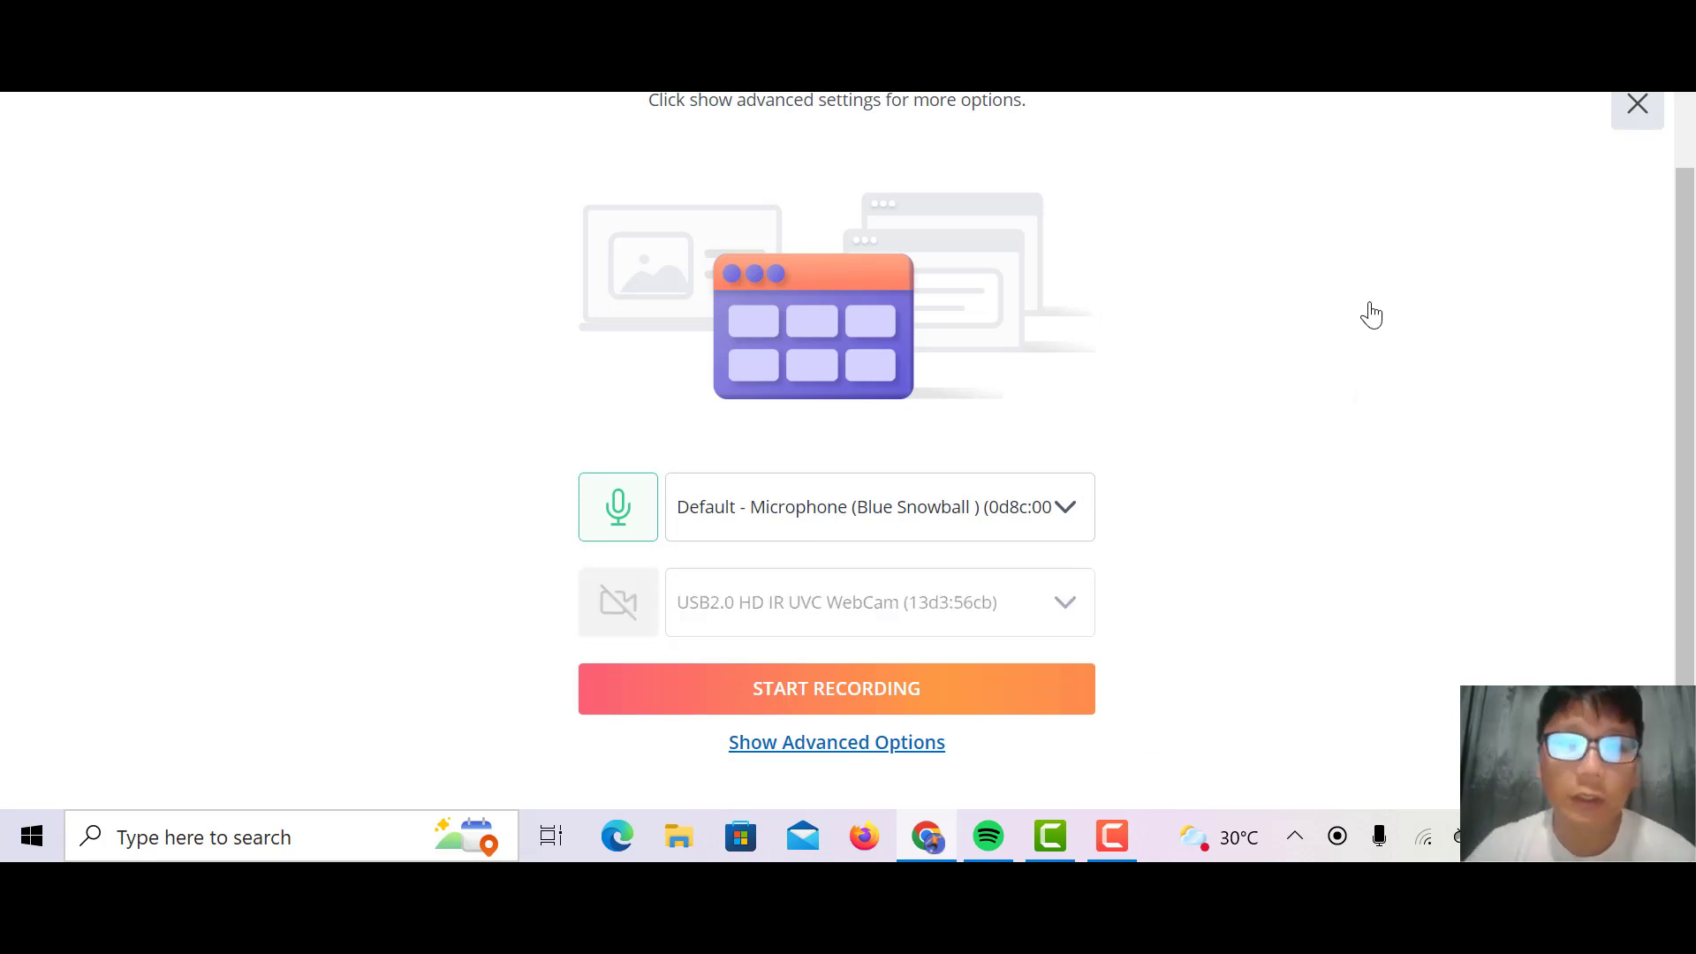
click(969, 714)
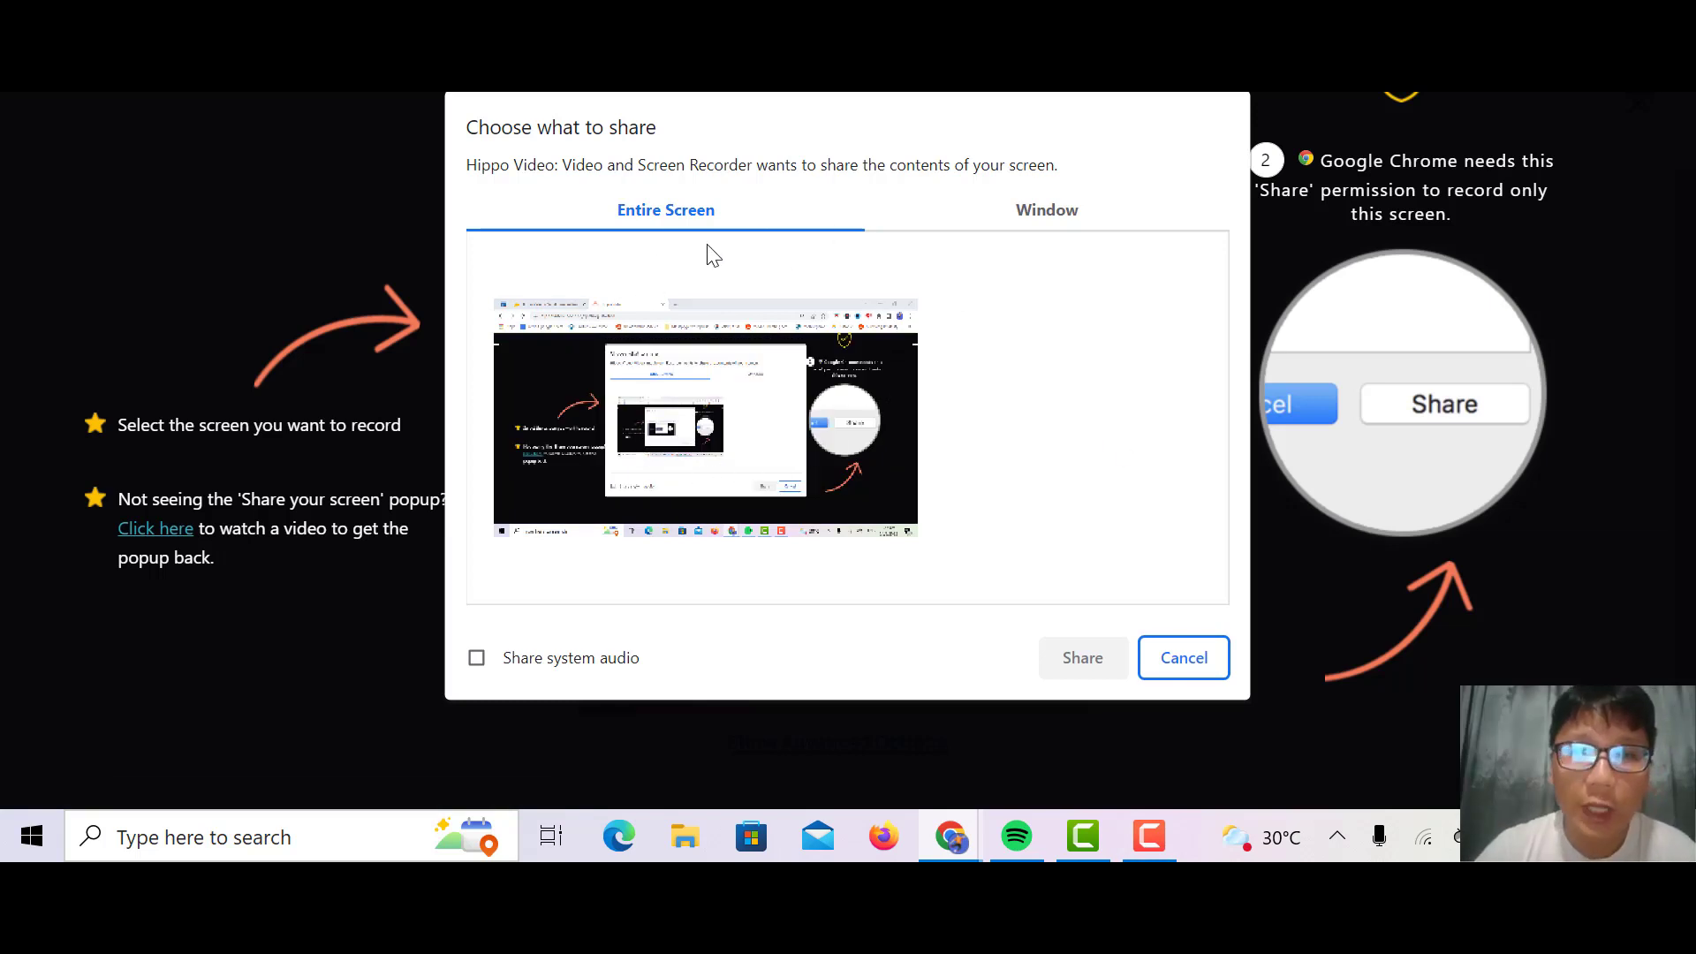
click(1100, 209)
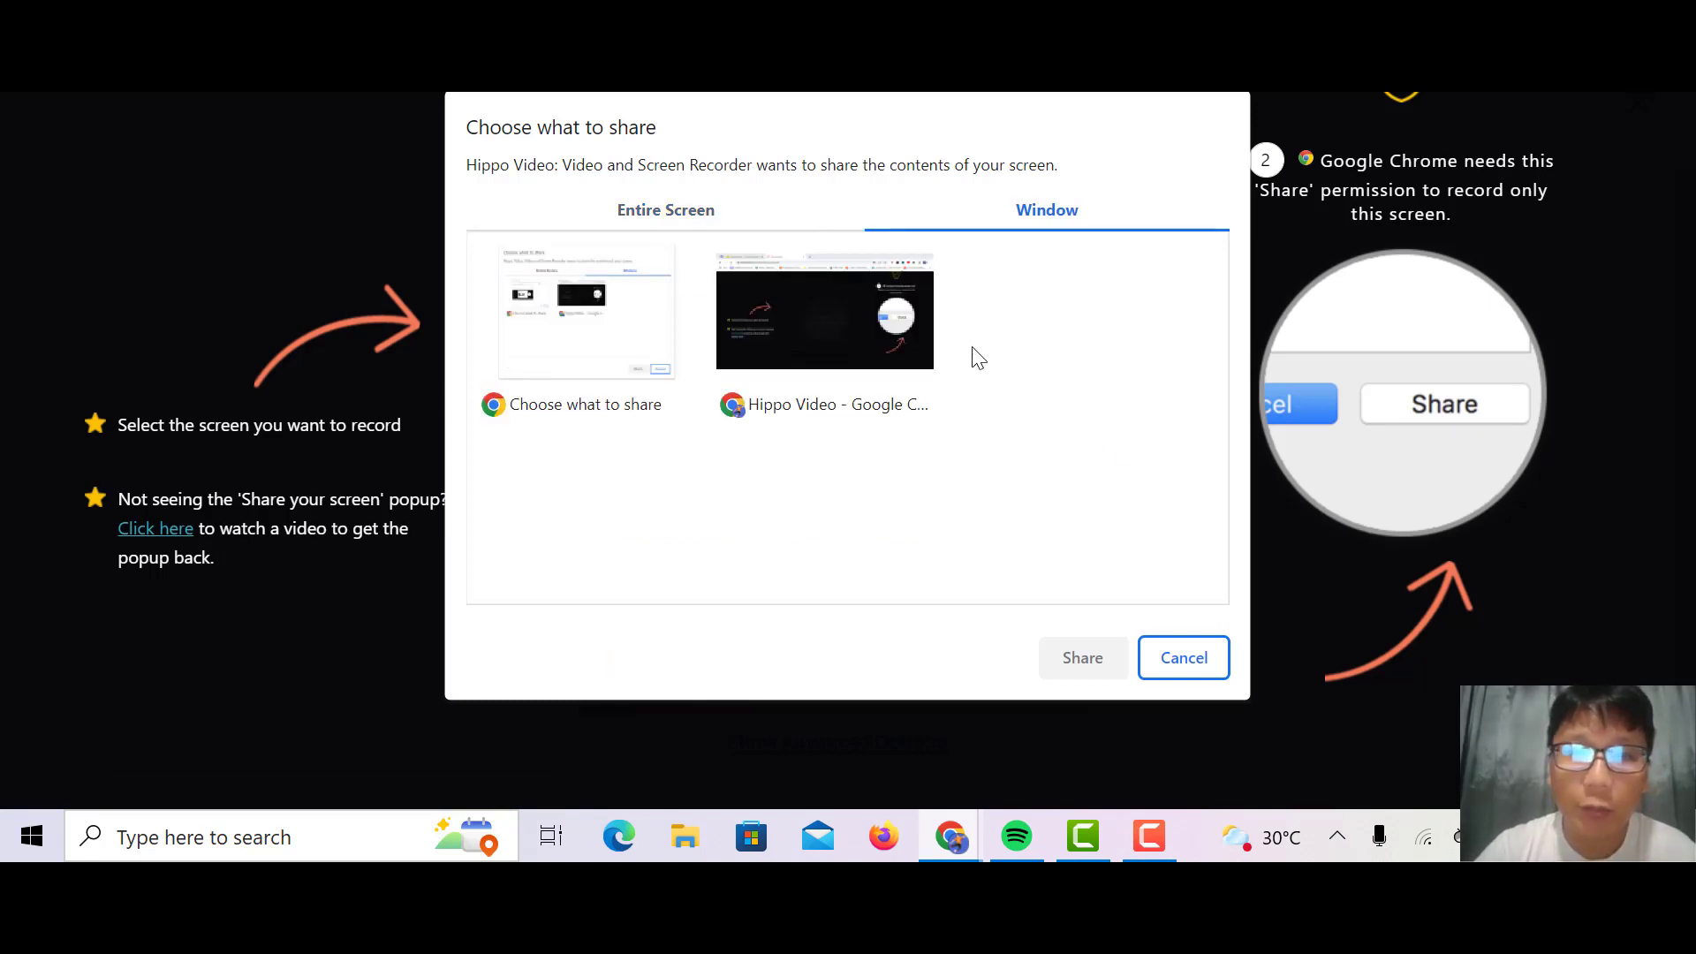
click(658, 225)
click(789, 462)
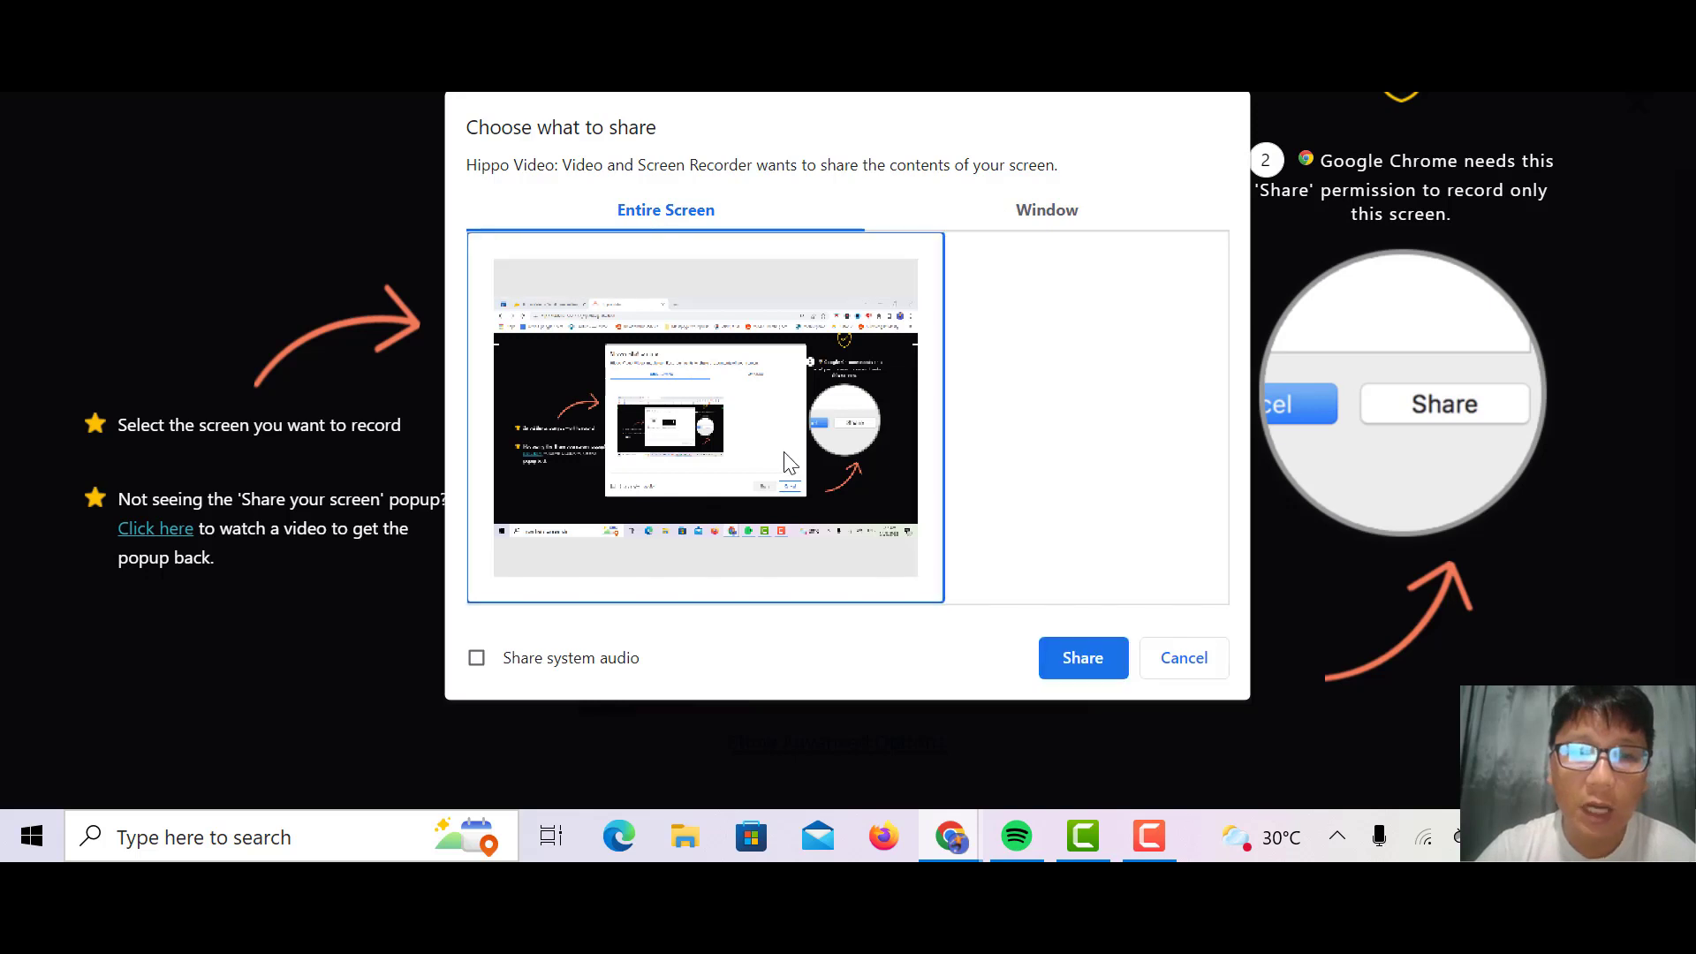
click(1079, 655)
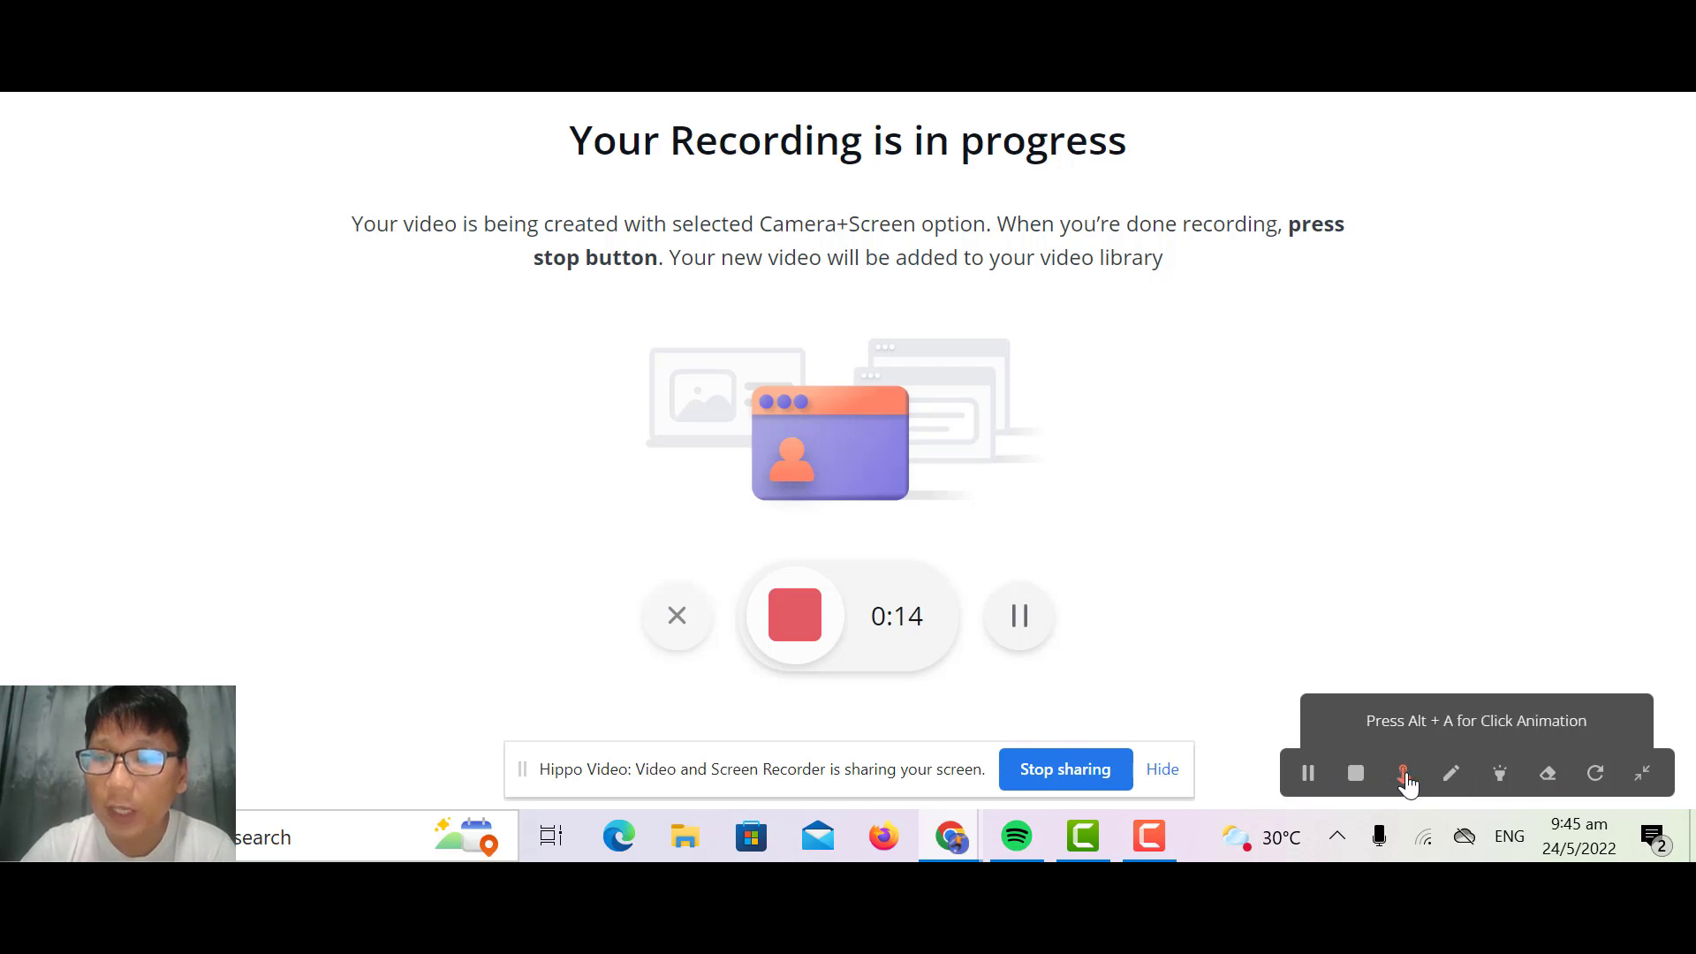
Step: Demonstrate the click animation on several blank spots beside the illustration, and switch the effect off and on again
click(1290, 442)
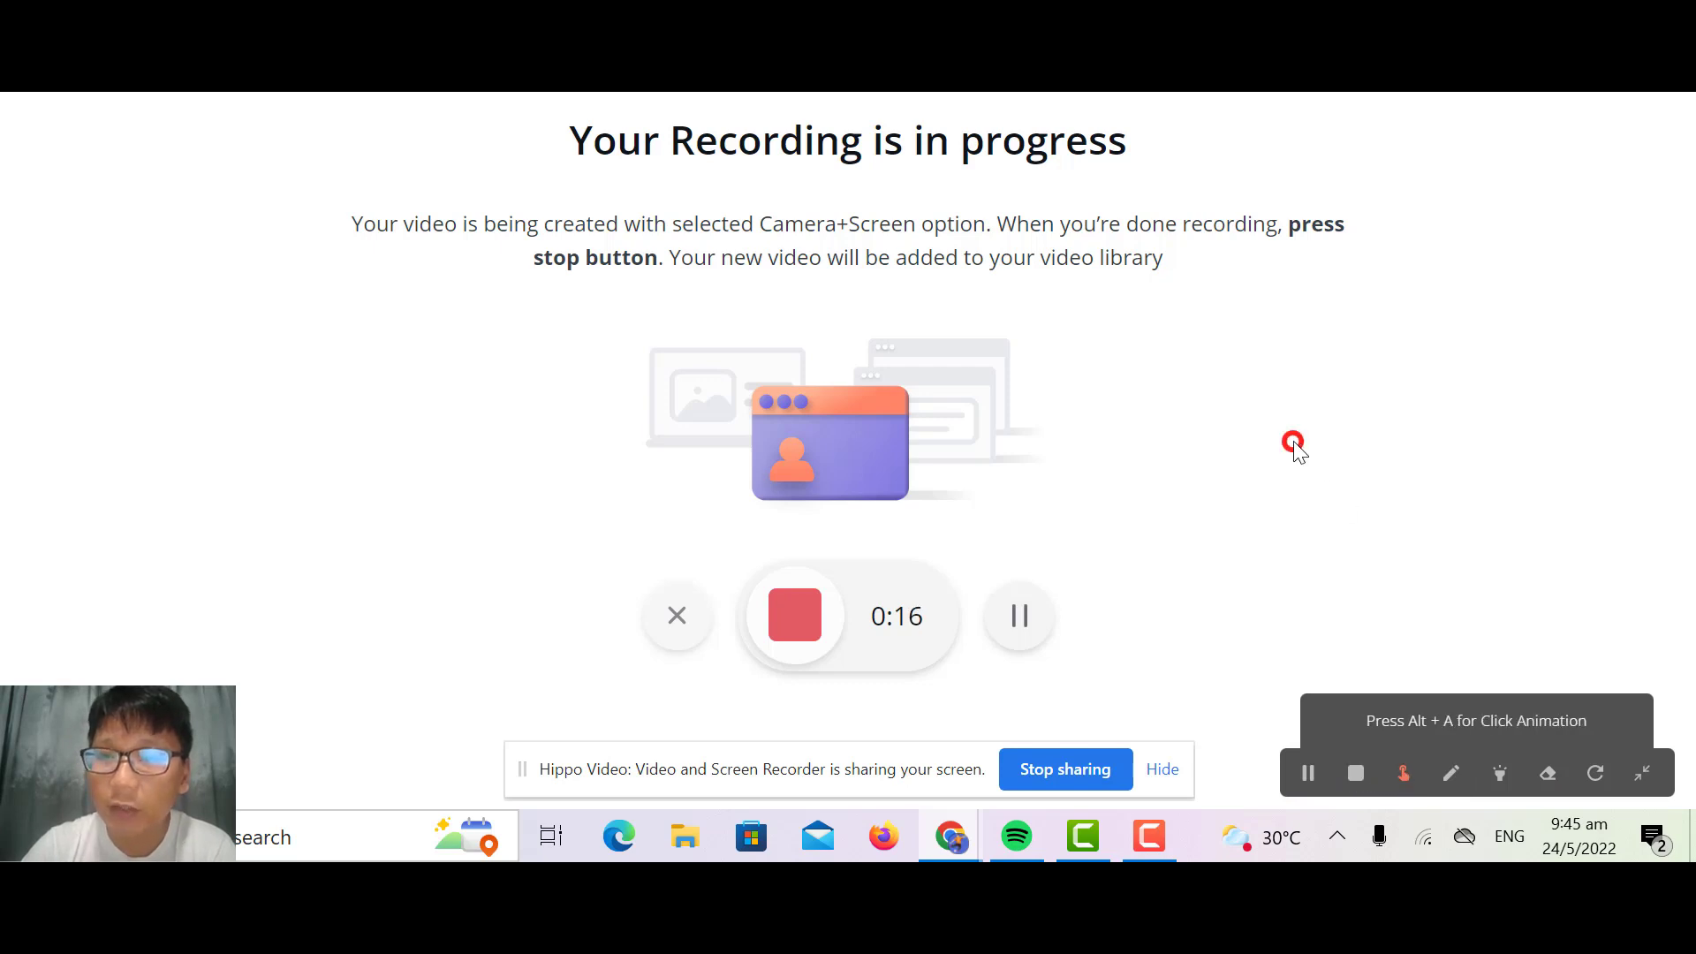
click(1175, 399)
click(1358, 346)
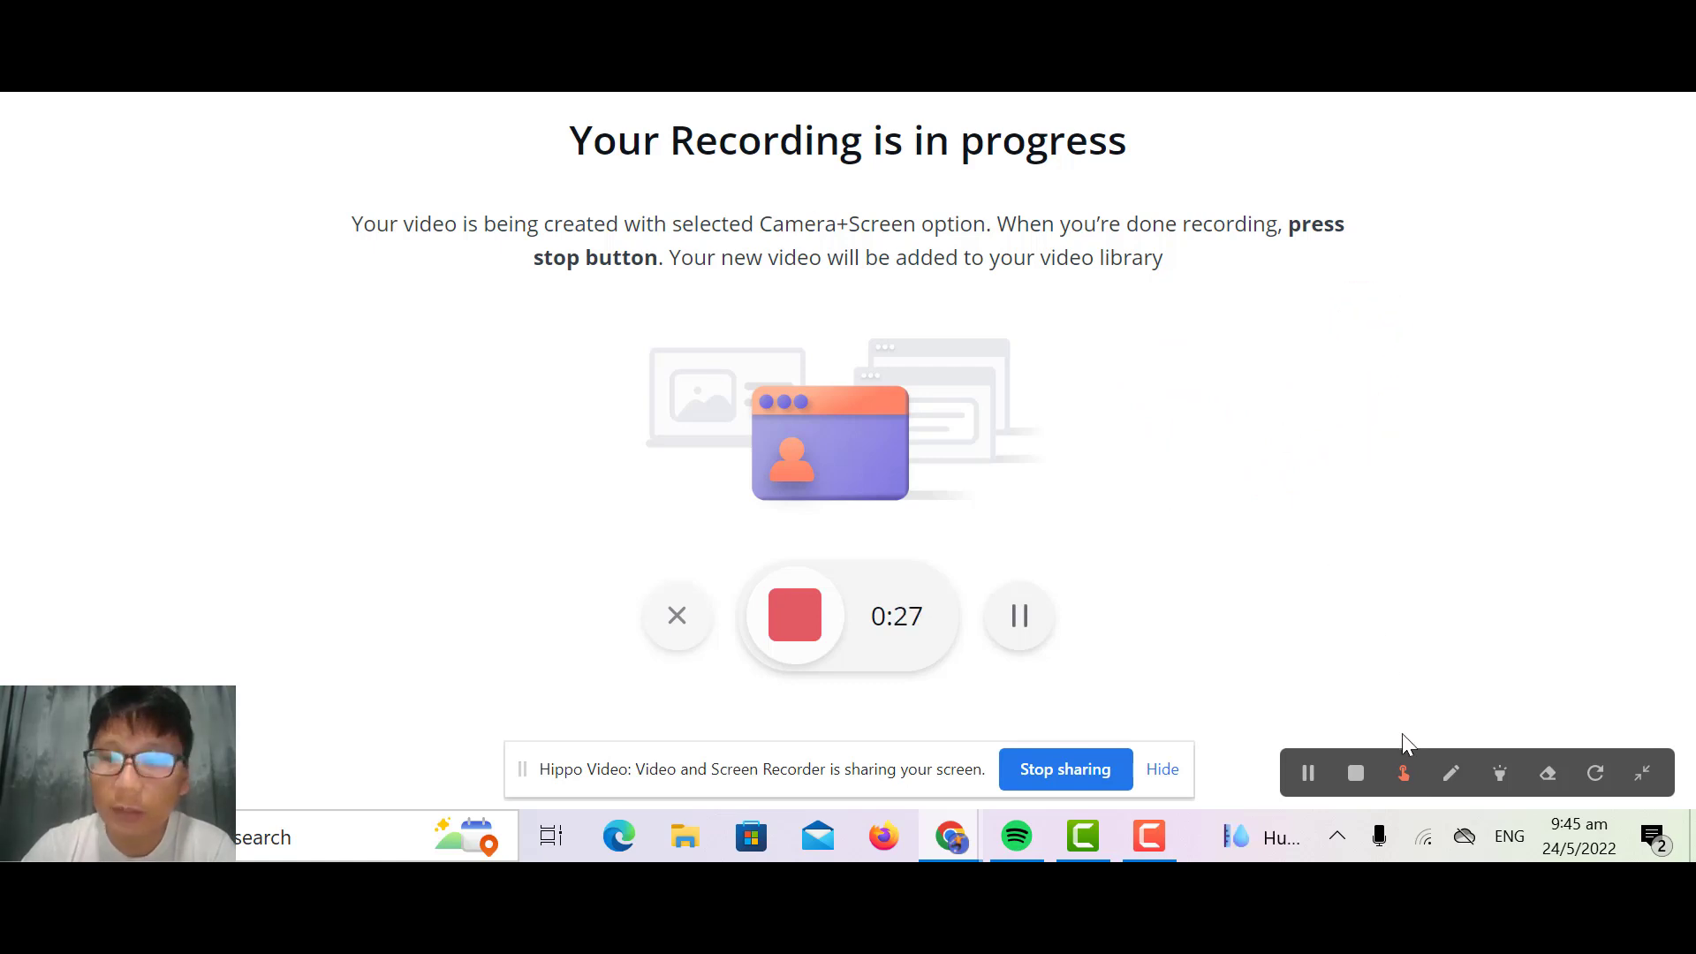
click(1403, 773)
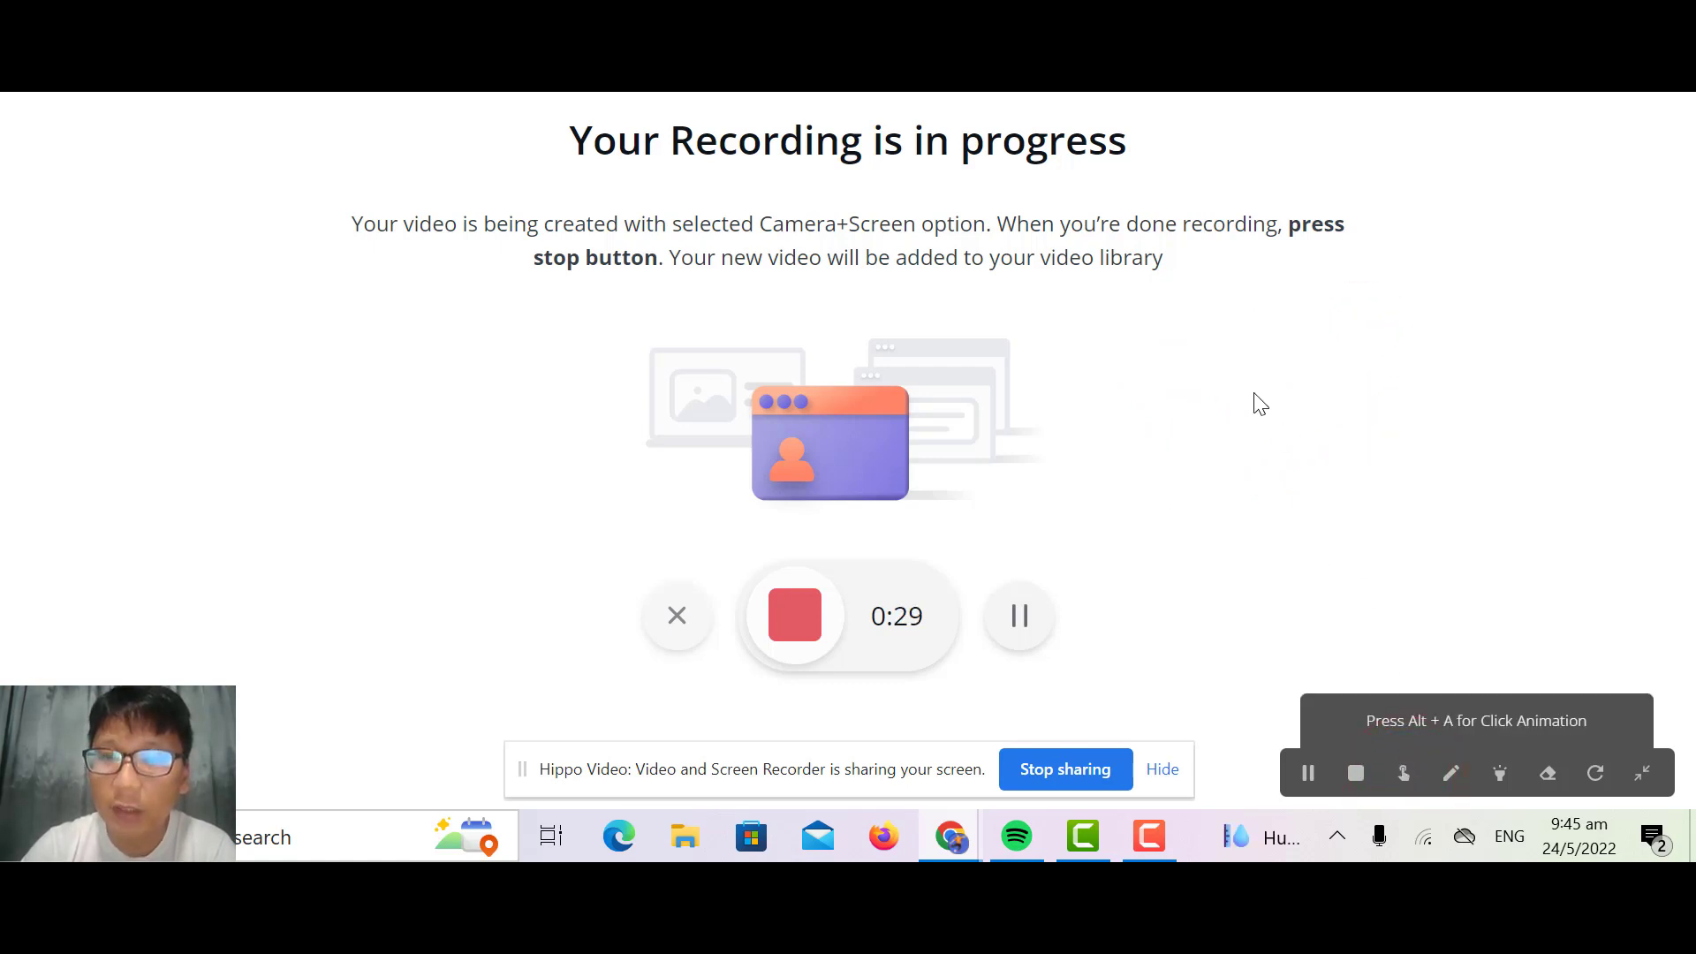
click(1403, 775)
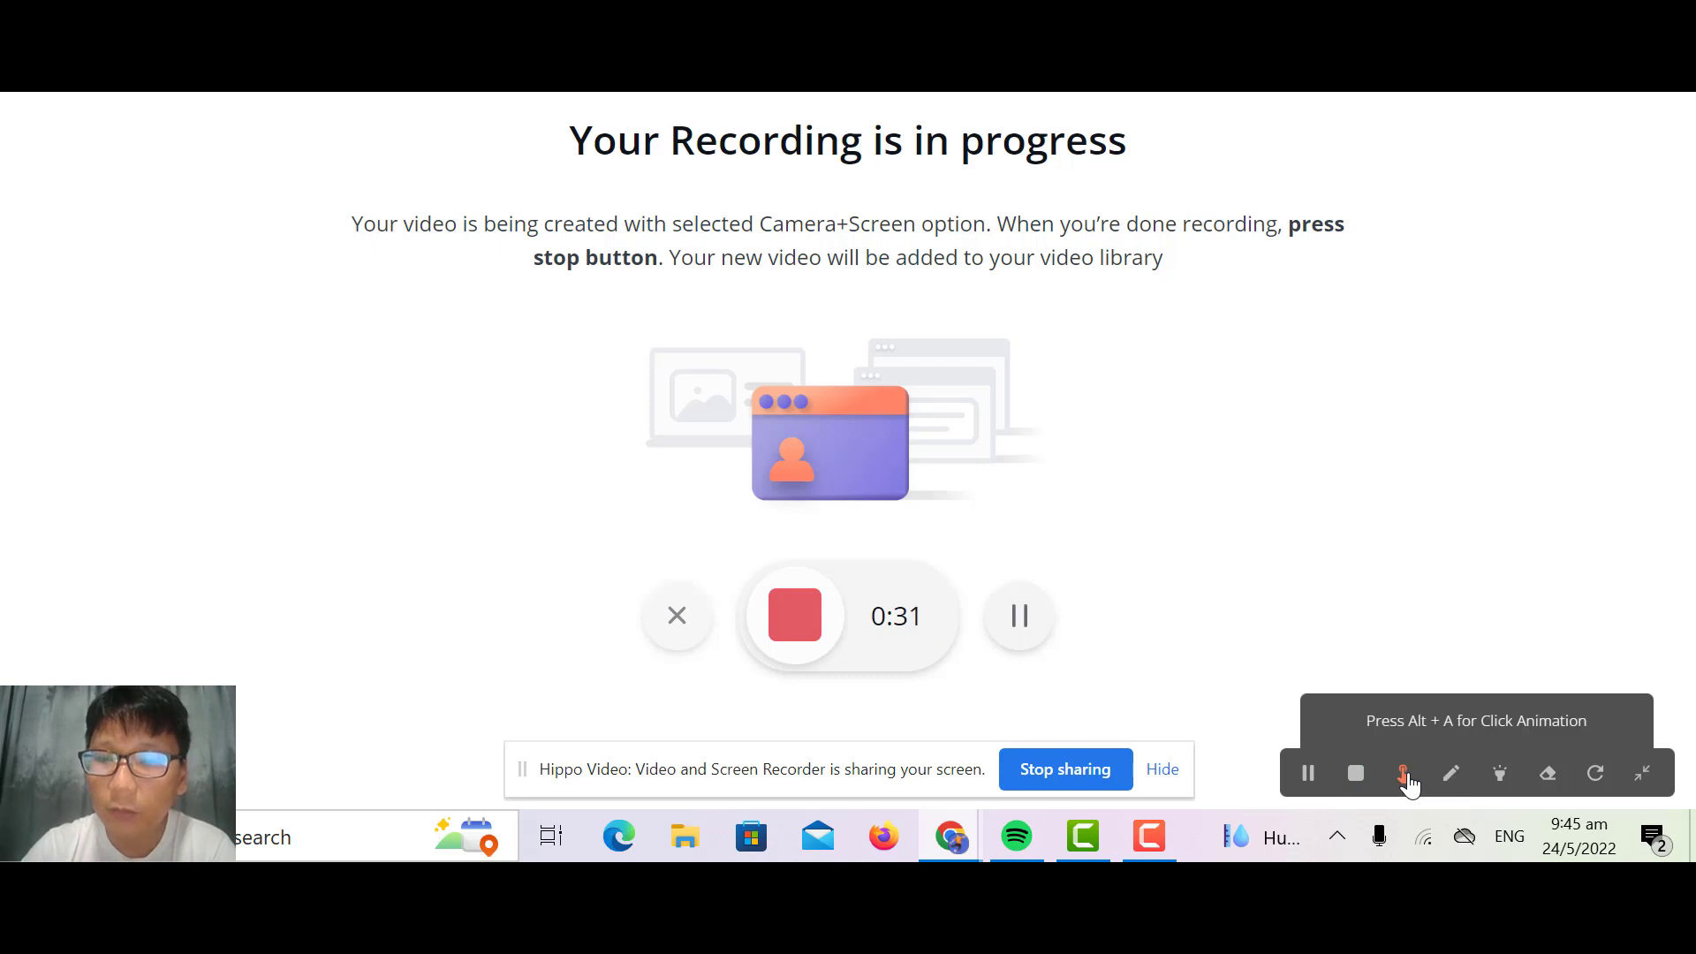
Step: Draw a large black freehand loop in the blank area beside the illustration with the highlight pen
click(1452, 774)
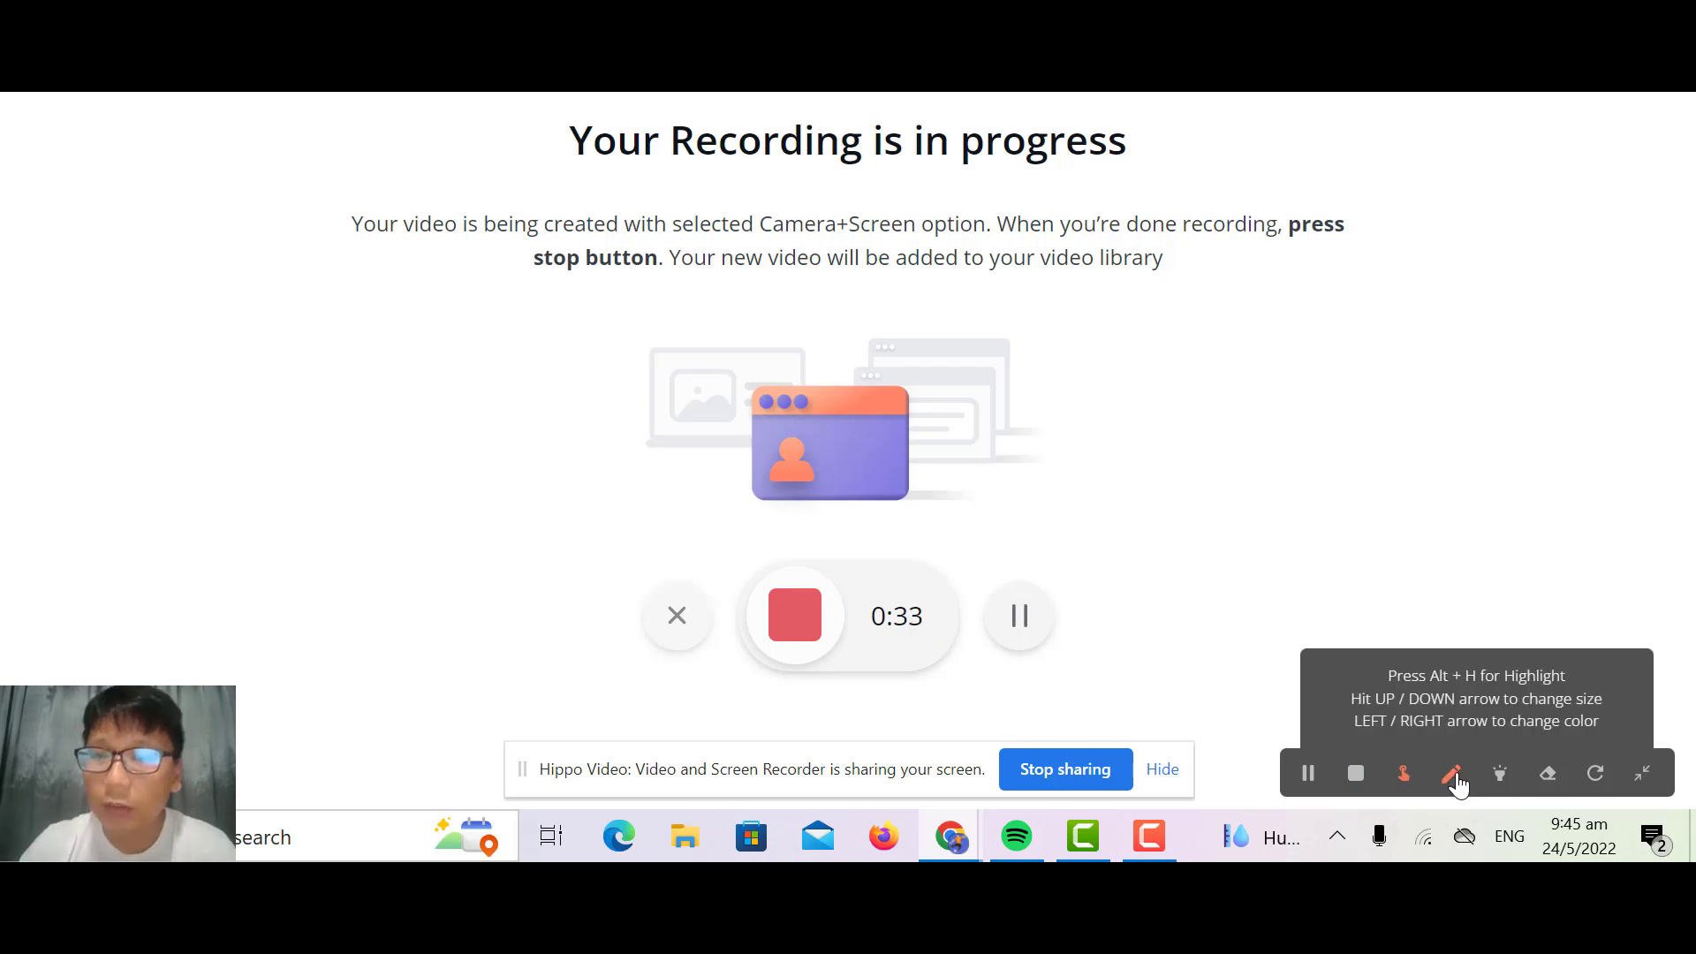
mouse_move(1400, 402)
mouse_down()
mouse_move(1310, 315)
mouse_move(1109, 464)
mouse_up()
drag(1219, 481, 1342, 440)
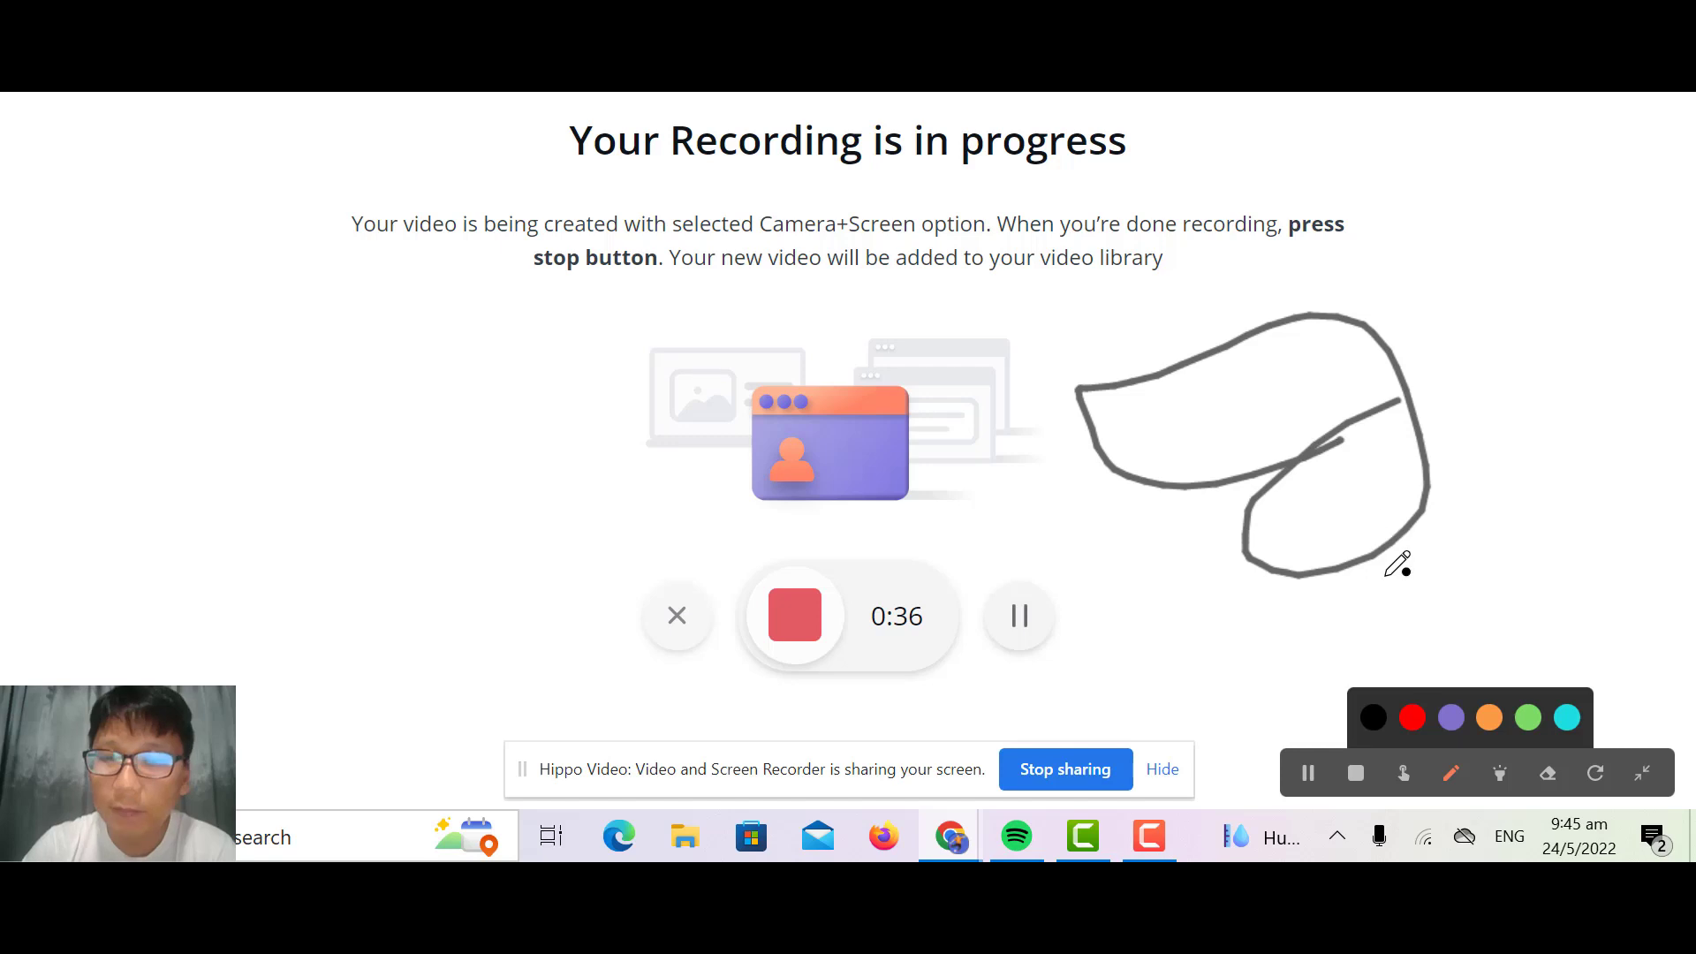
Step: Underline the heading "Your Recording is in progress" in red and circle the word "video" below it
click(1411, 719)
drag(606, 162, 1088, 182)
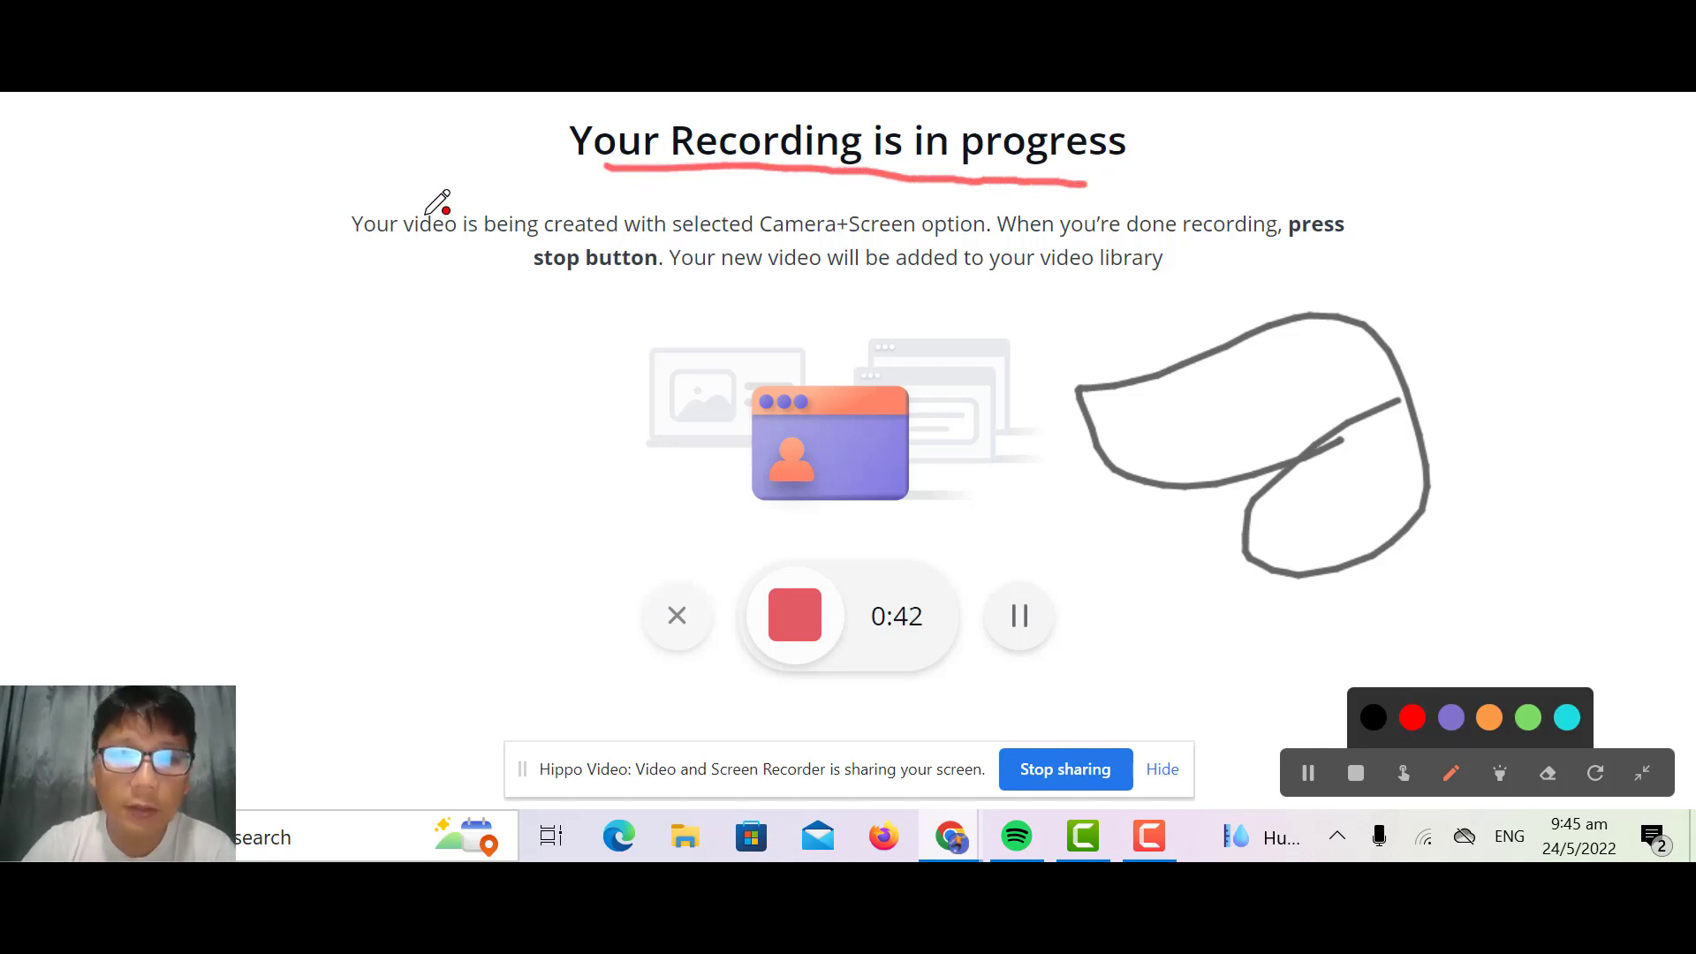
mouse_move(405, 194)
mouse_down()
mouse_move(433, 244)
mouse_move(477, 232)
mouse_up()
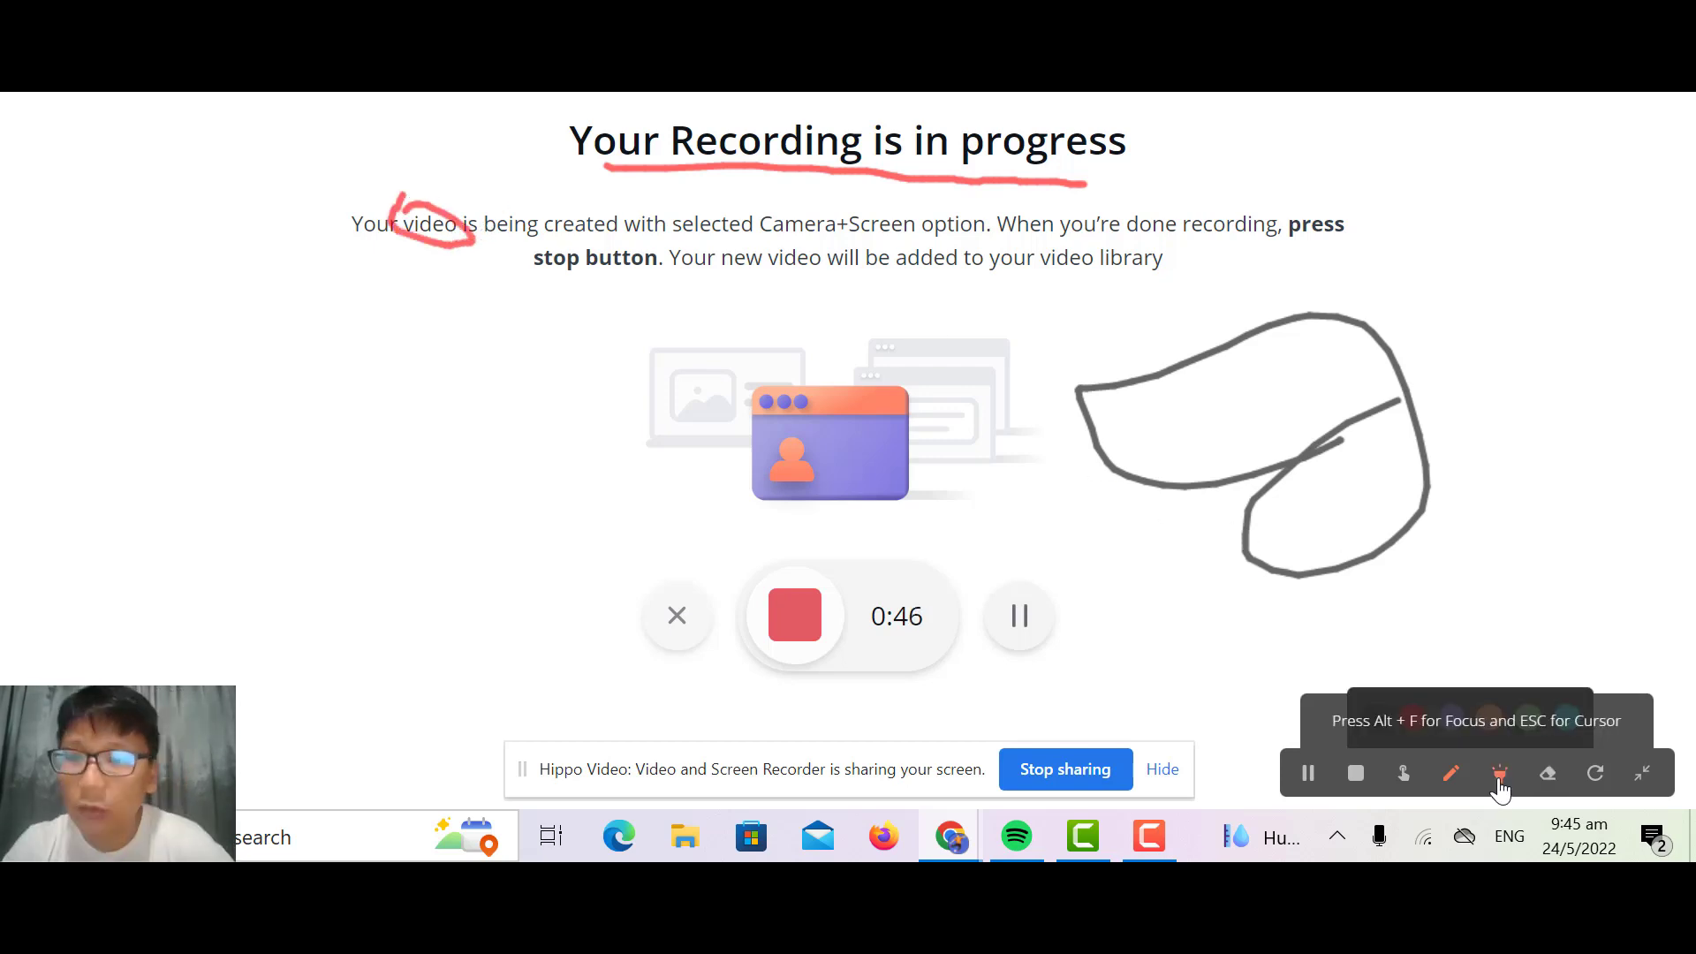
Step: Use the focus tool to spotlight the word "video" and the recording illustration
click(1499, 777)
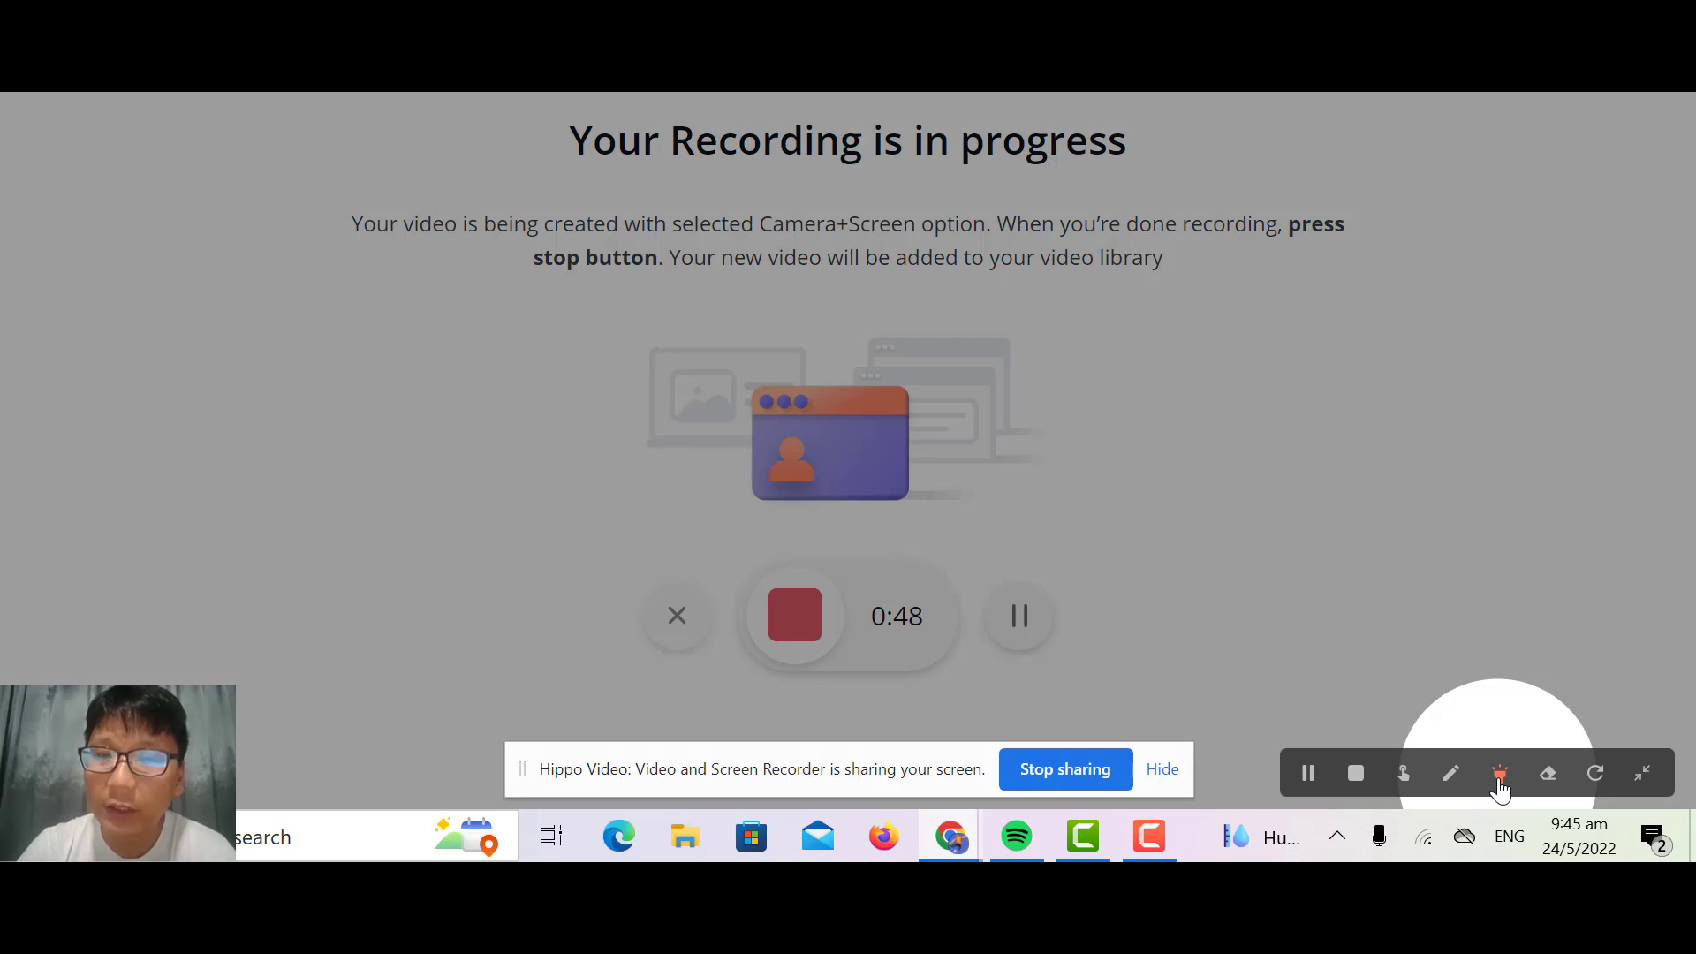
drag(416, 224, 424, 224)
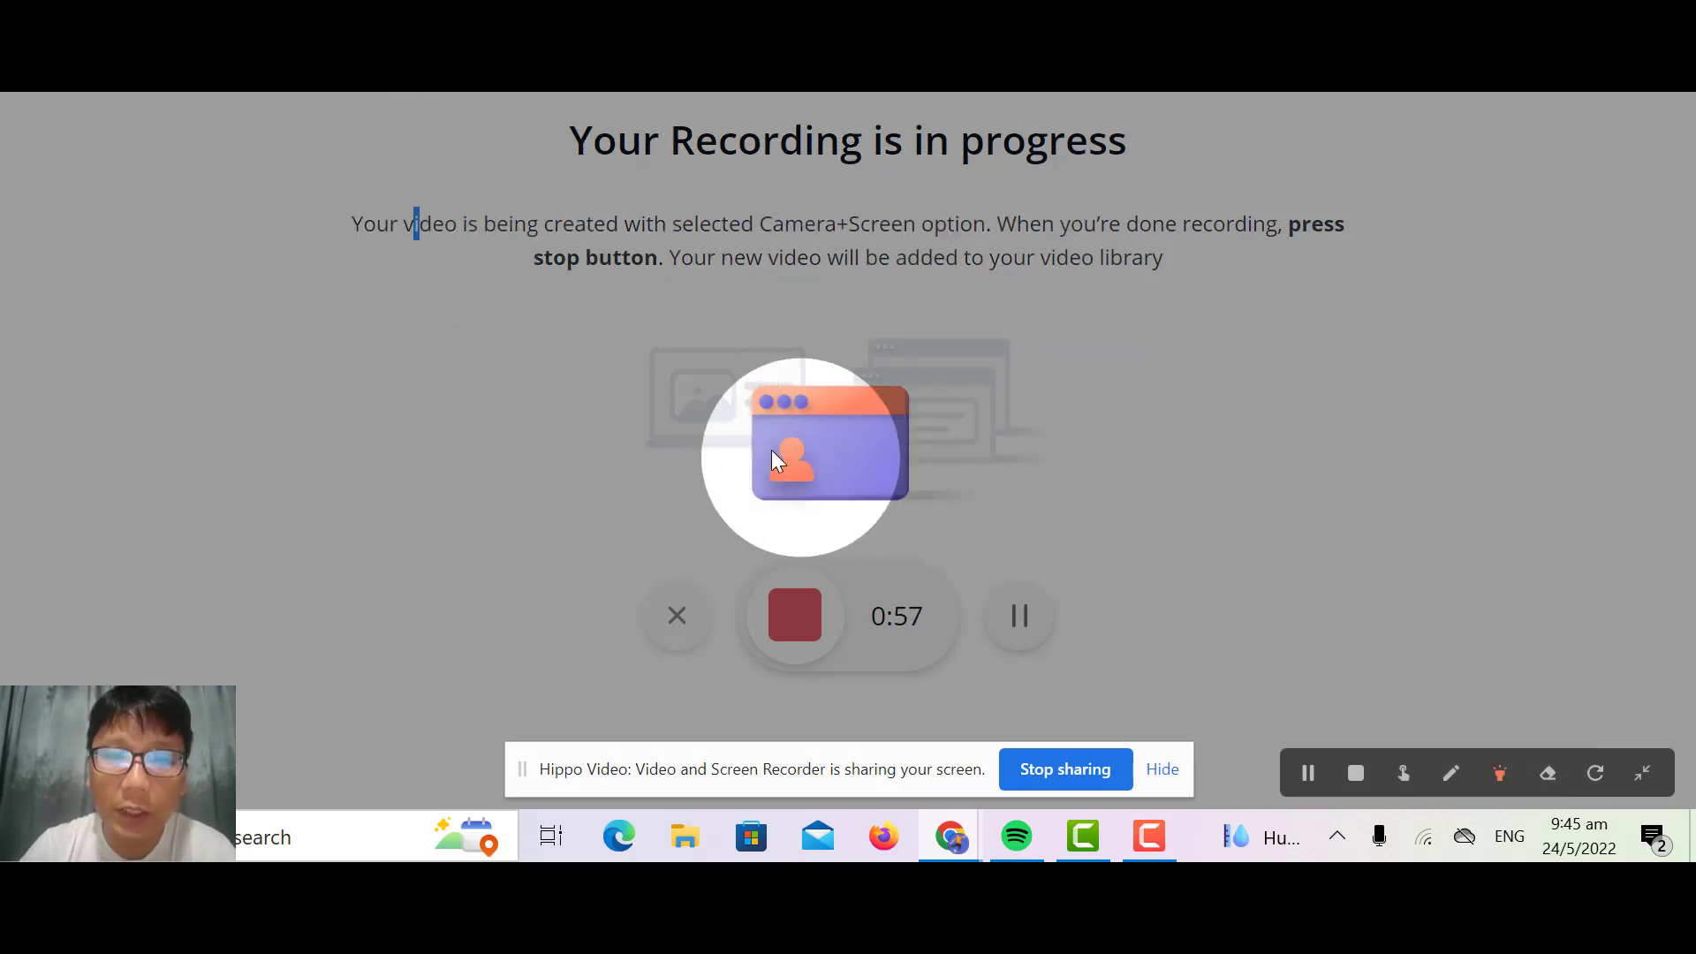
Step: Erase part of the black loop's upper edge, and clear all remaining drawings from the screen
click(1547, 774)
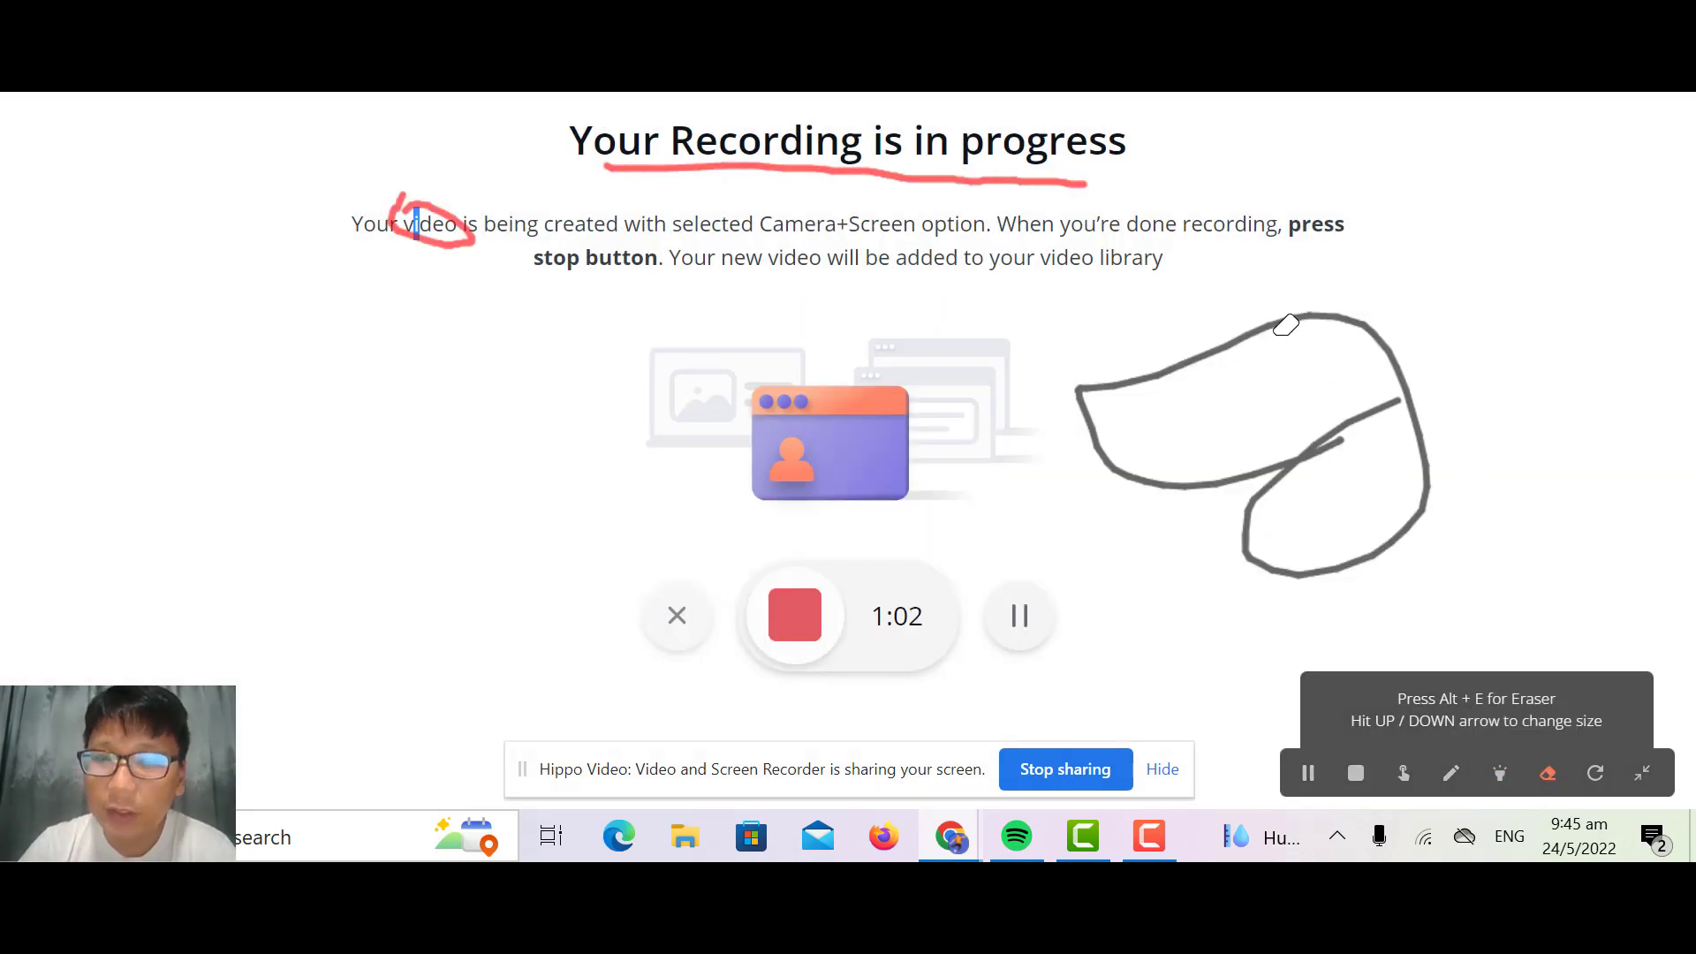
mouse_move(1314, 313)
mouse_down()
mouse_move(1204, 360)
mouse_move(1276, 318)
mouse_move(1344, 309)
mouse_up()
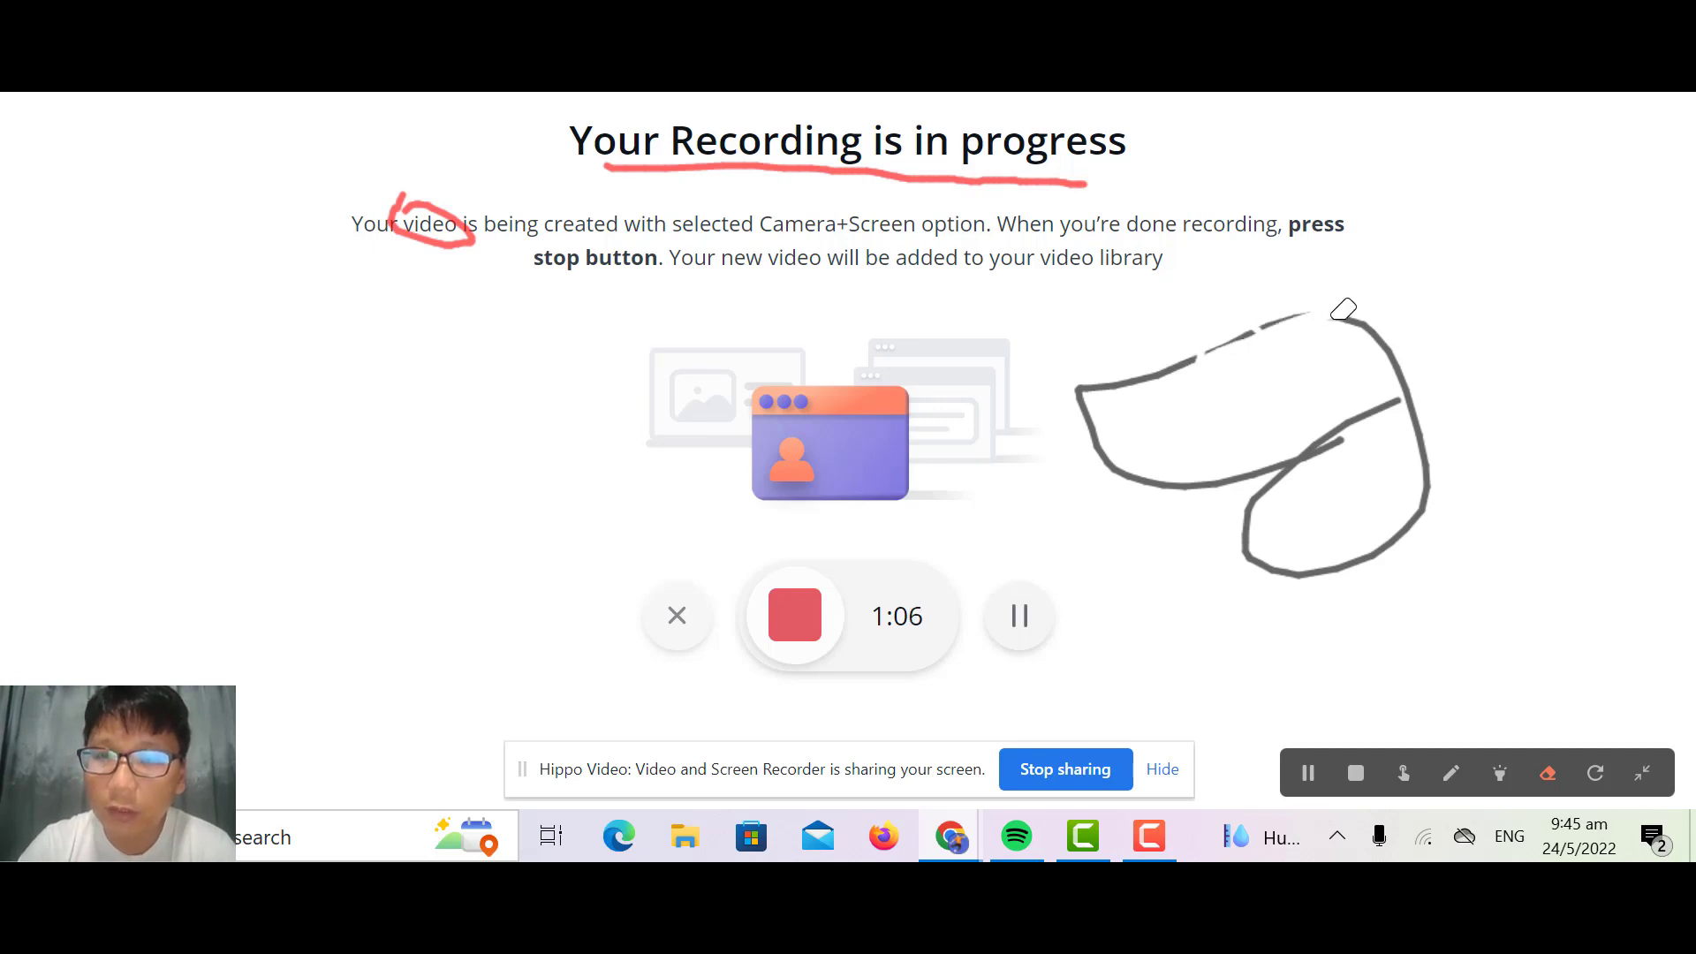
click(1598, 774)
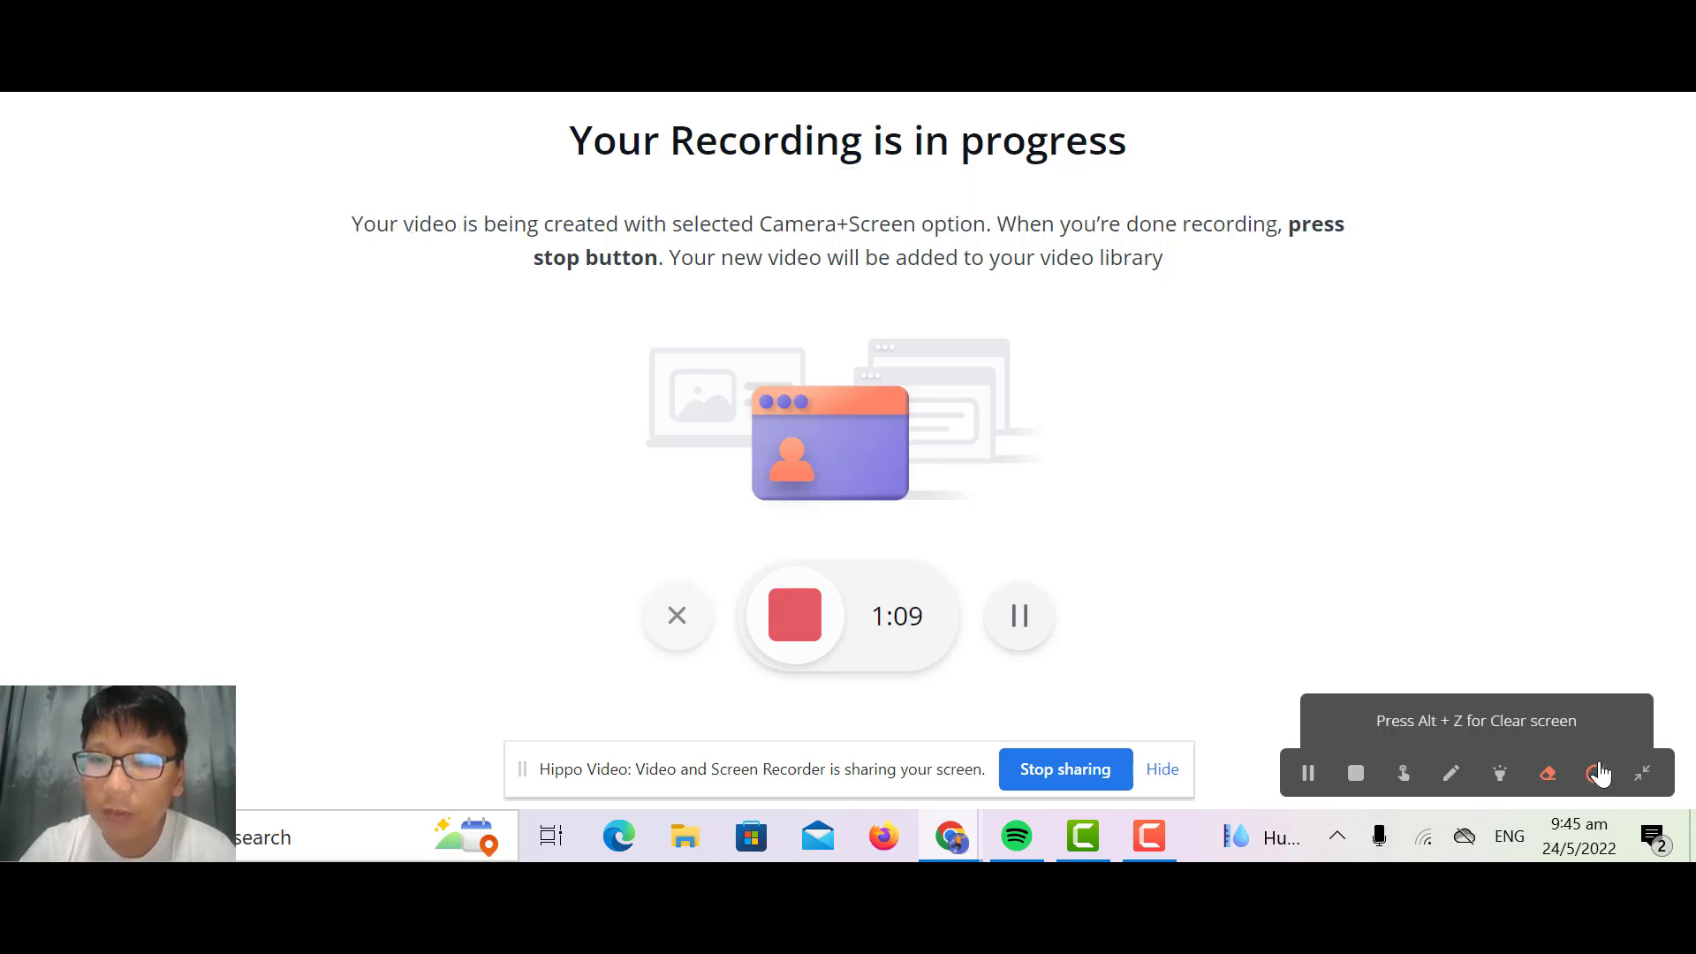
Step: Collapse the markup toolbar and expand it again, twice
click(1644, 776)
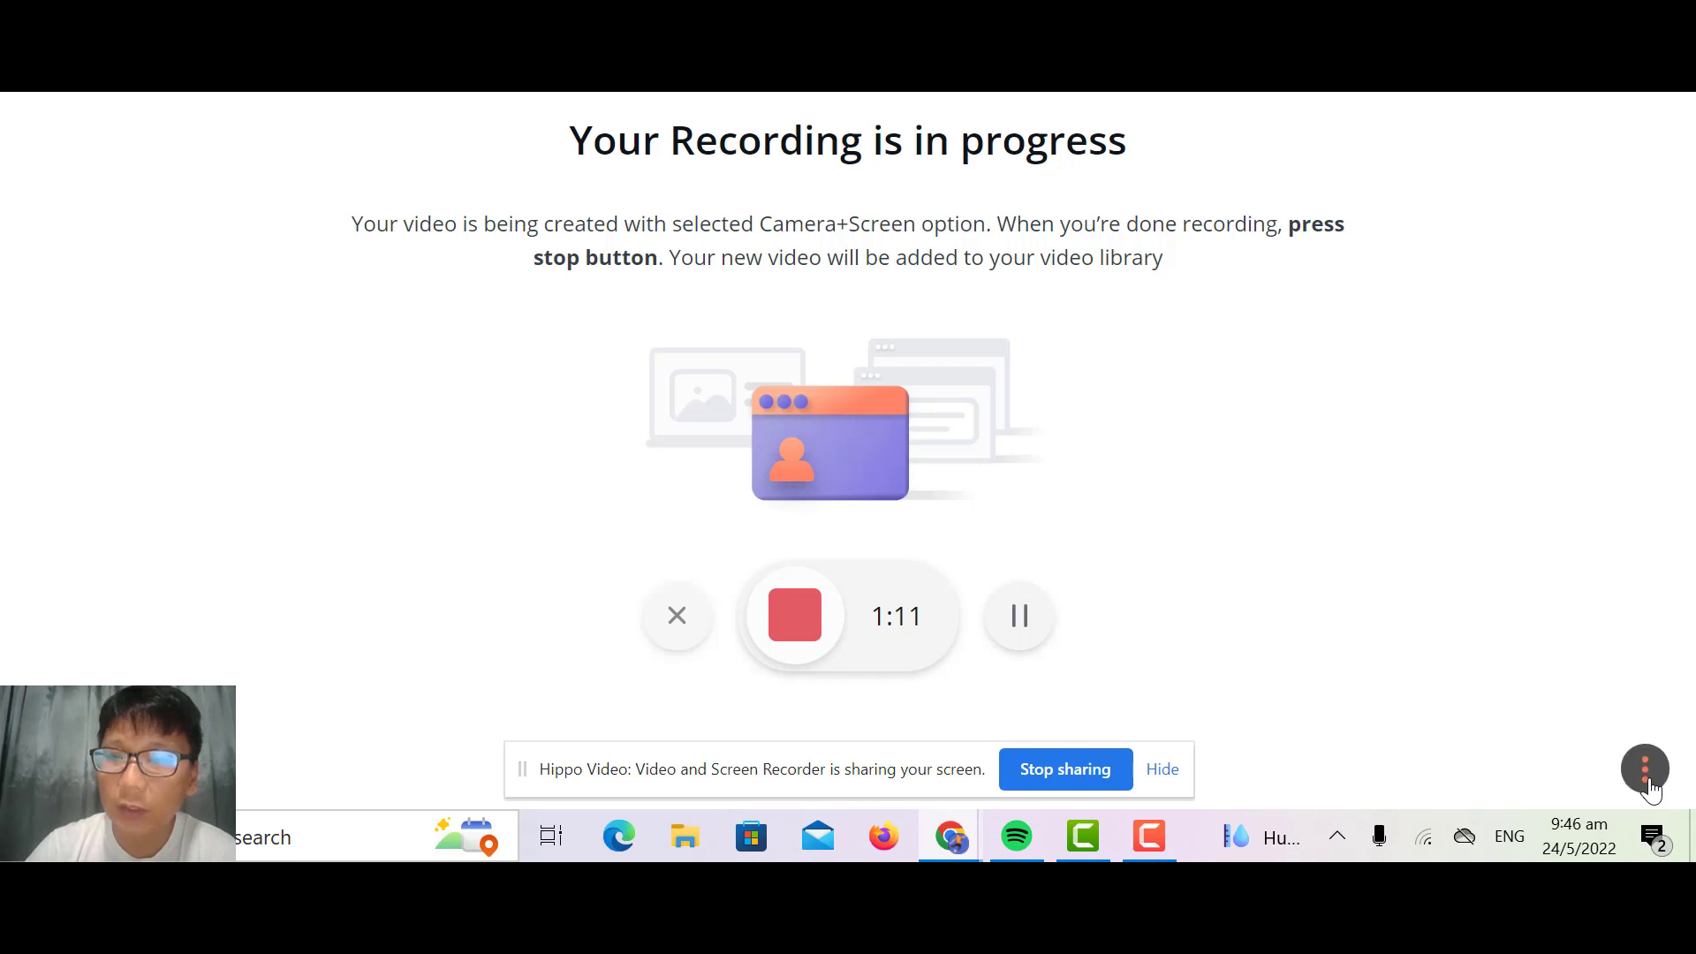
click(1645, 775)
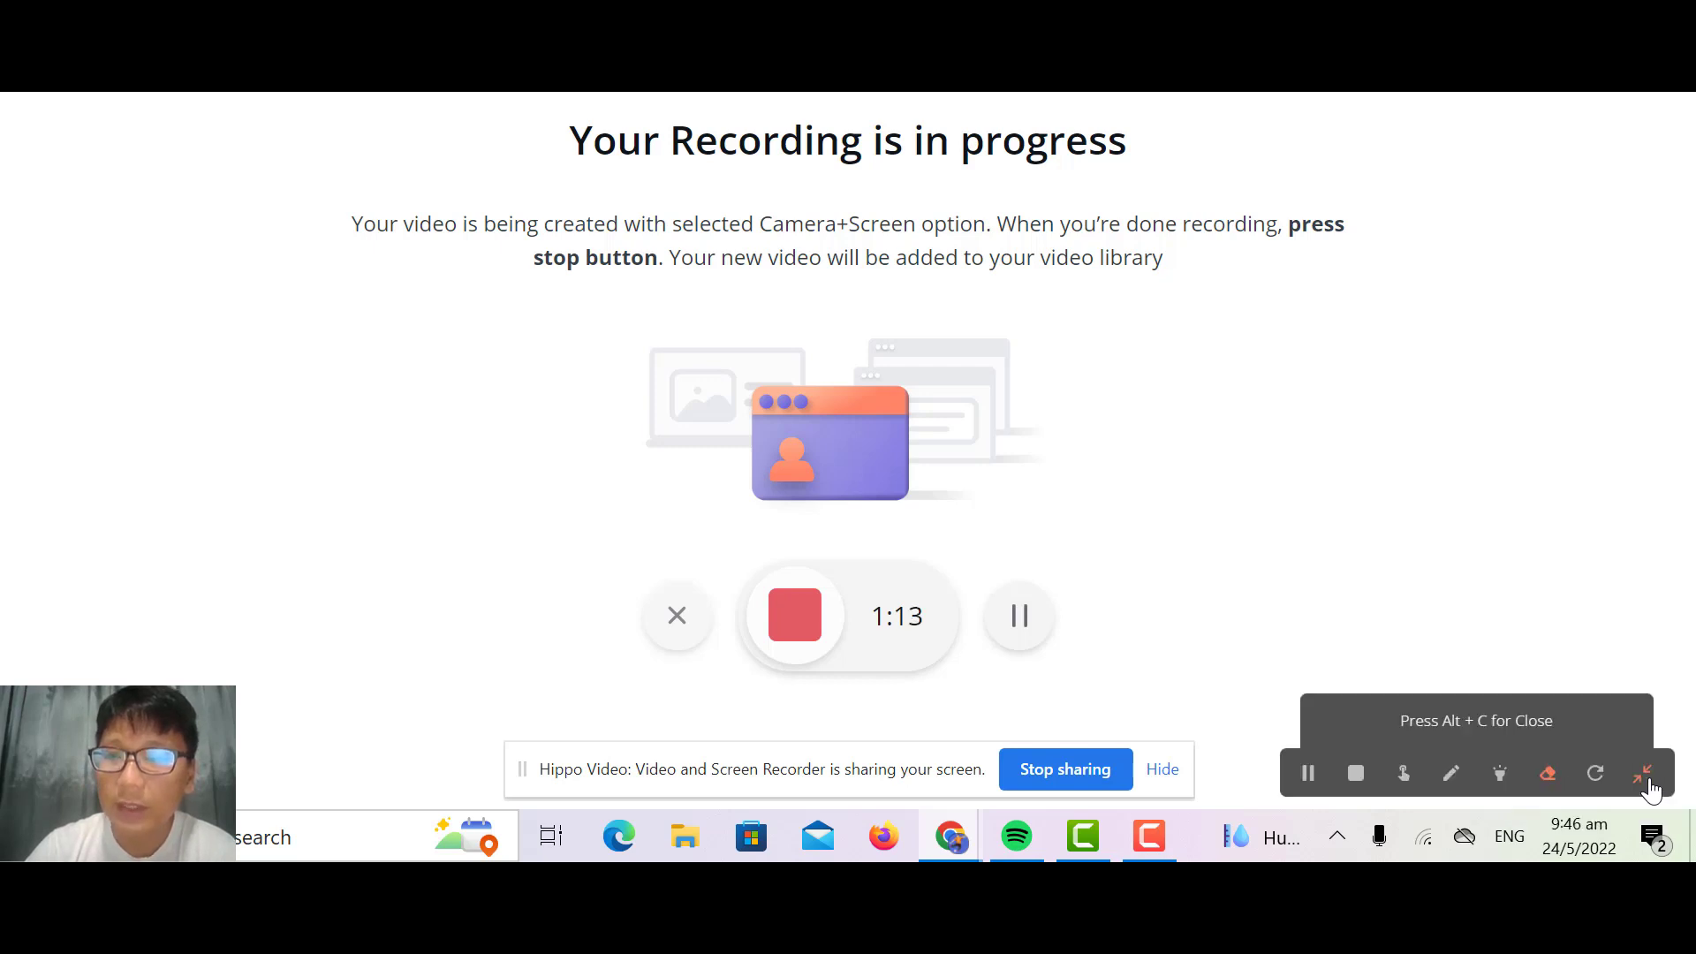
click(1647, 780)
click(1647, 780)
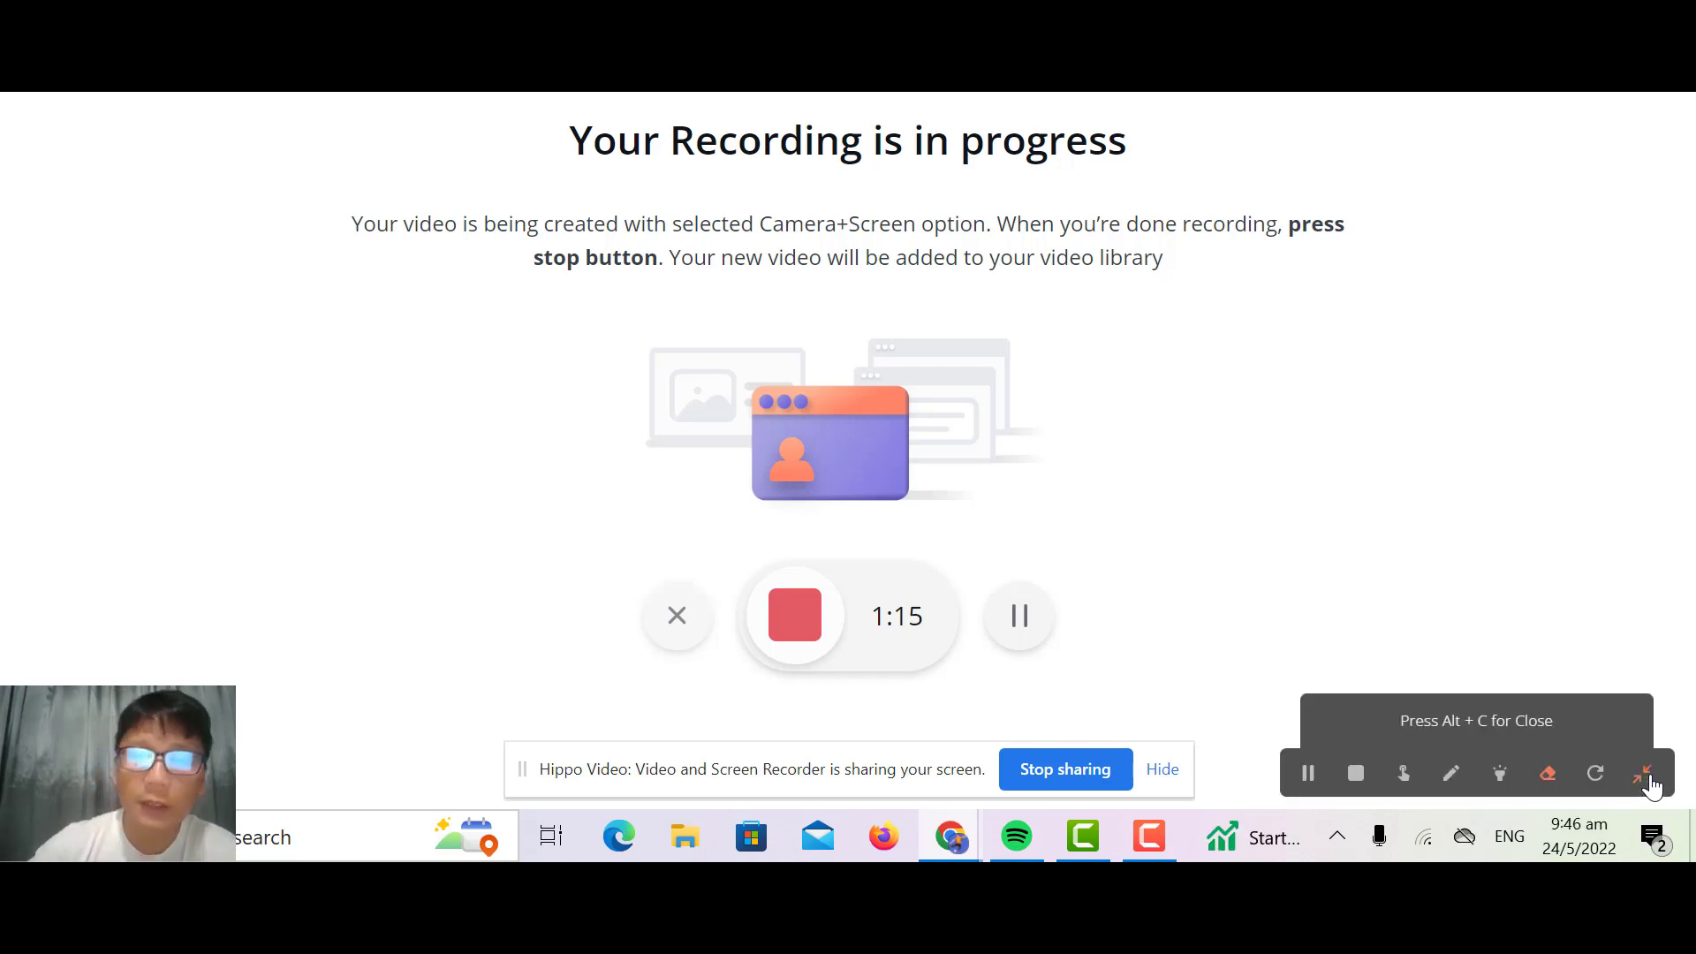
Step: Stop the screen sharing and the recording, and title the new video "Demo 1"
click(1100, 774)
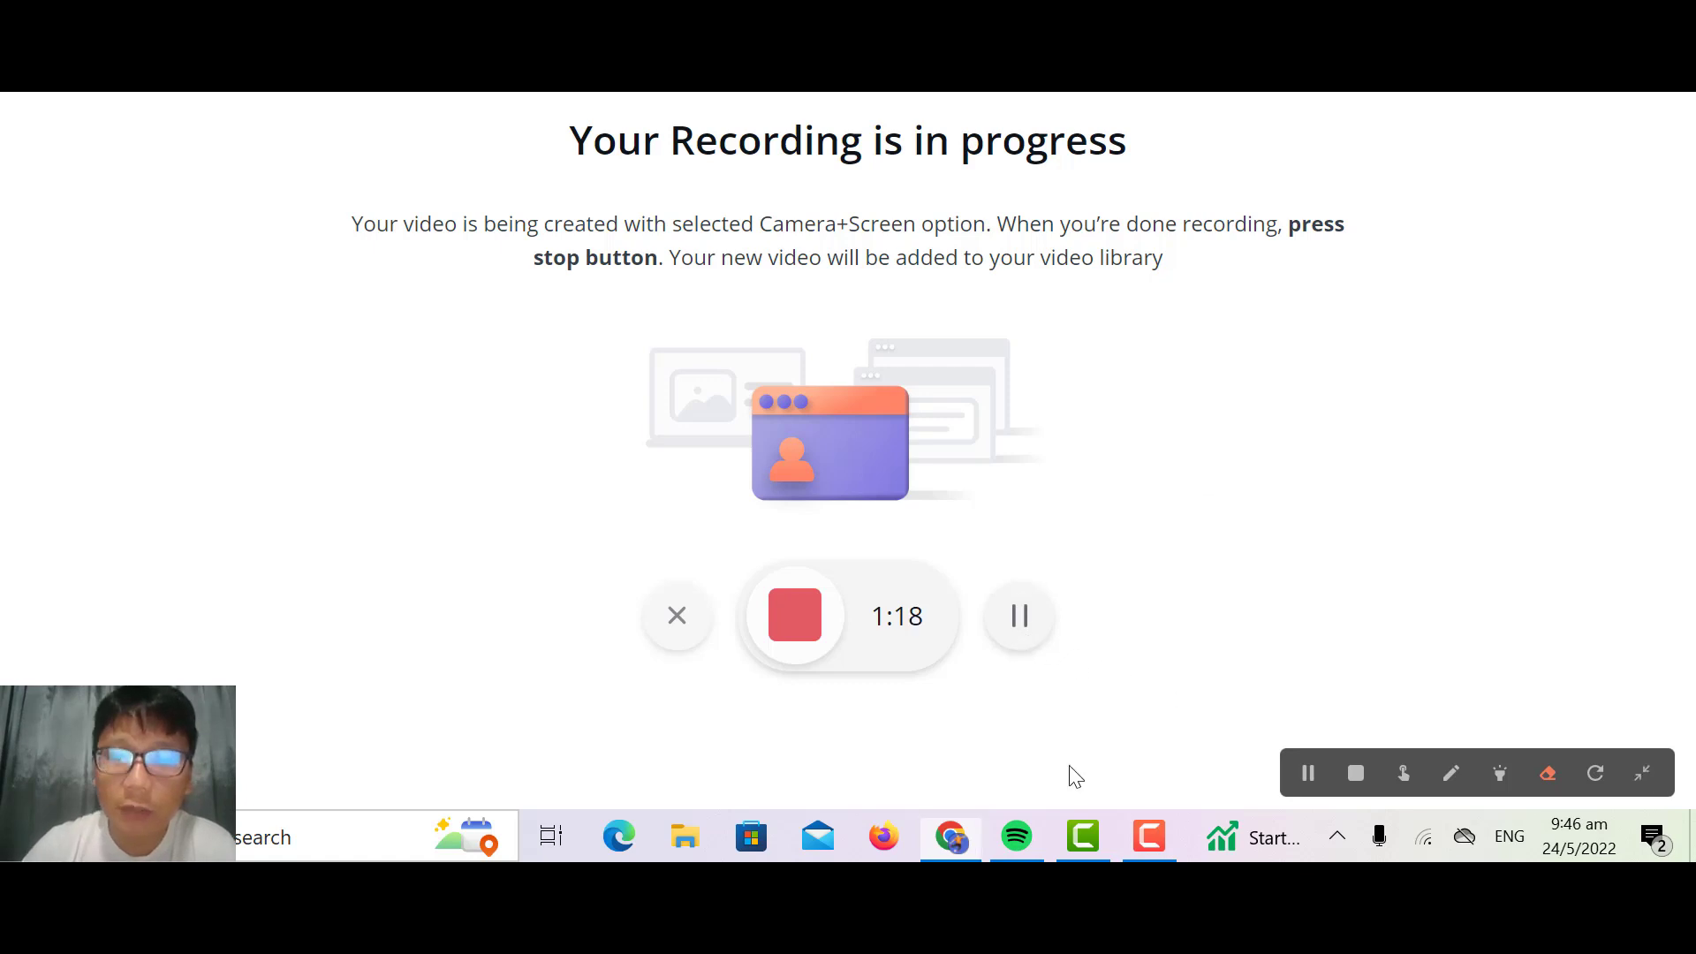
click(821, 627)
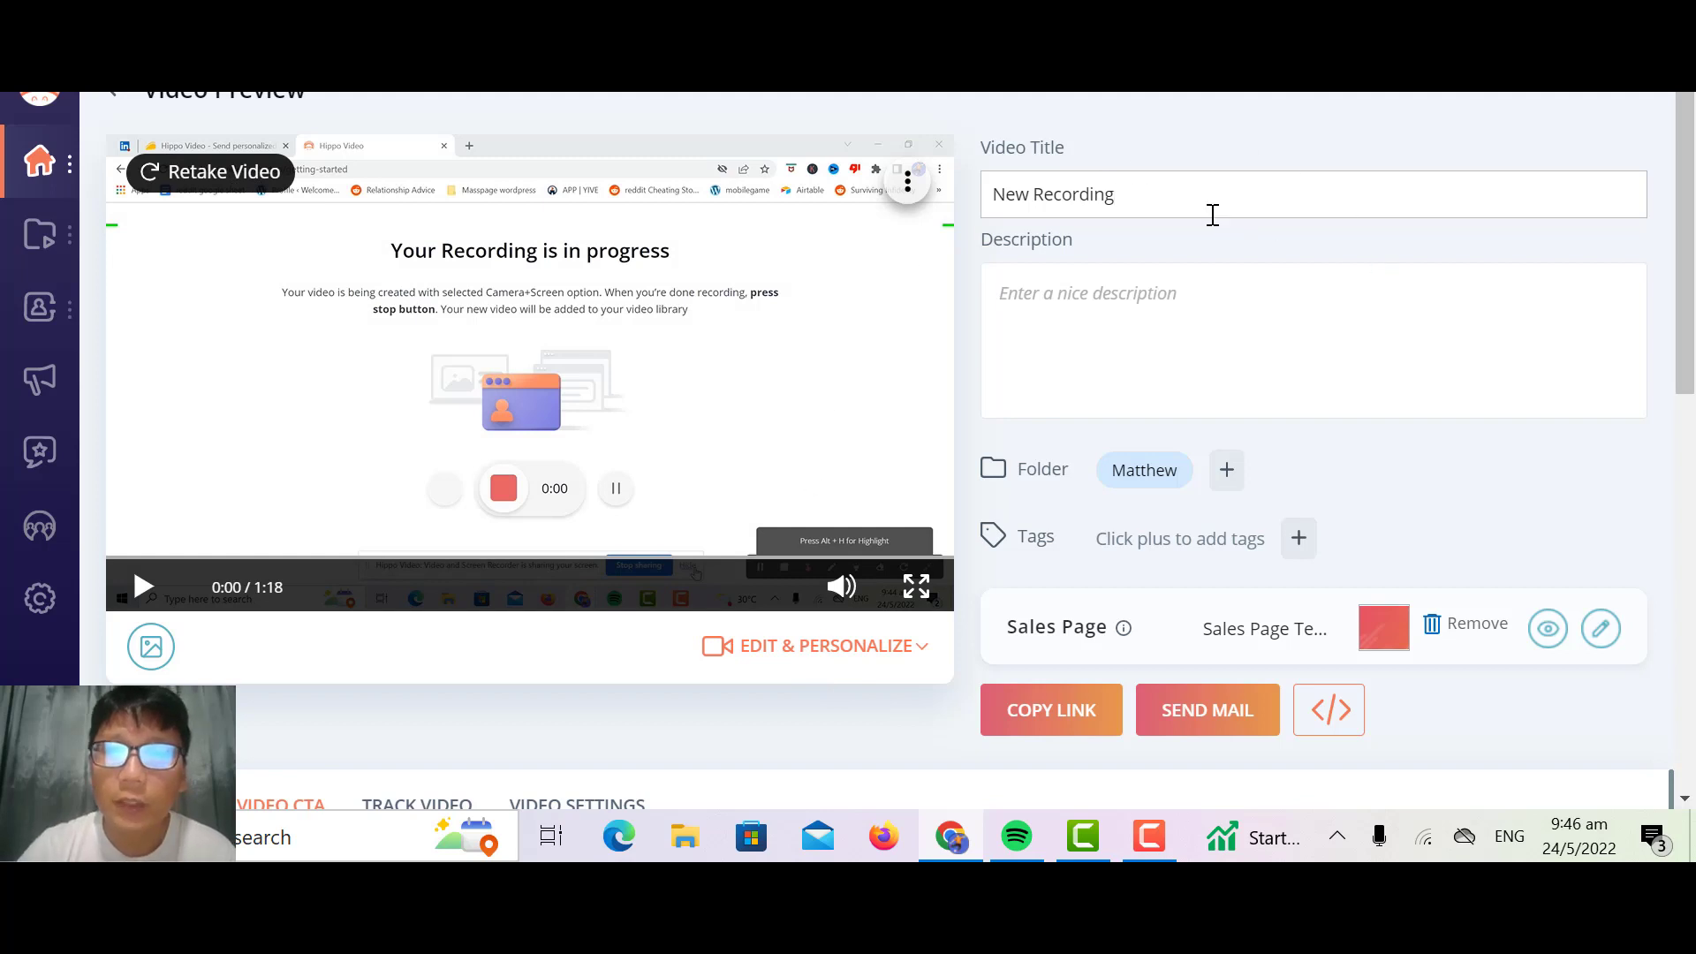
key(ctrl+a)
text(D)
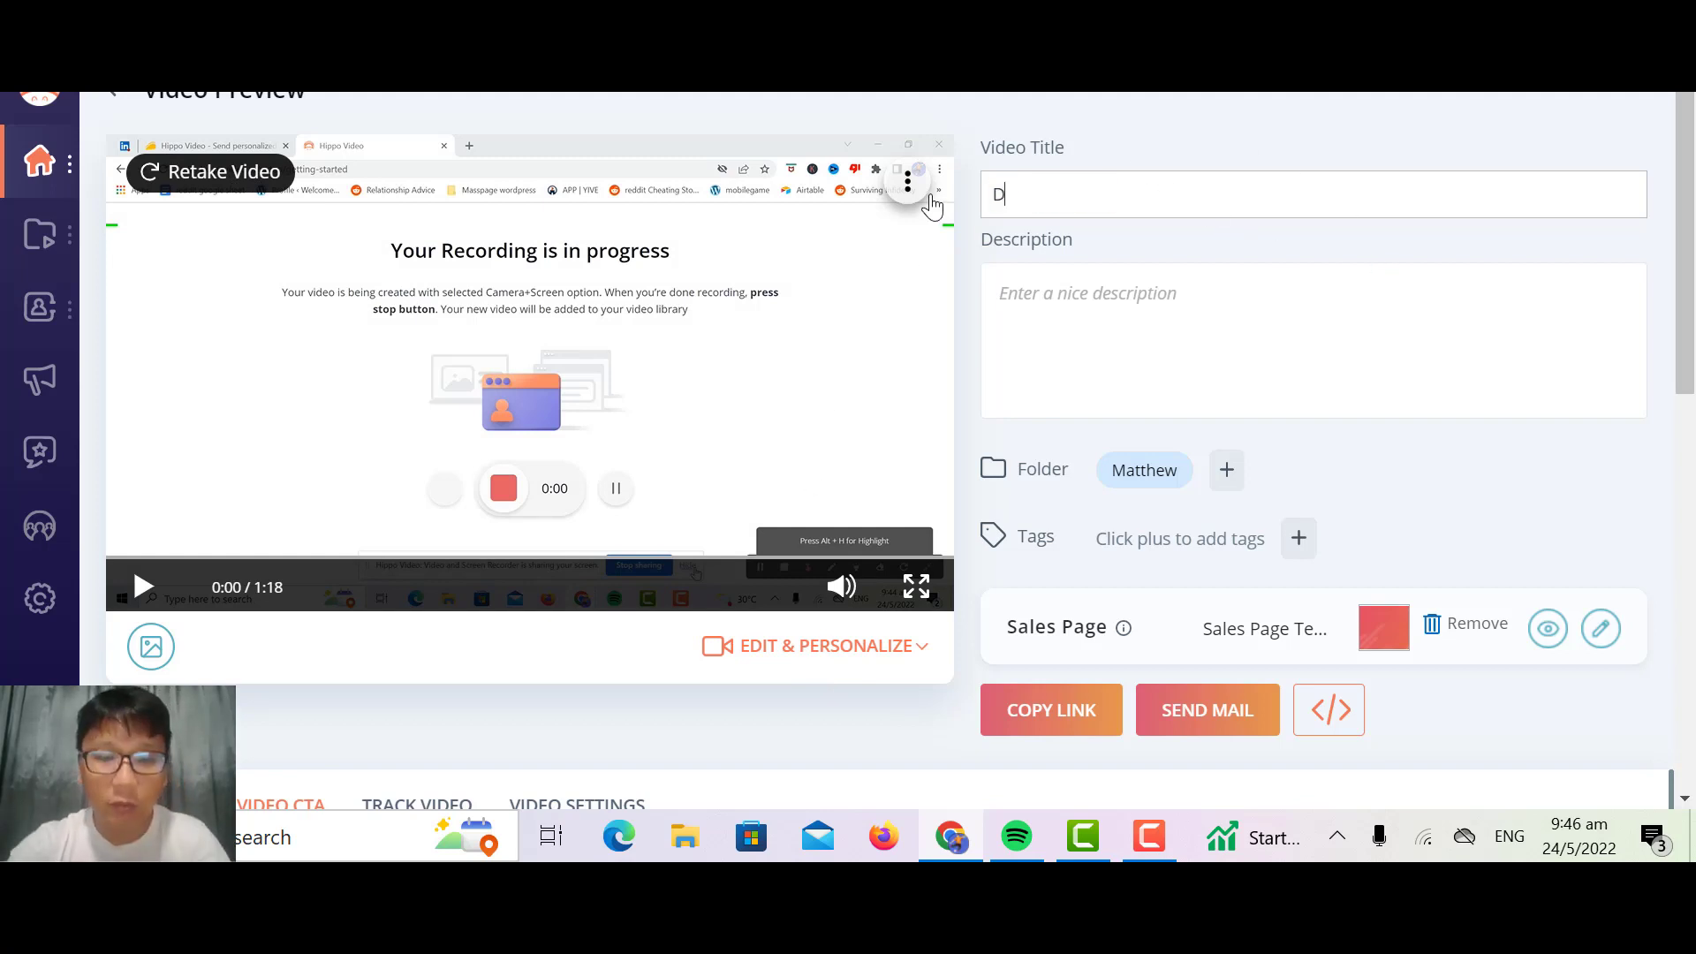
text(emo 1)
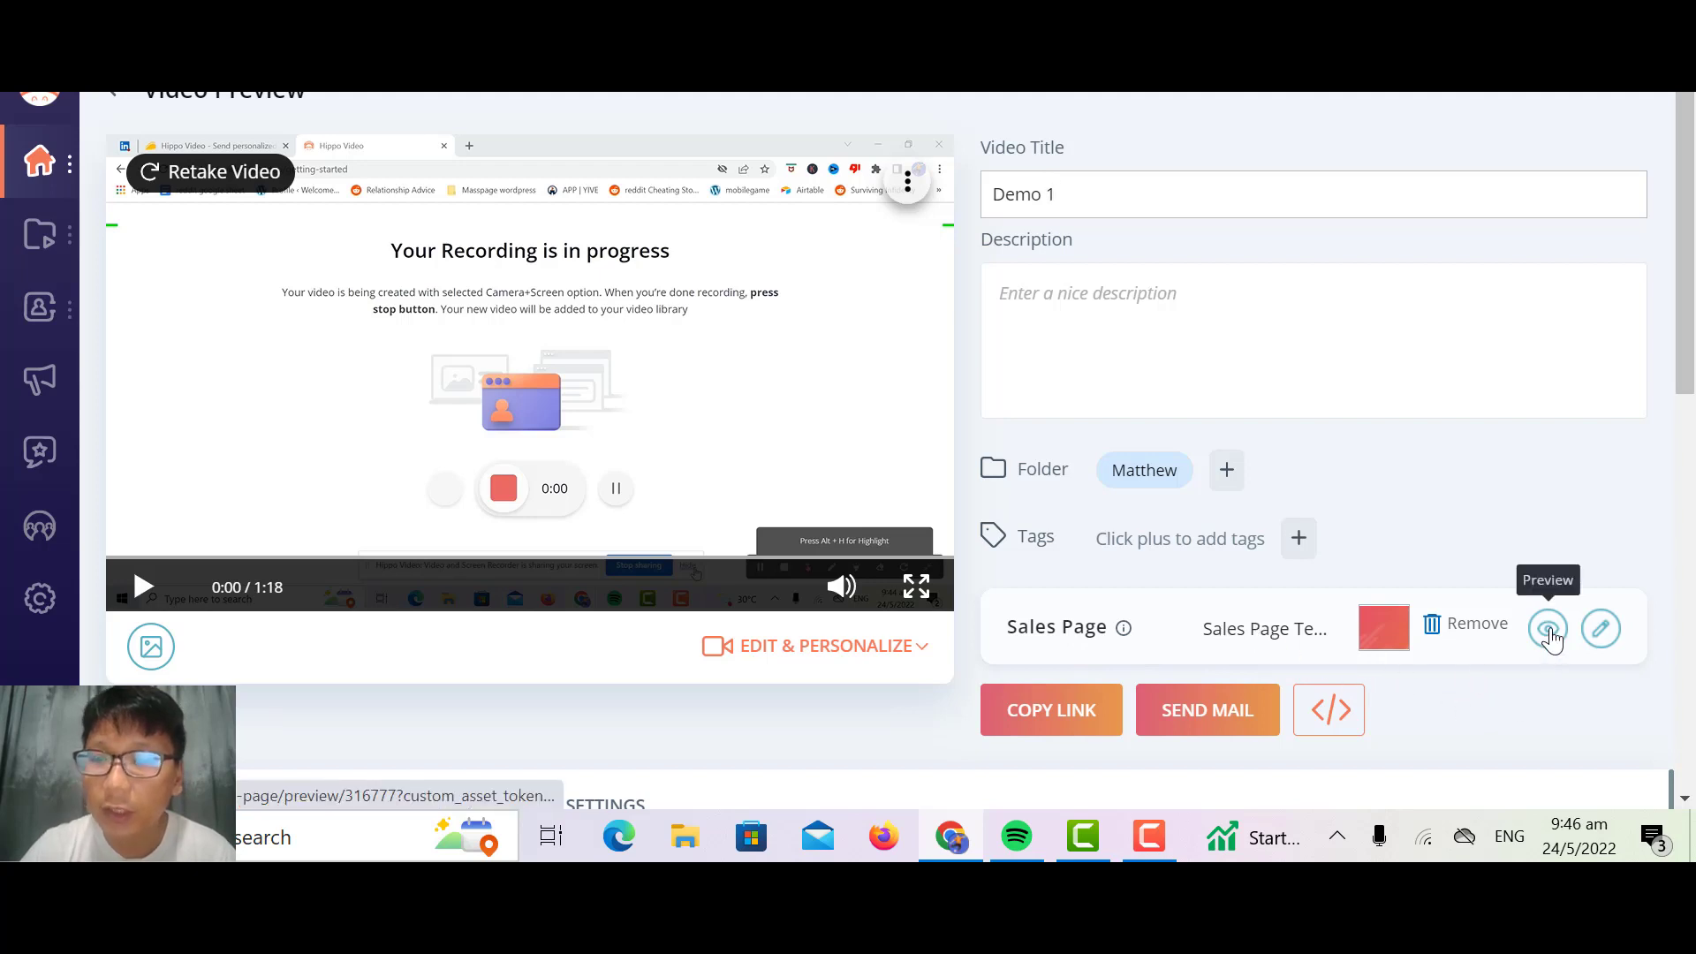
Step: Preview the video's default sales page and look through its layout
click(1549, 630)
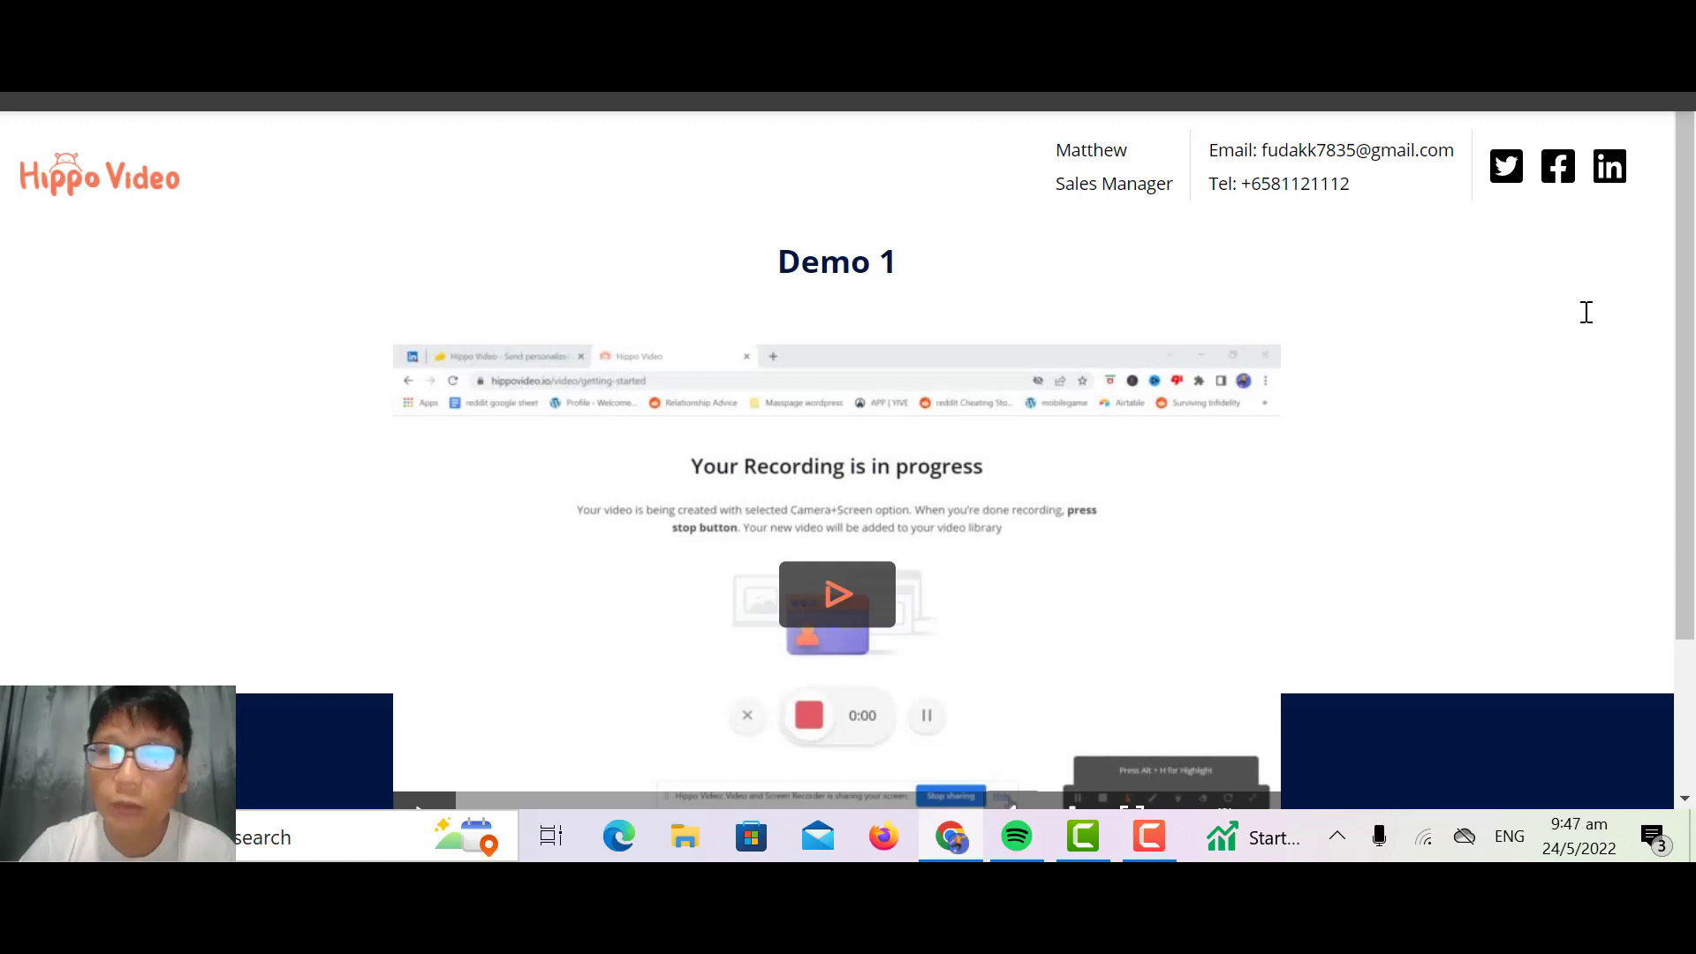
scroll(1547, 319, down, 1)
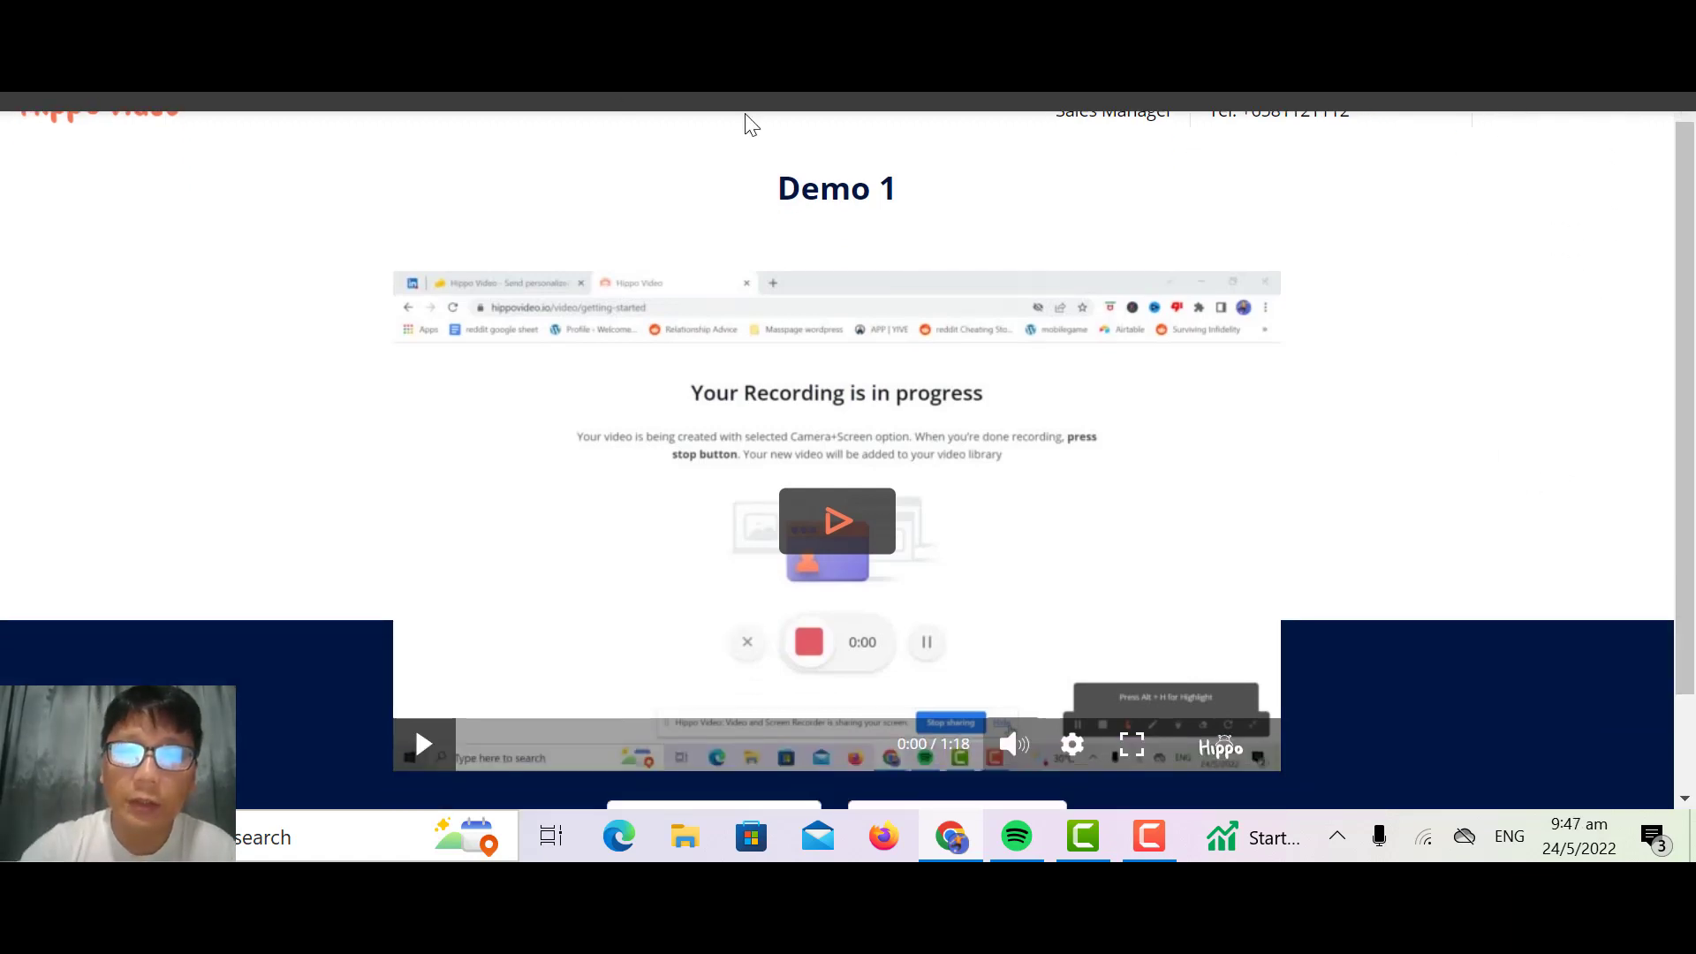
scroll(1334, 450, down, 2)
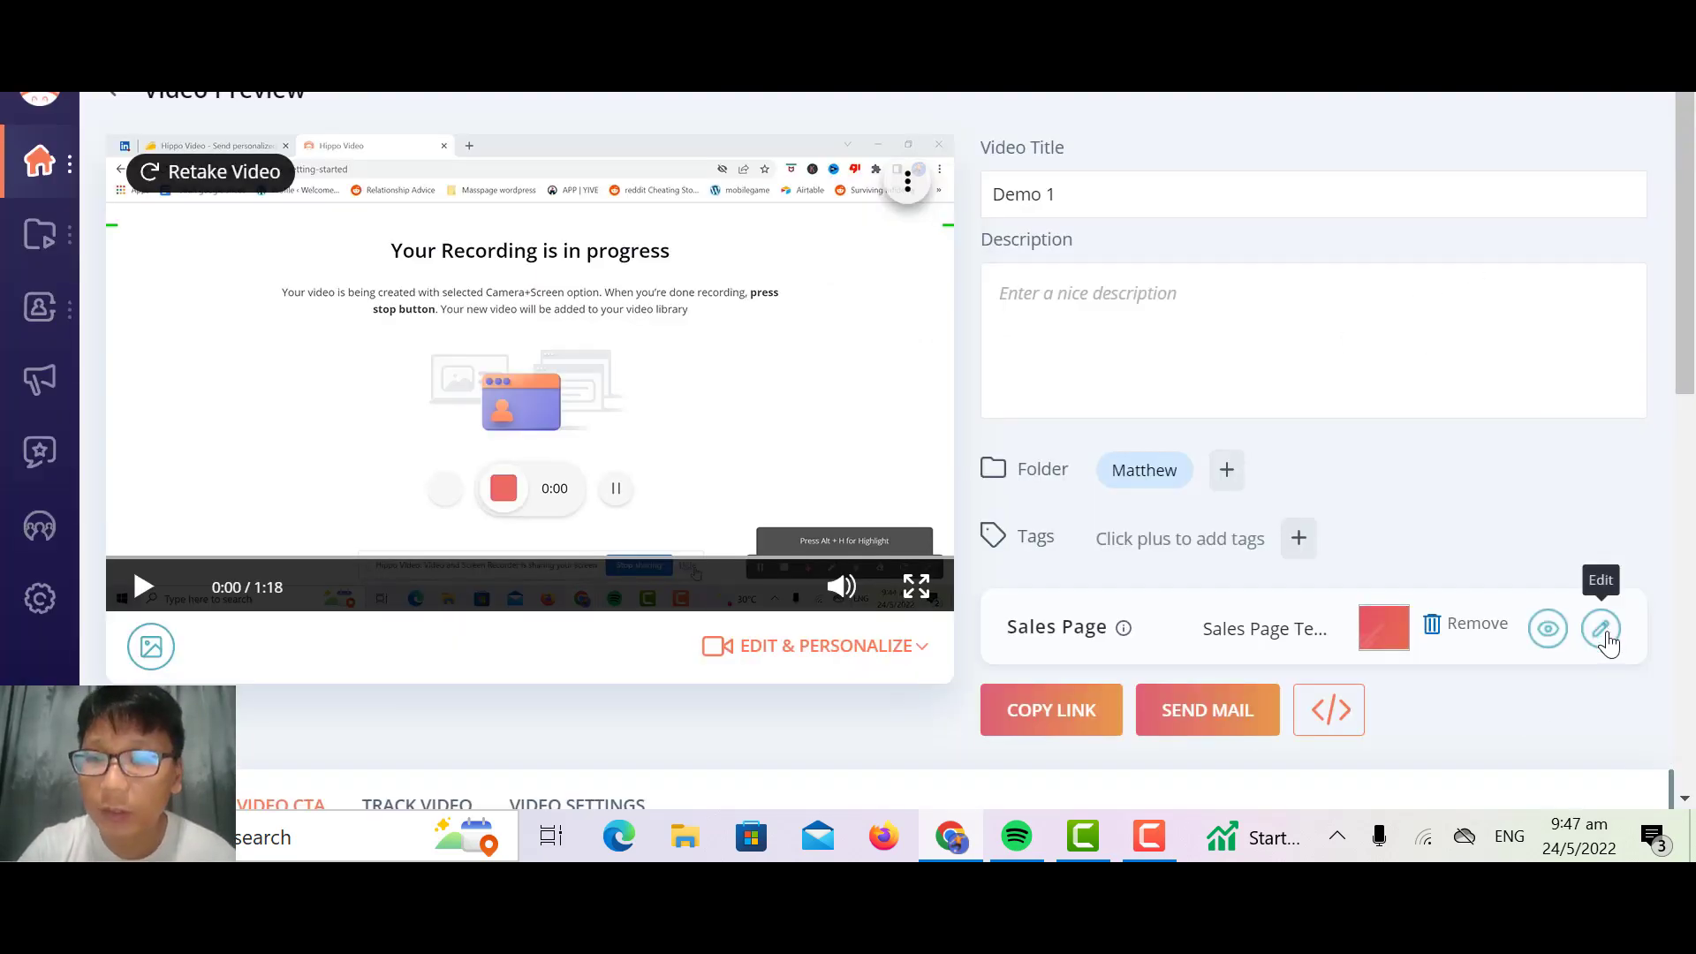
Step: Switch the video's sales page to the second template, save the choice and preview the page
click(1601, 629)
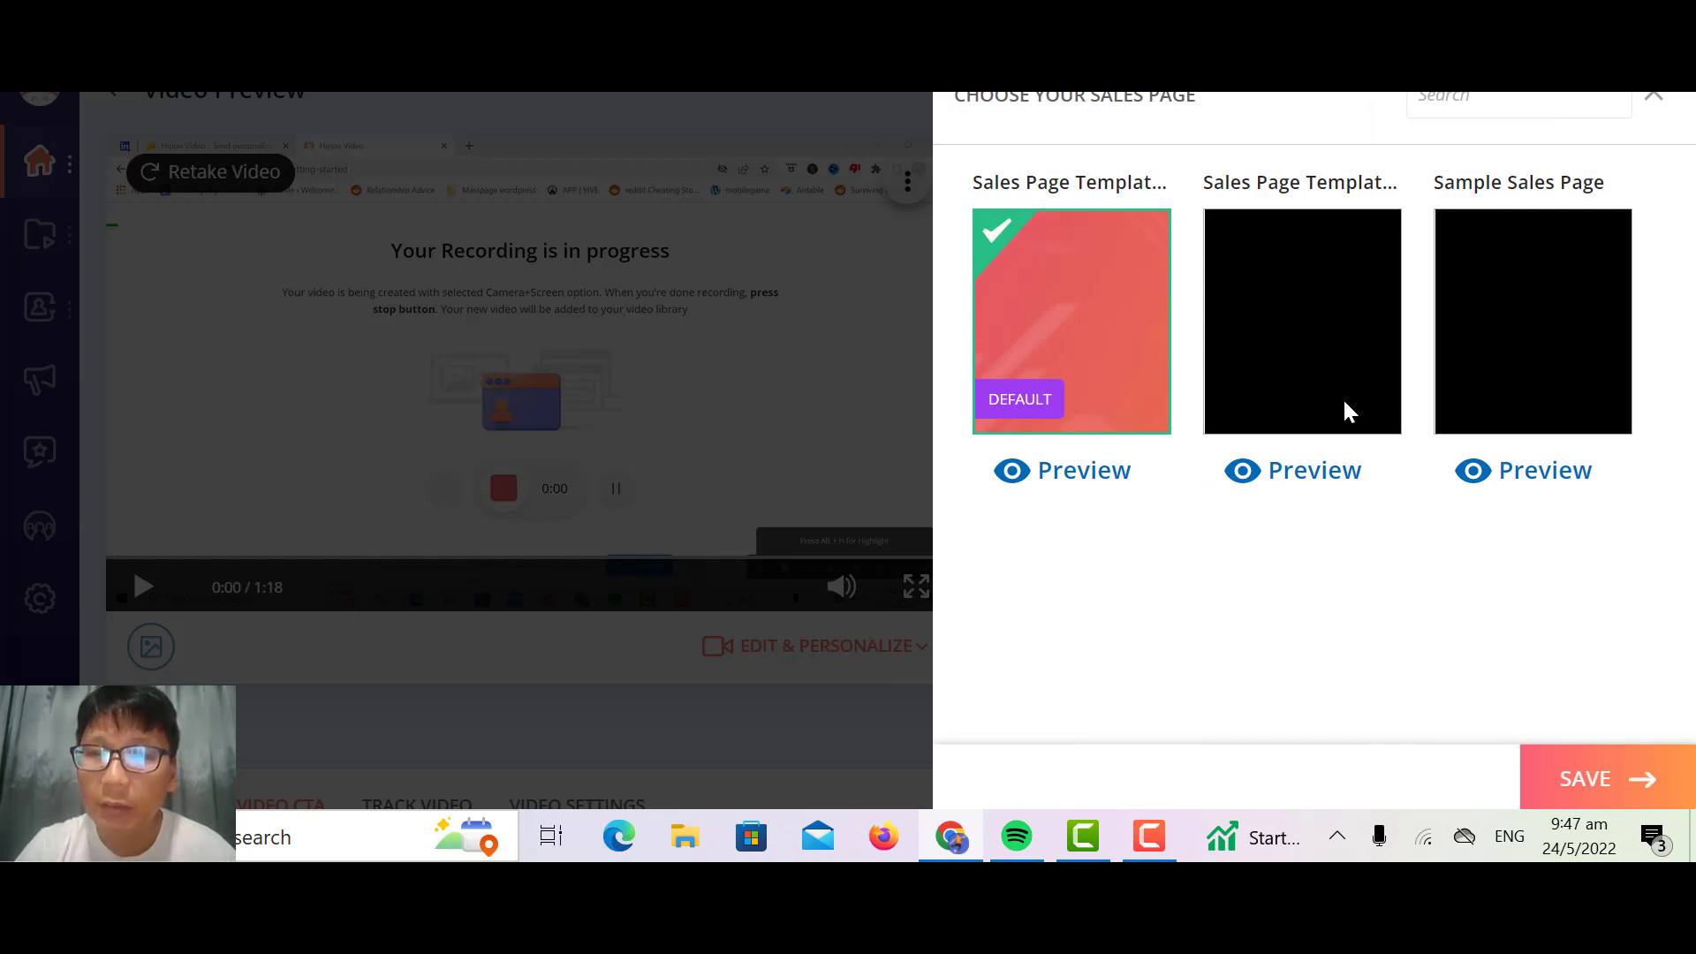
click(1281, 344)
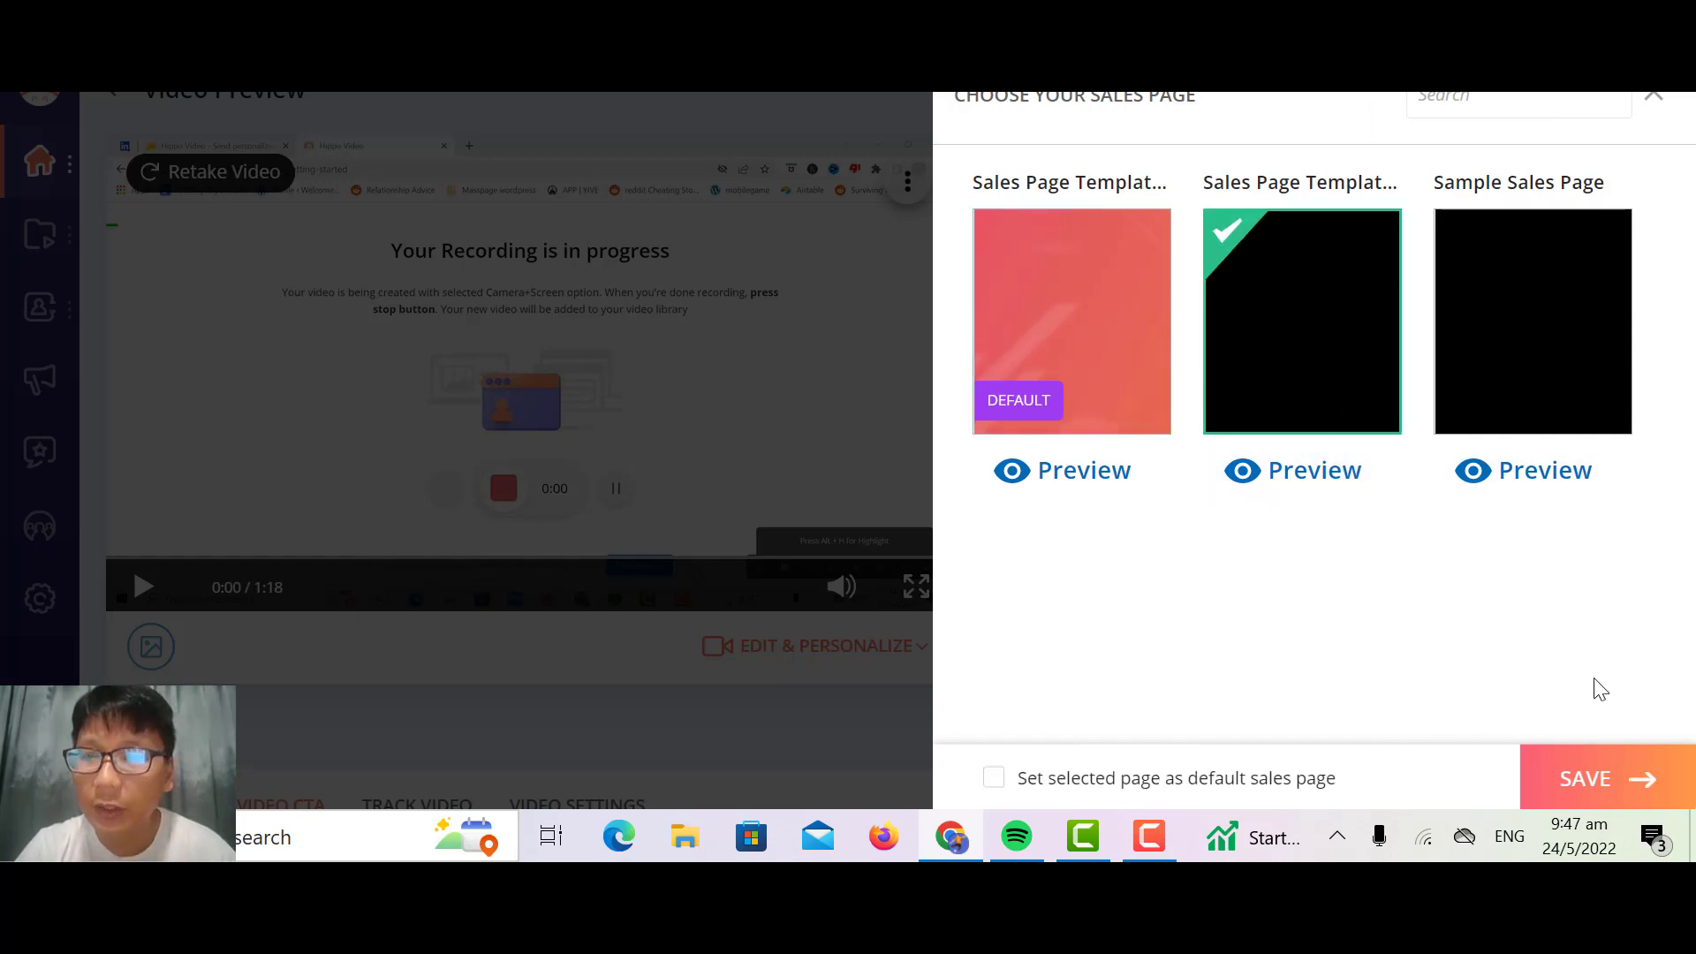
click(1597, 775)
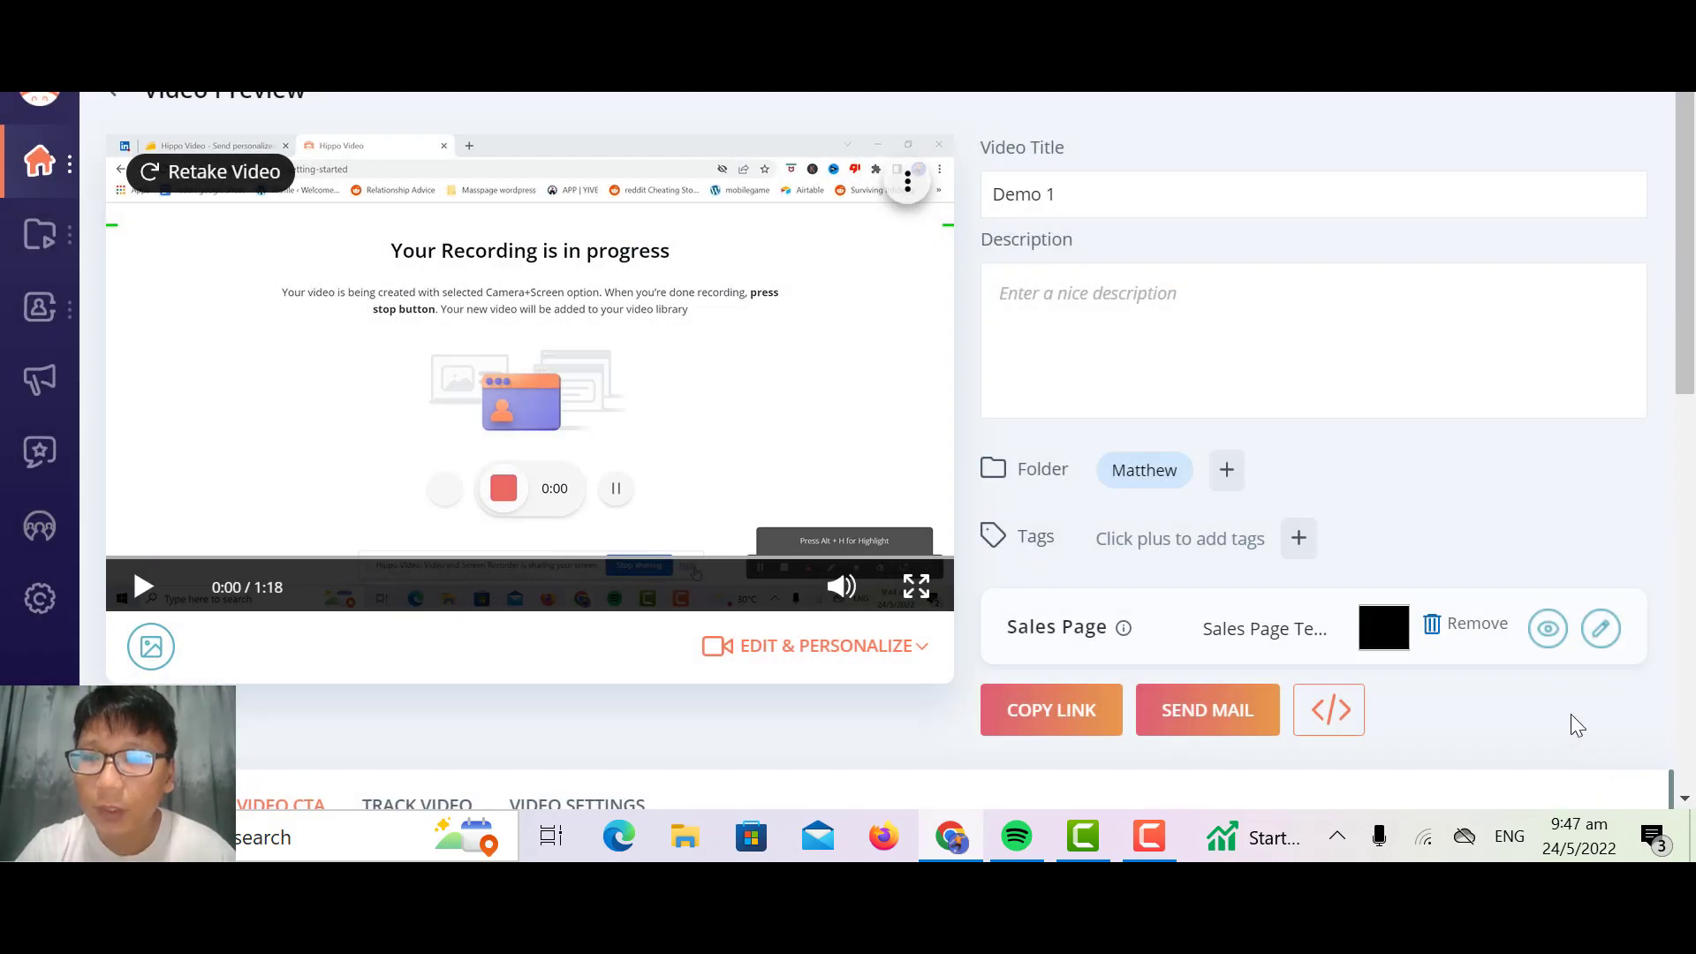
click(1546, 631)
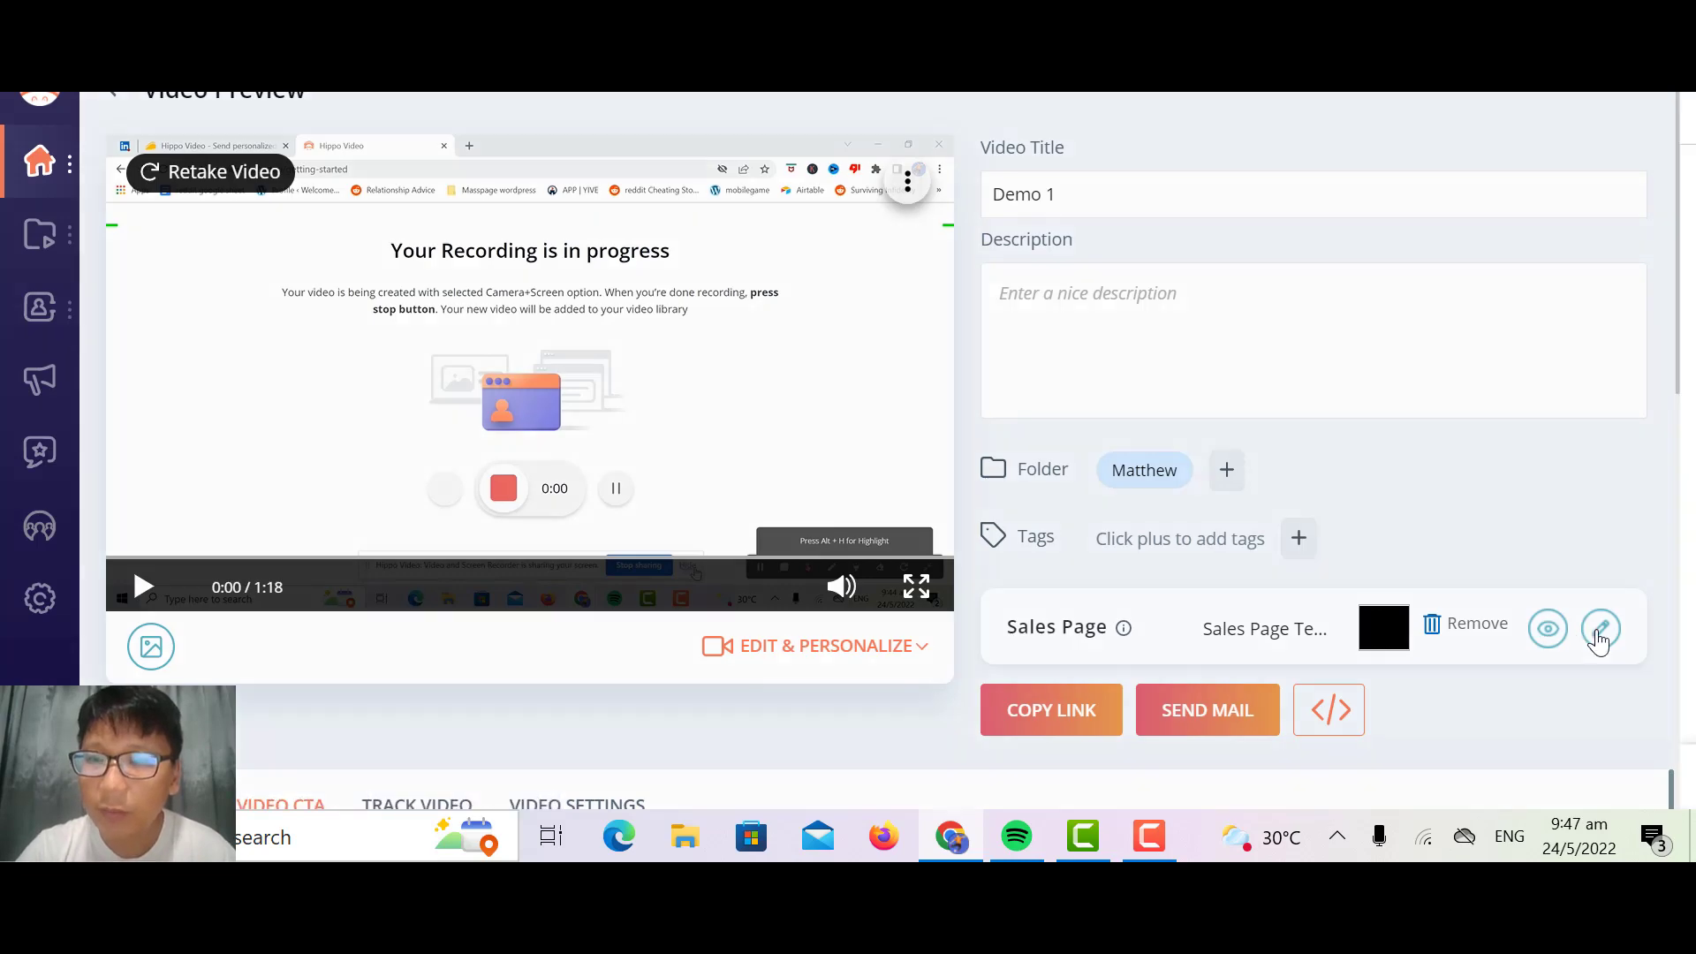
Step: Assign the Sample Sales Page to the video, save the choice, and preview it against the earlier sales page previews
click(1600, 634)
click(1556, 353)
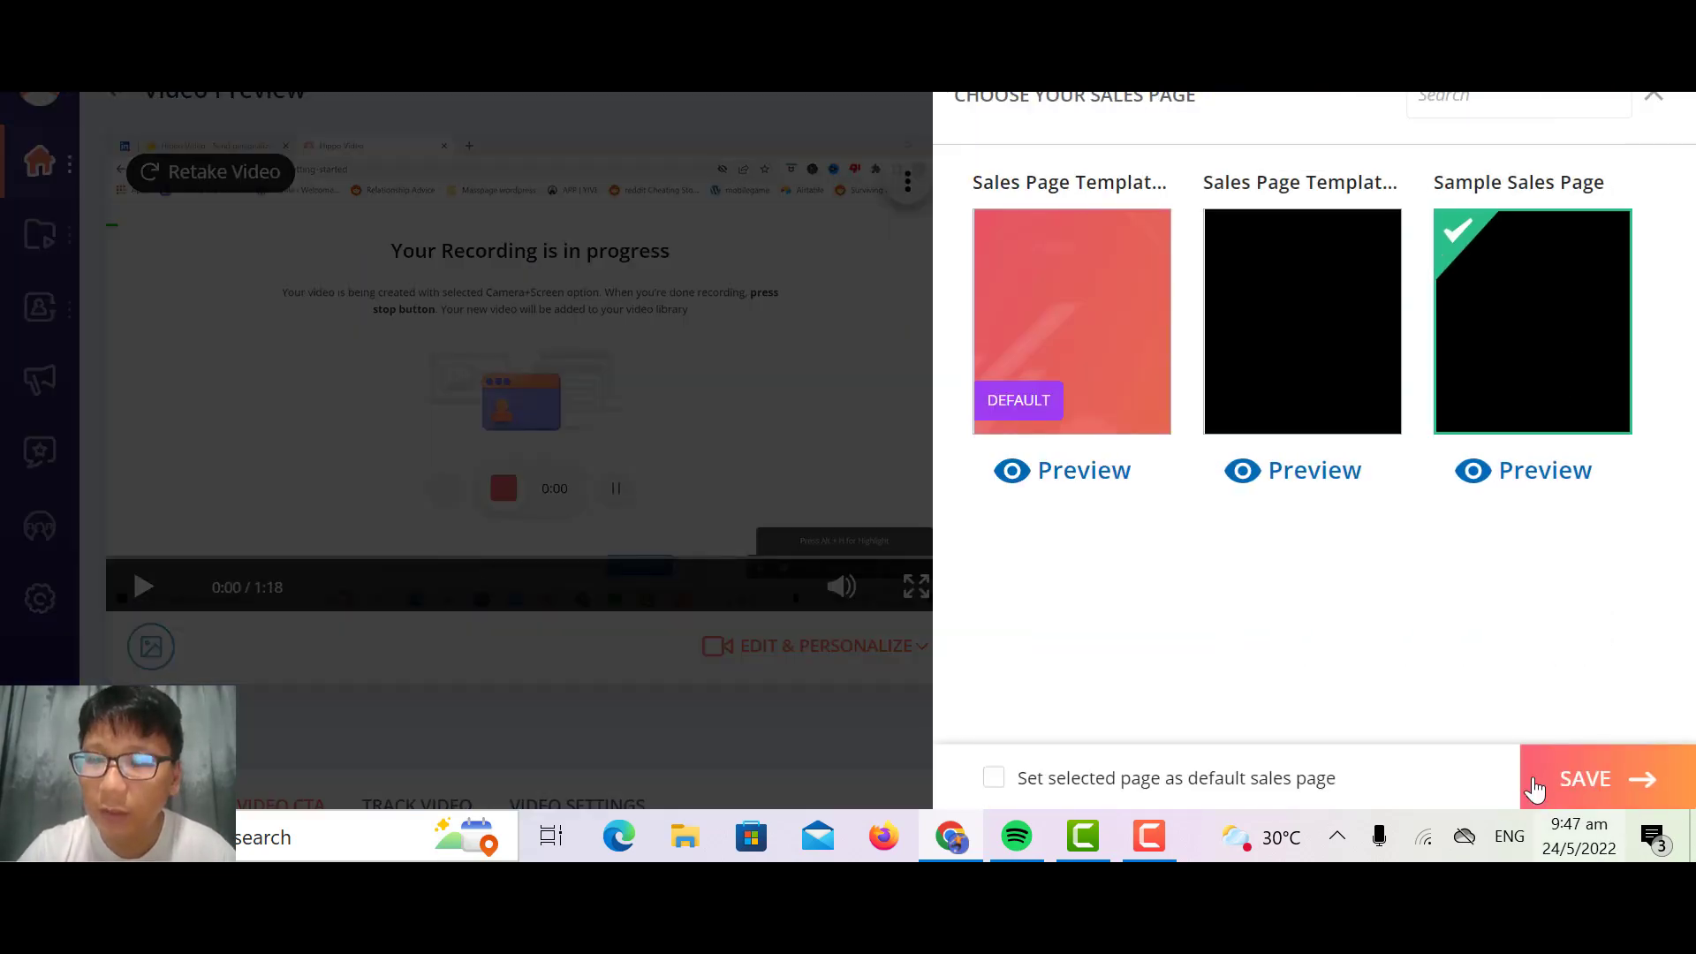
click(1534, 791)
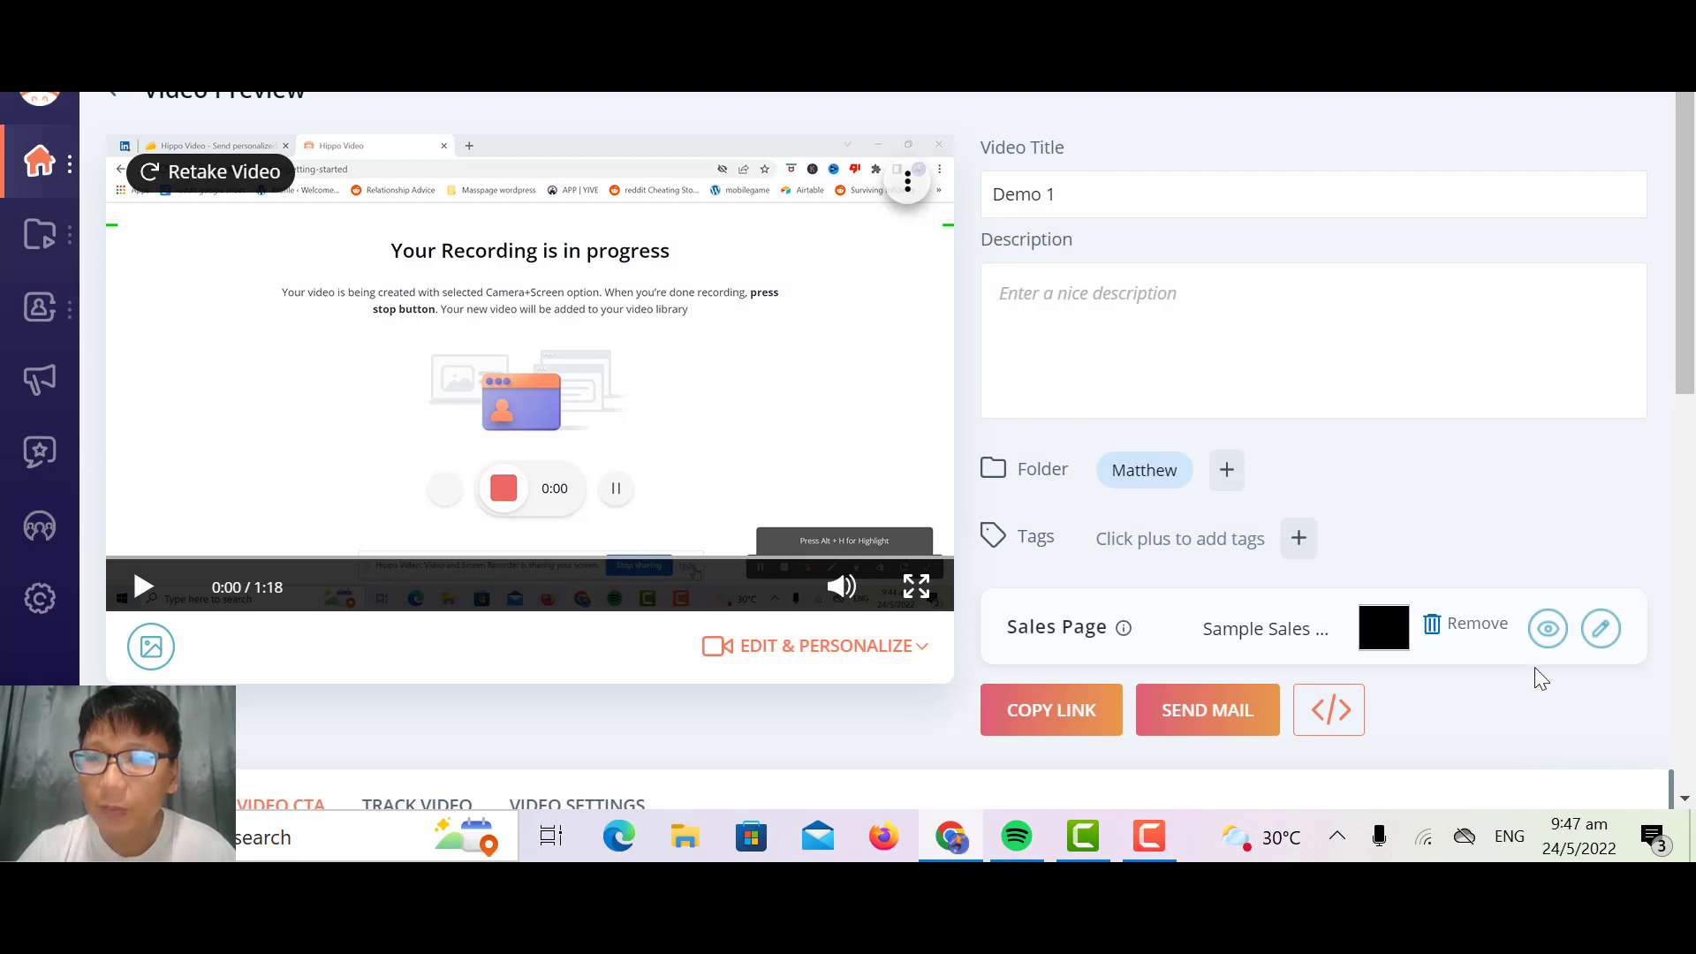
click(1545, 630)
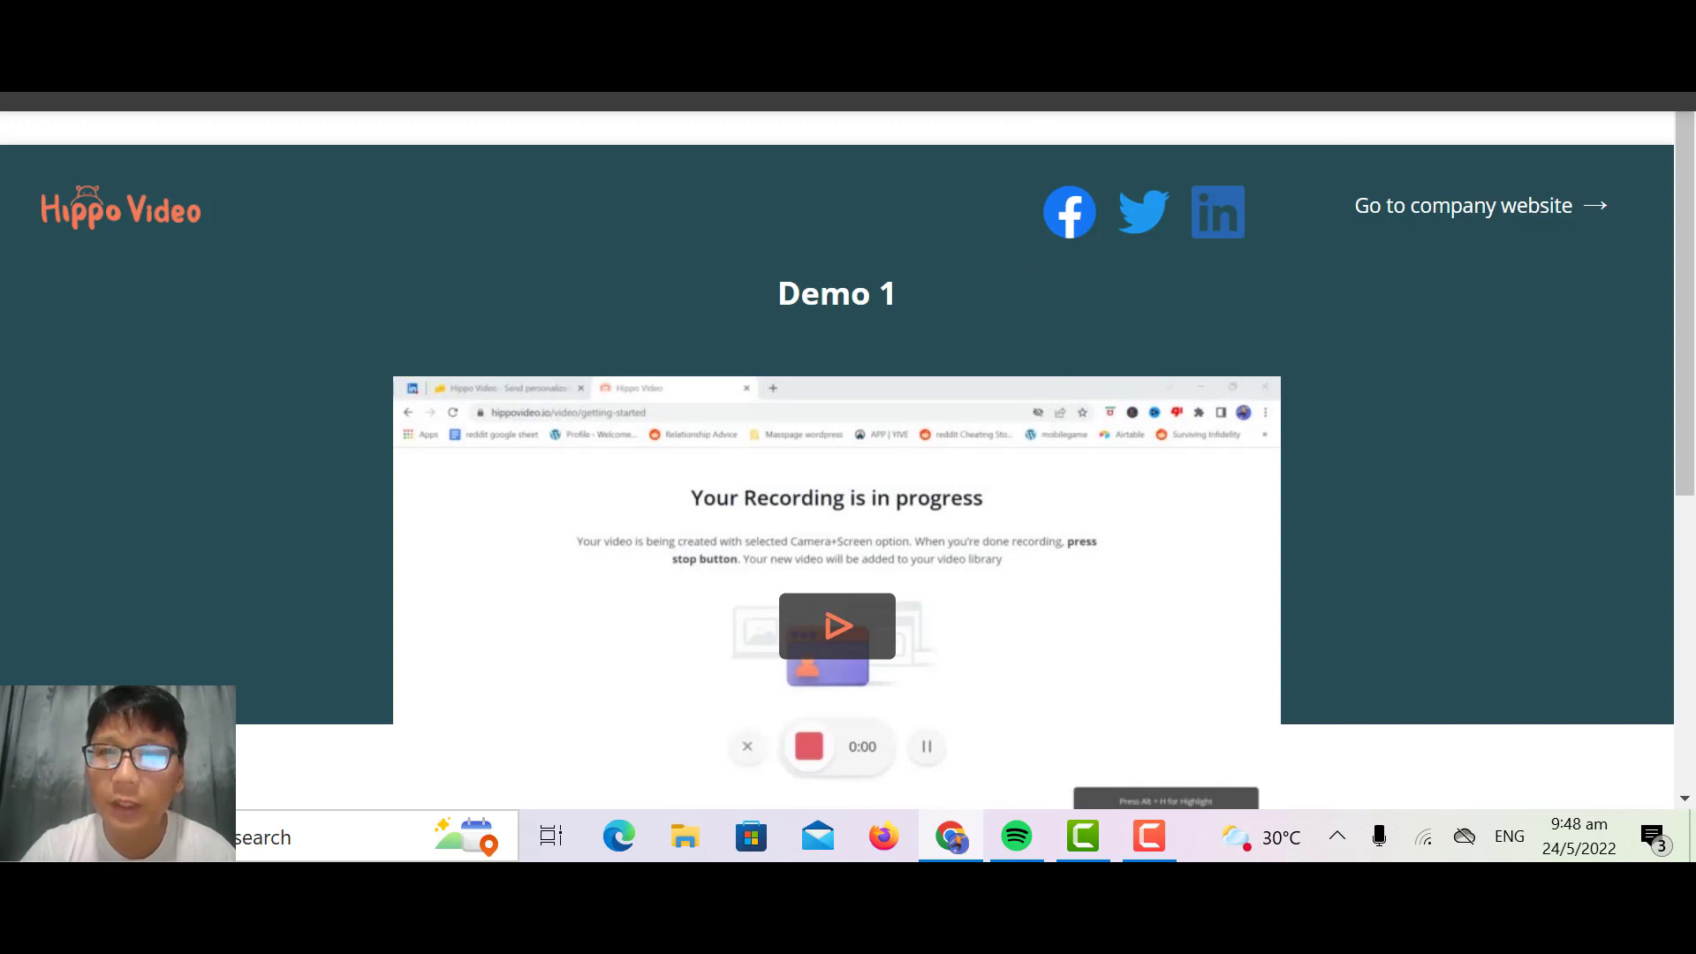
scroll(837, 459, down, 3)
scroll(1344, 265, up, 2)
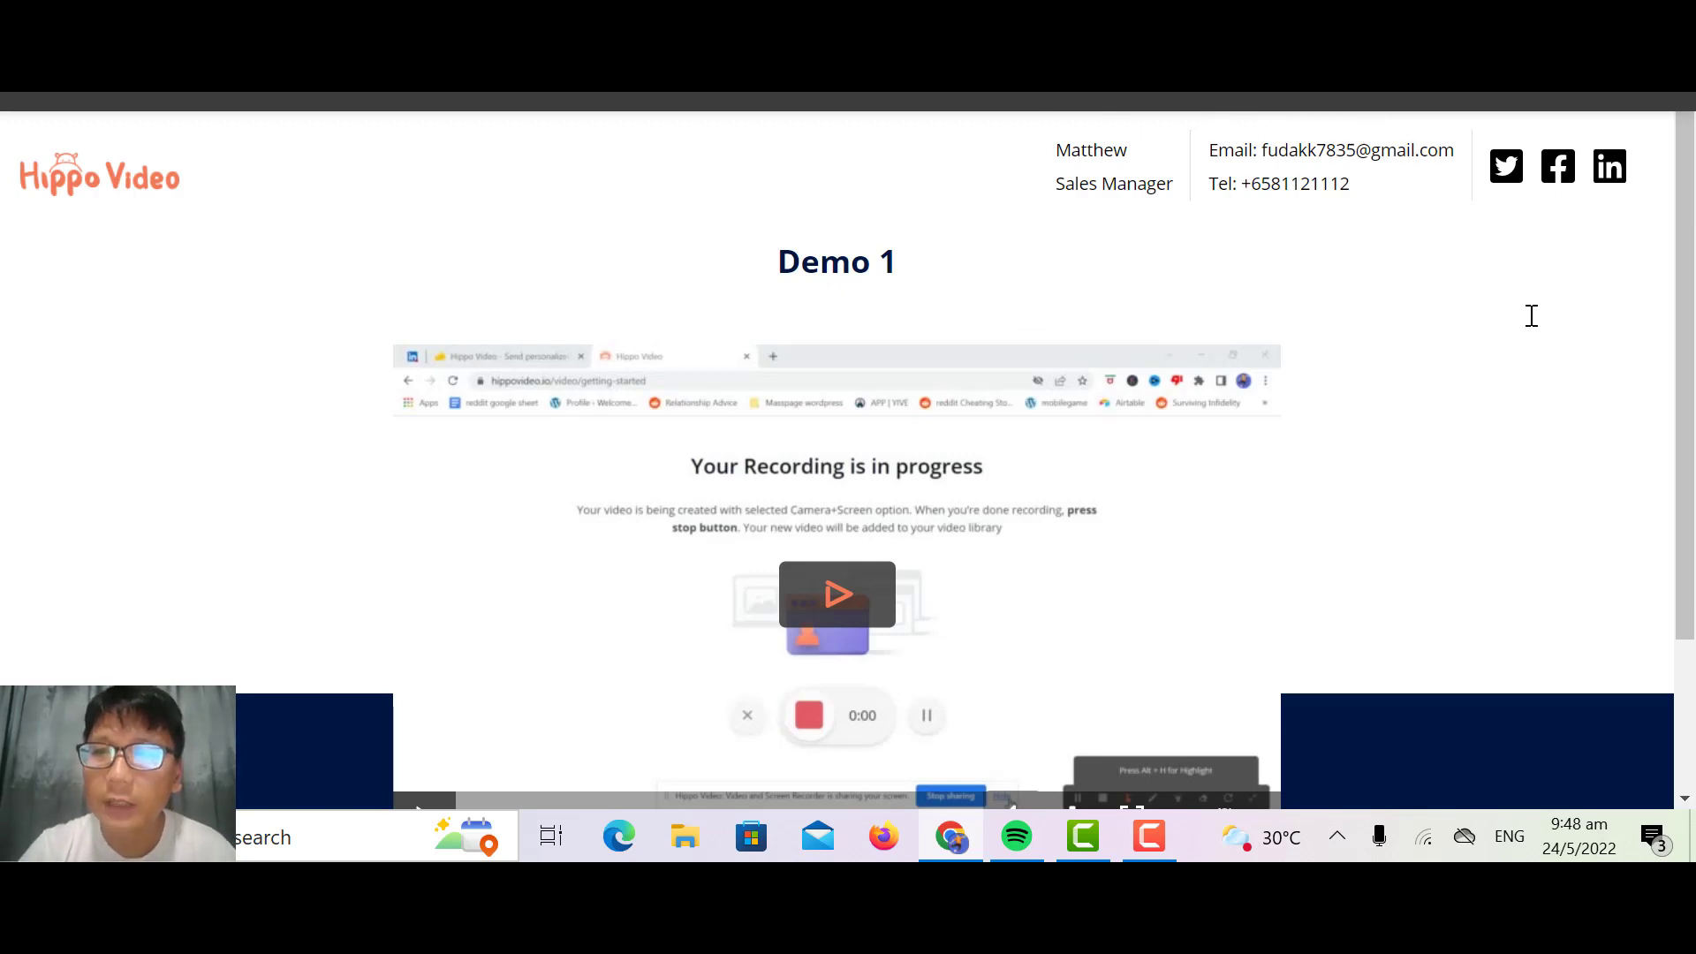
click(618, 5)
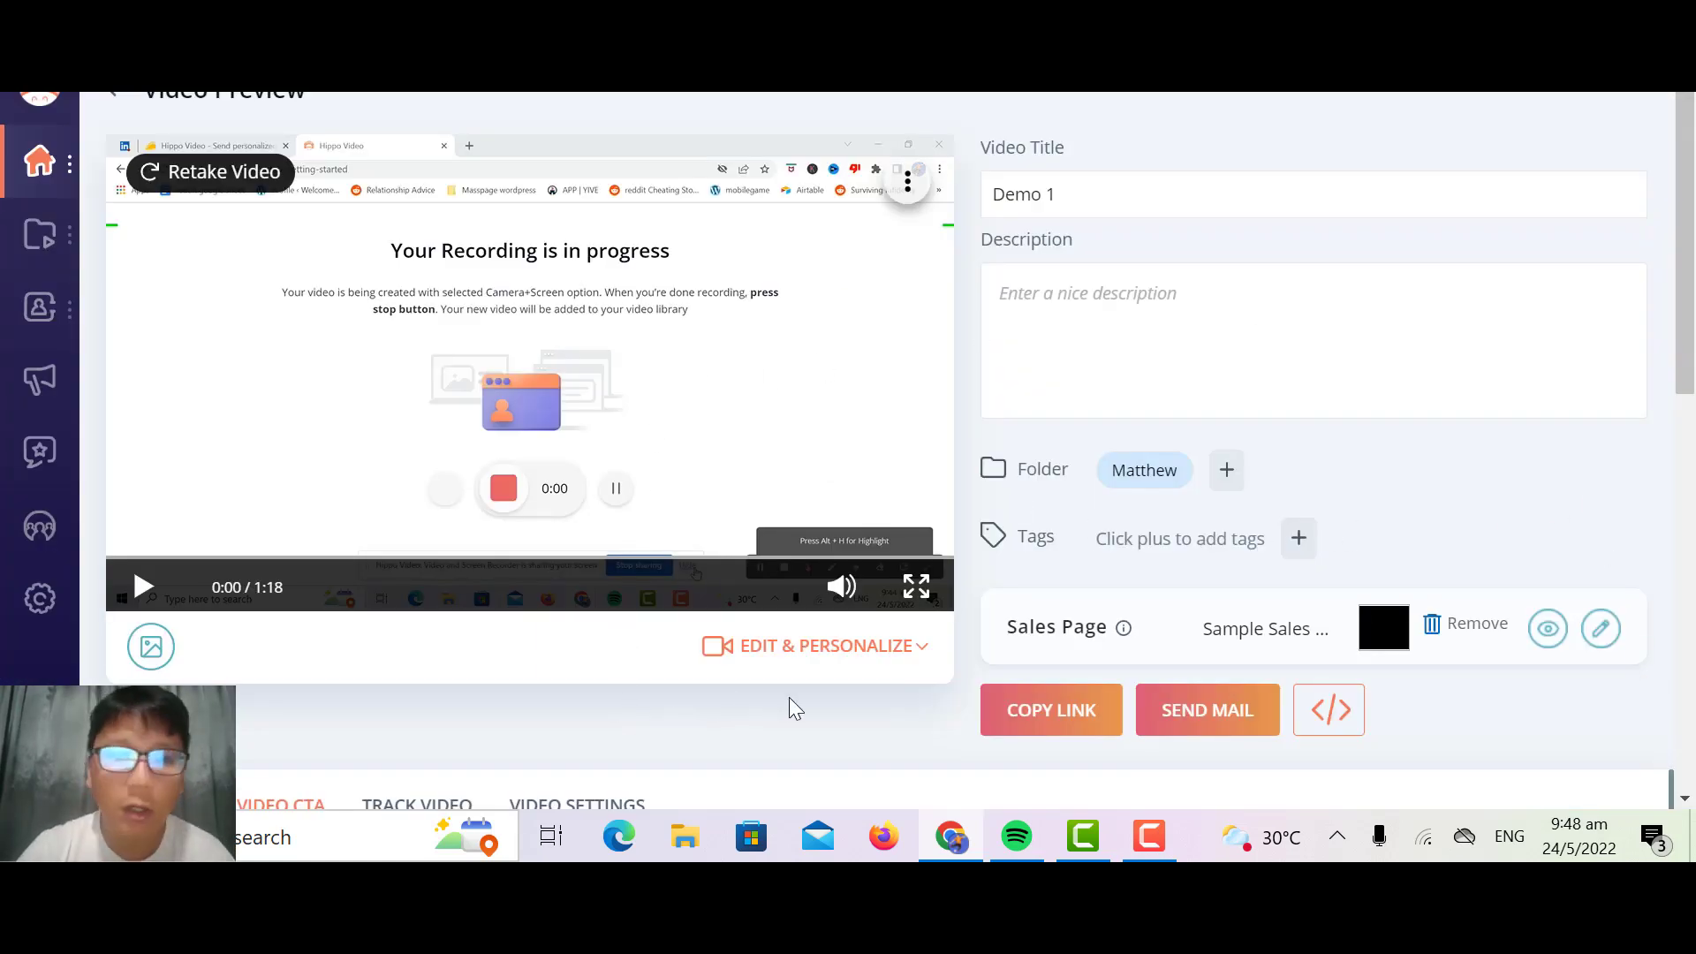
Step: Examine the video's thumbnail options, including the GIF preview, frame upload and thumbnail personalization, without changing the thumbnail
mouse_move(75, 268)
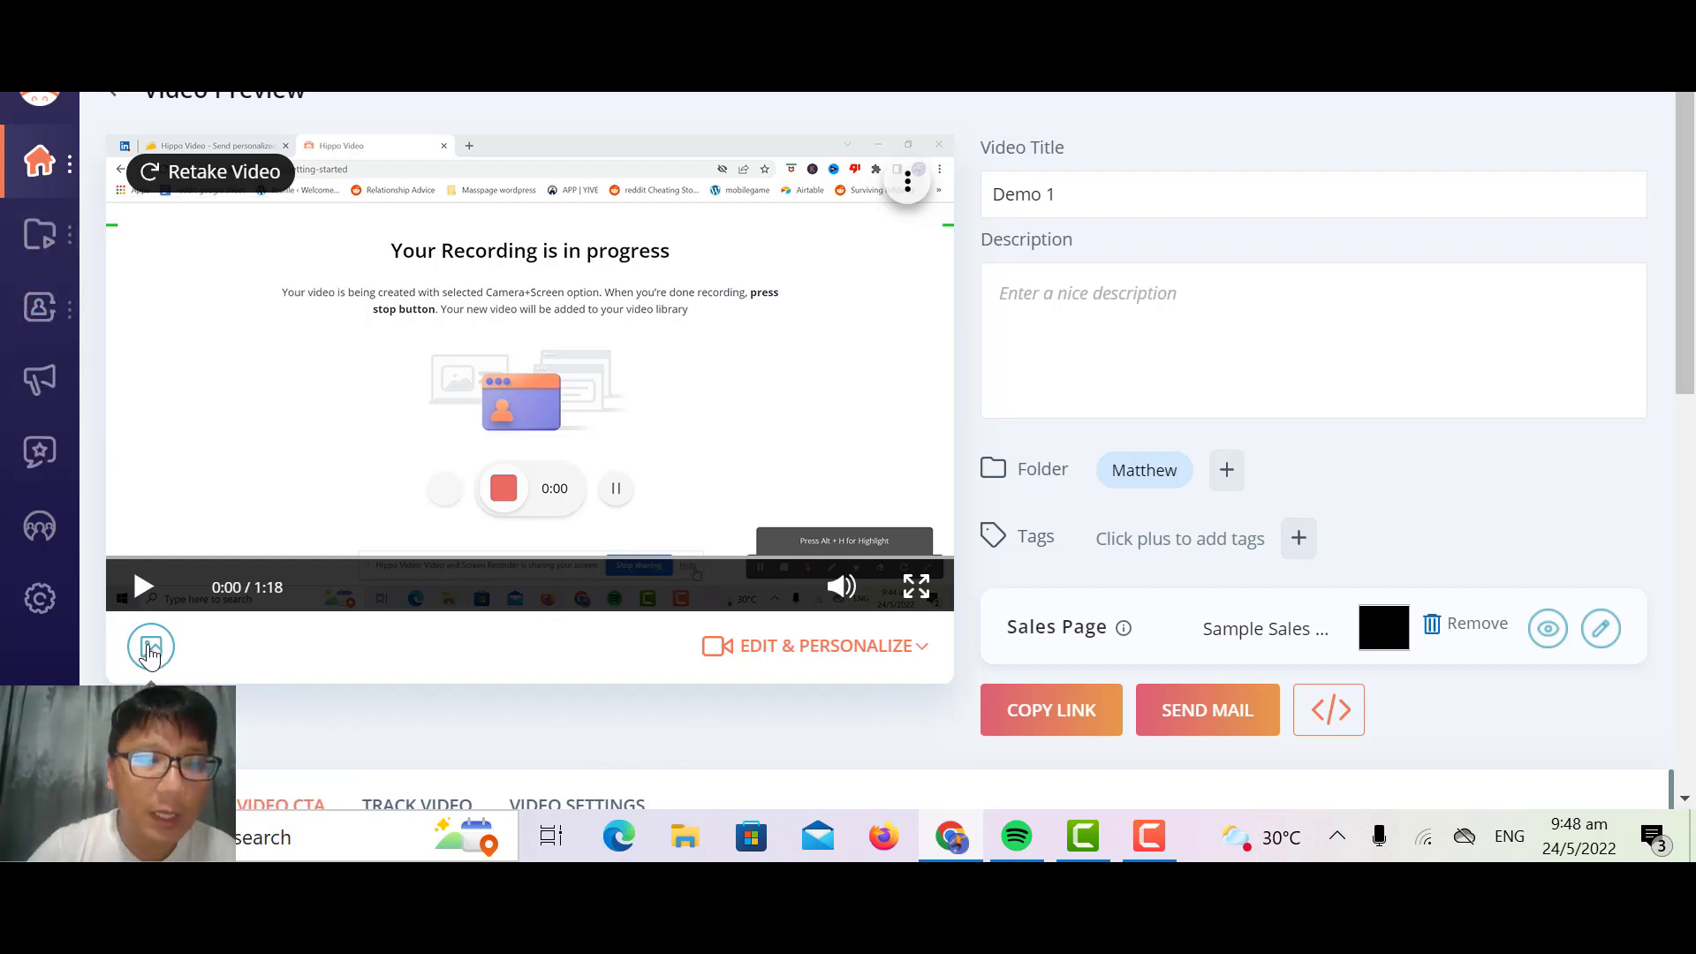
click(150, 651)
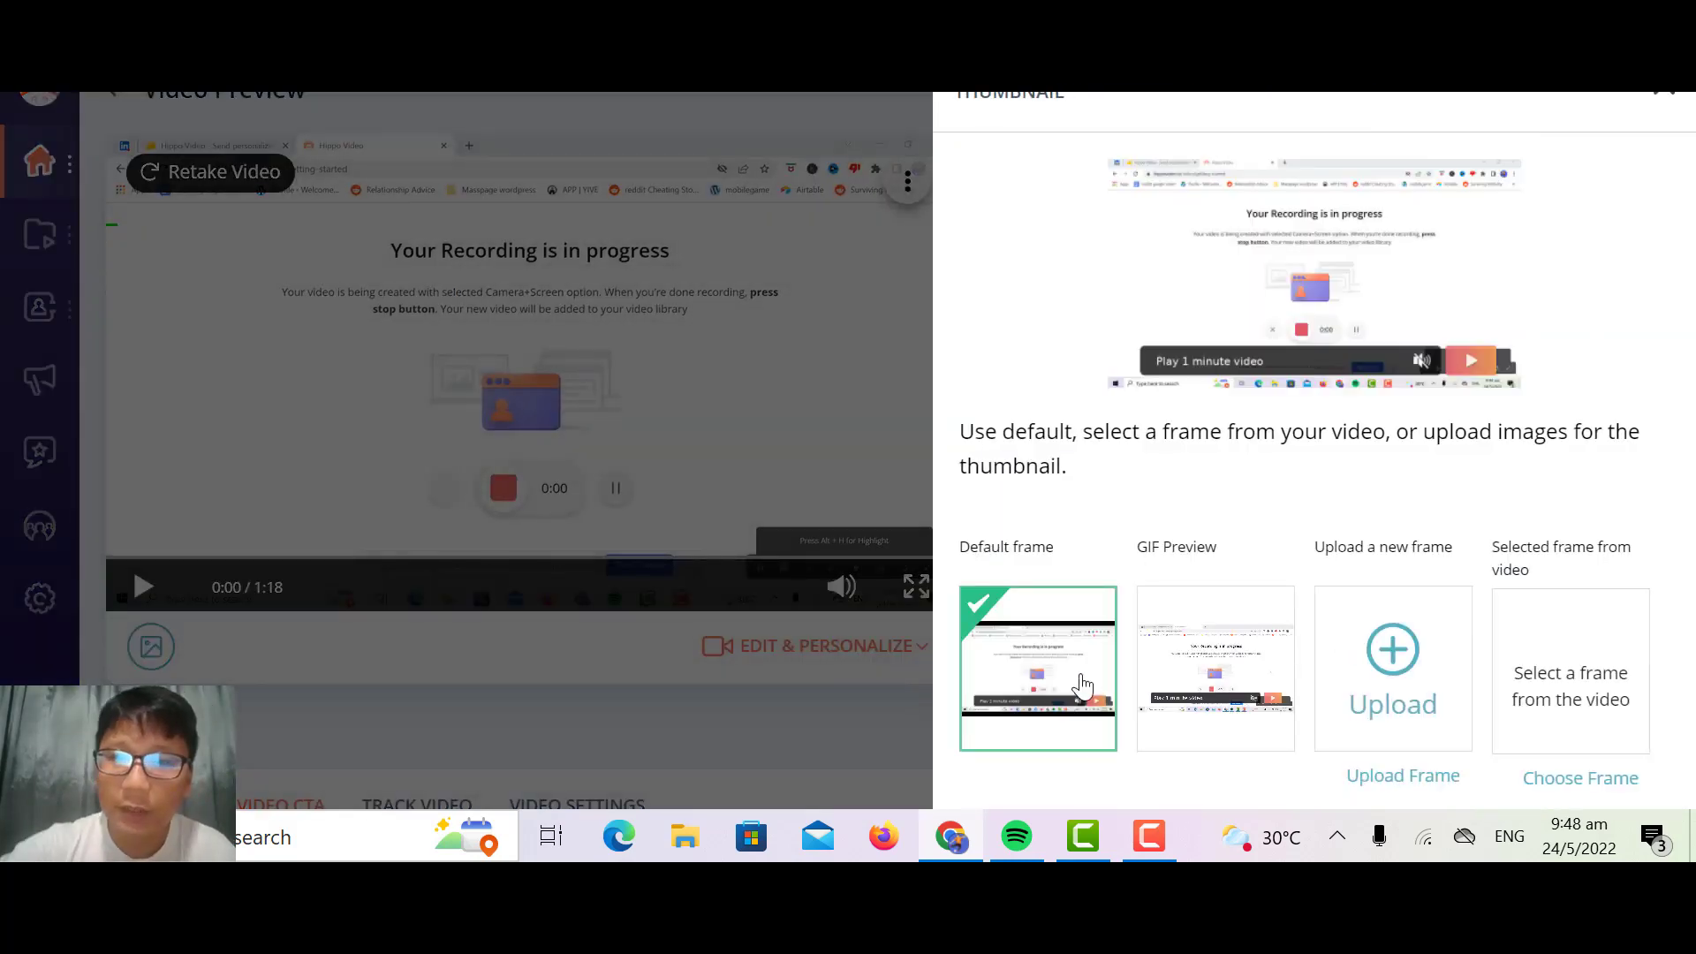
scroll(1242, 590, down, 3)
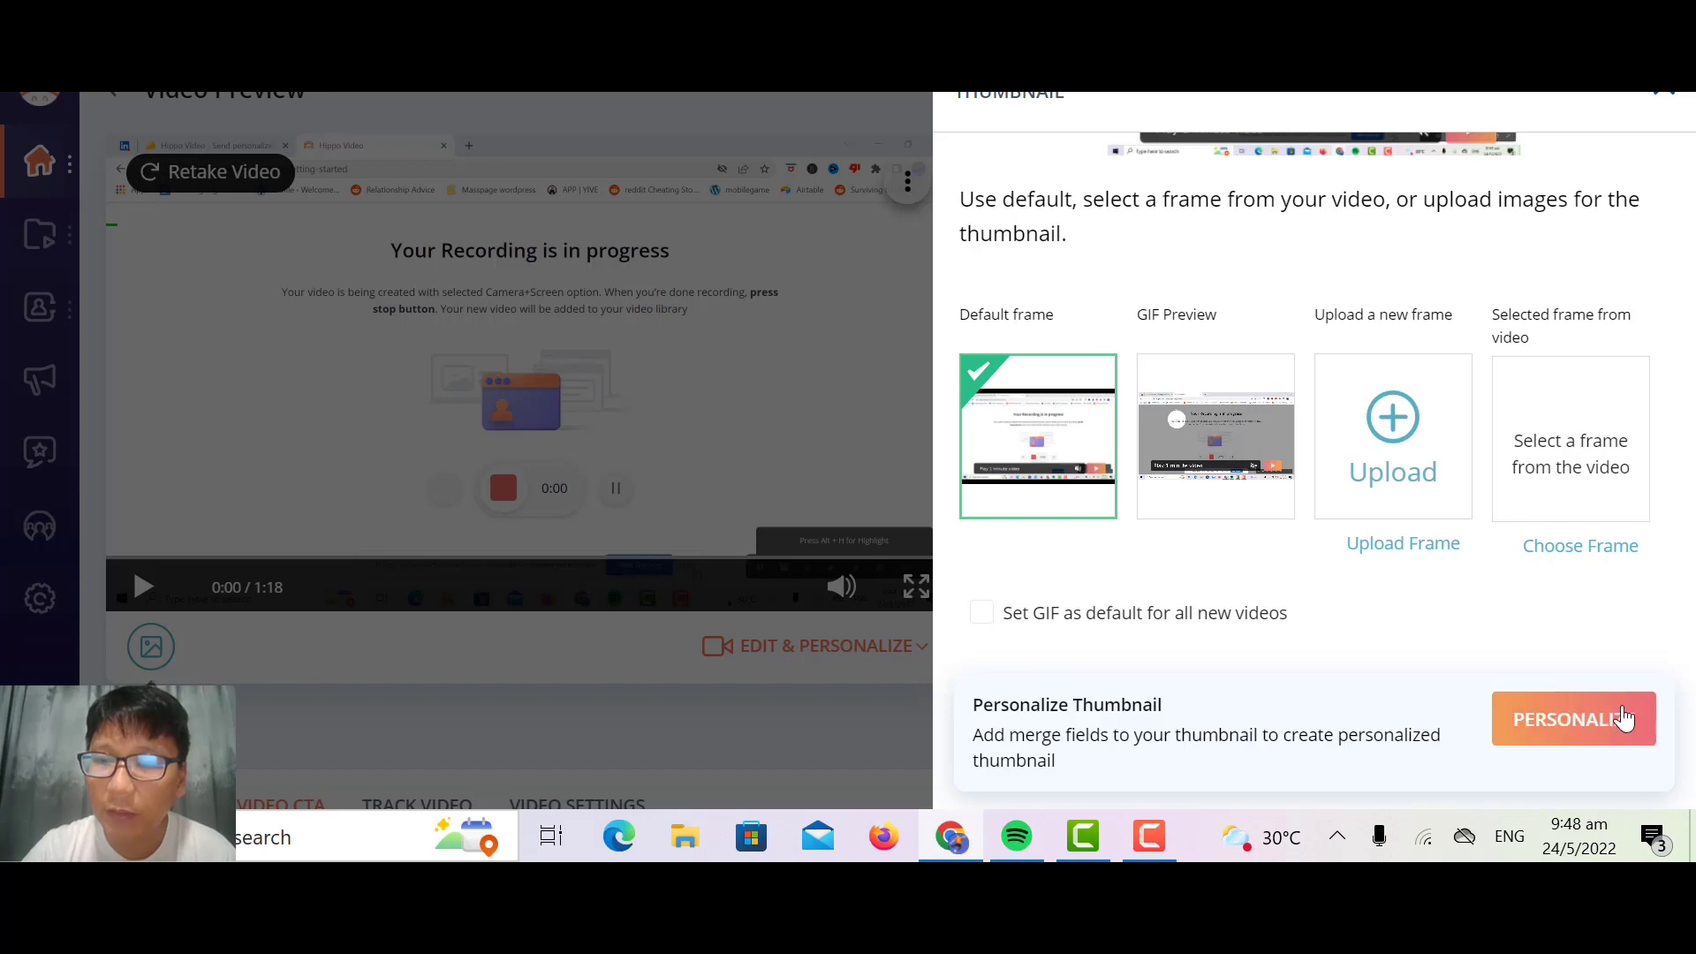
click(1665, 94)
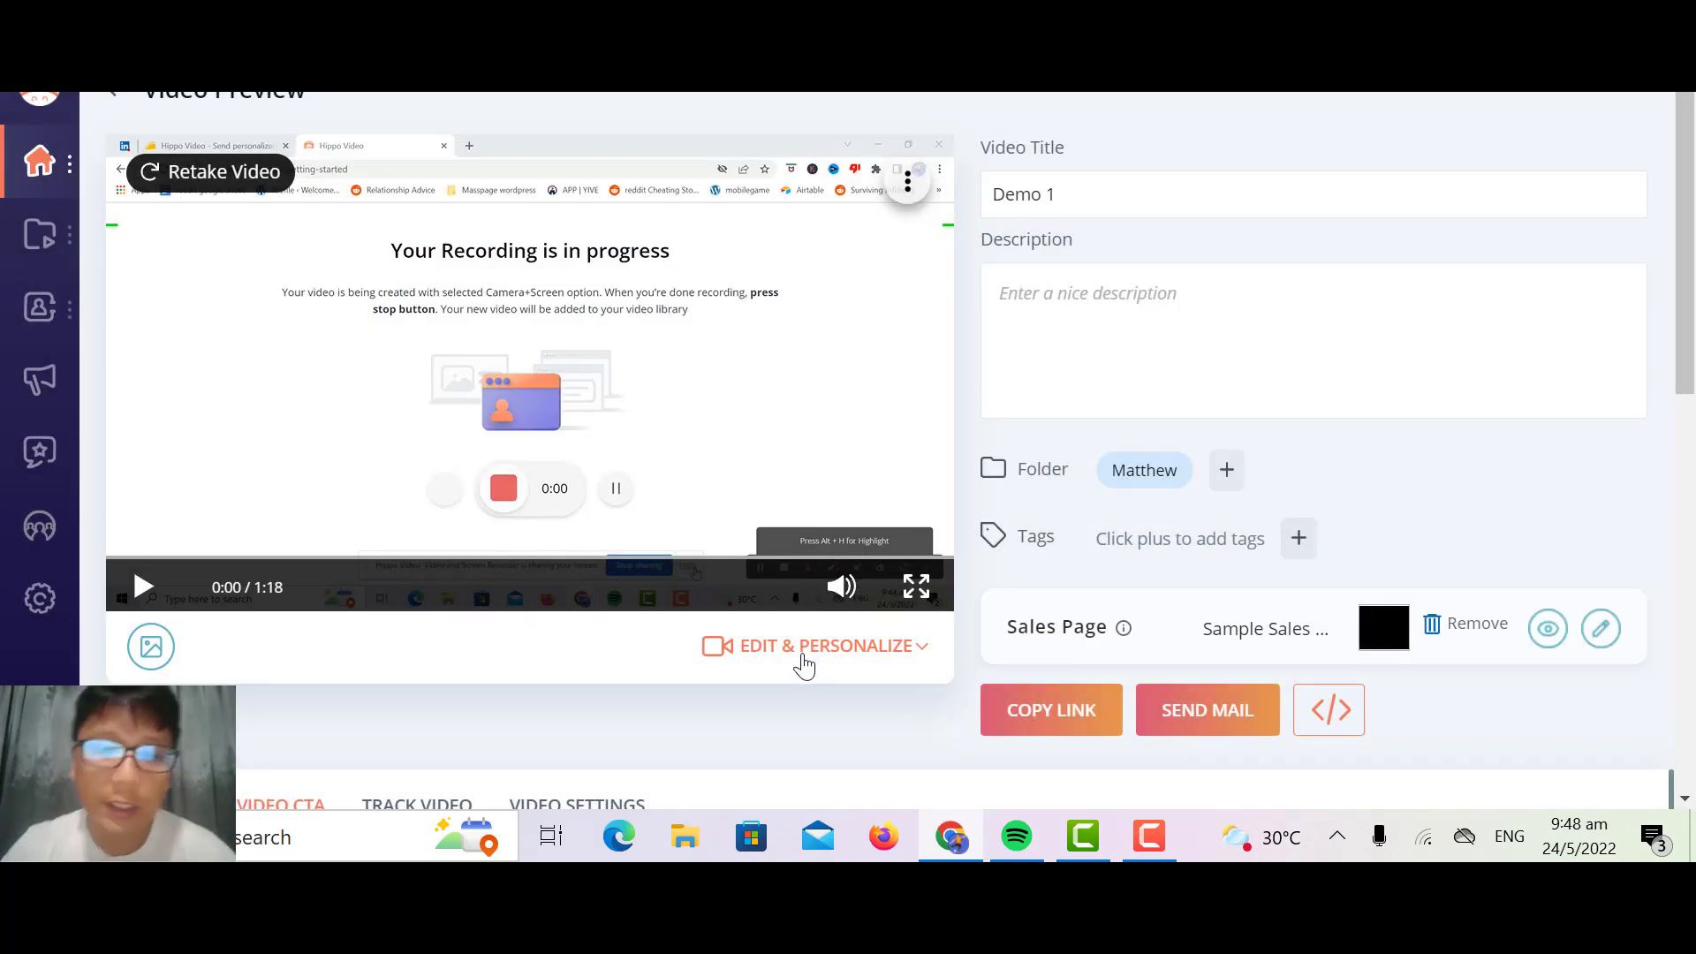
Step: Examine the Quick Edit tools for the video and leave the editor without saving
click(804, 664)
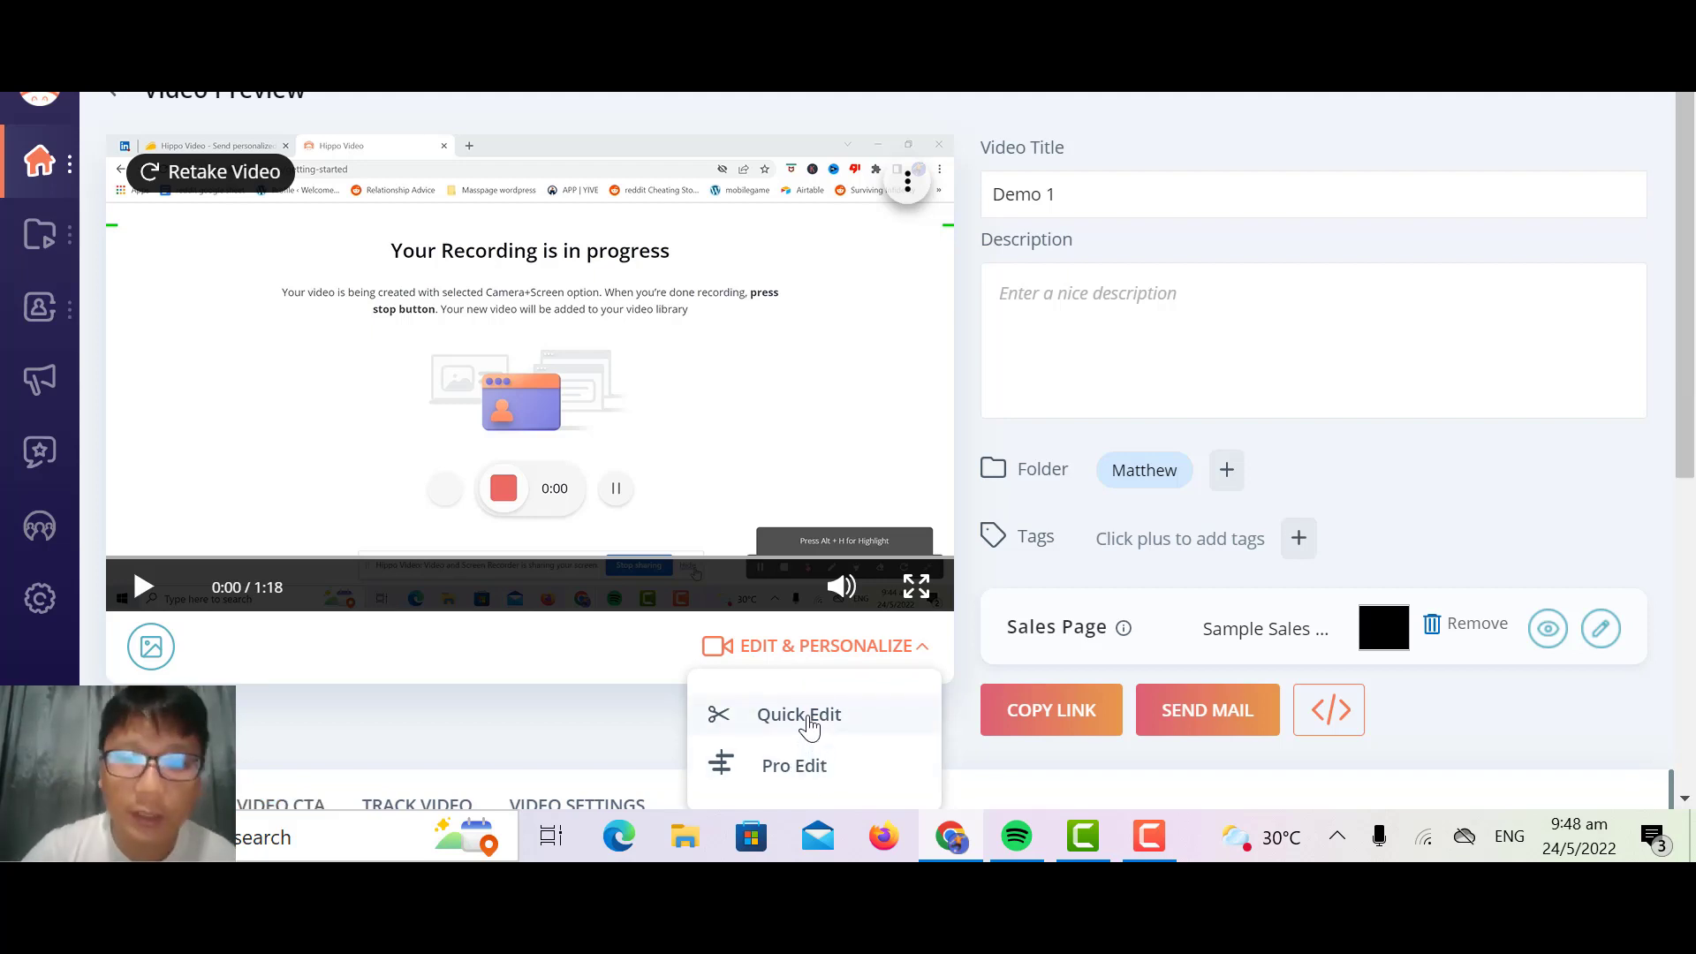
click(804, 715)
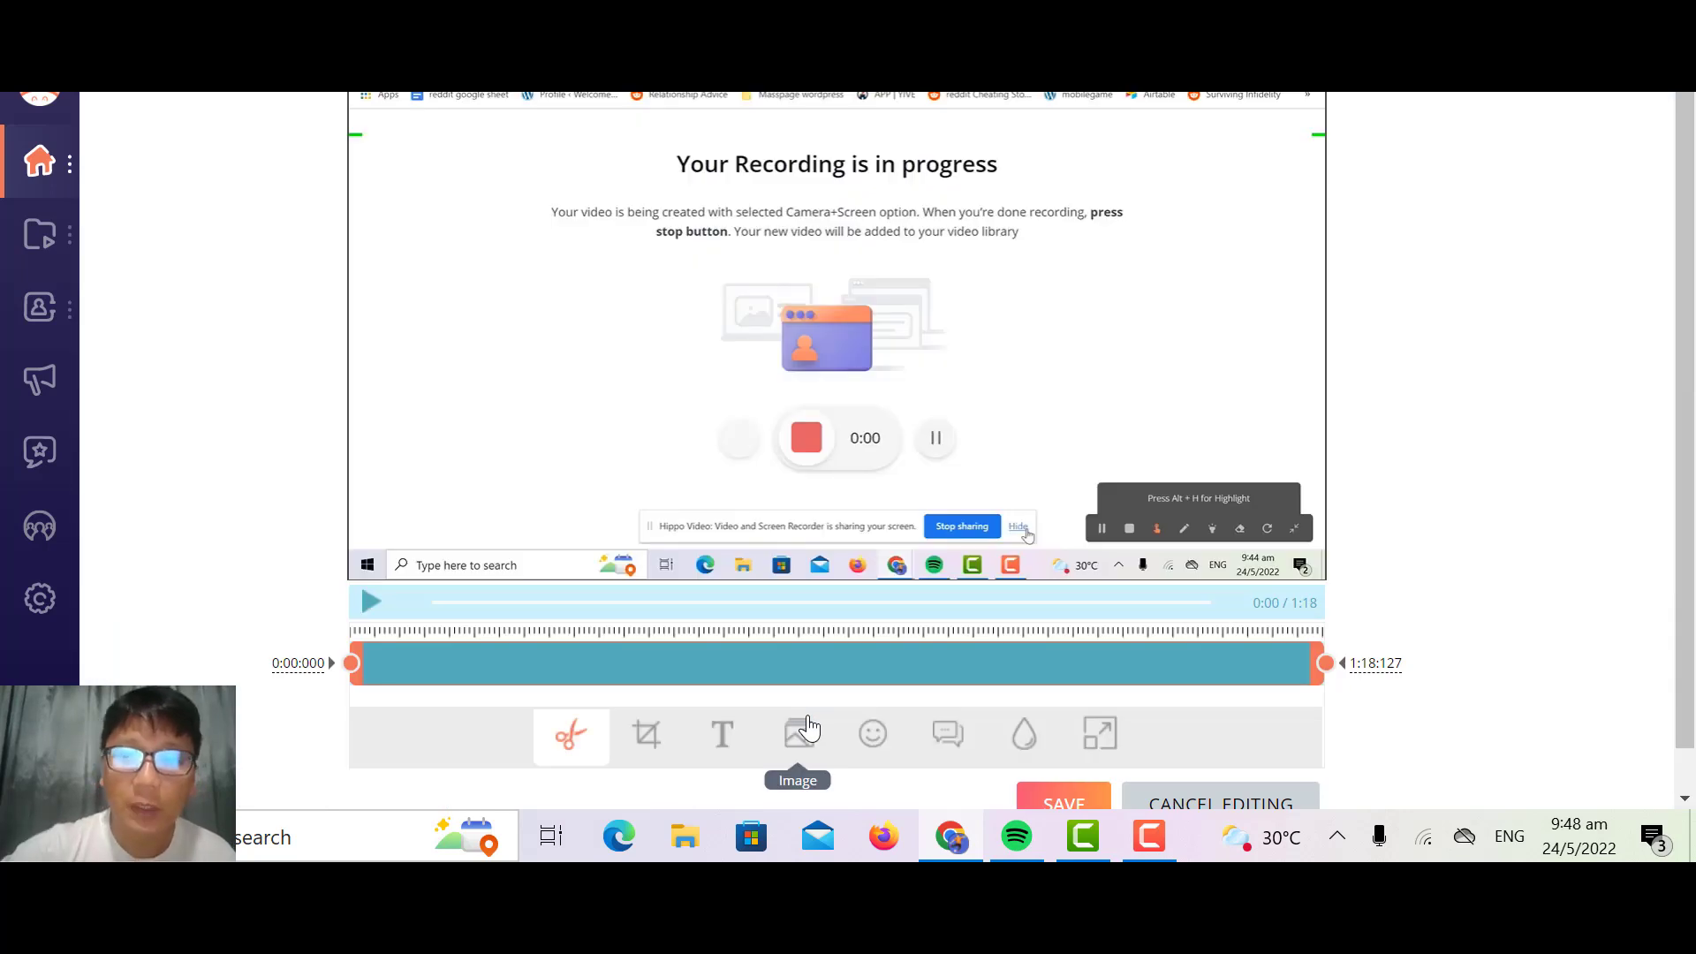
scroll(808, 728, down, 1)
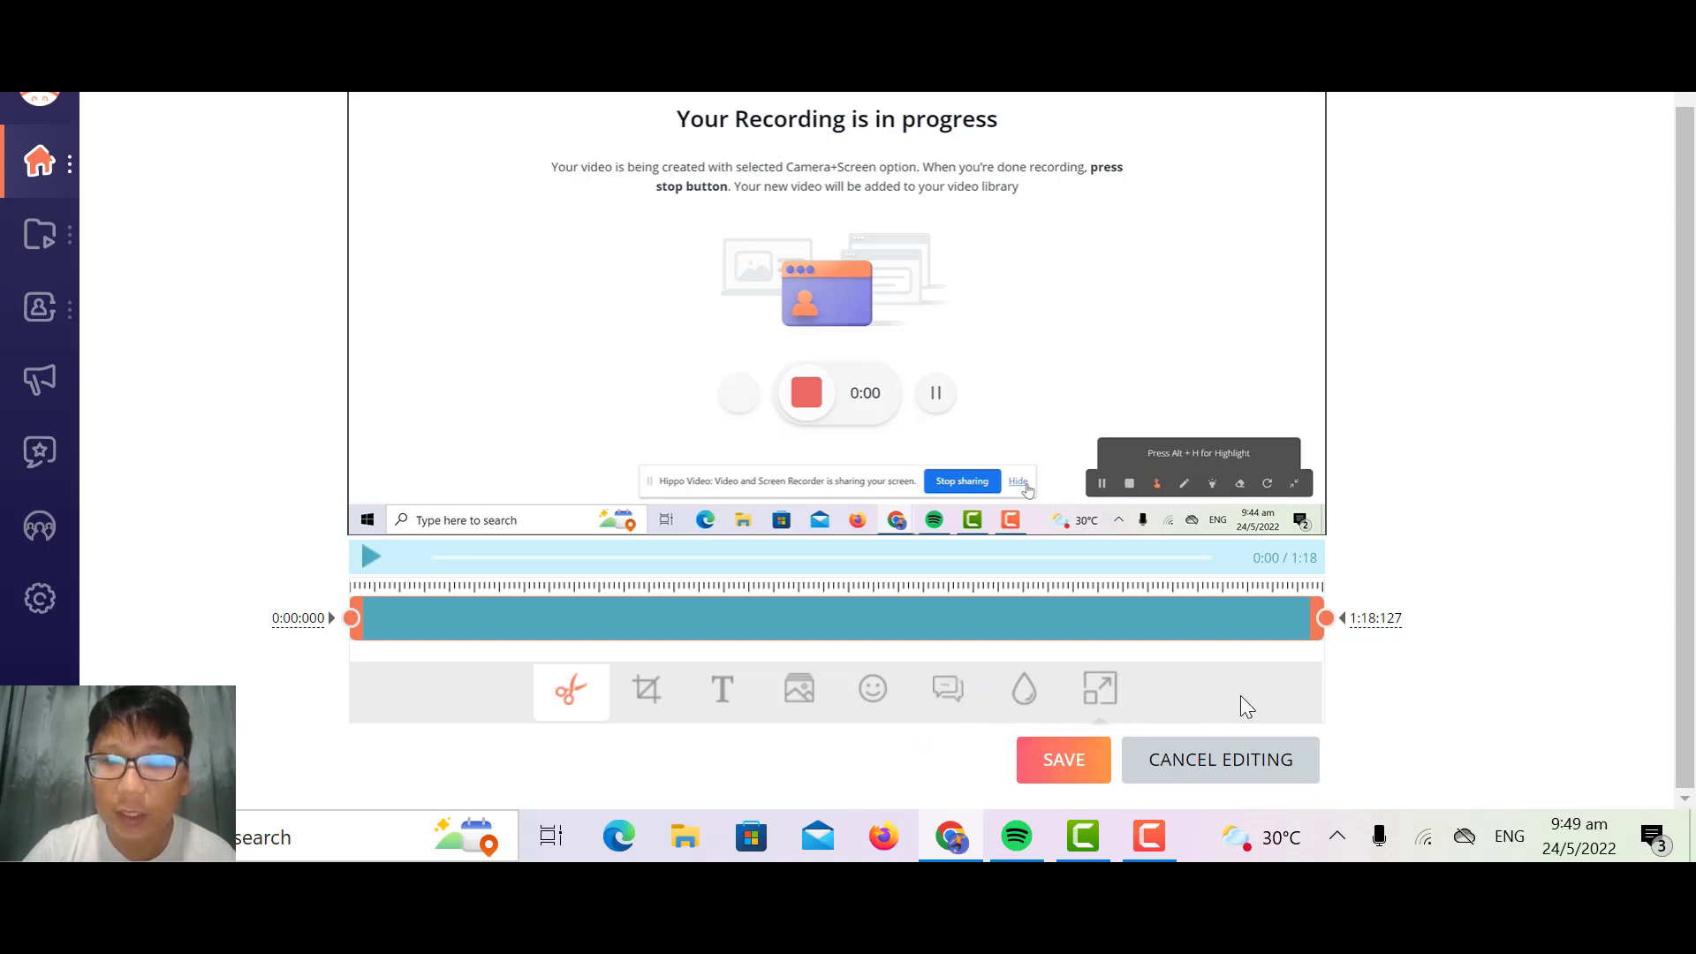
click(1241, 777)
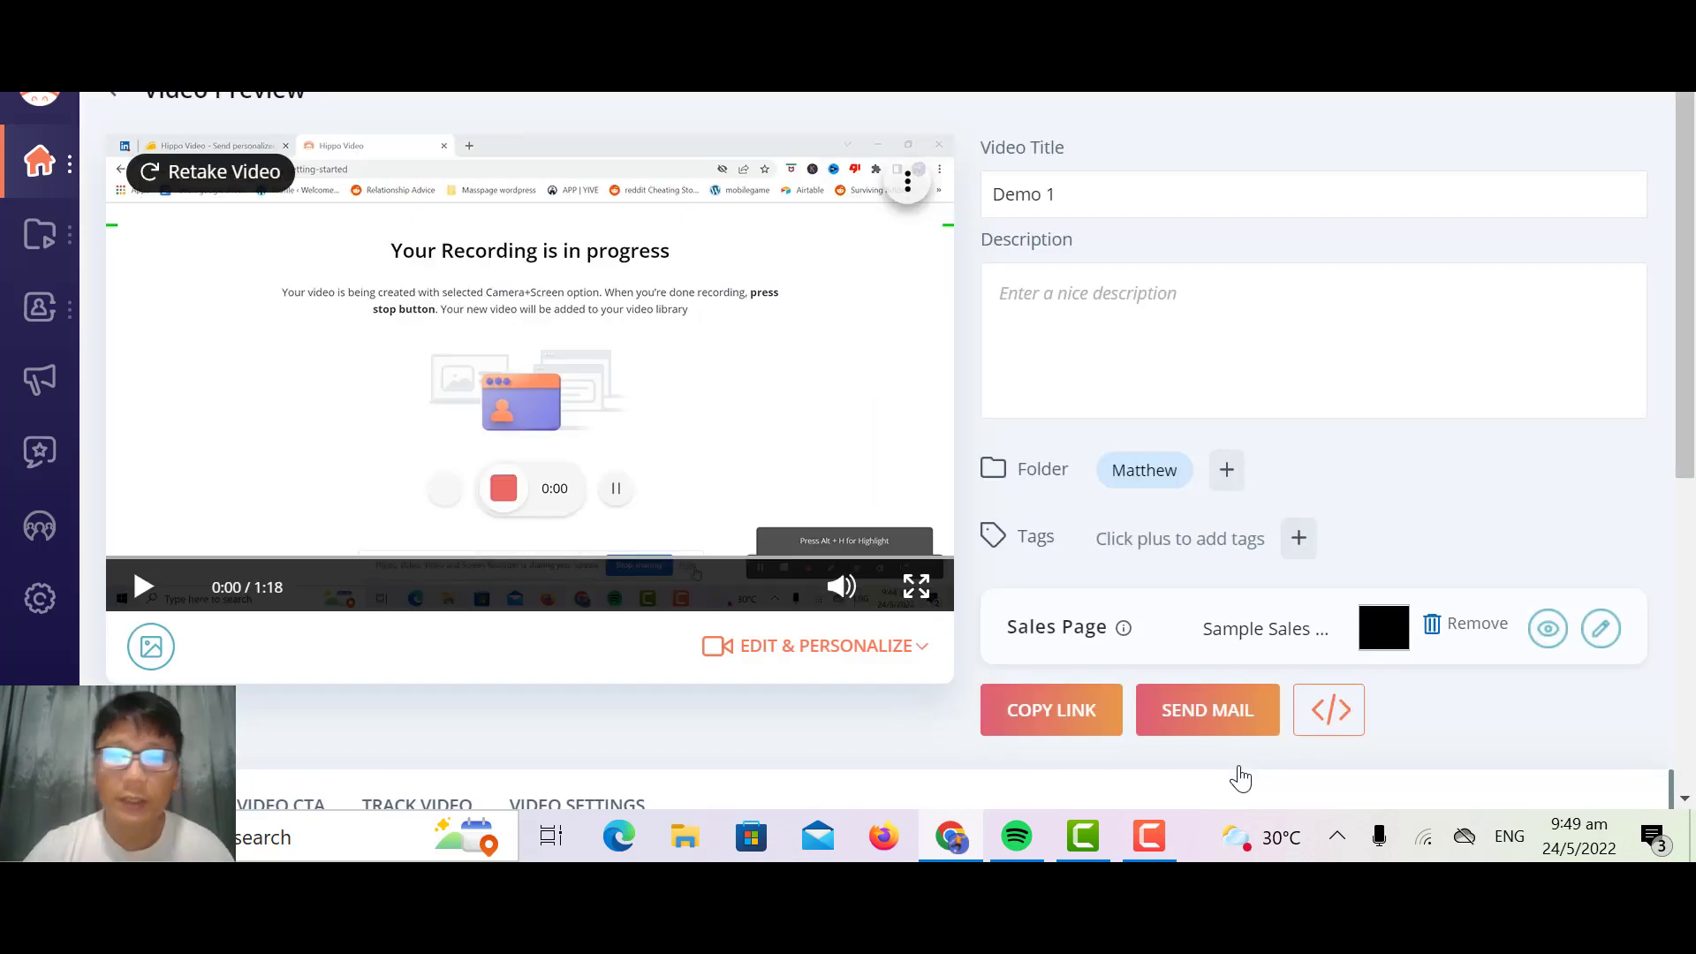
Step: Open the video in Pro Edit and enter "Hi How Are You" as the Text to Speech text
click(804, 655)
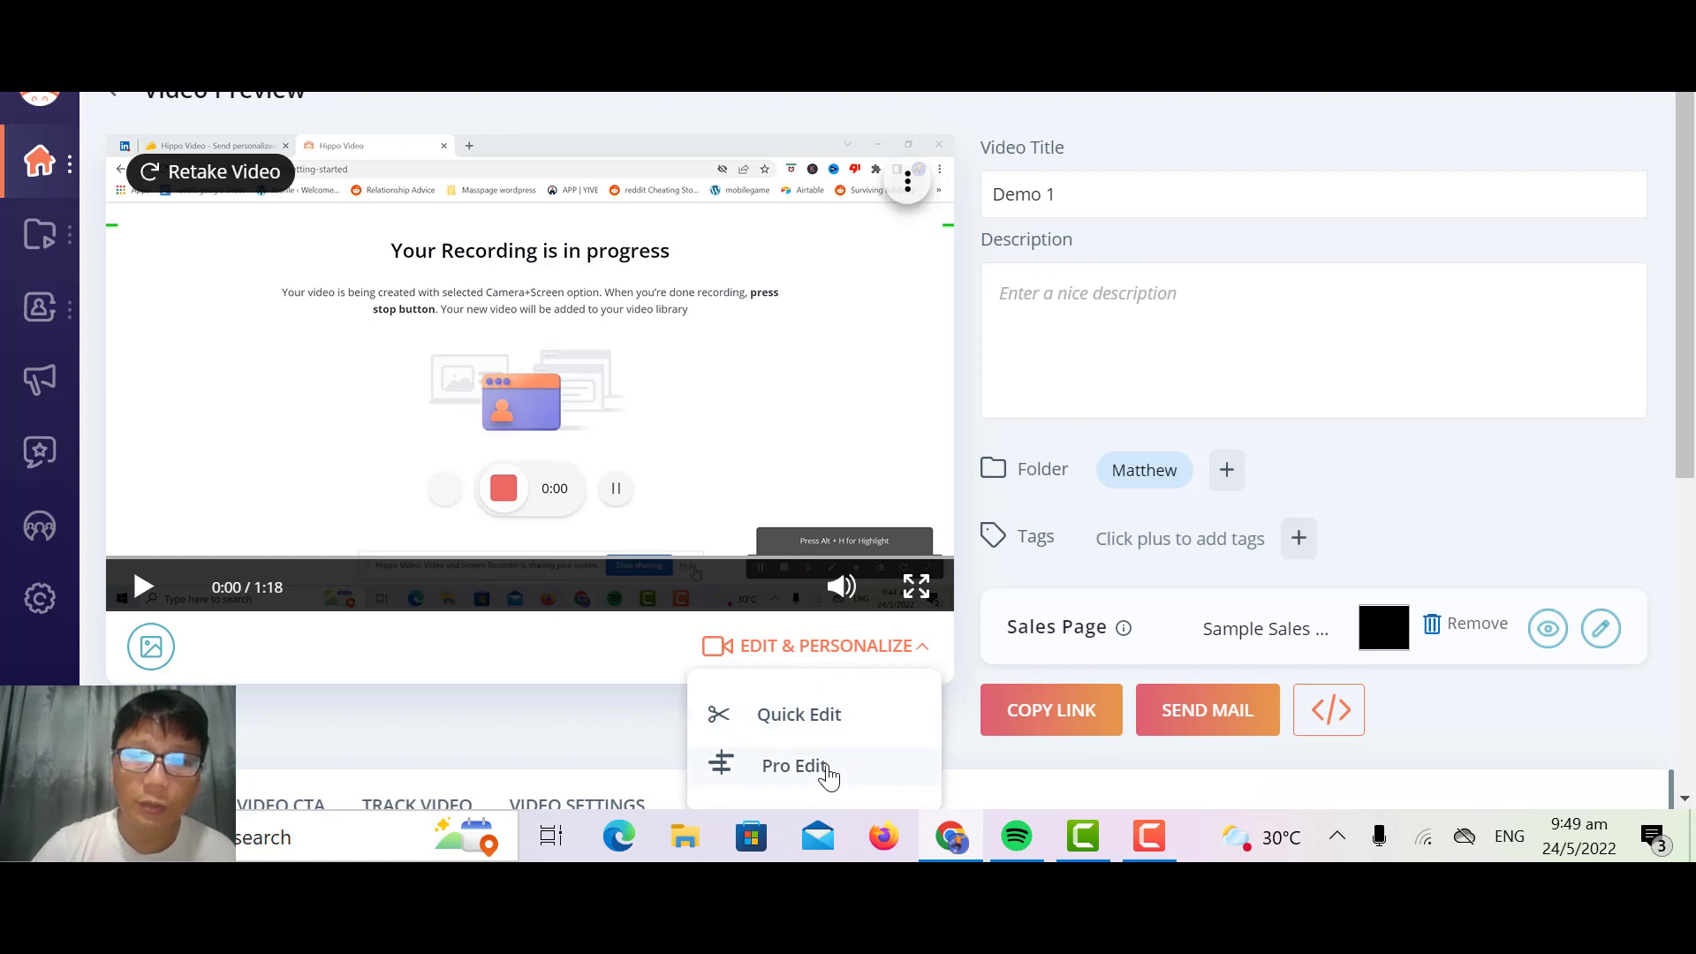
click(826, 766)
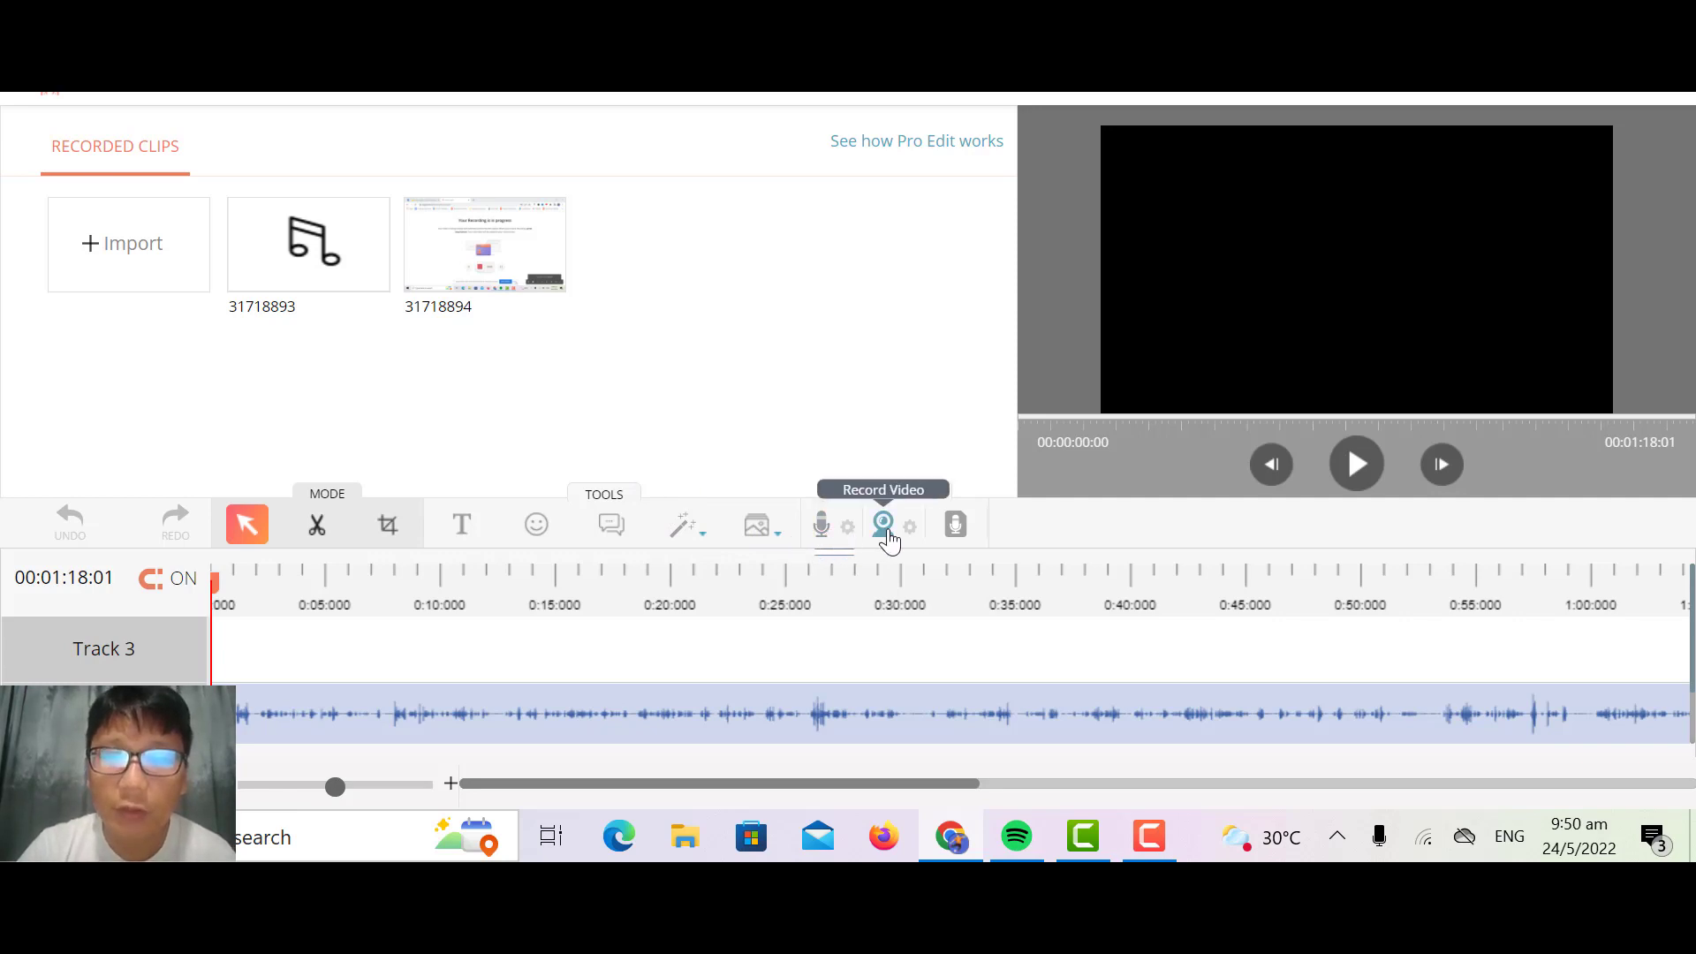
click(961, 535)
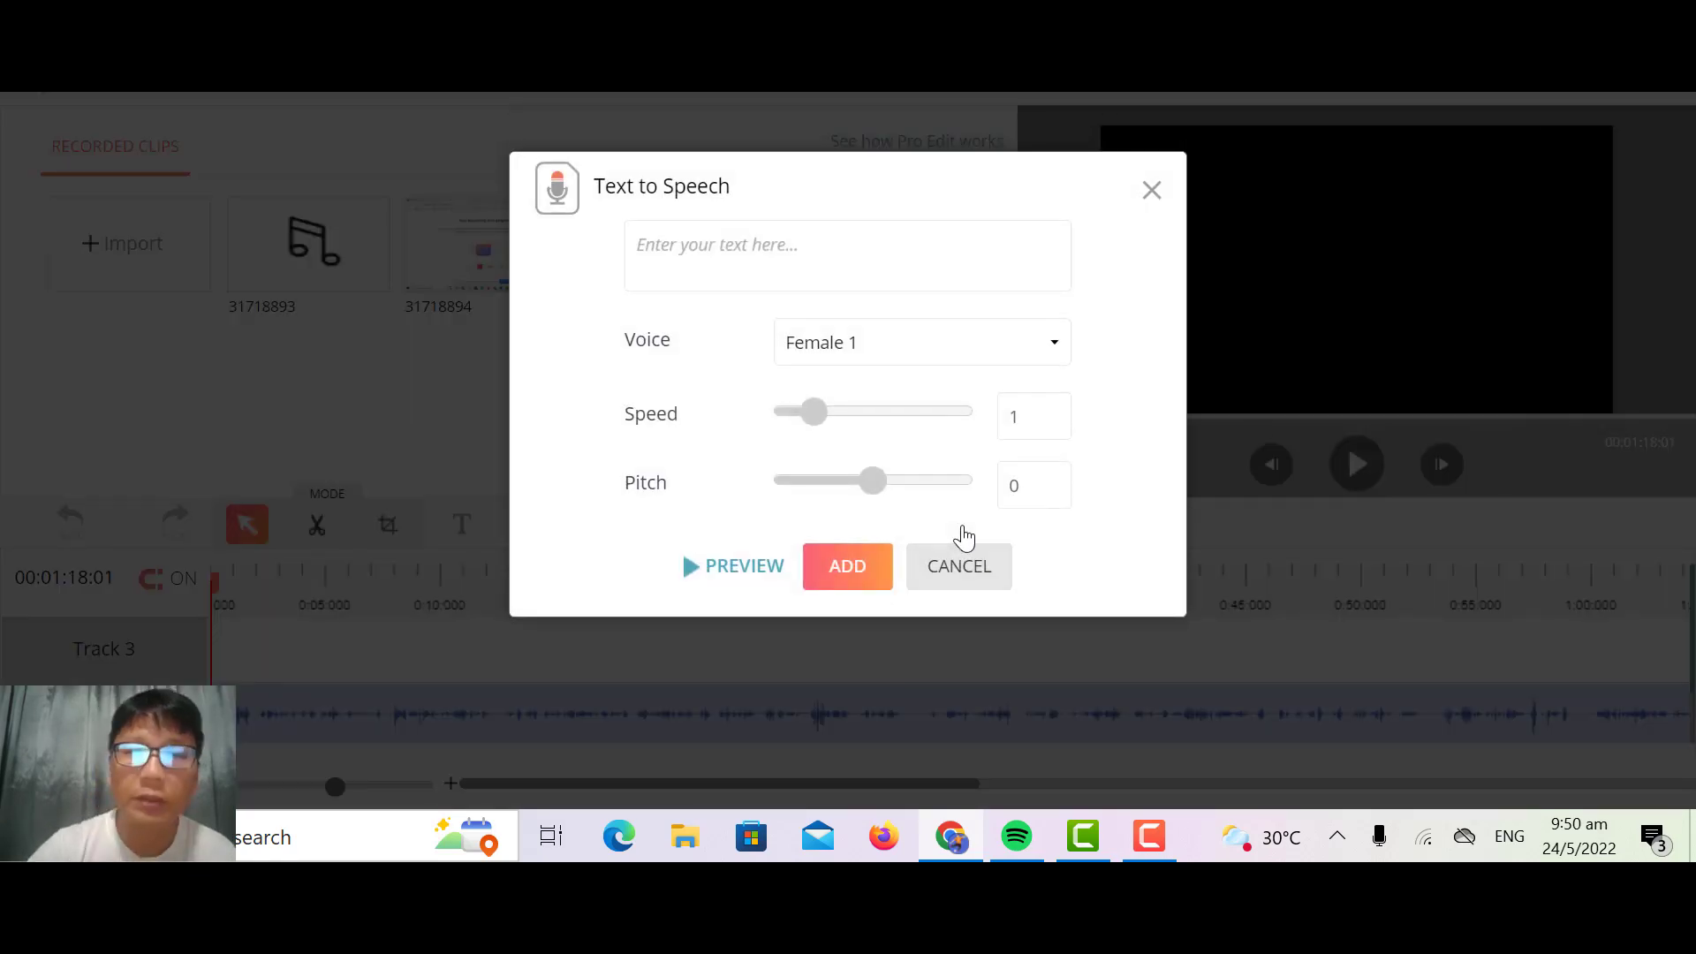
click(810, 251)
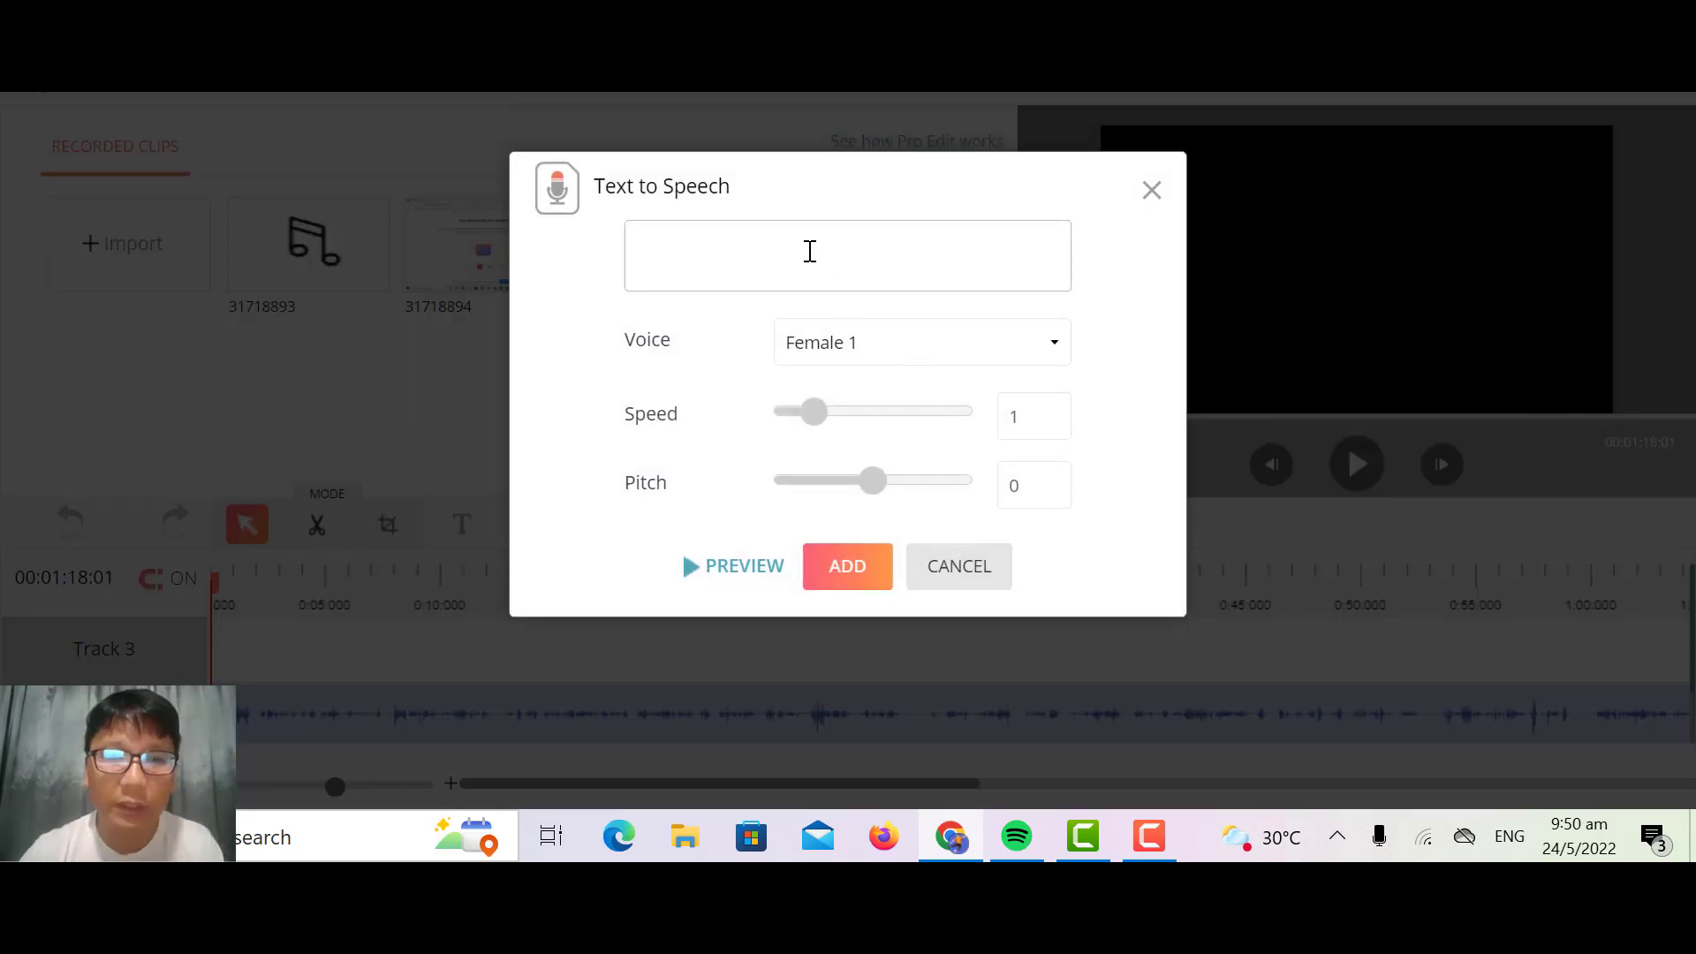
text(Hi )
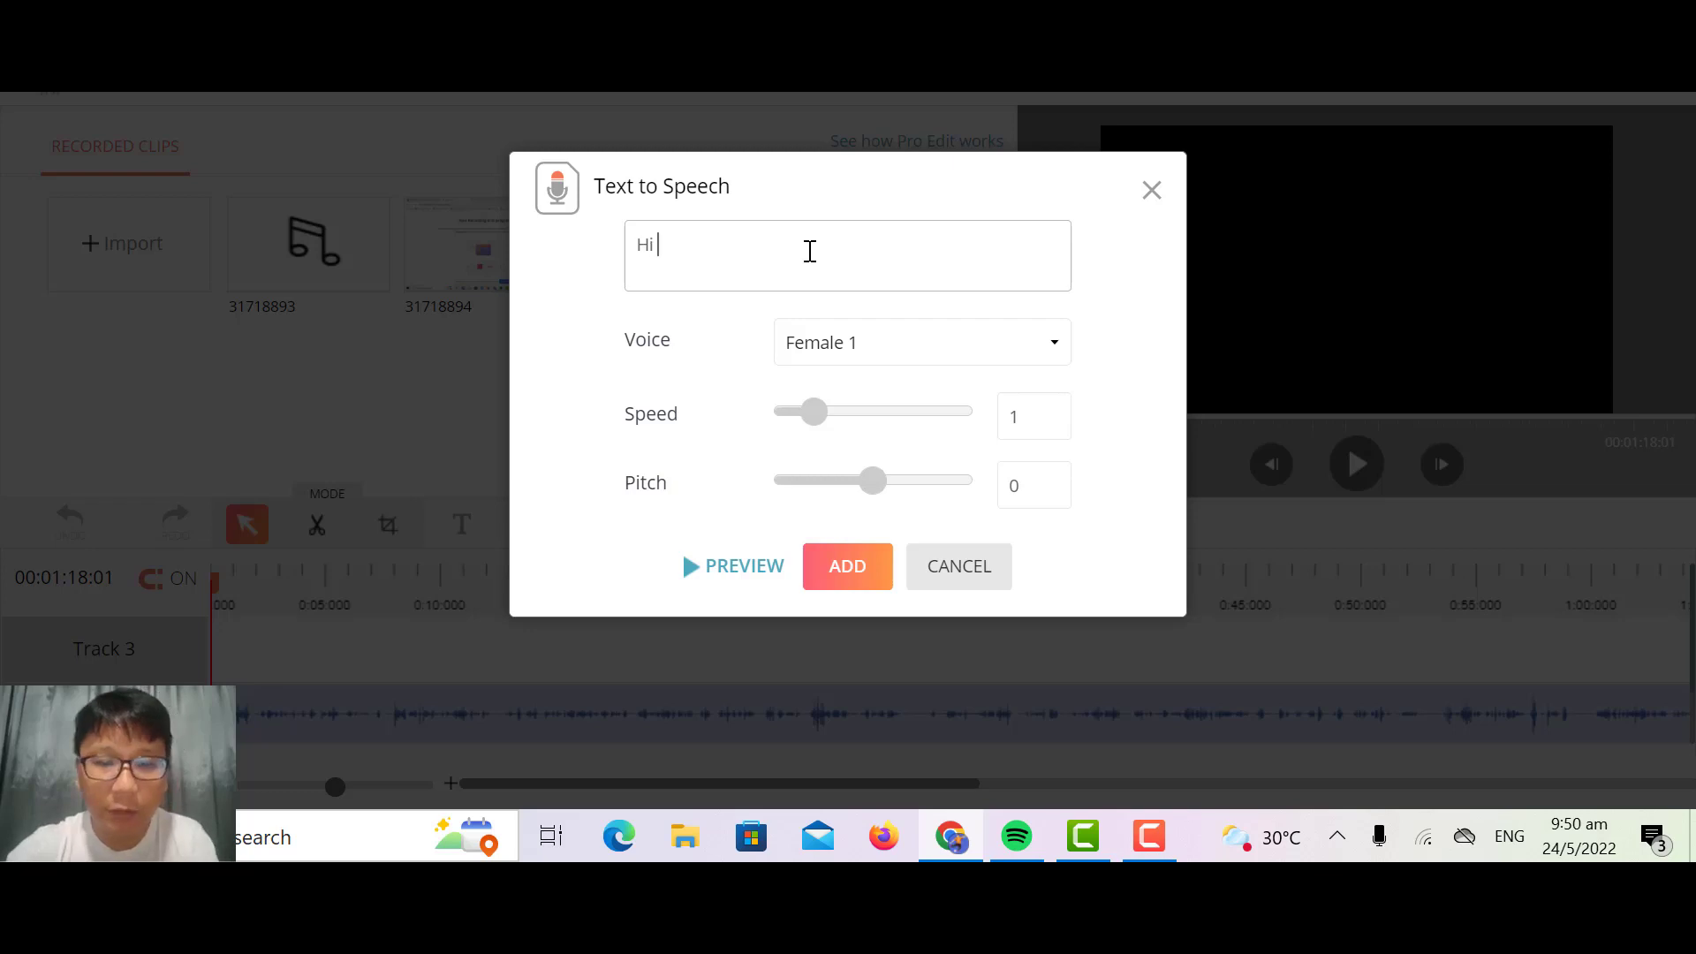
text(How Are You)
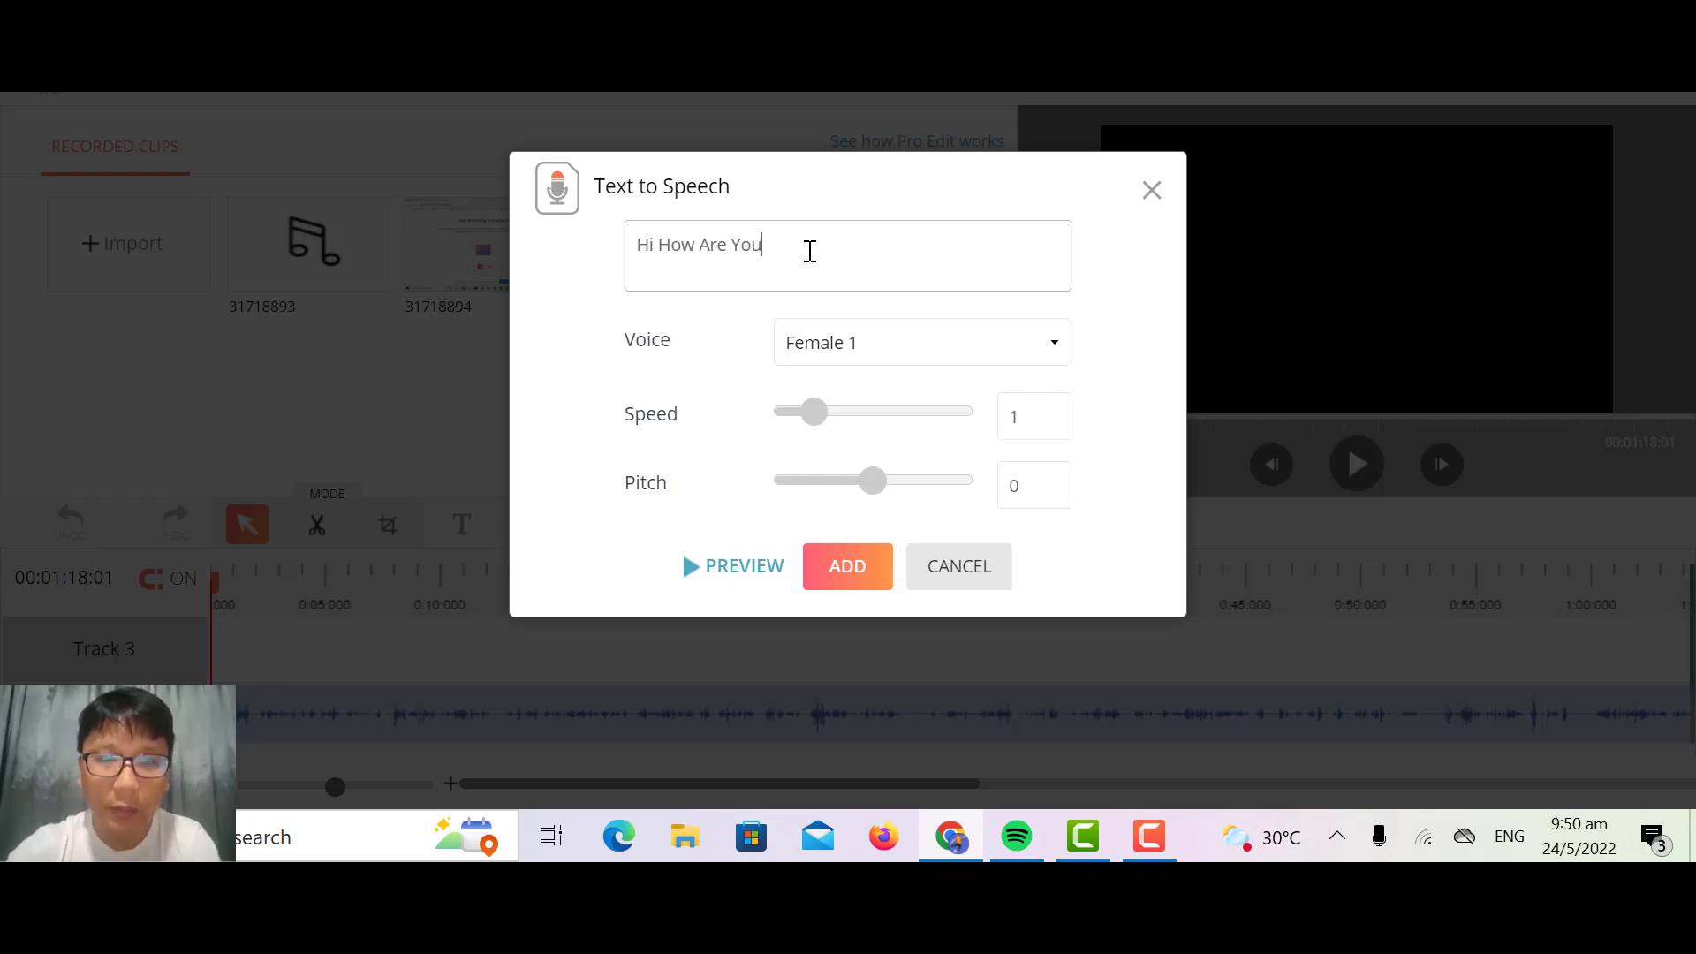
Step: Look through the available speech voices and preview the text with the Female 1 voice
click(879, 346)
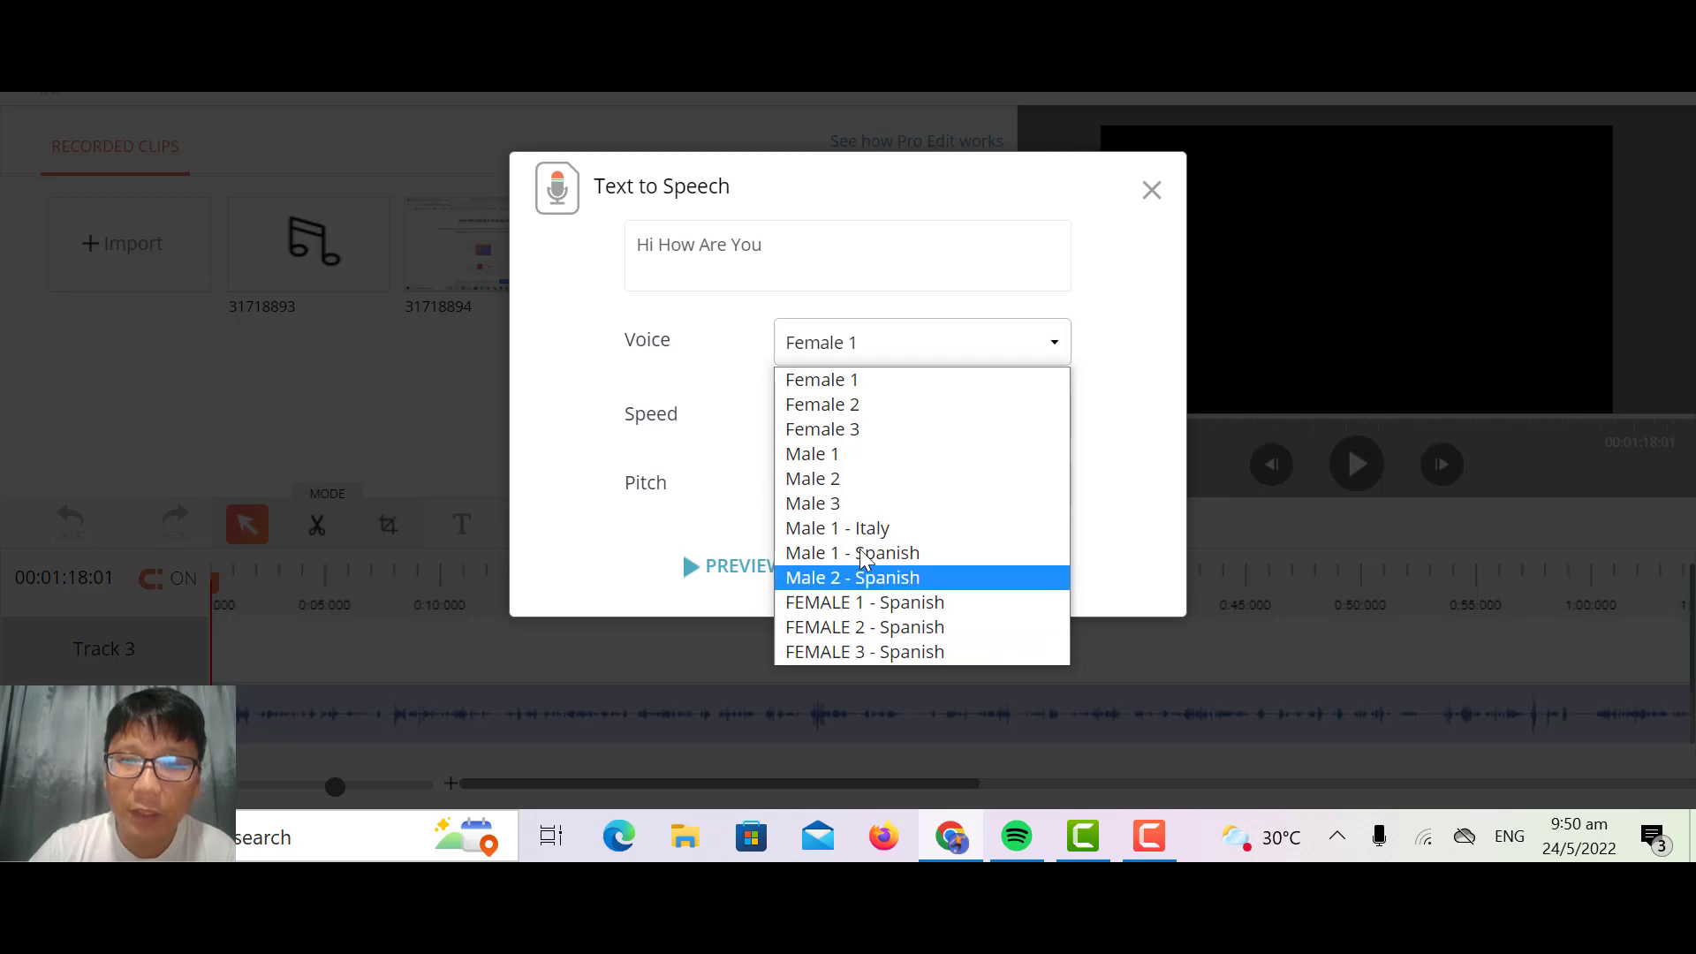
click(587, 561)
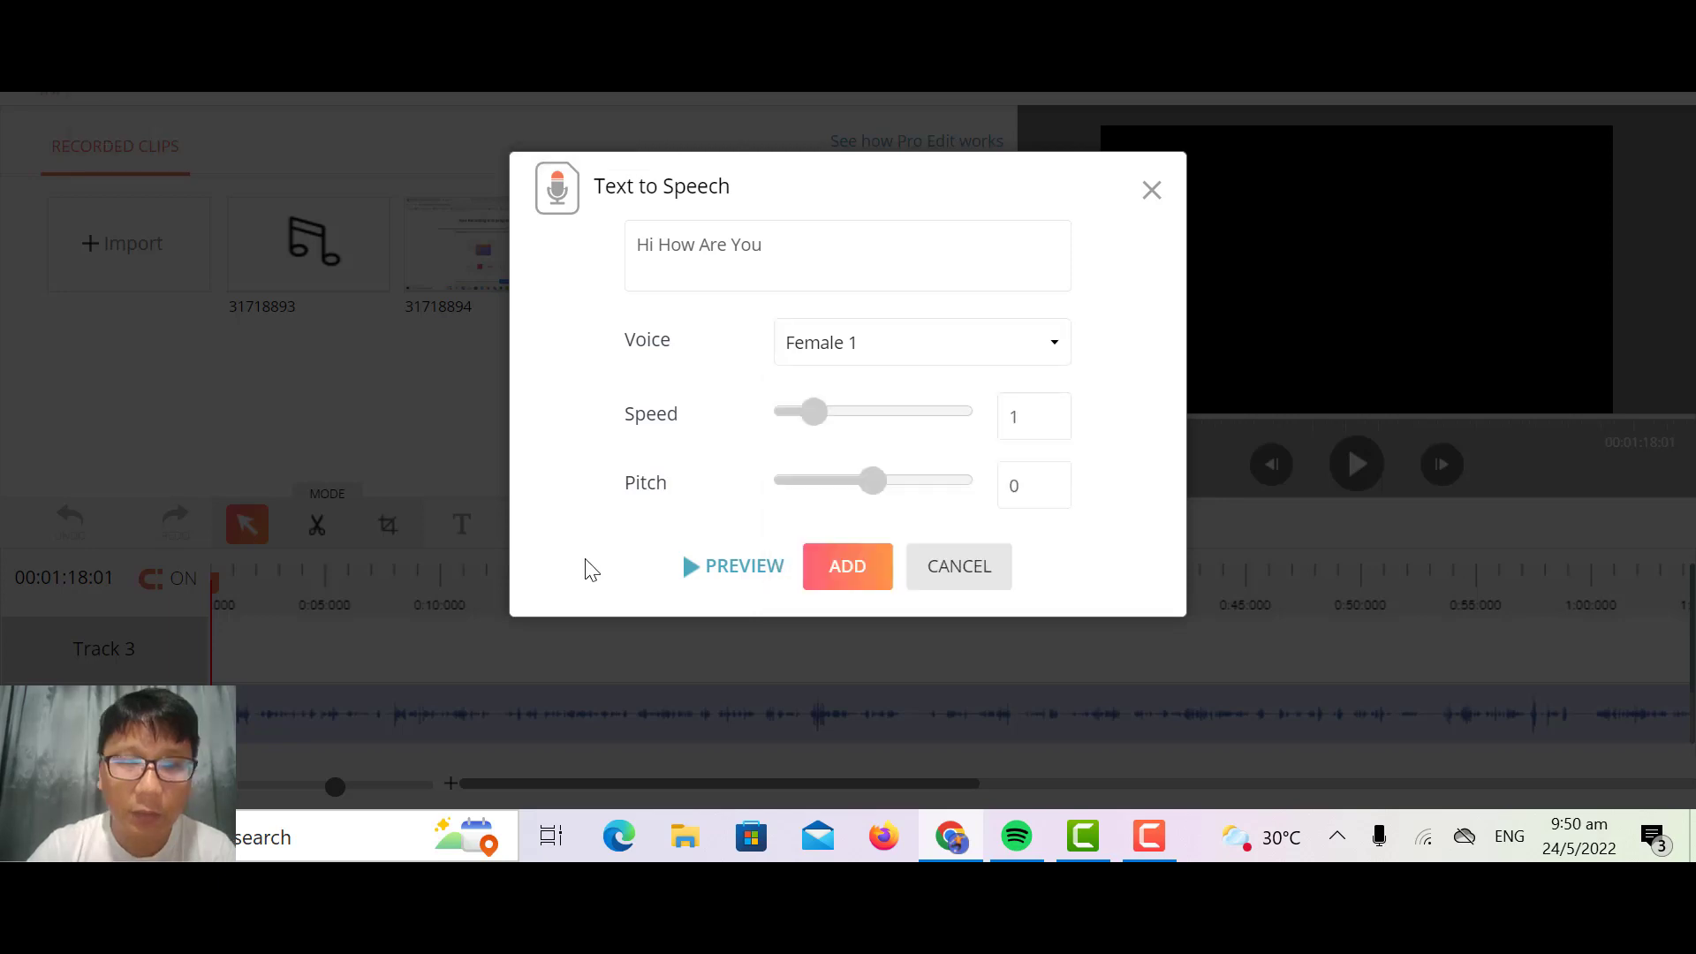
click(717, 576)
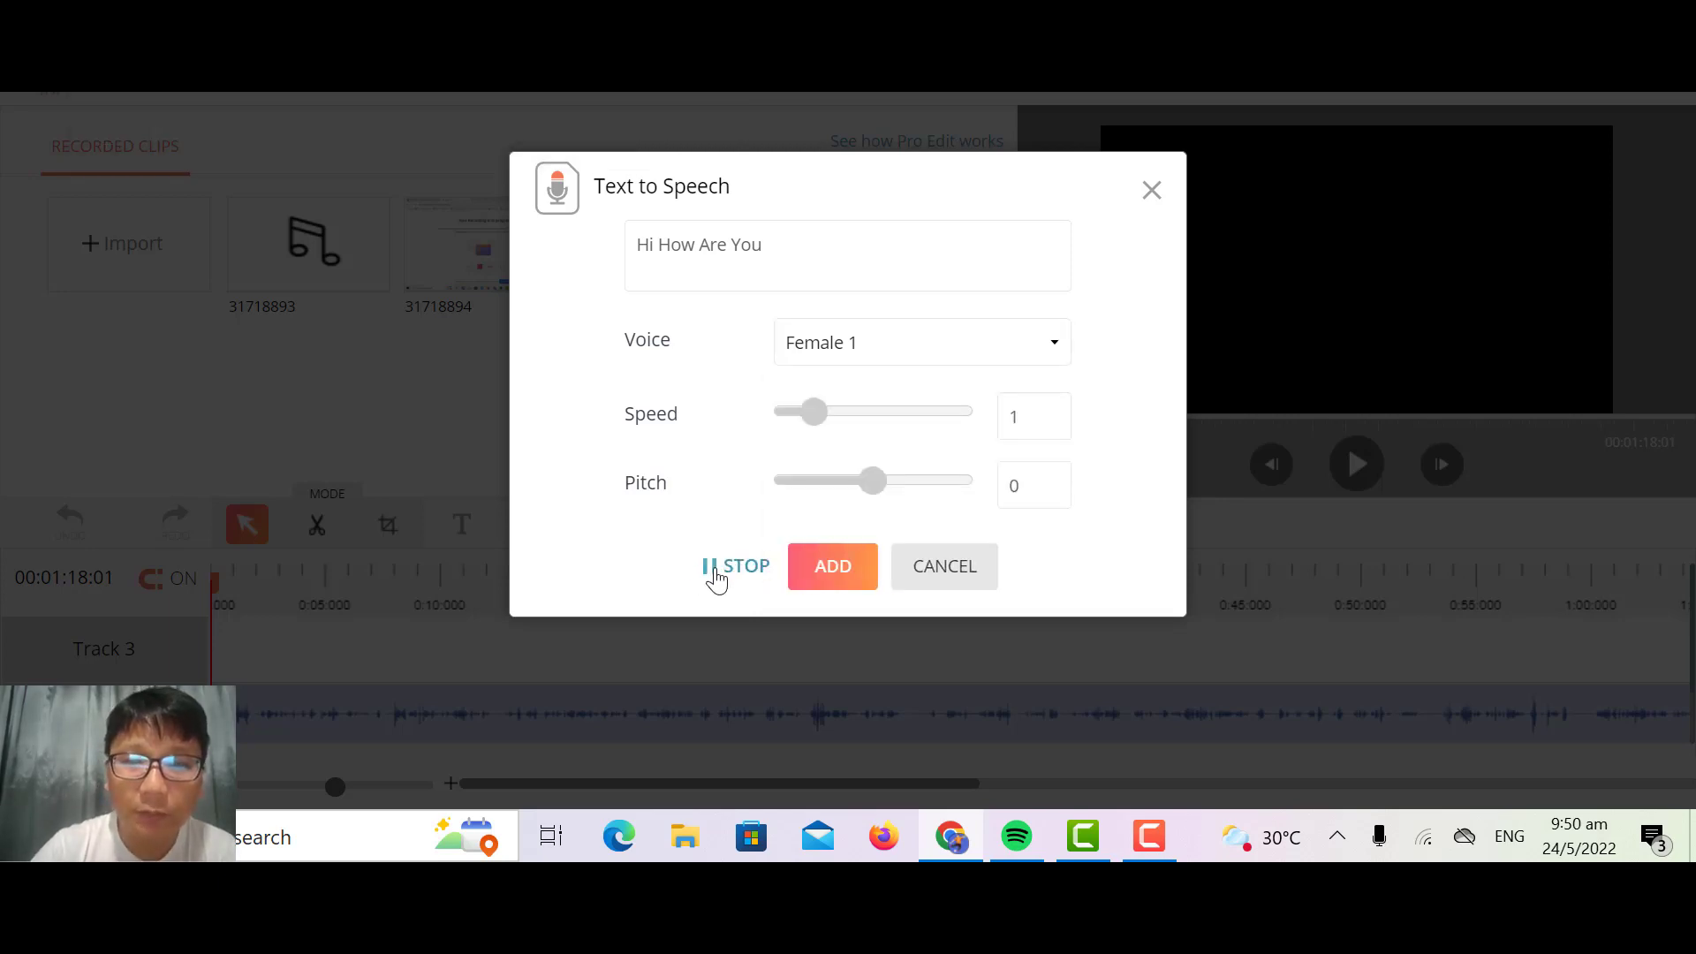
Step: Set the speech voice to Male 2 and preview the text with it
click(909, 350)
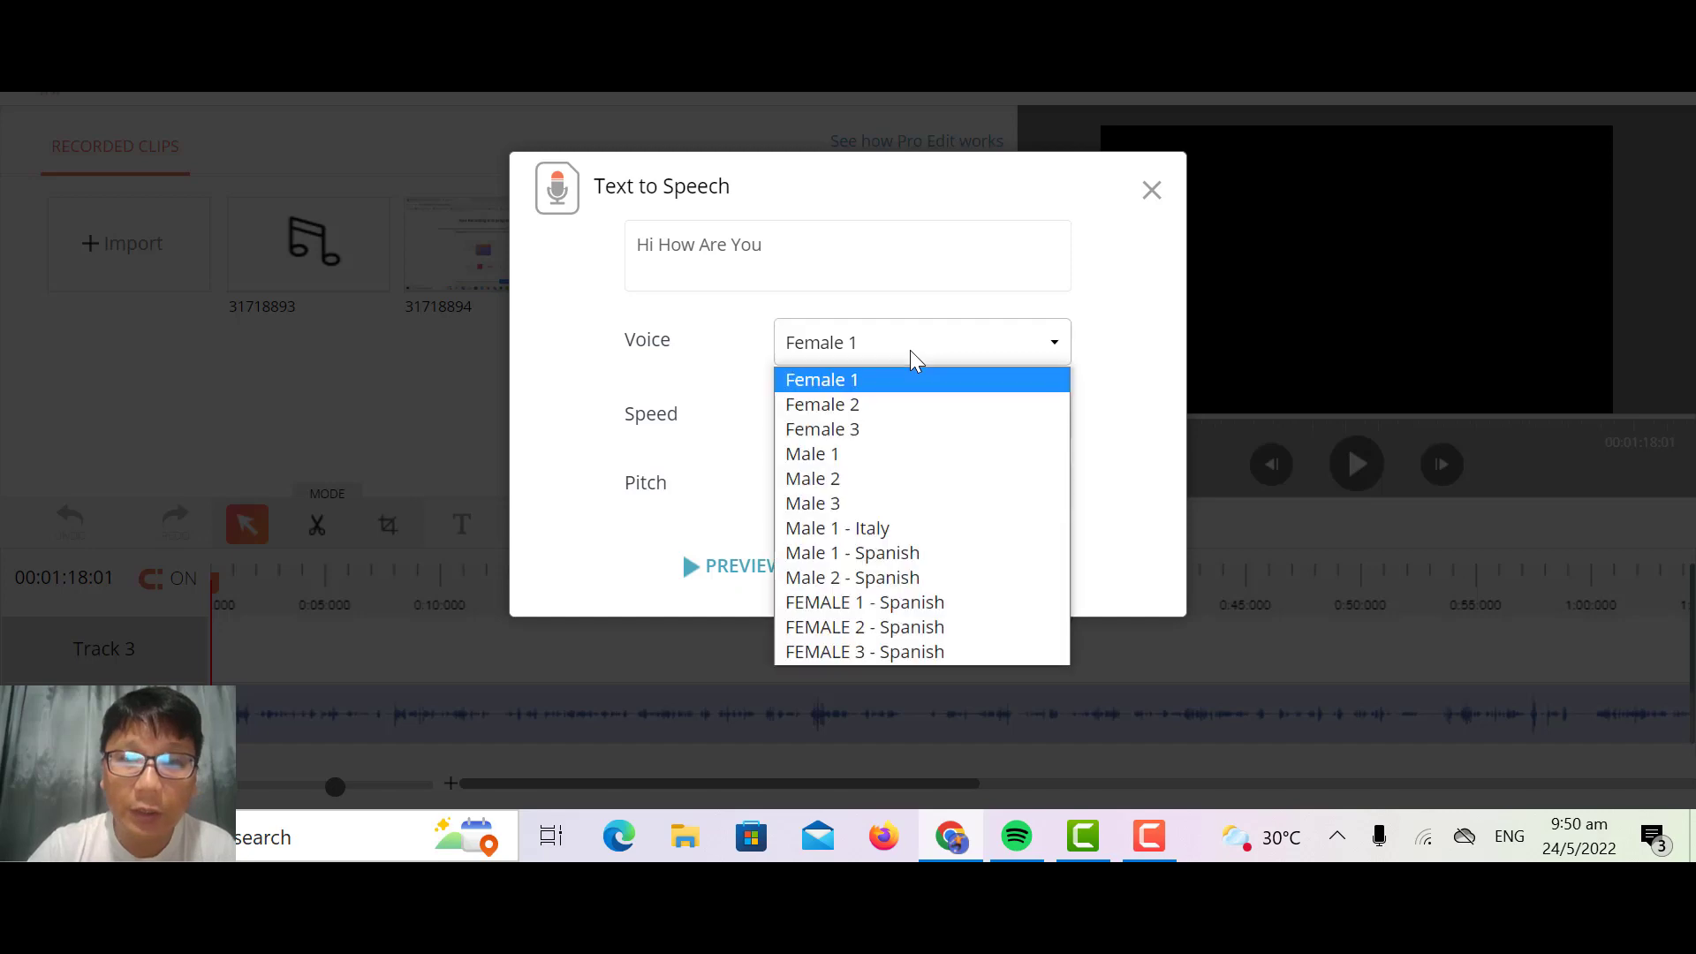
click(886, 477)
click(761, 580)
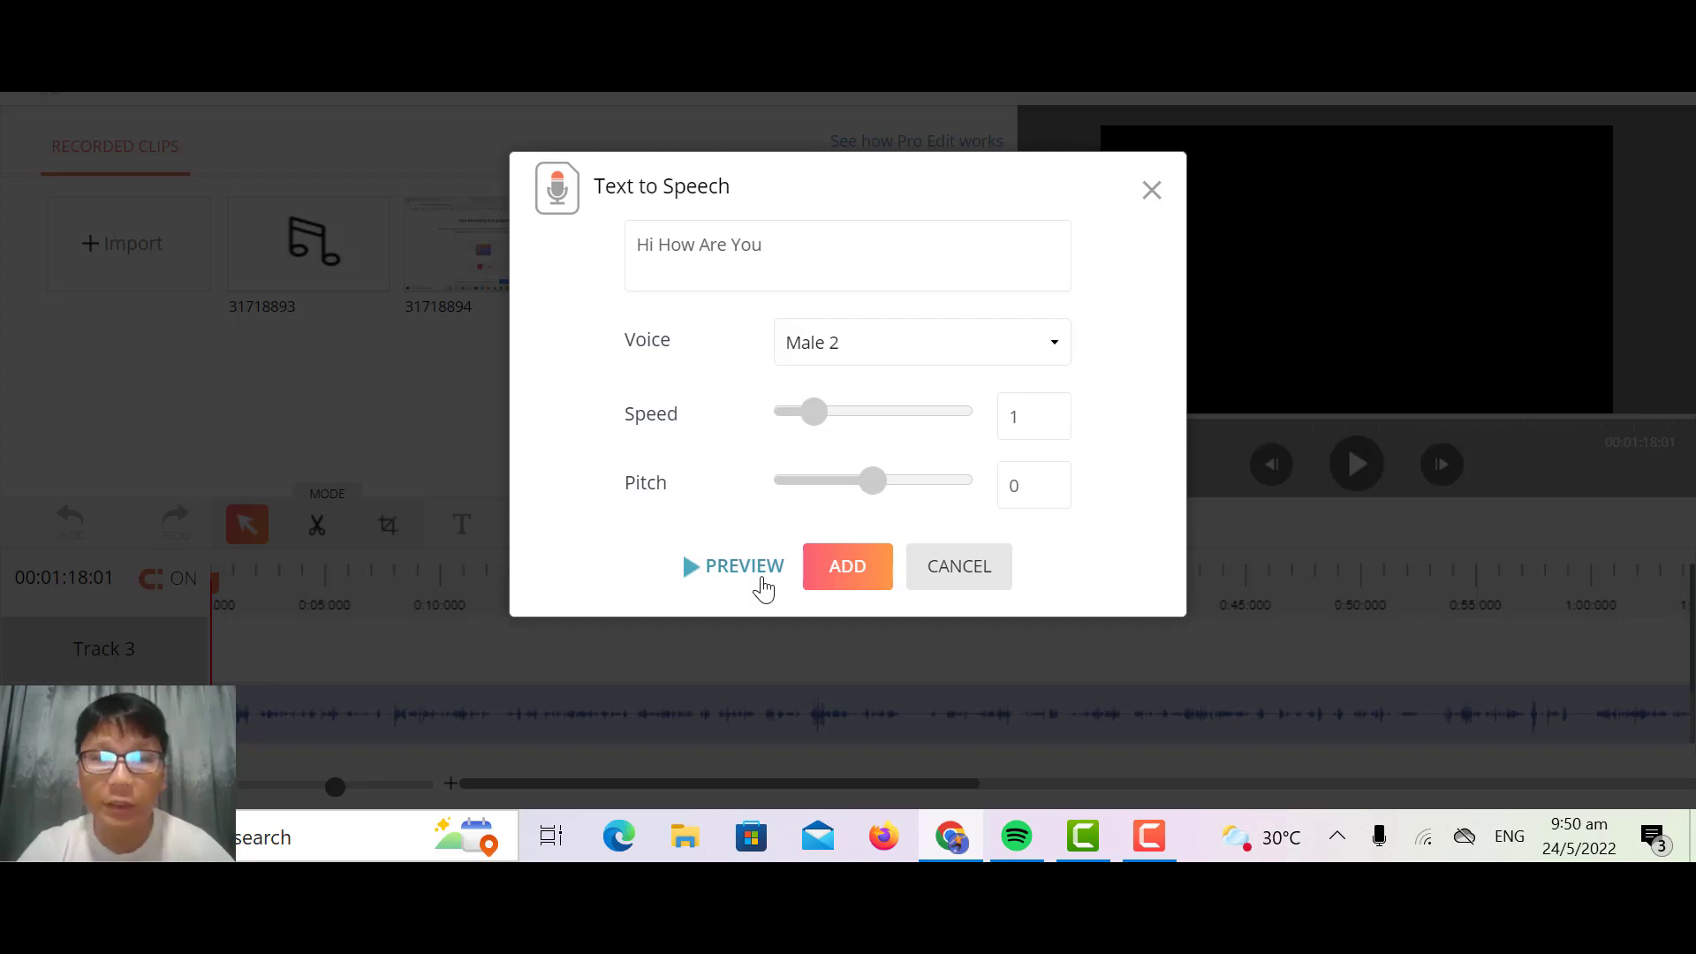
Step: Leave Pro Edit without adding the speech narration and open the Video CTA options of the Demo 1 video
click(990, 575)
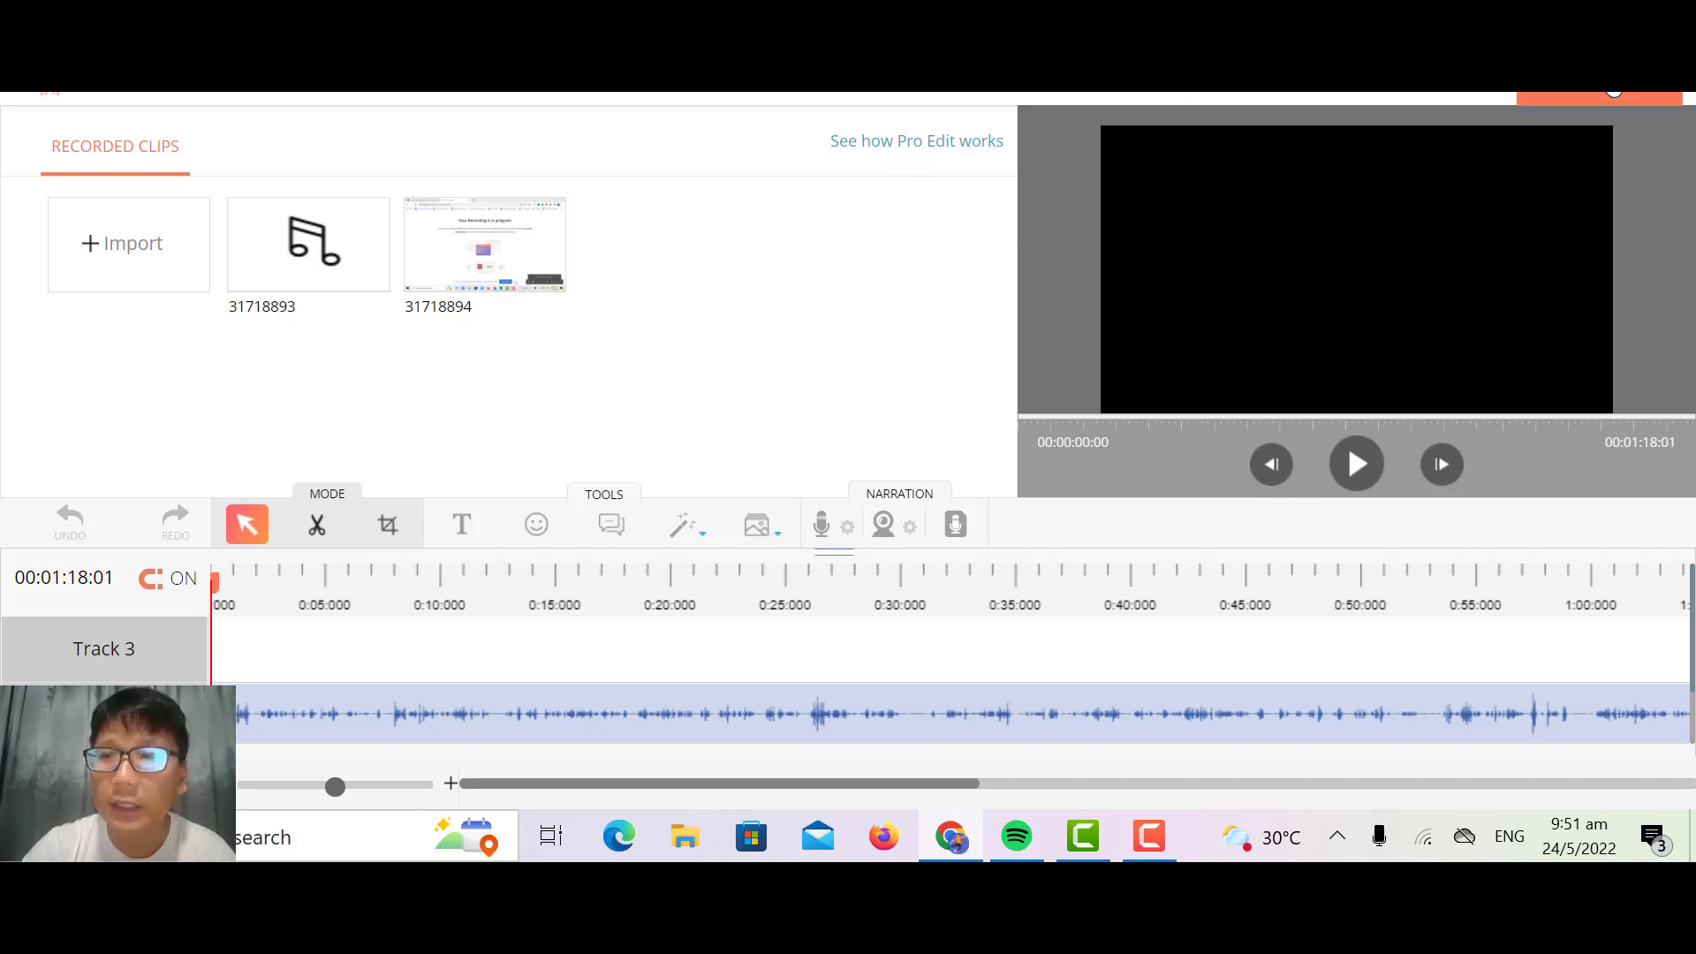
click(1613, 92)
click(806, 457)
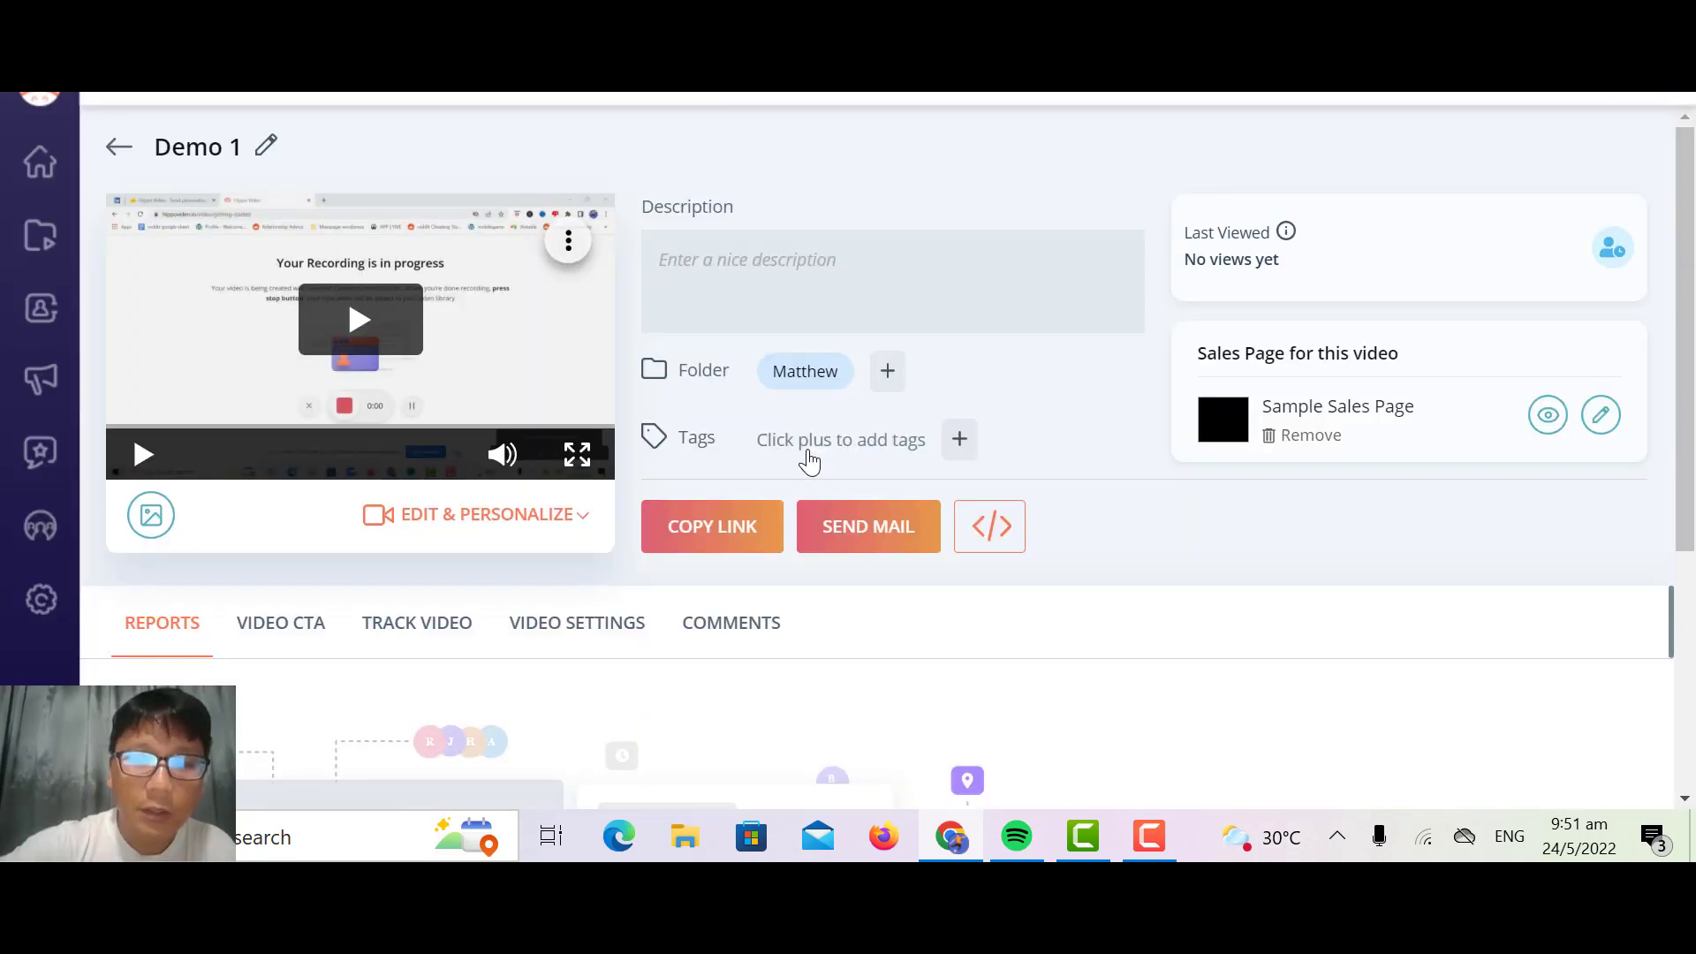
scroll(809, 459, down, 4)
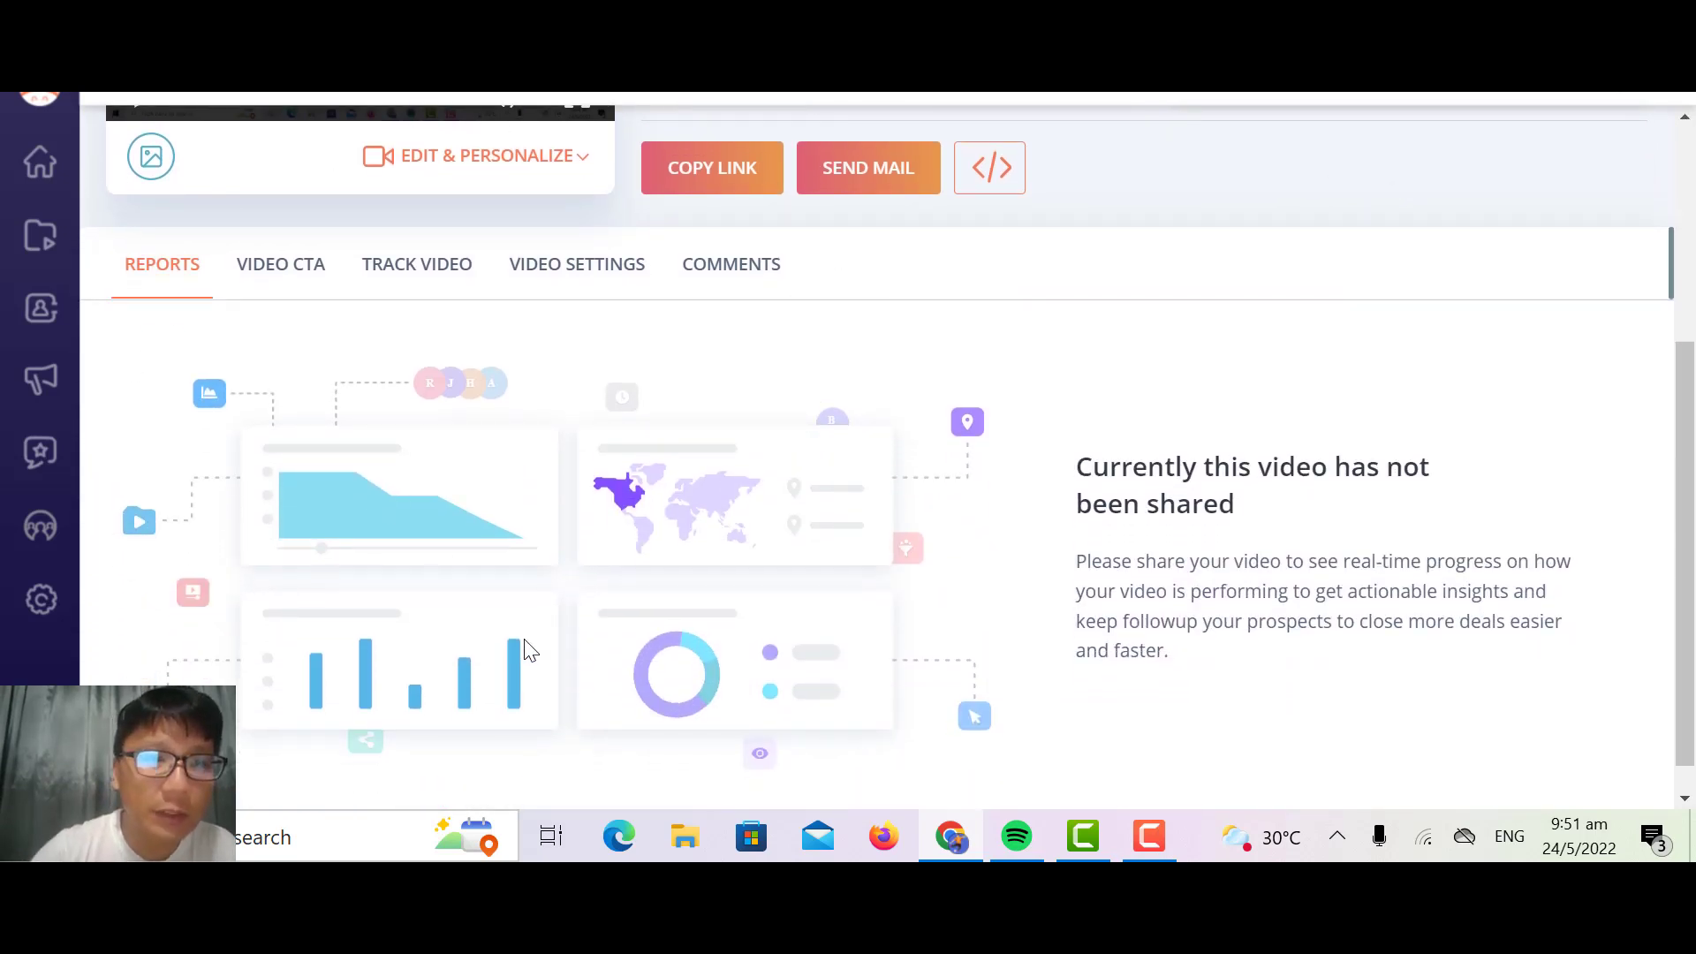
click(285, 274)
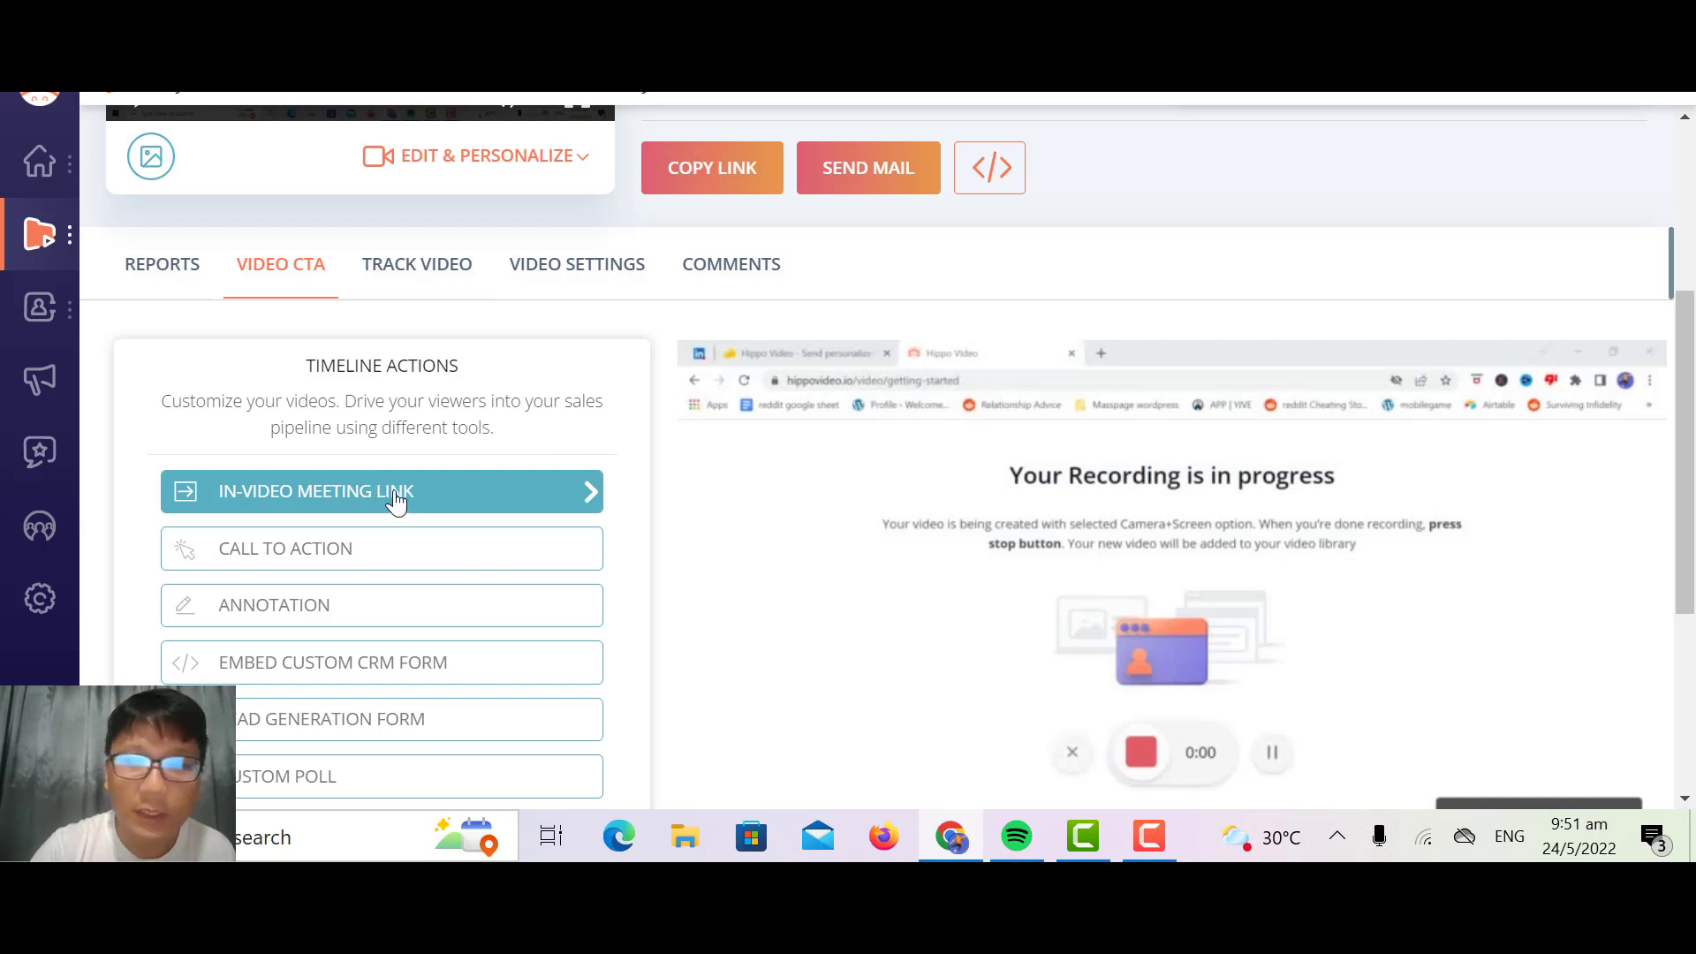
Step: Start an in-video meeting link end card, filling in the full name and entering "Manager" as the designation
drag(393, 493, 491, 499)
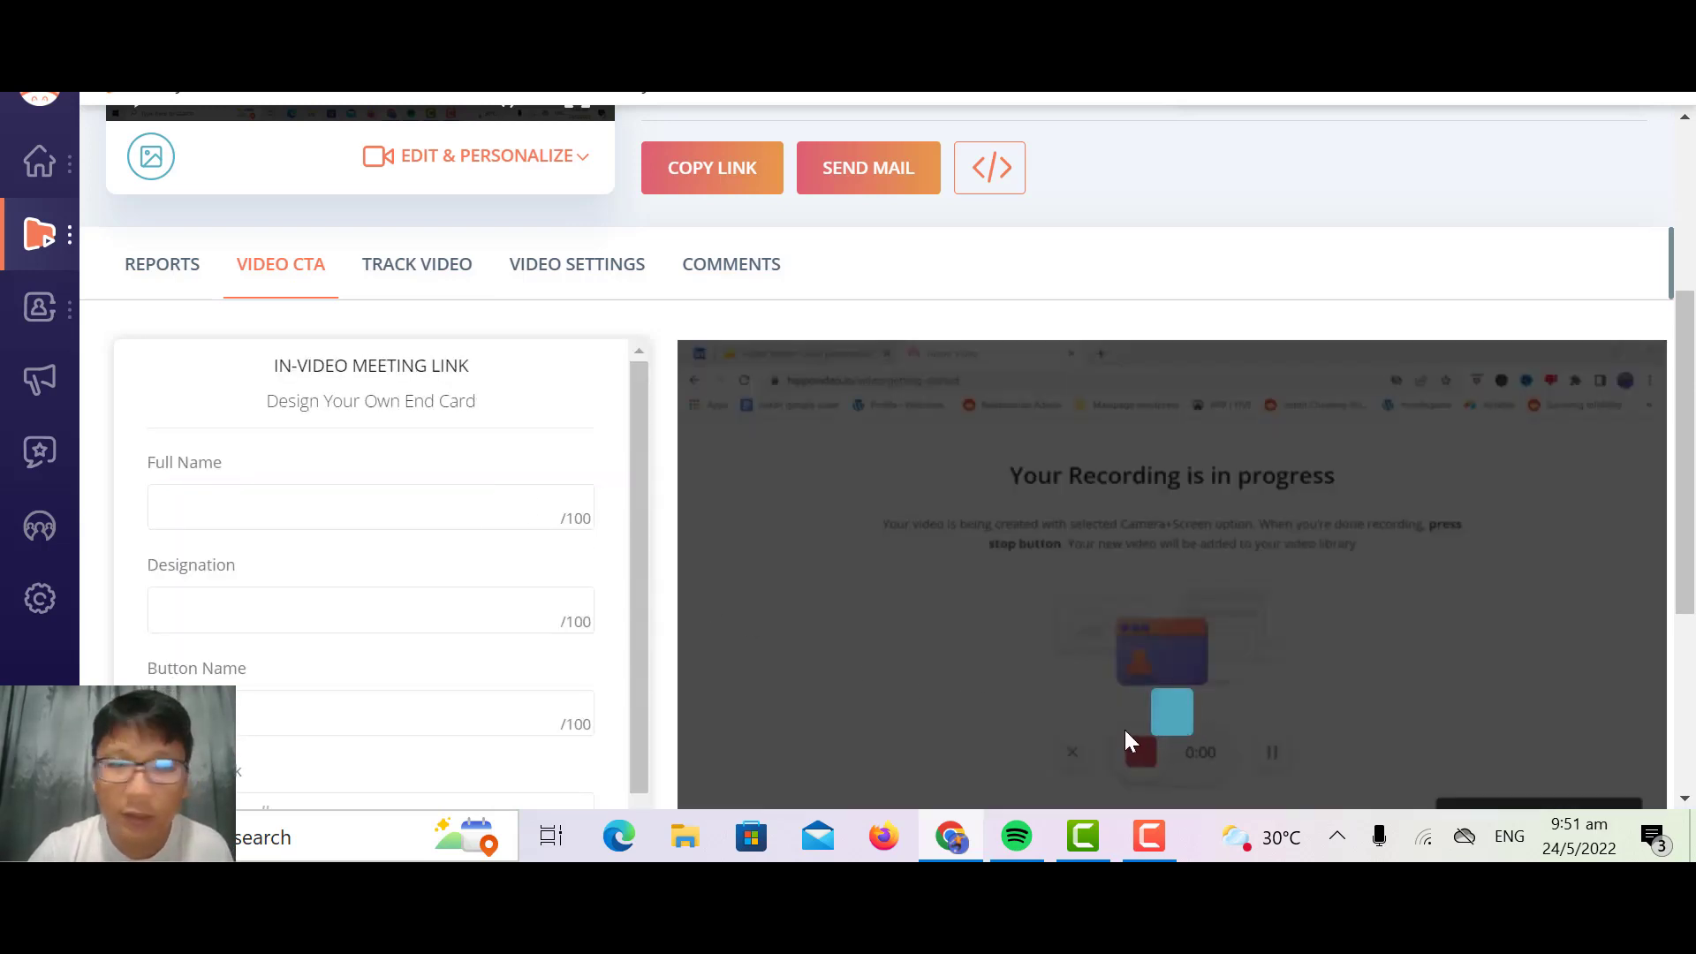
click(220, 519)
text(Matthew)
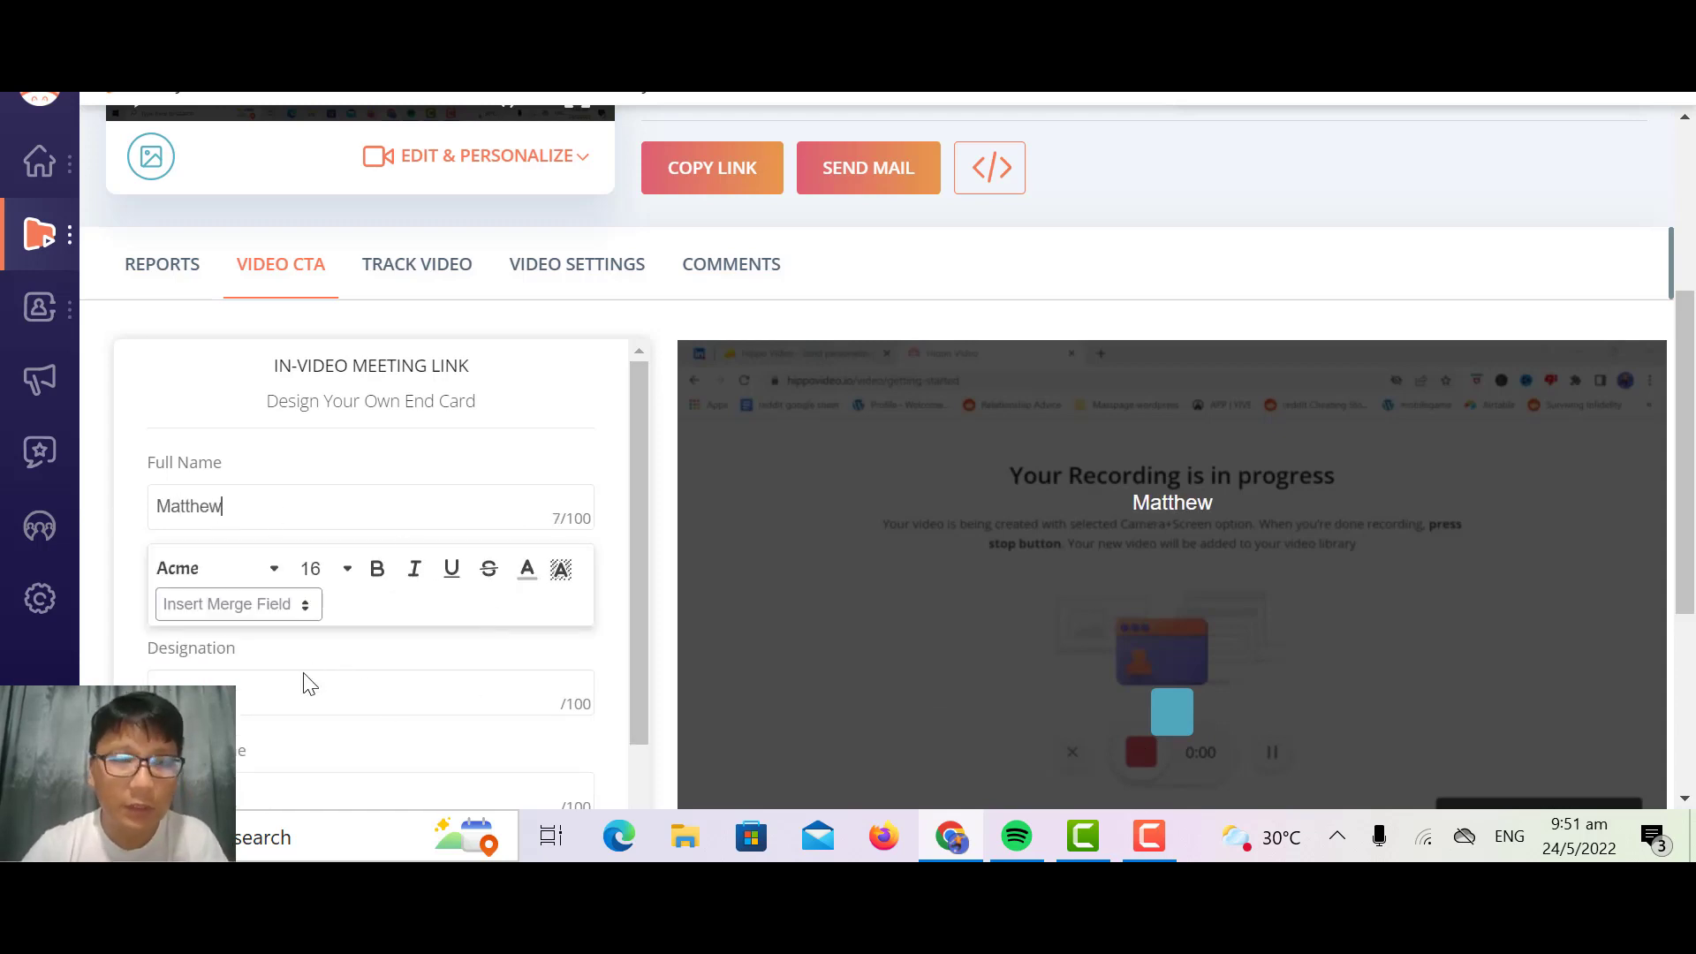
click(275, 688)
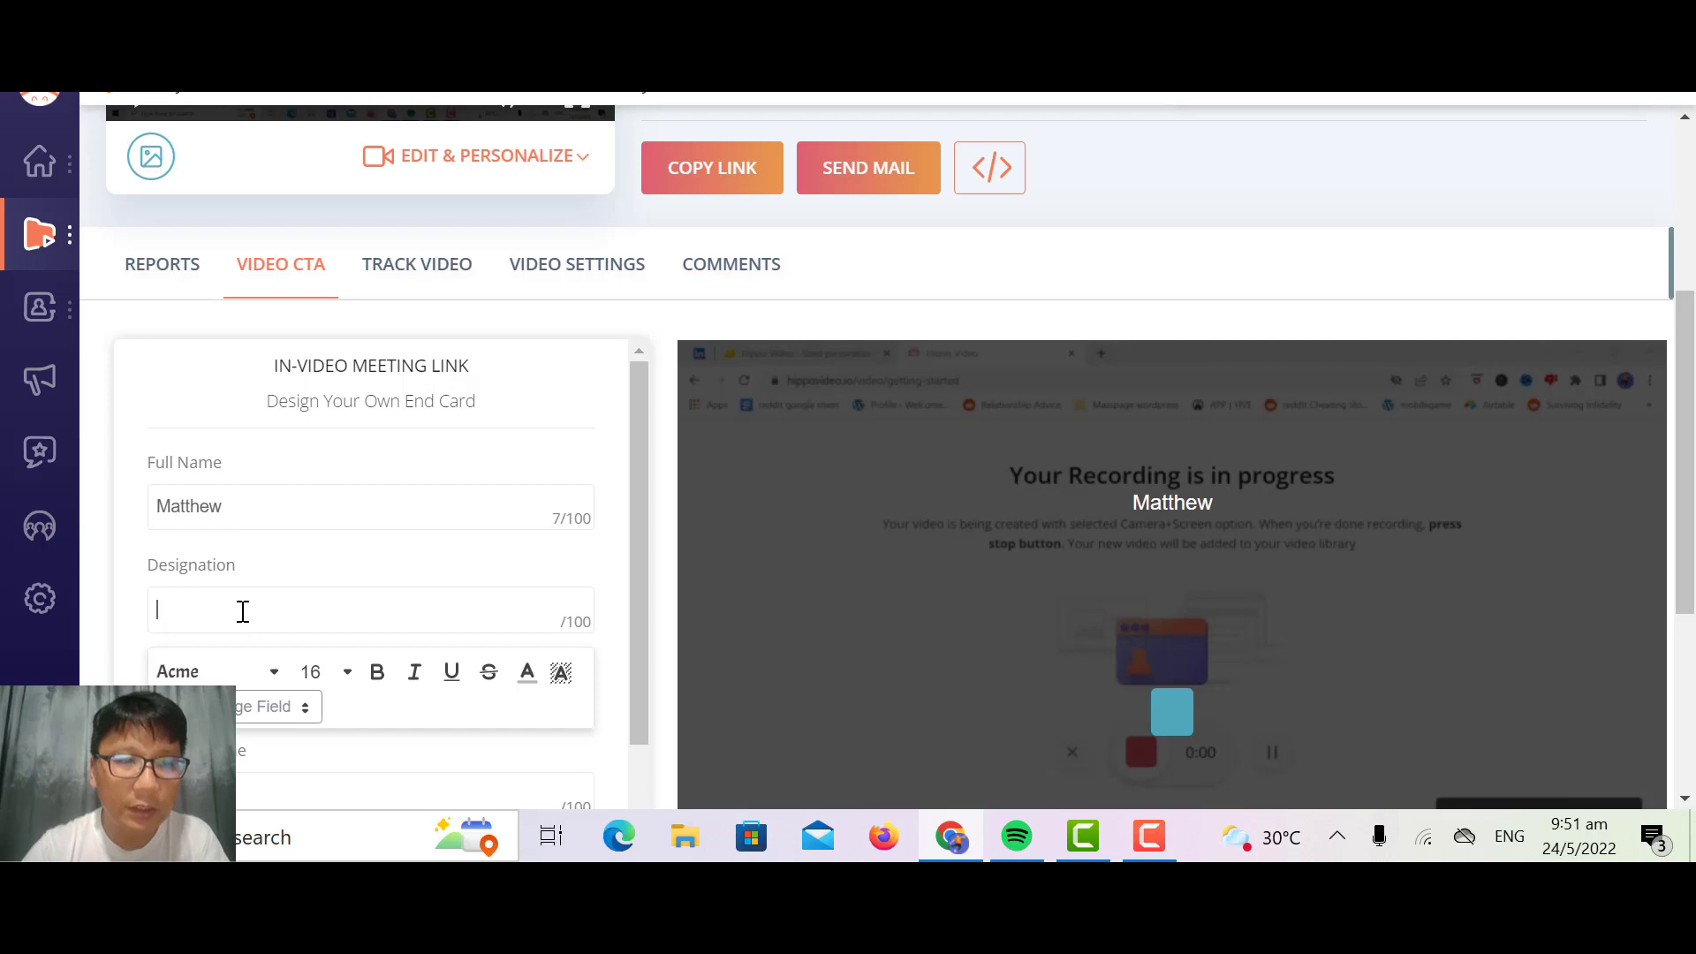
text(Maag)
key(BackSpace)
key(BackSpace)
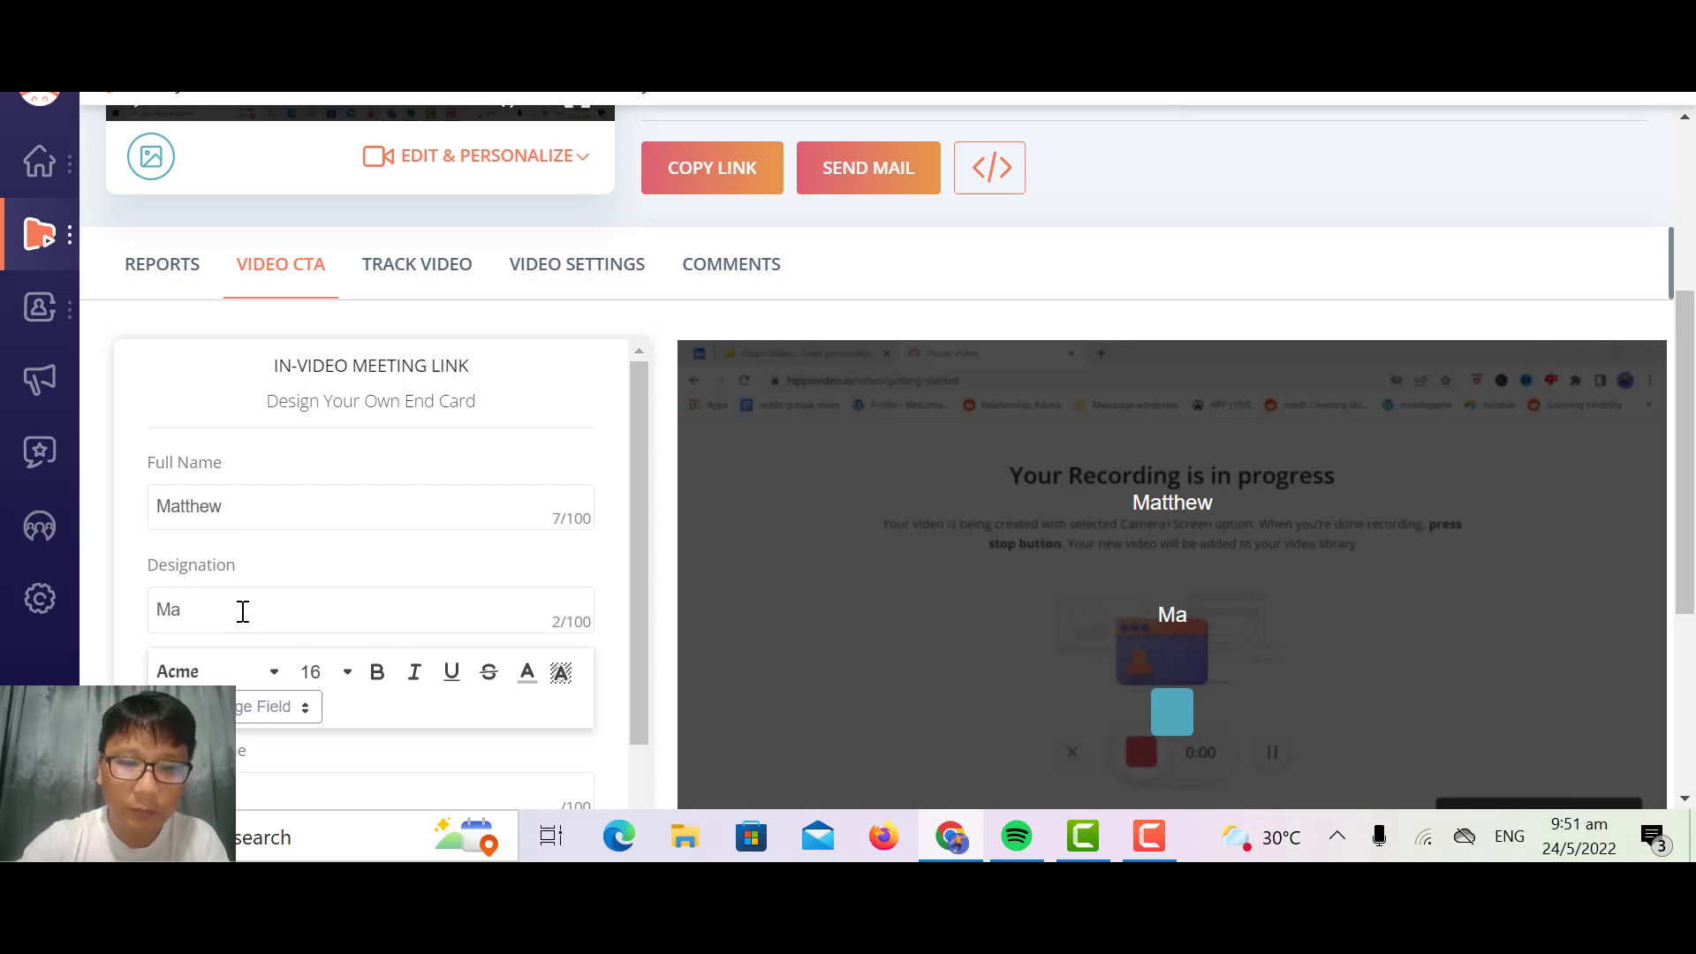
text(nger)
key(BackSpace)
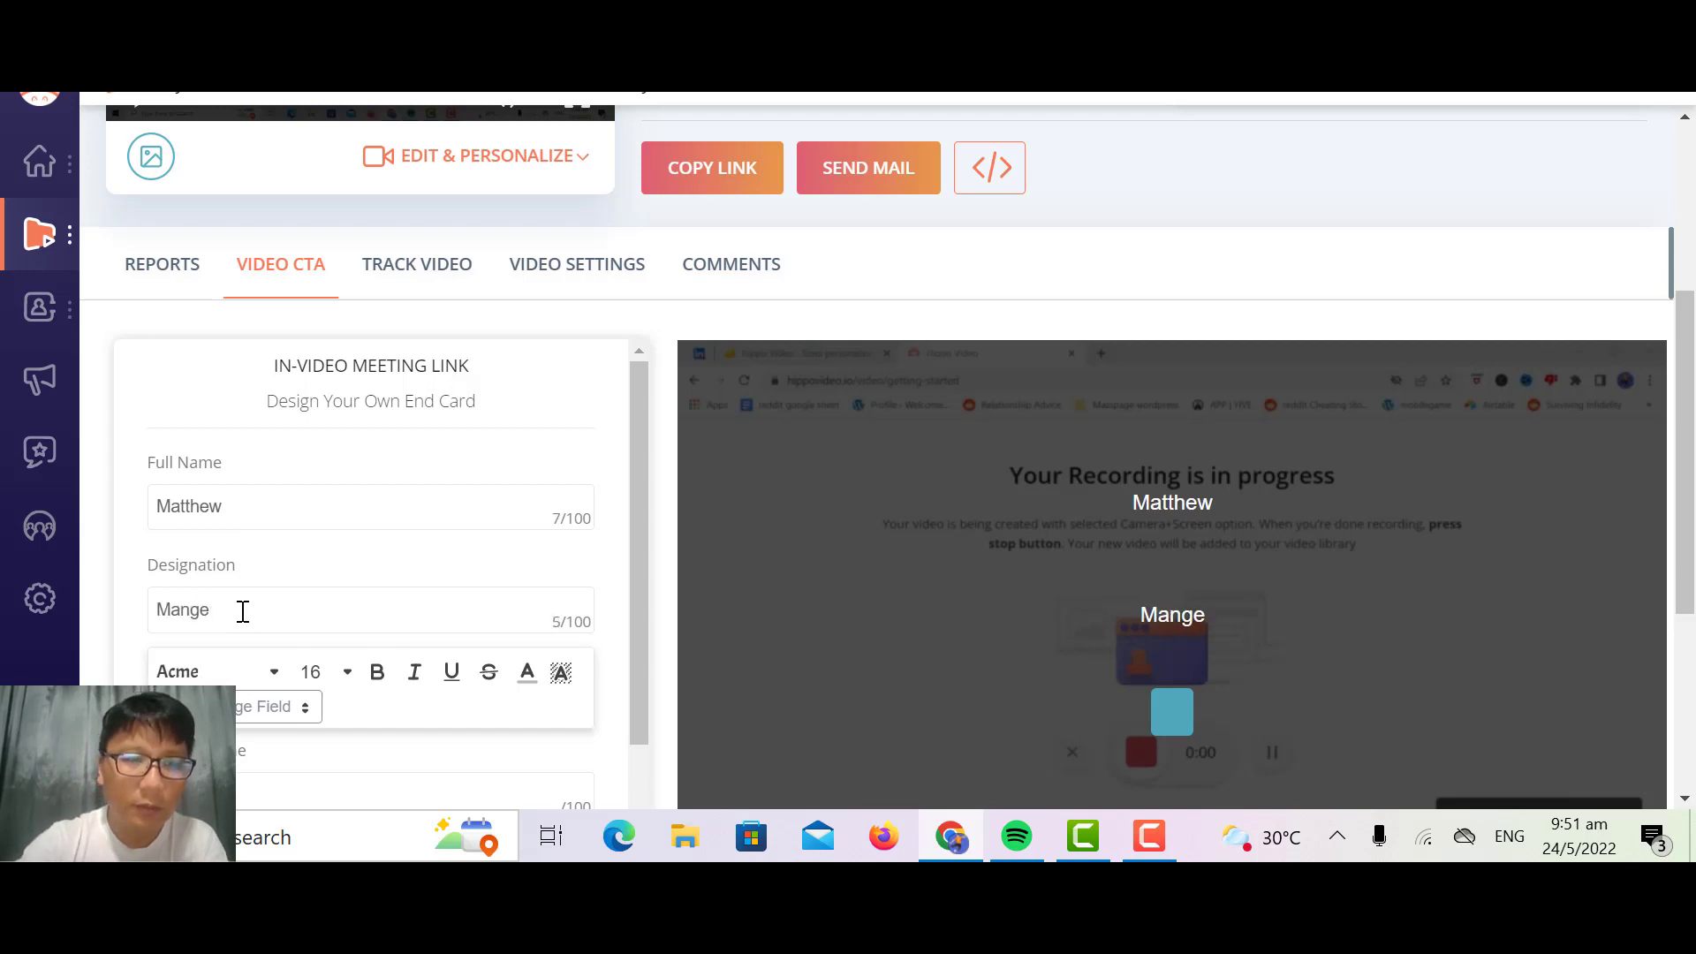
key(BackSpace)
text(ager)
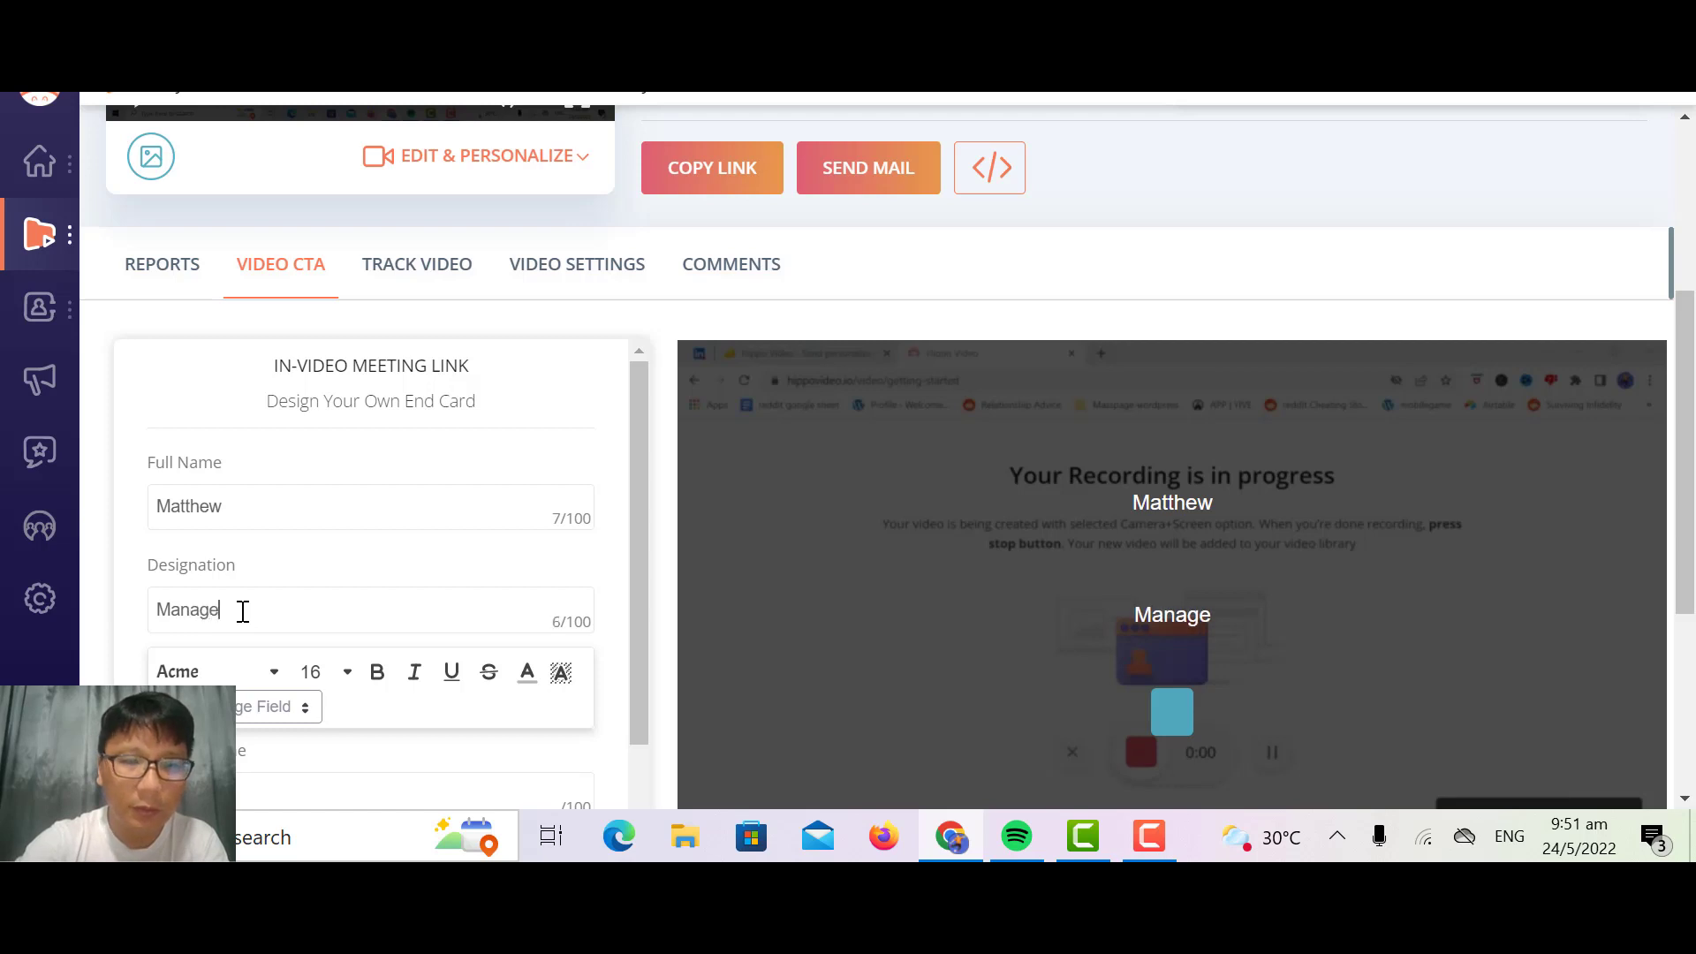
Step: Enter "Click" as the meeting link's button name, review the remaining fields, and cancel the end card
scroll(243, 611, down, 2)
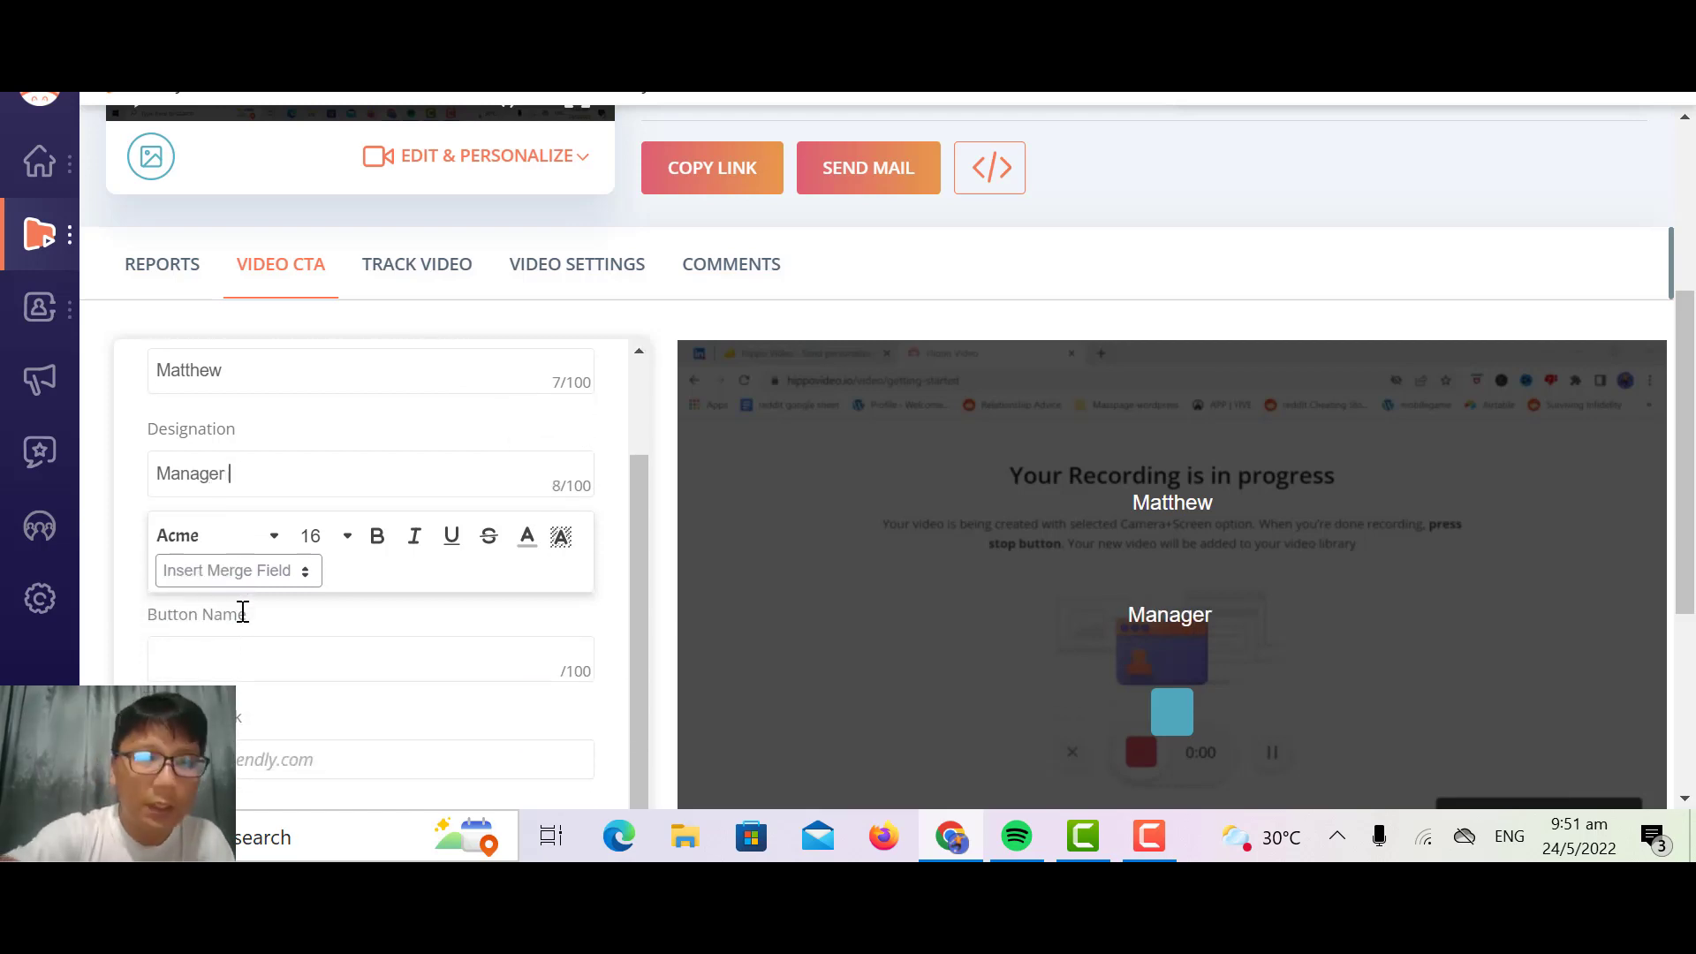
scroll(253, 661, up, 3)
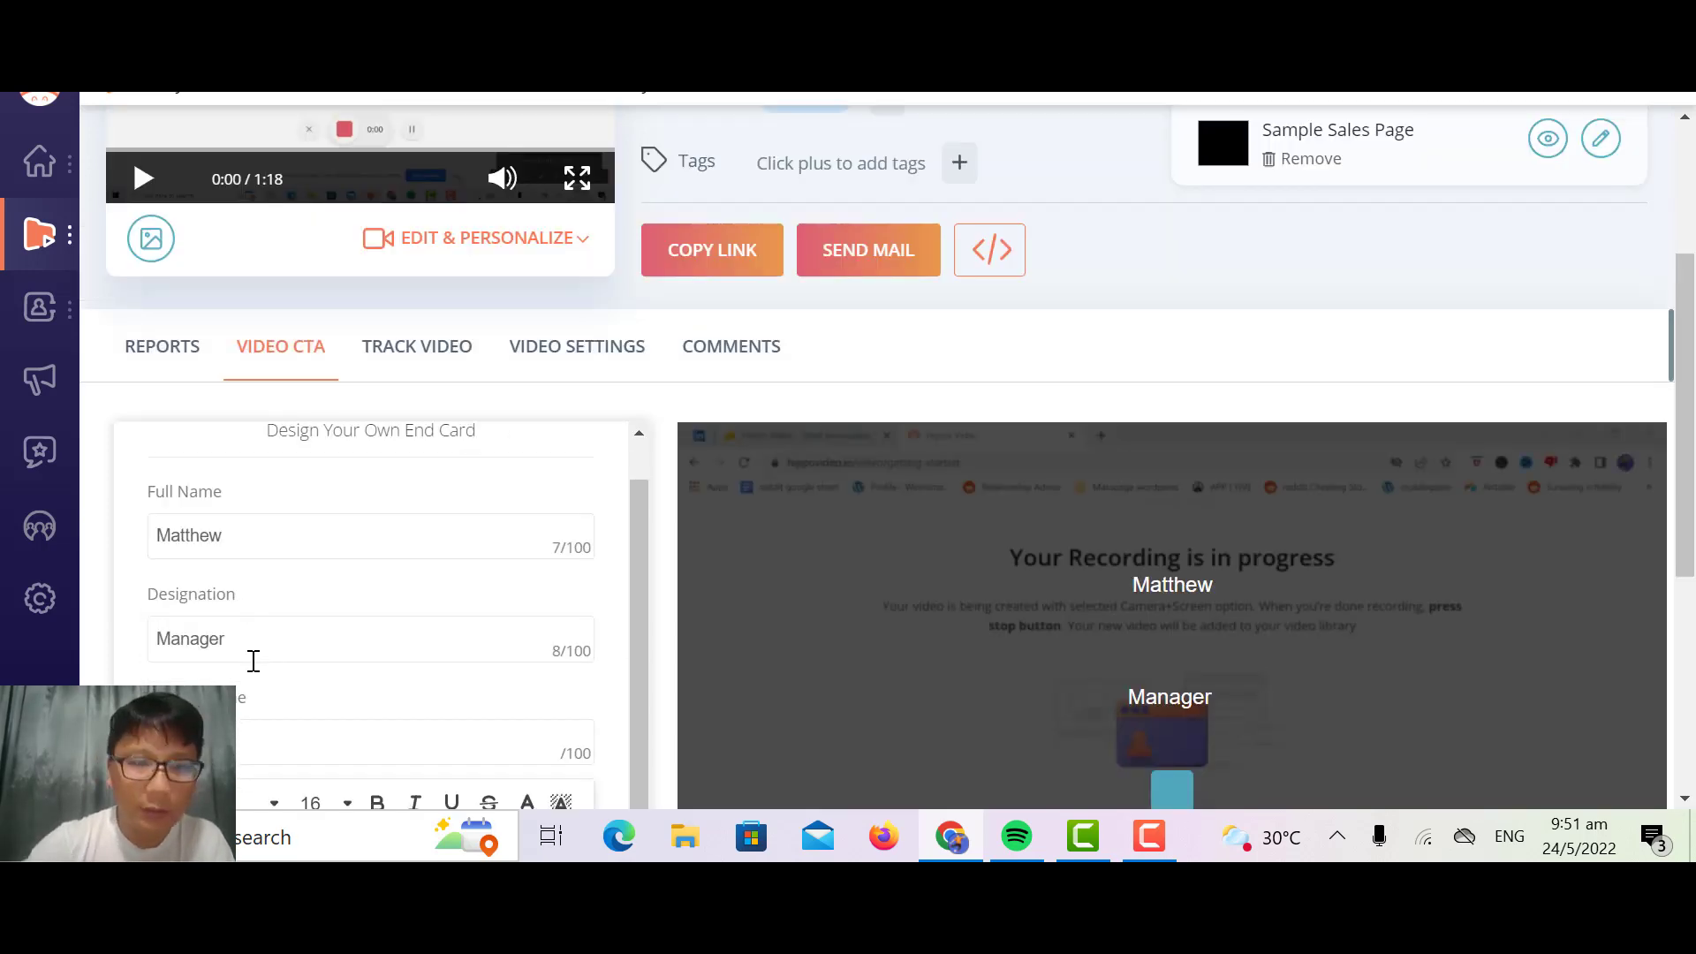
scroll(254, 661, down, 1)
click(253, 660)
text(Click)
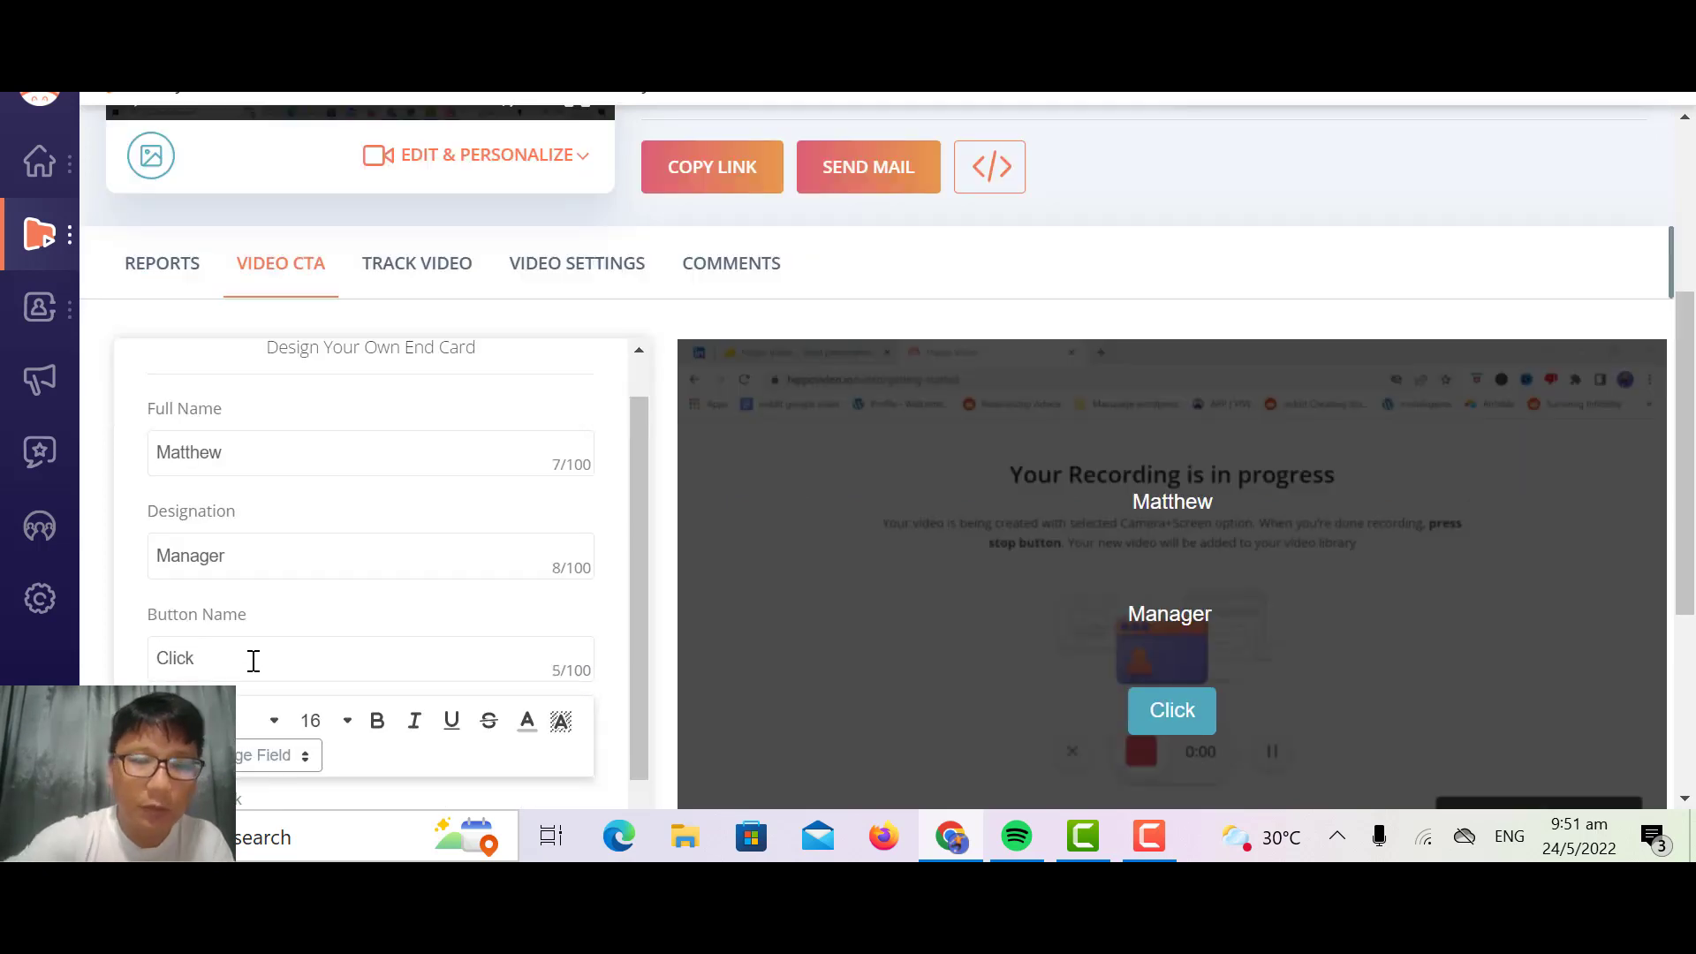
scroll(253, 661, down, 2)
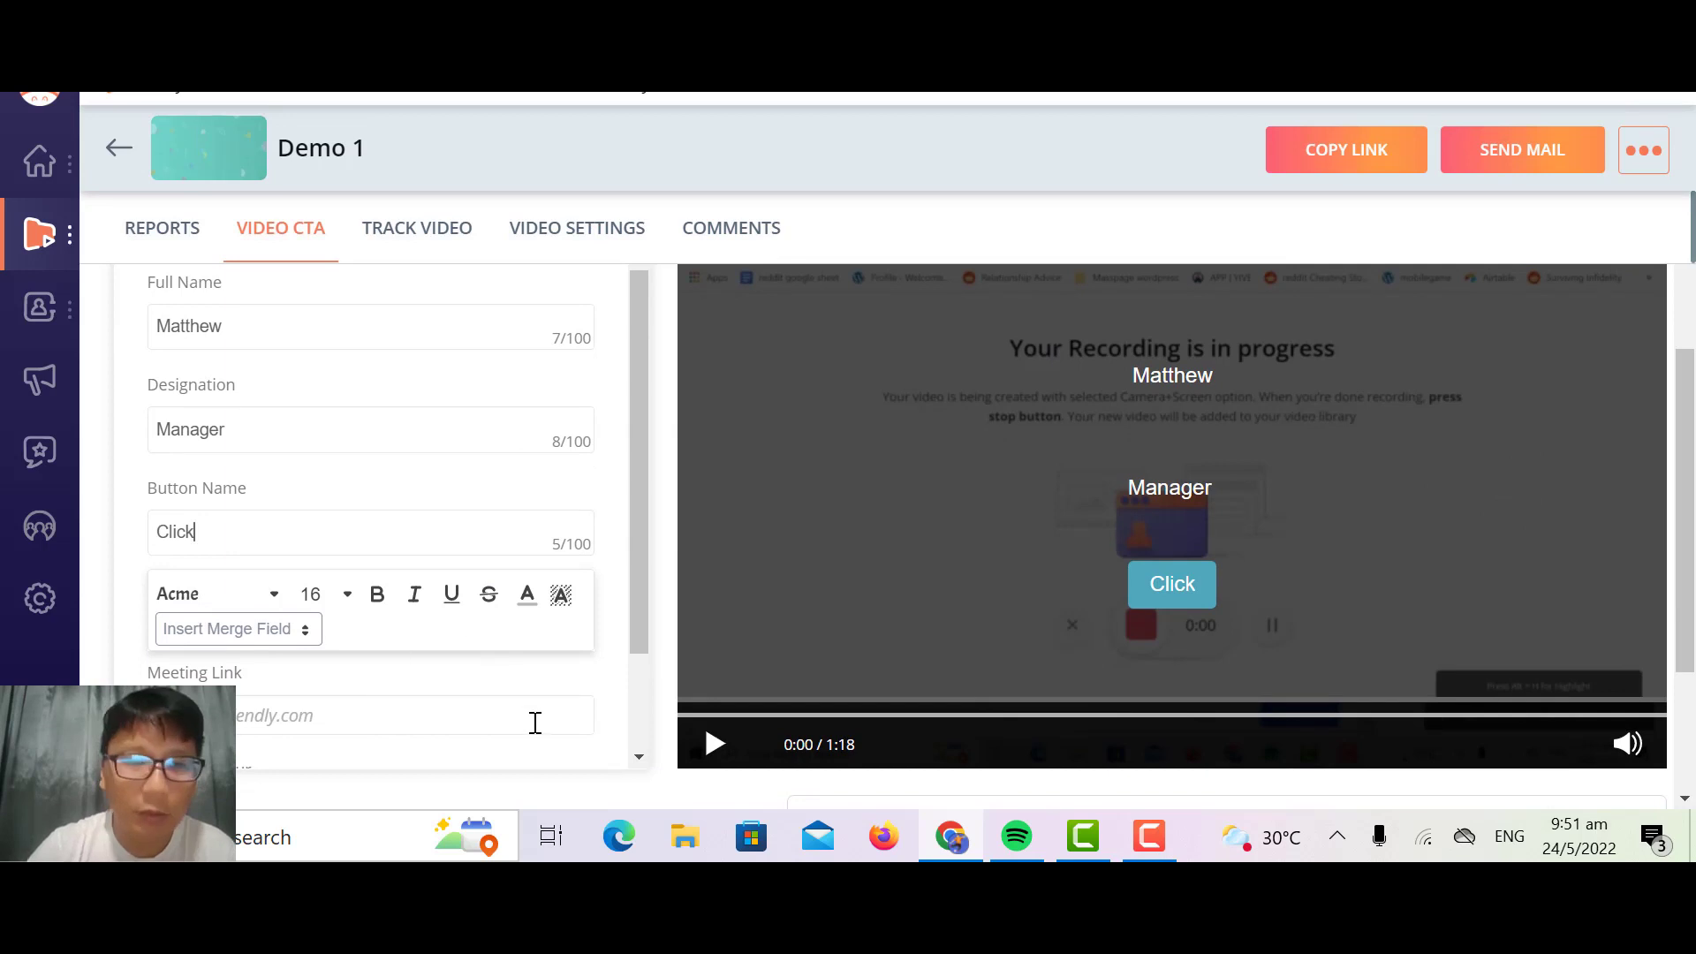
scroll(619, 482, up, 1)
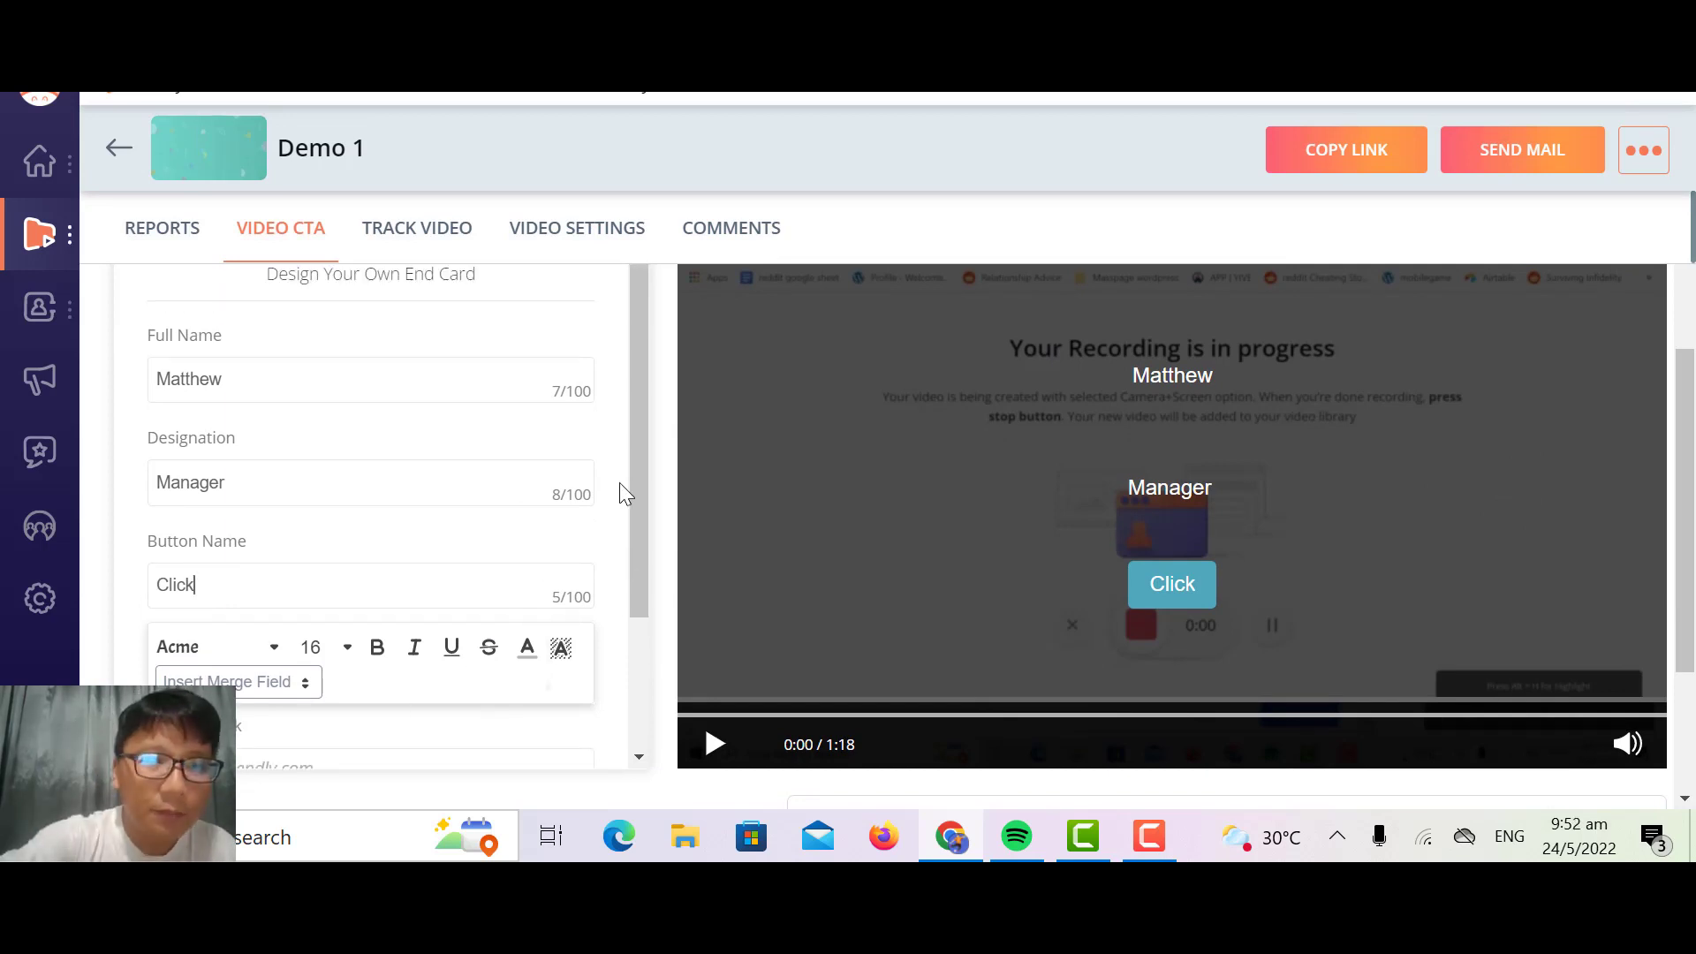
scroll(618, 482, down, 2)
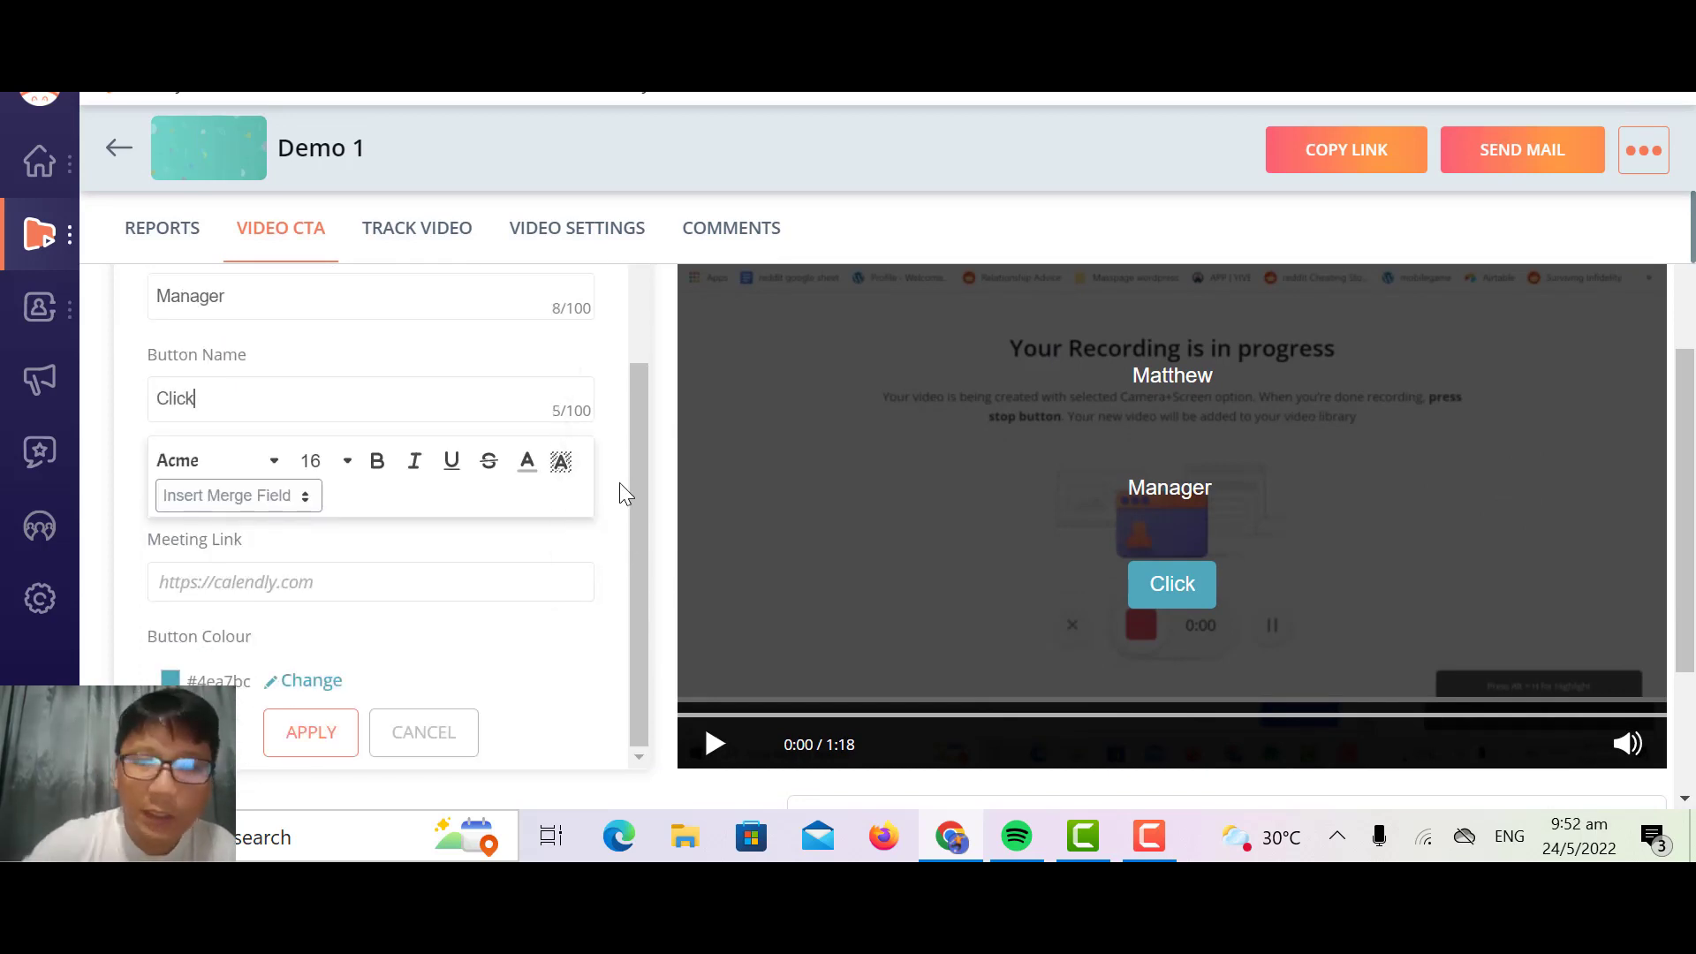
click(458, 742)
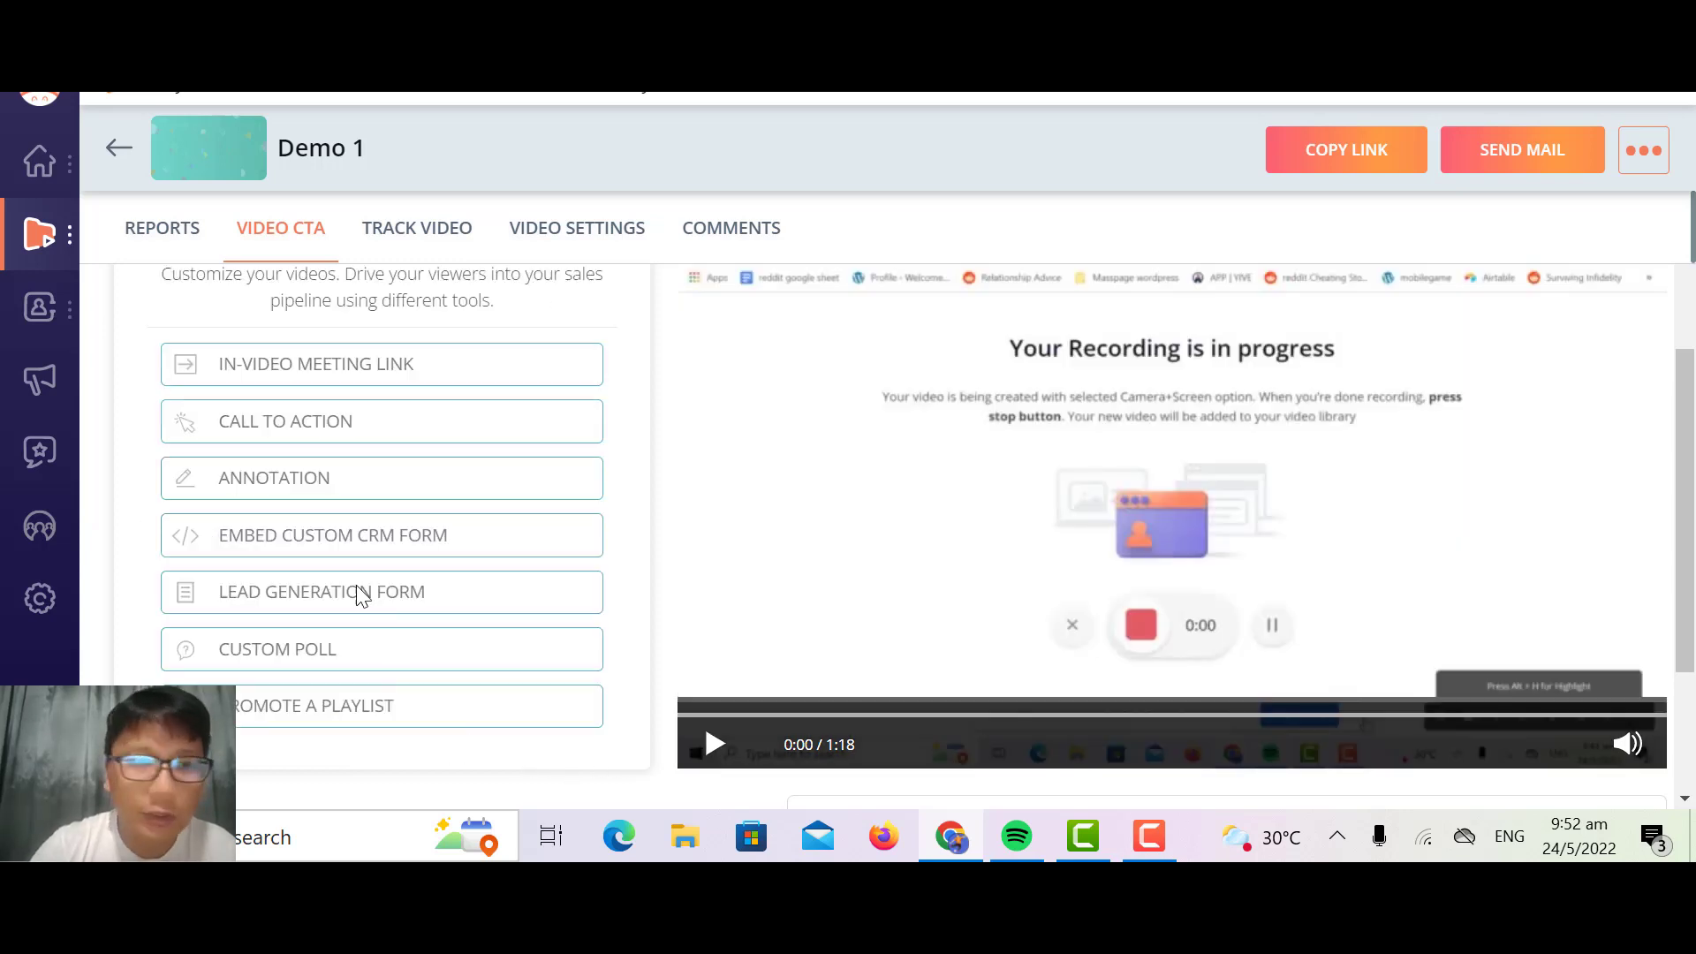
Step: Try a text call to action reading "Click Here" on the video, then cancel it without a link
click(326, 424)
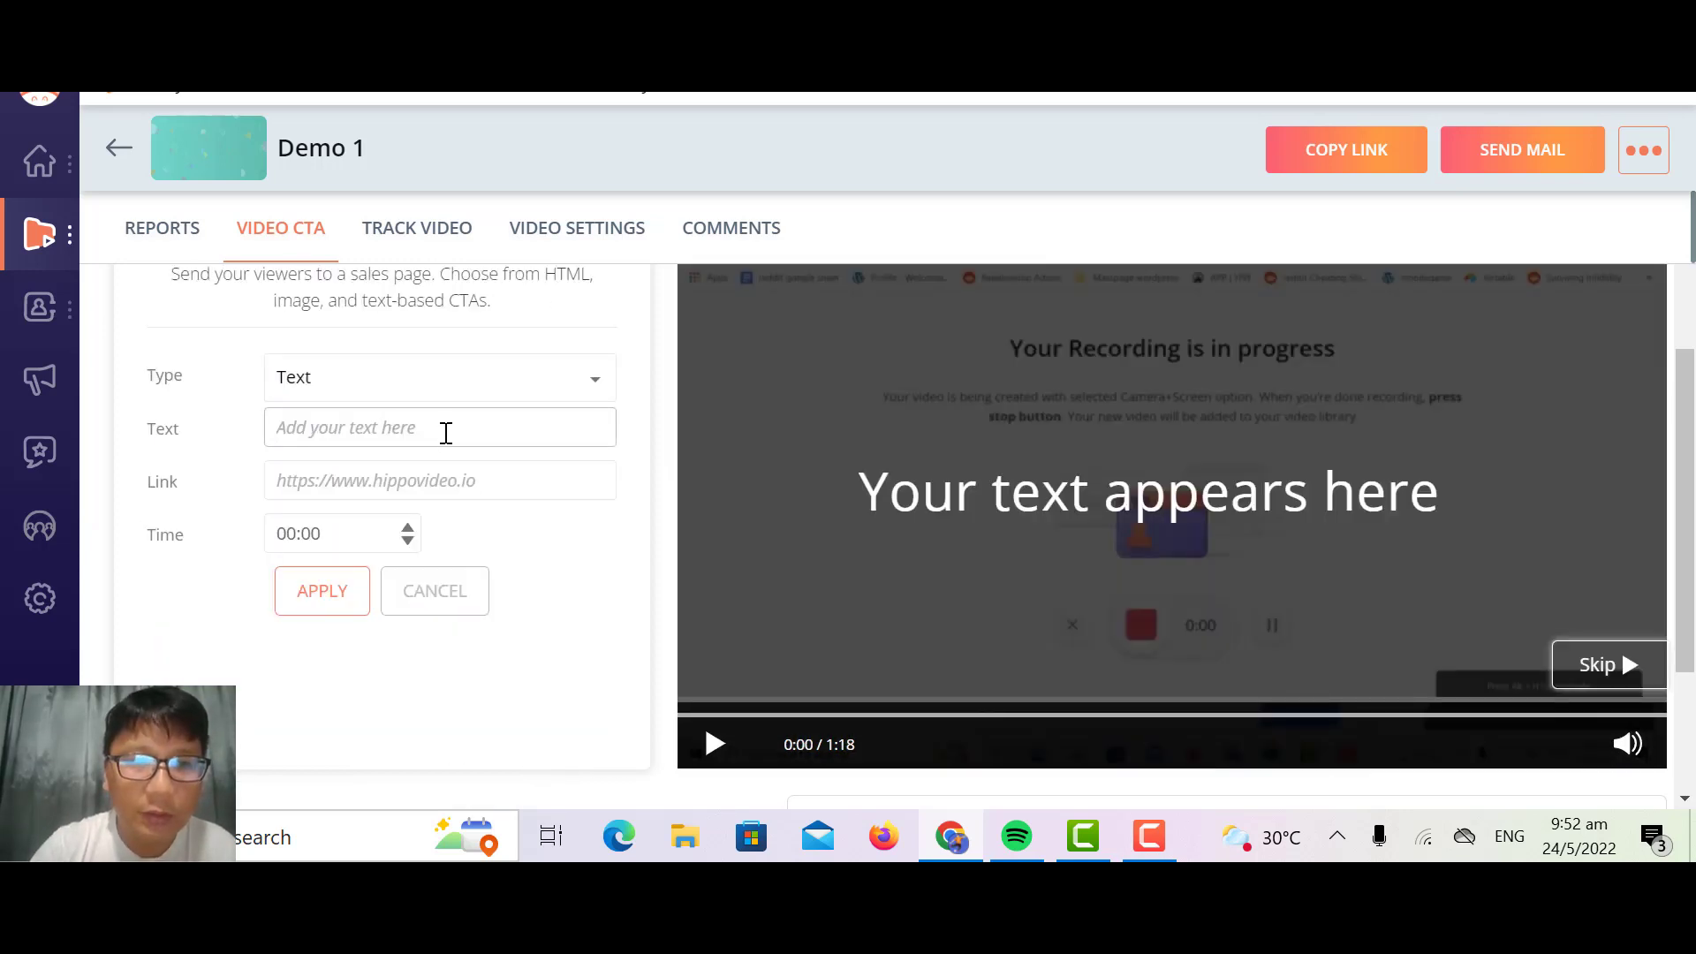
click(444, 434)
text(Click)
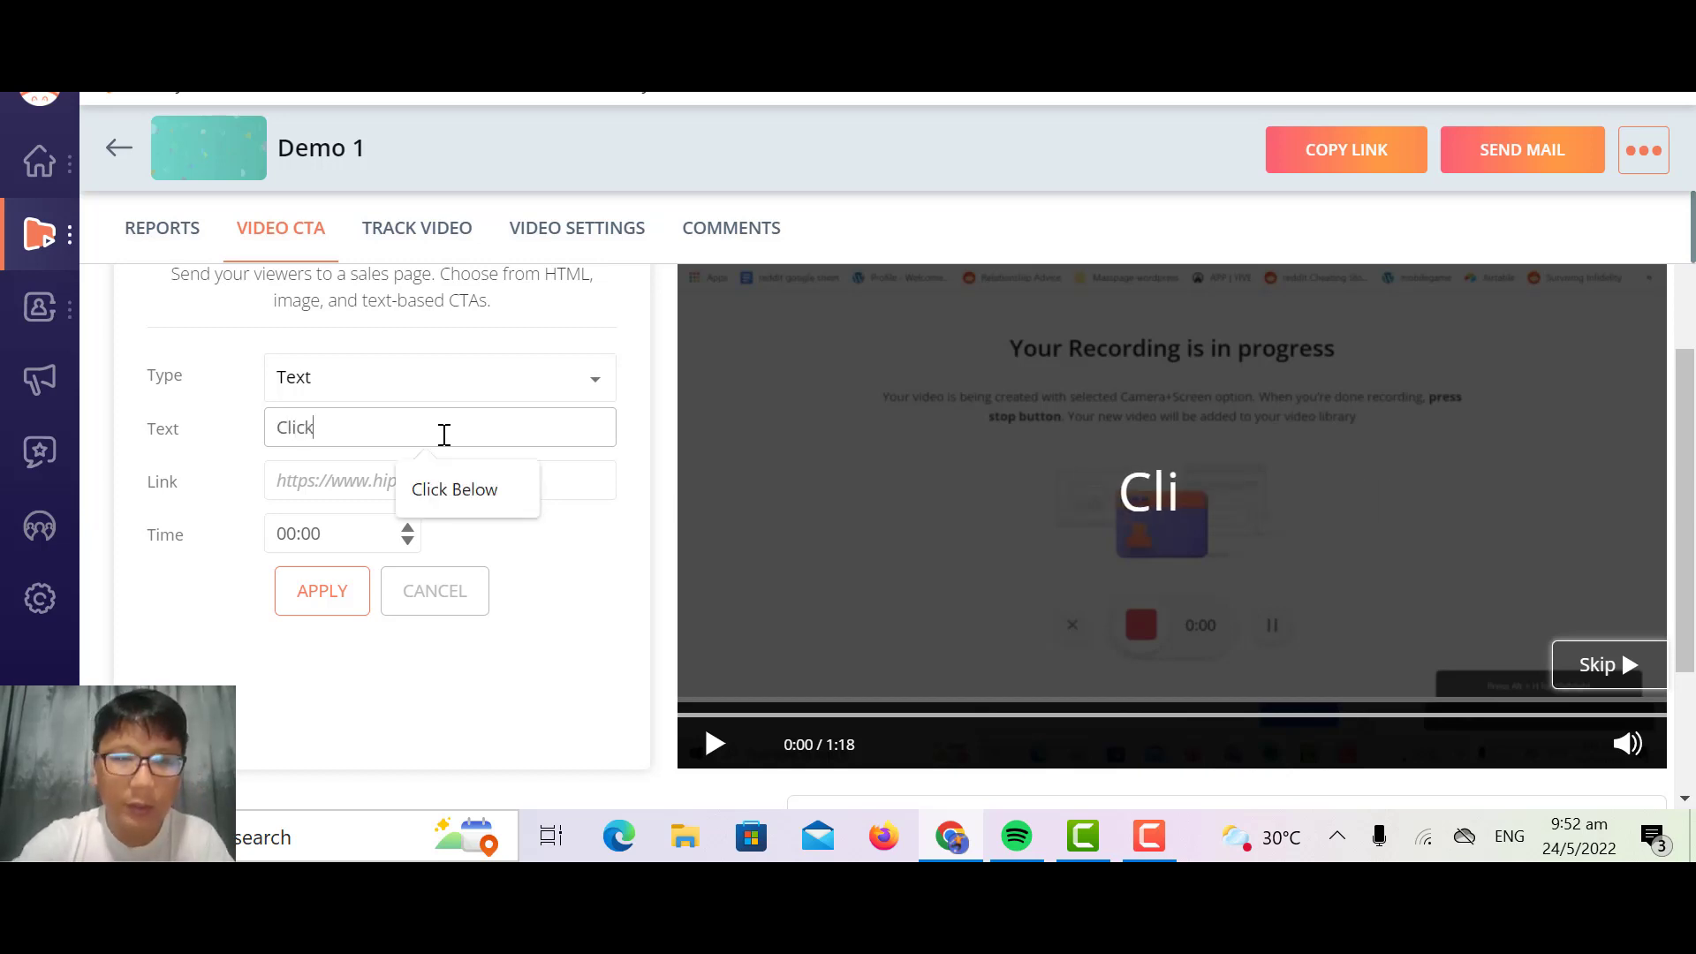
text( Here)
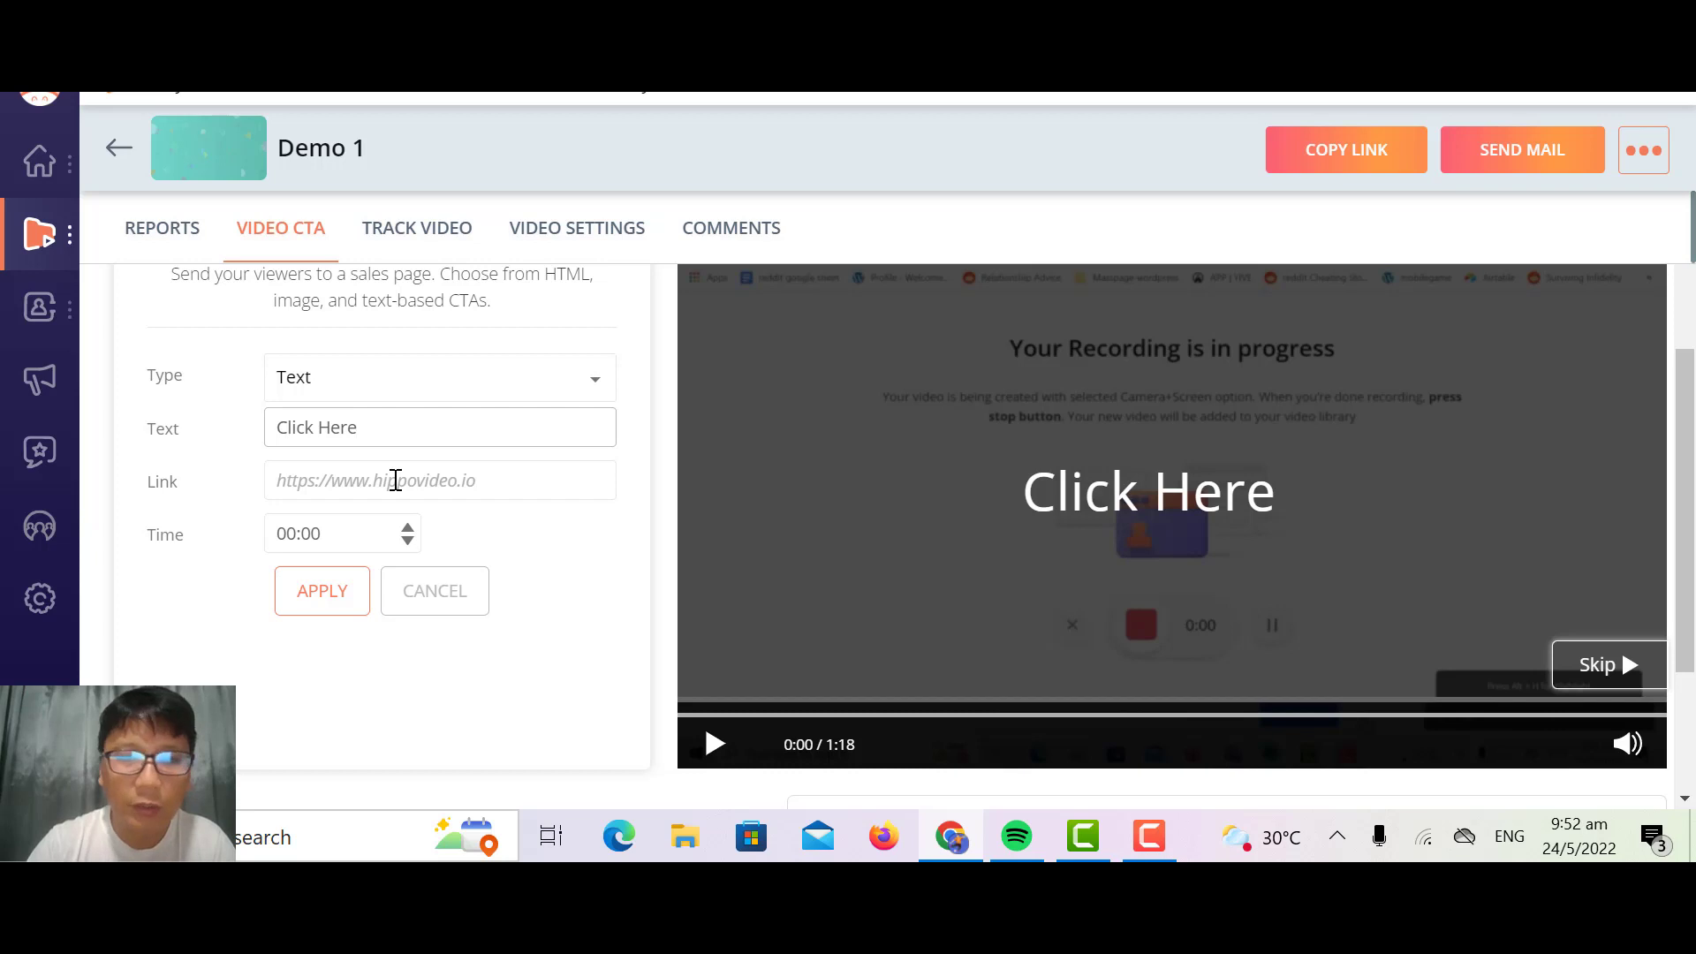
click(394, 480)
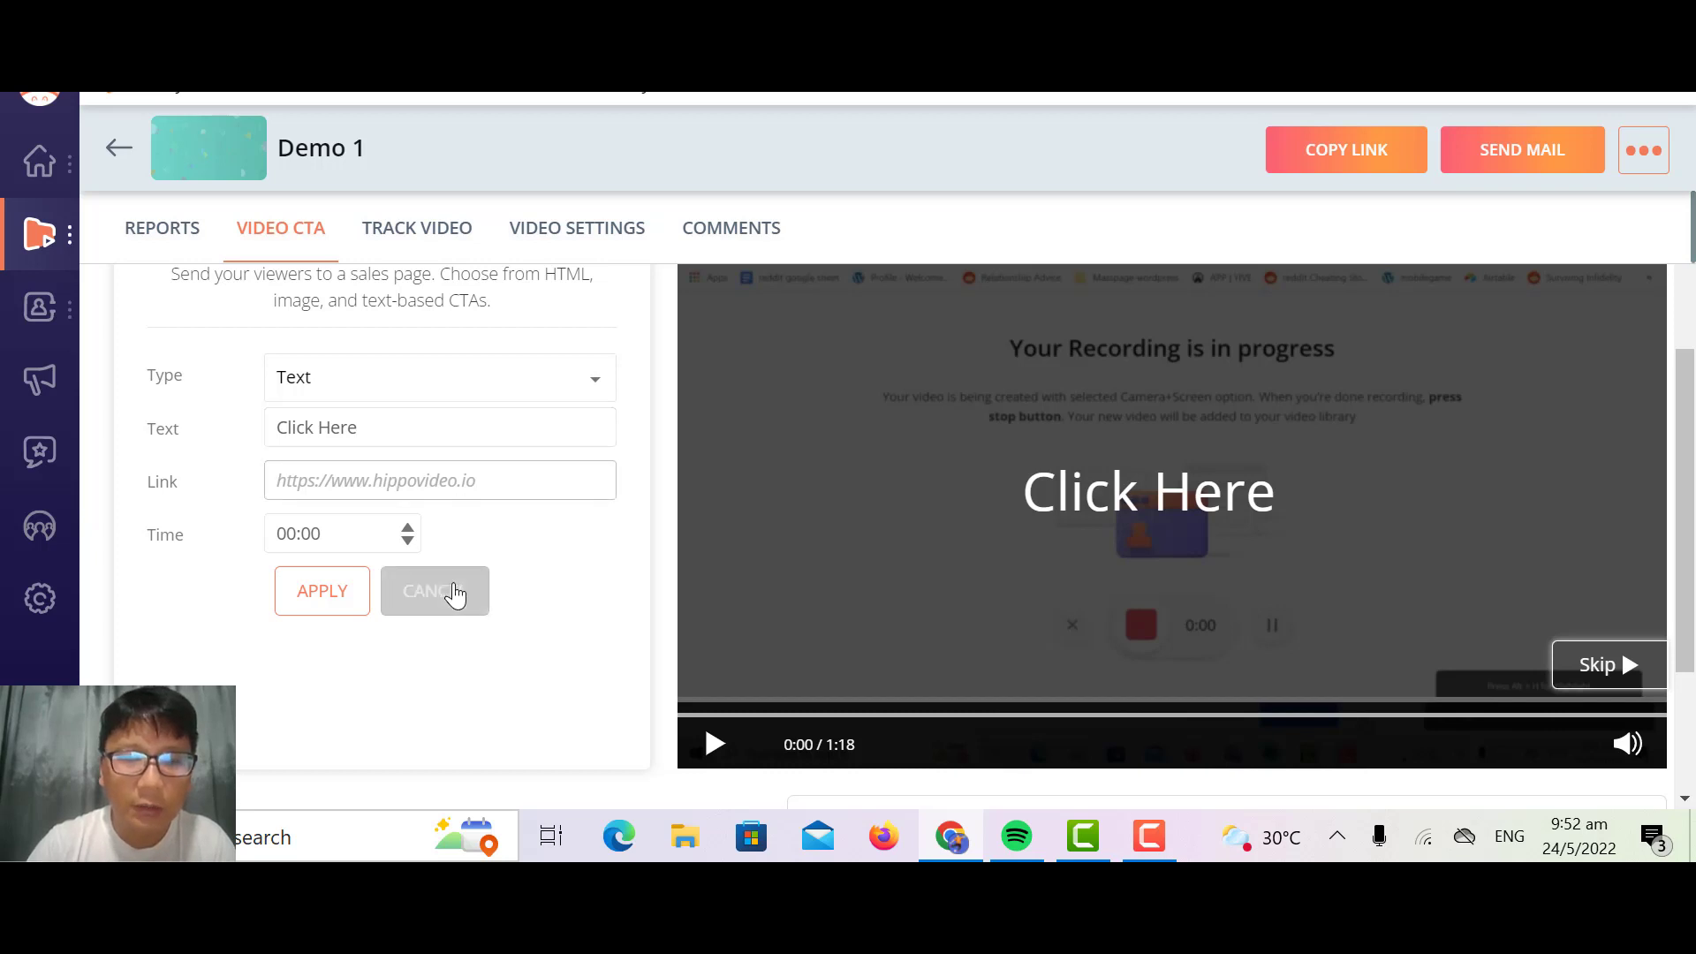
click(455, 593)
Step: Try a video annotation with the text "PRESS HERE" and cancel it
click(348, 487)
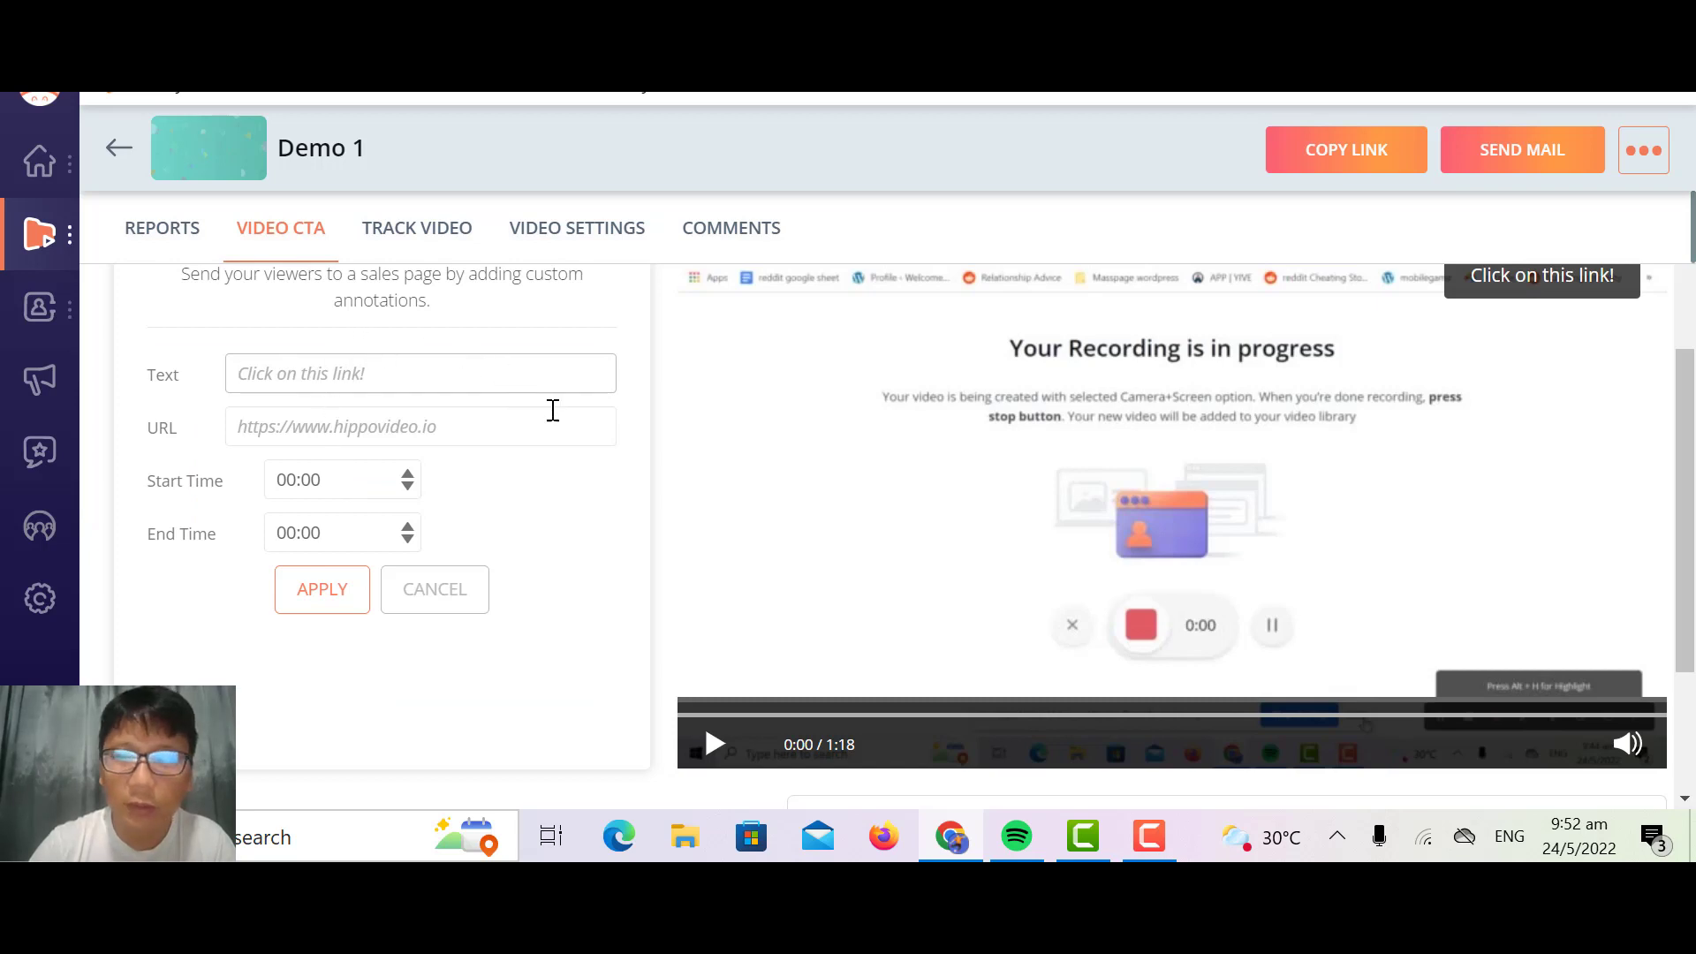
click(436, 371)
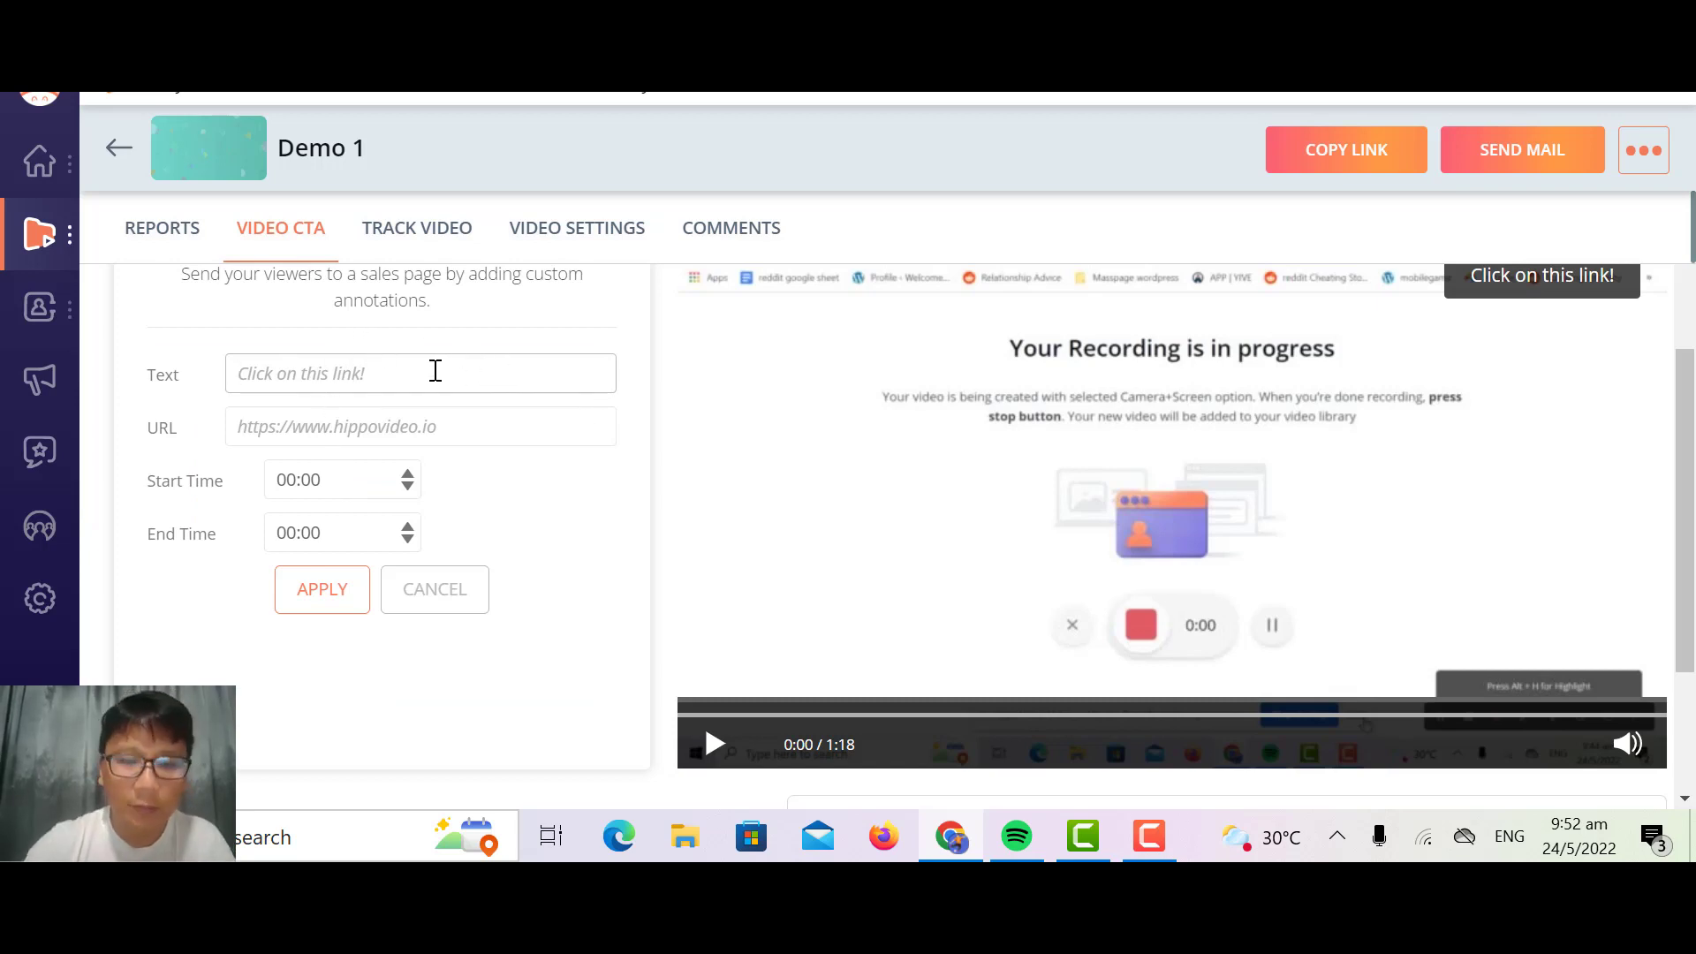
text(PRE)
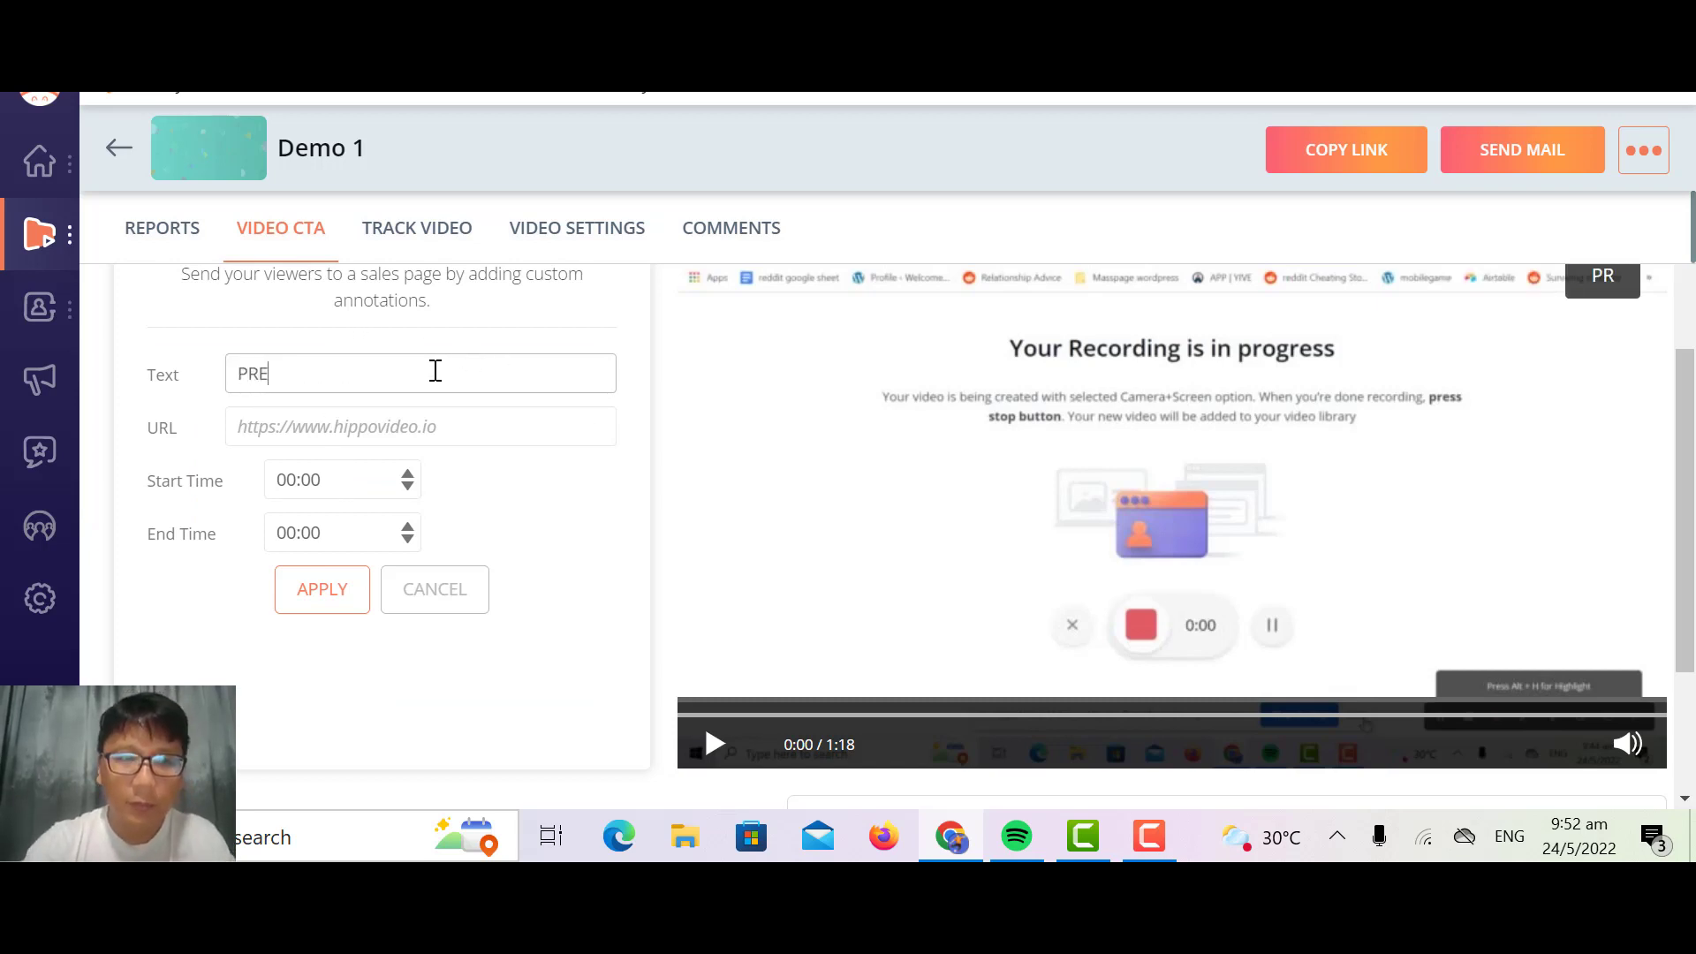
text(SS HERE)
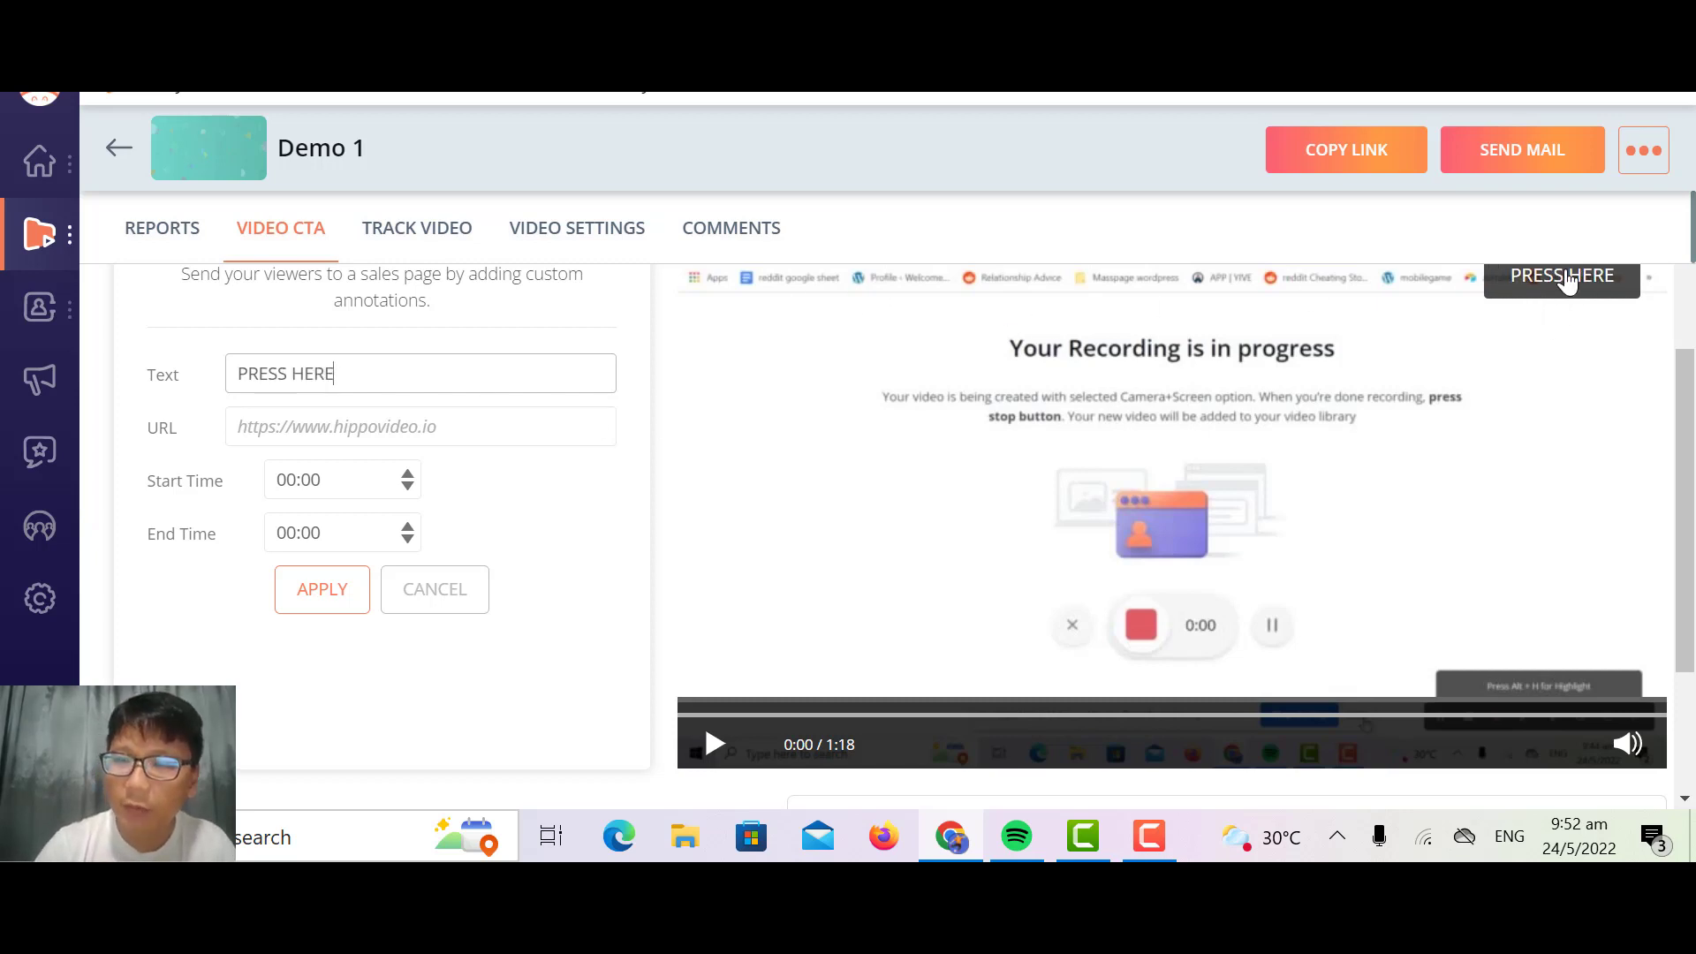
click(433, 588)
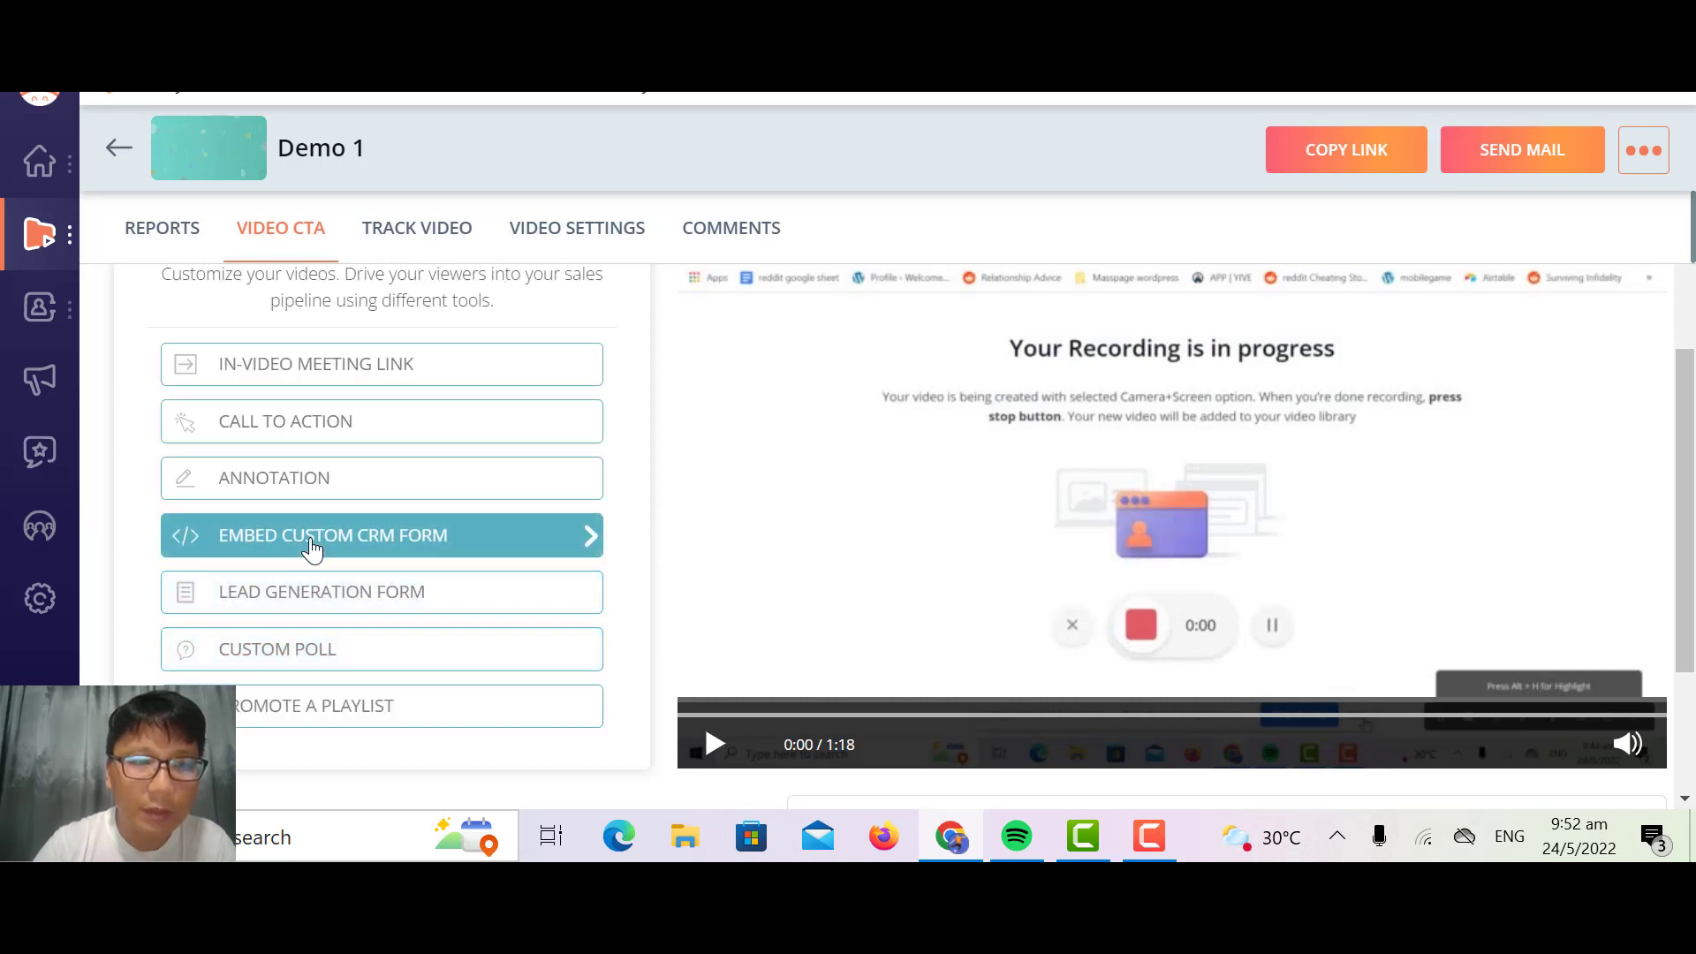
Step: Try the company name option in a lead generation form, review its other settings, and cancel the form
click(371, 599)
click(159, 327)
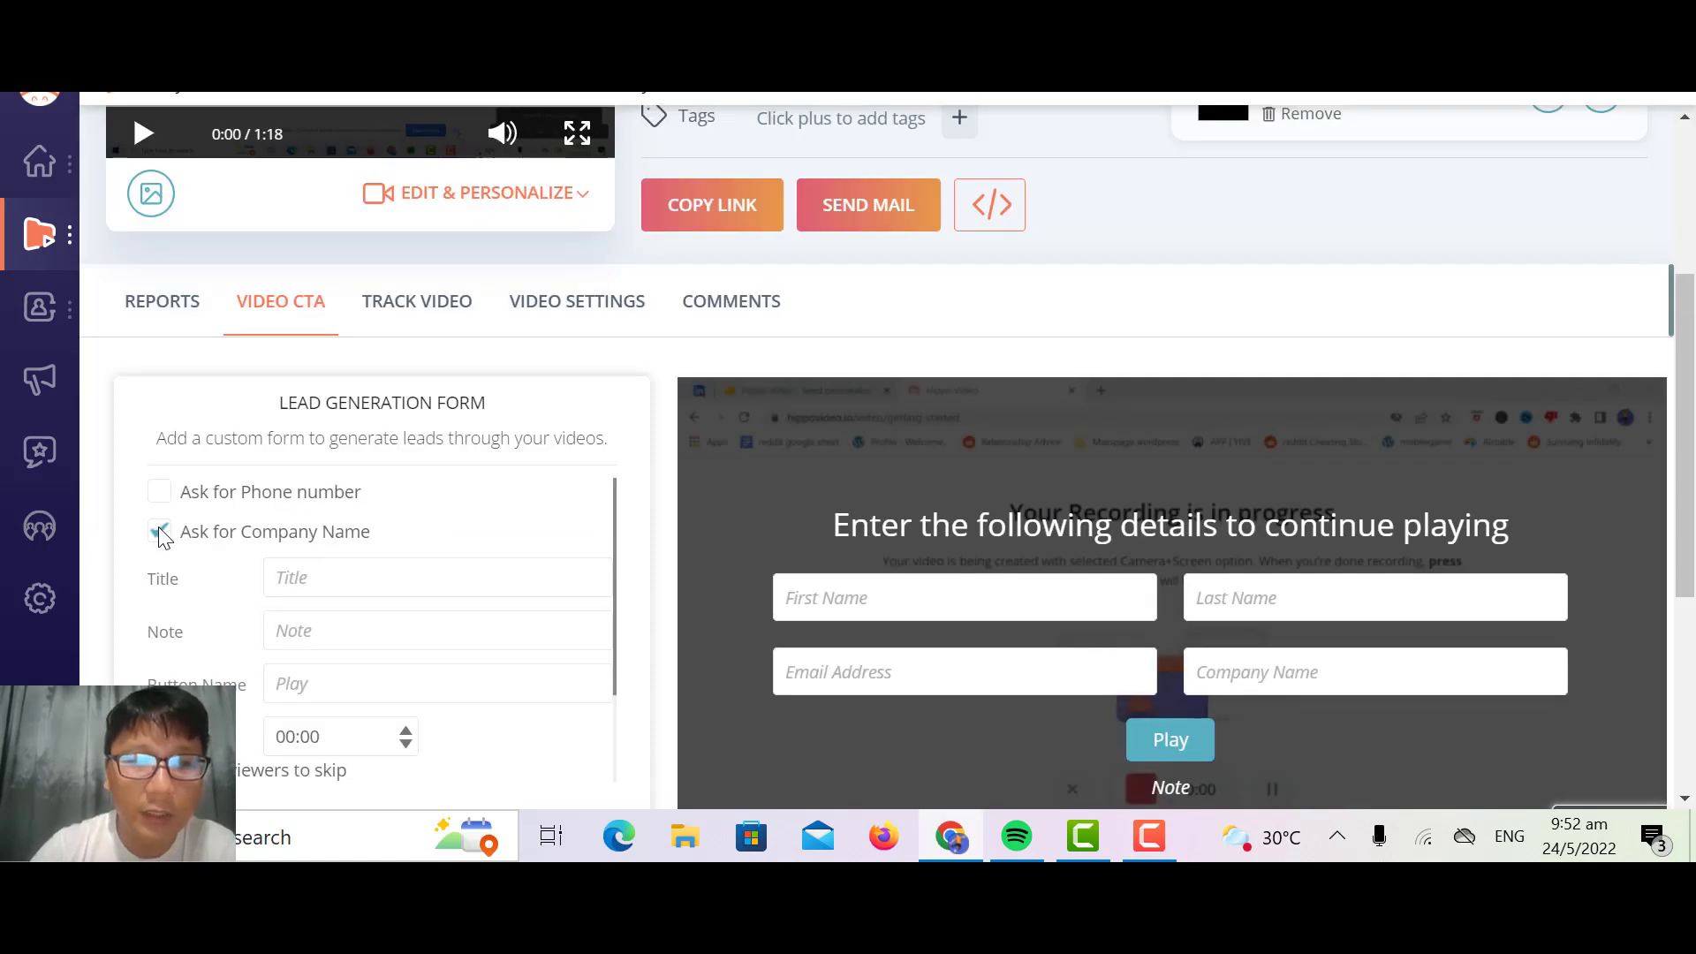
click(160, 532)
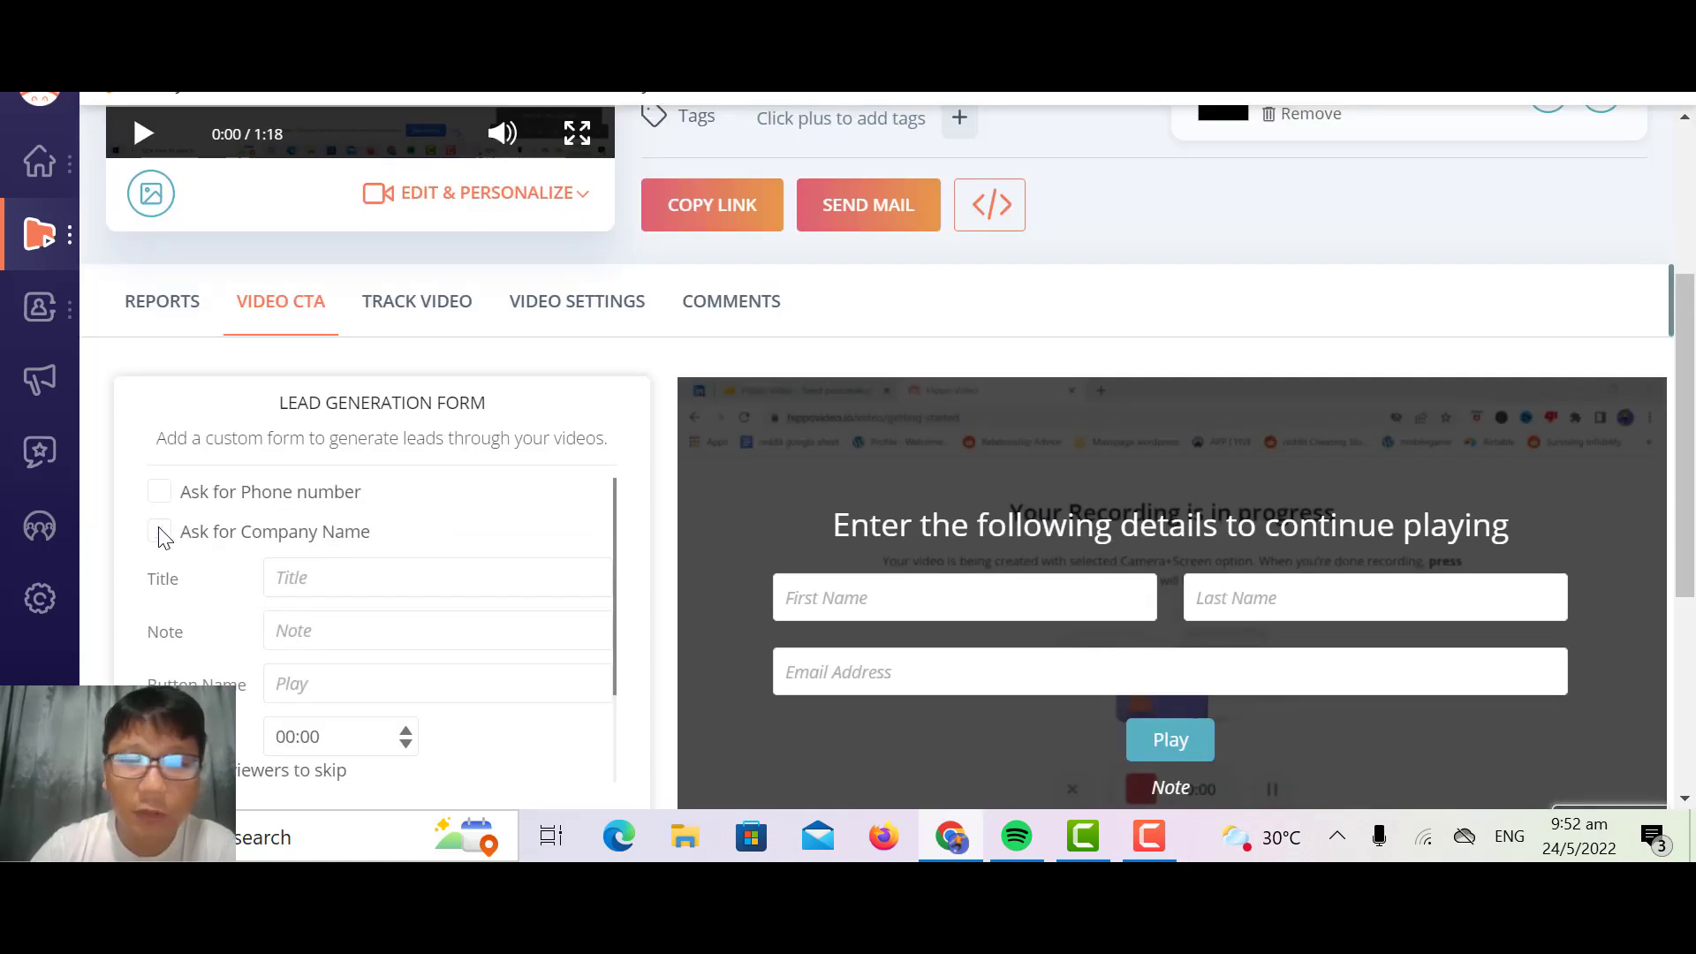
scroll(162, 537, down, 2)
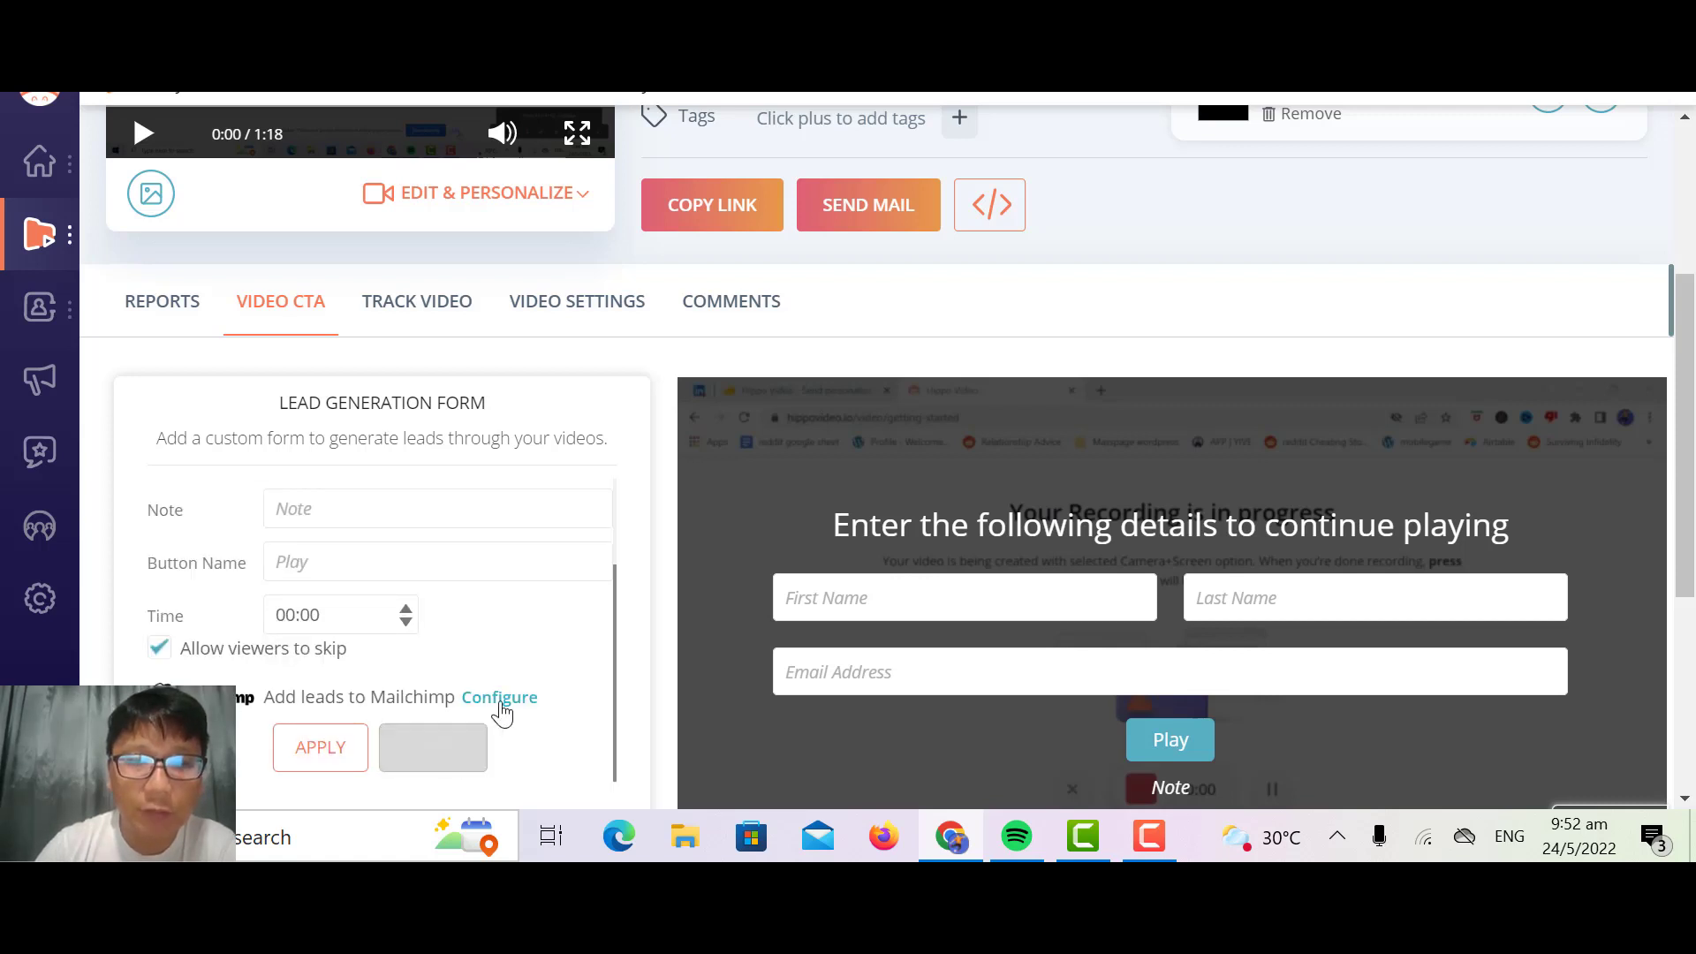
click(463, 747)
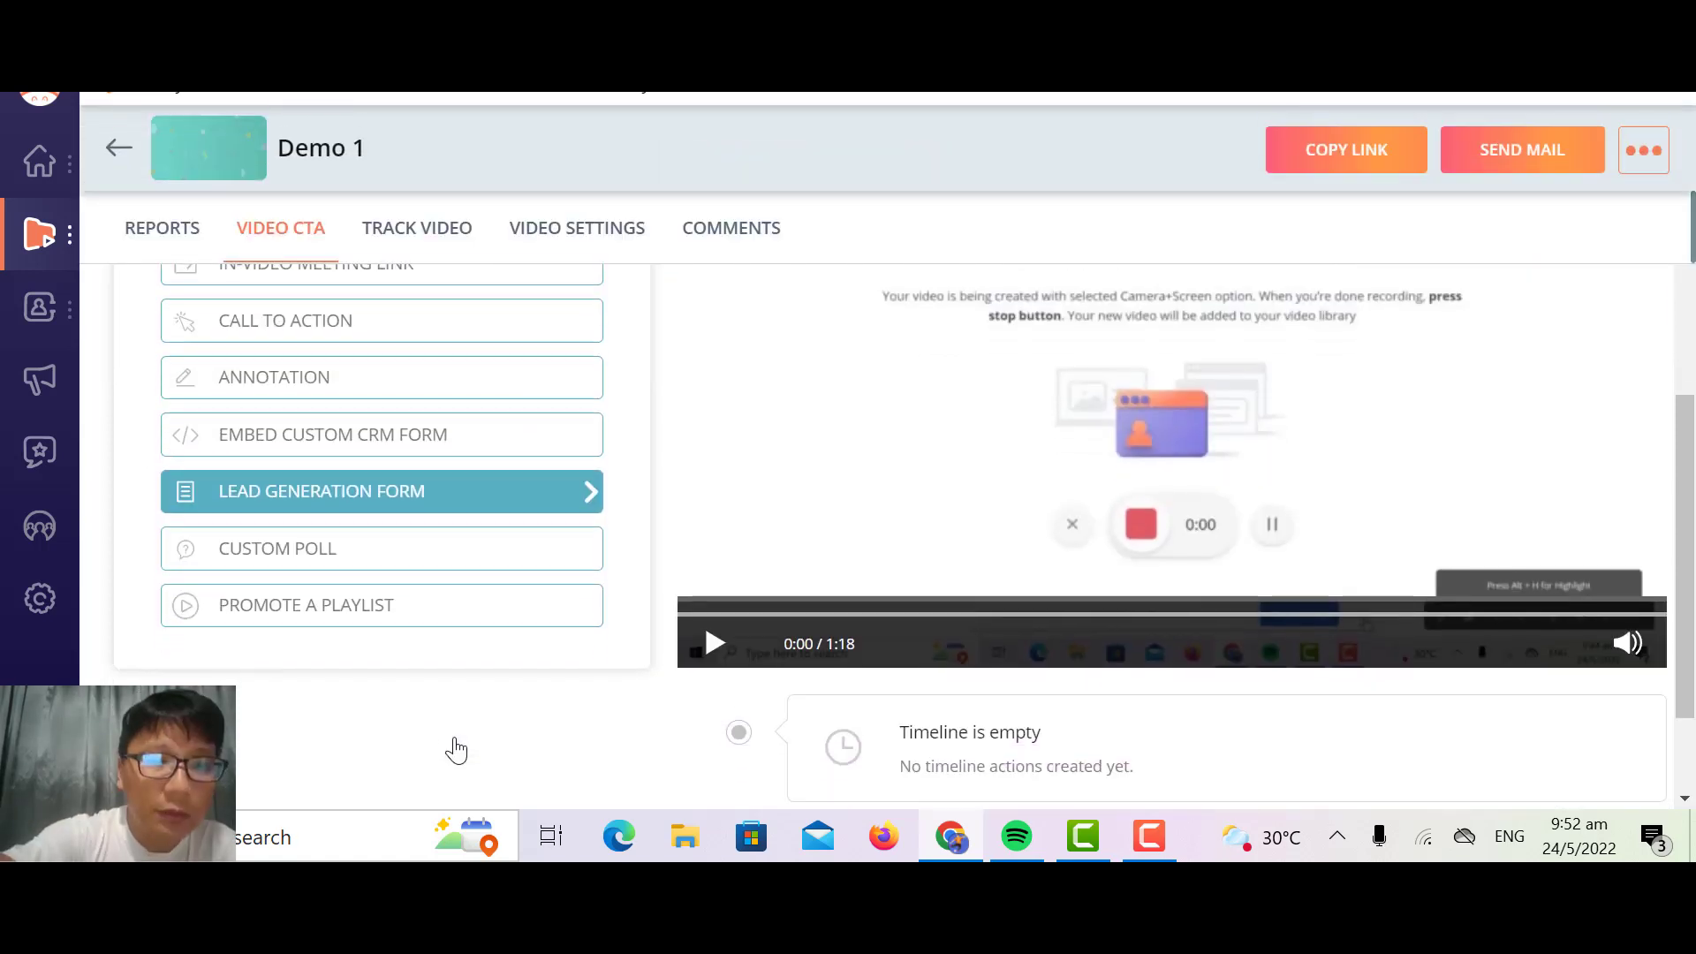
Step: Examine the question, answer option, button and time fields of a custom poll and cancel it
click(337, 565)
scroll(334, 568, up, 3)
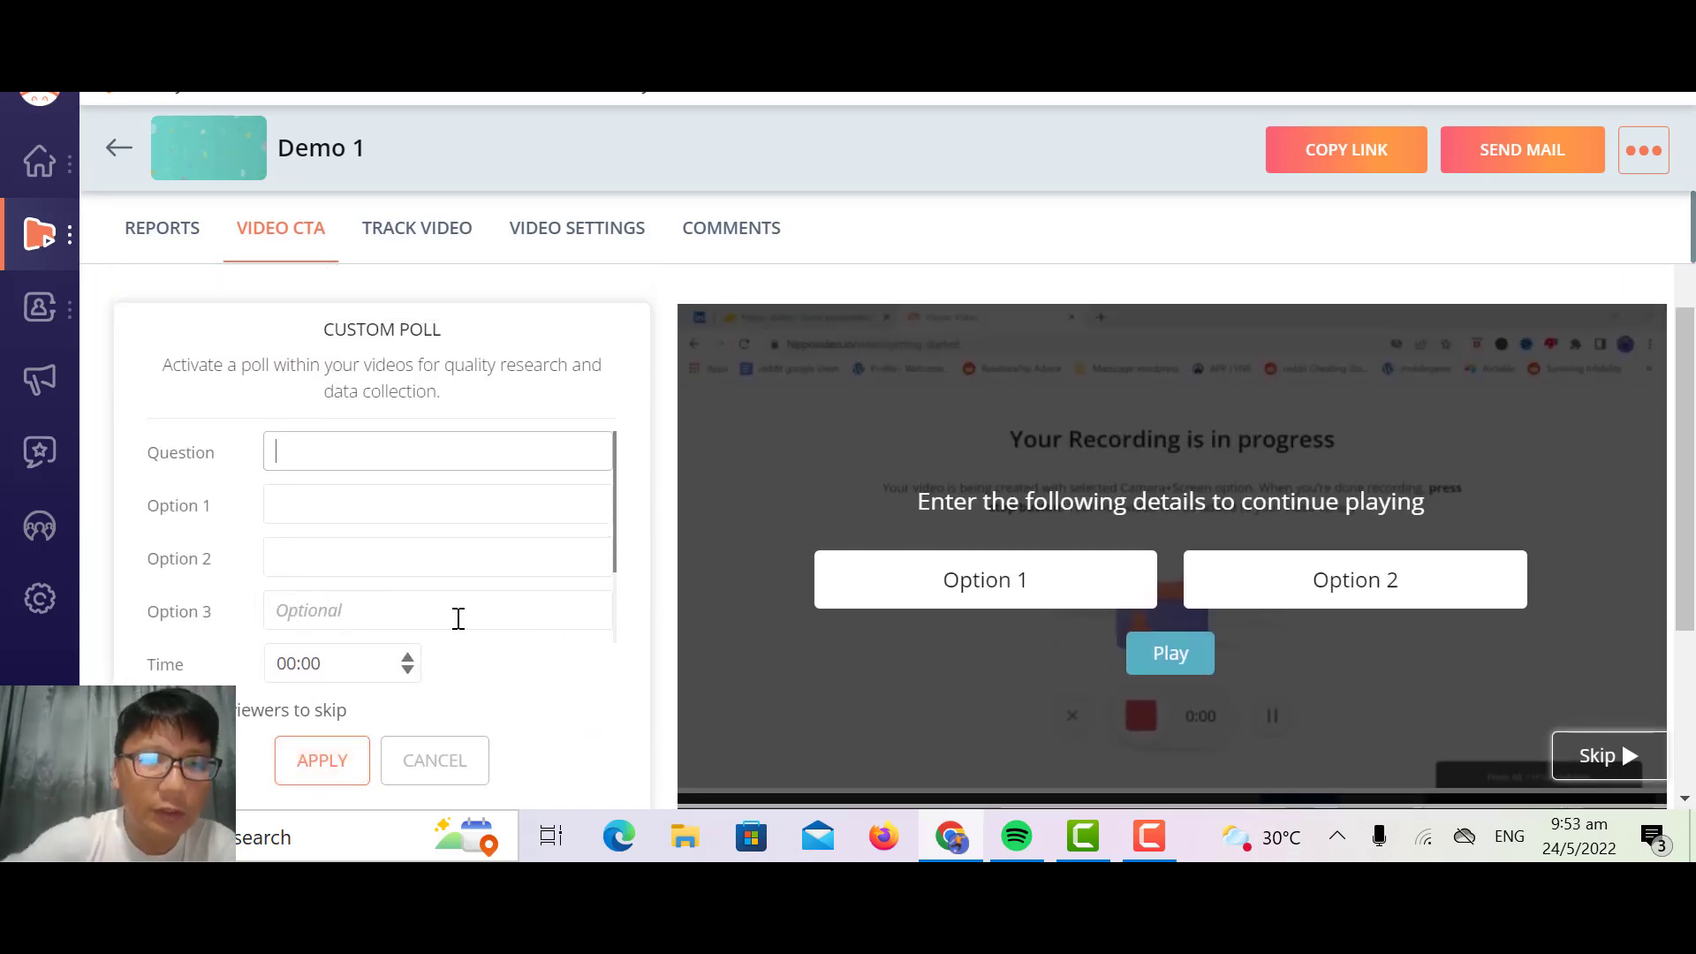
scroll(458, 619, down, 2)
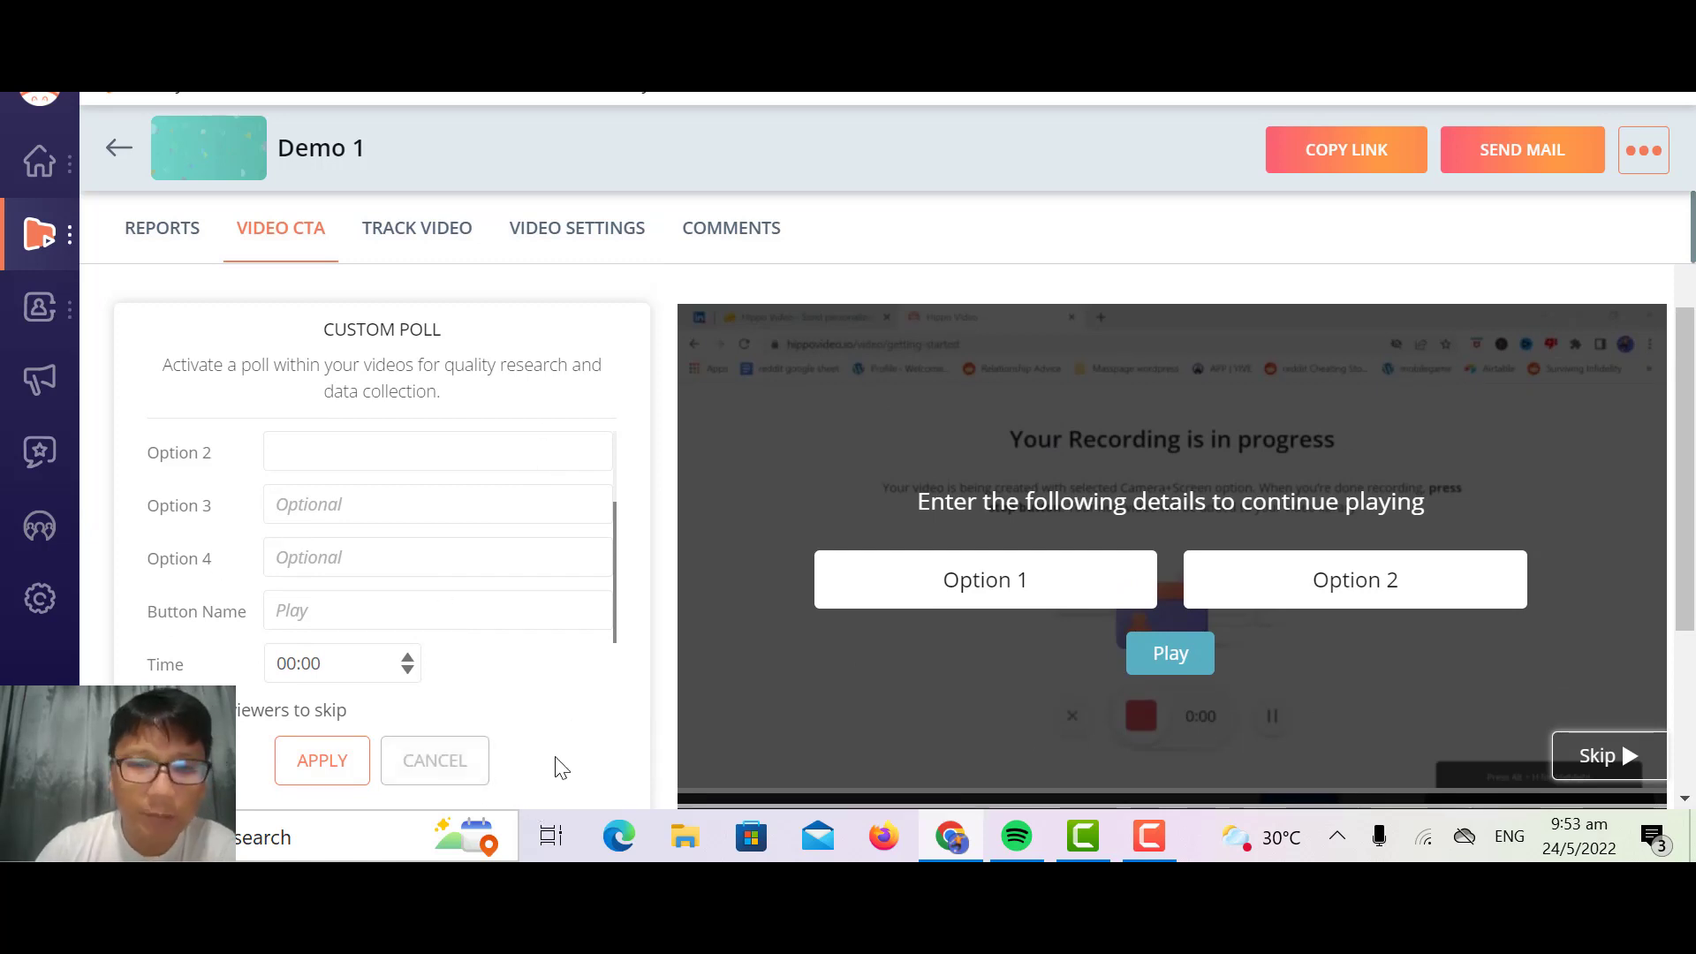
click(439, 770)
Step: View the Promote a Playlist action and return to the video's timeline actions and details
scroll(443, 782, down, 1)
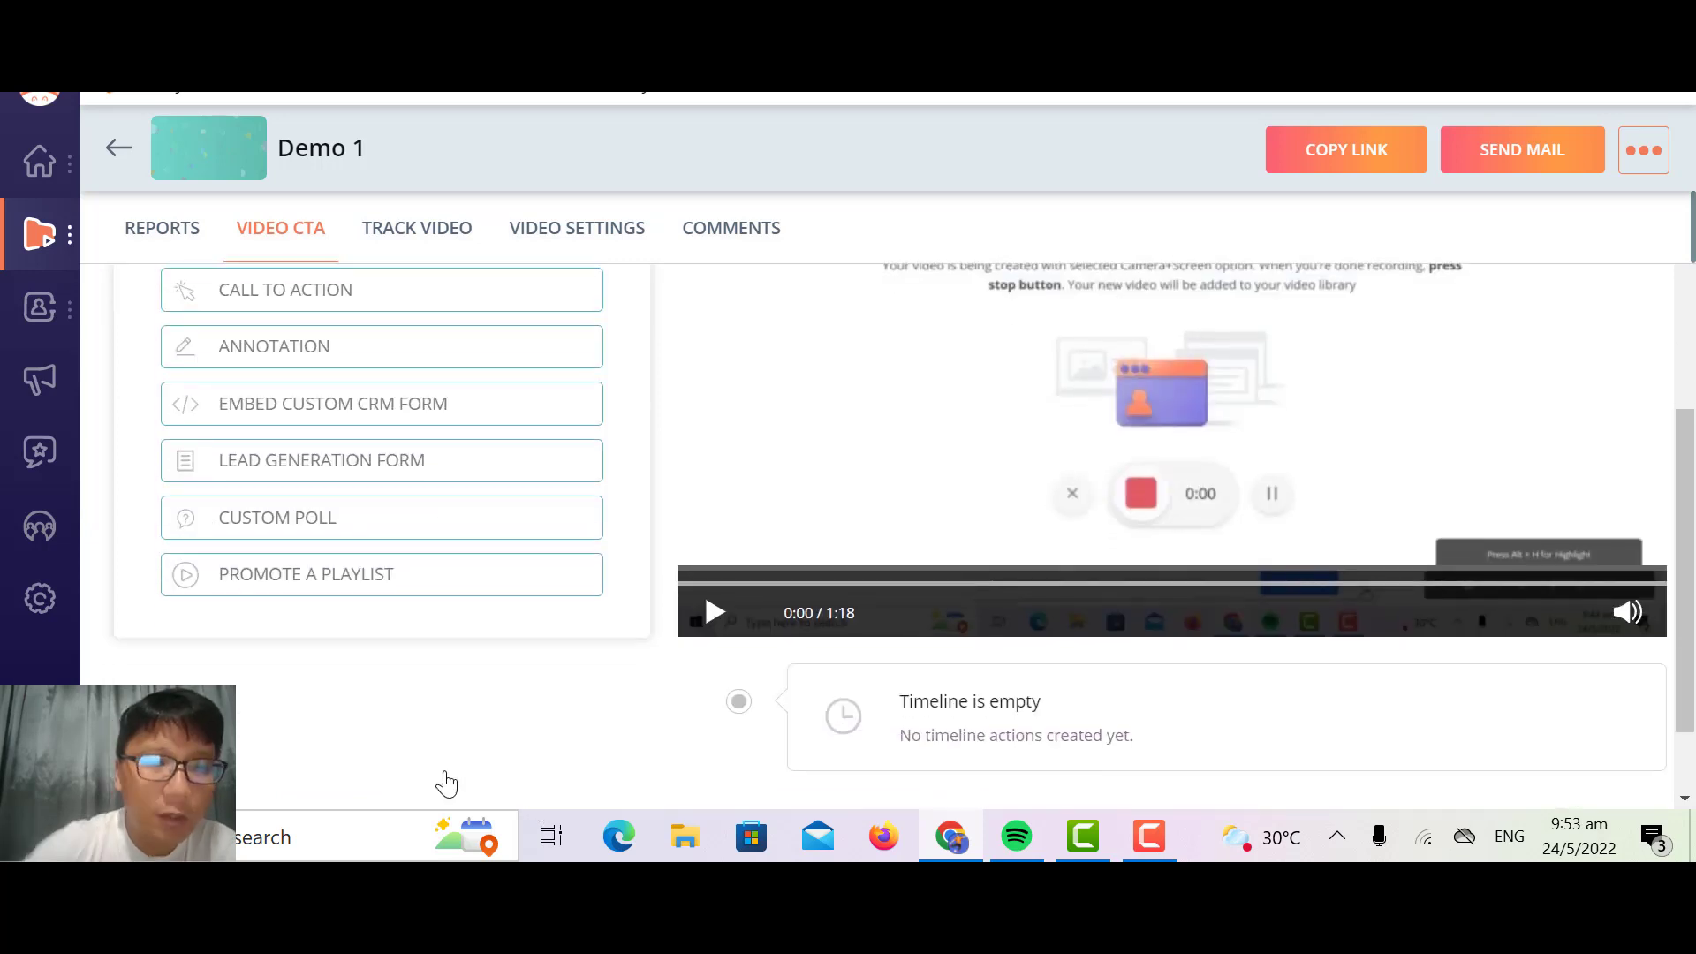
click(356, 568)
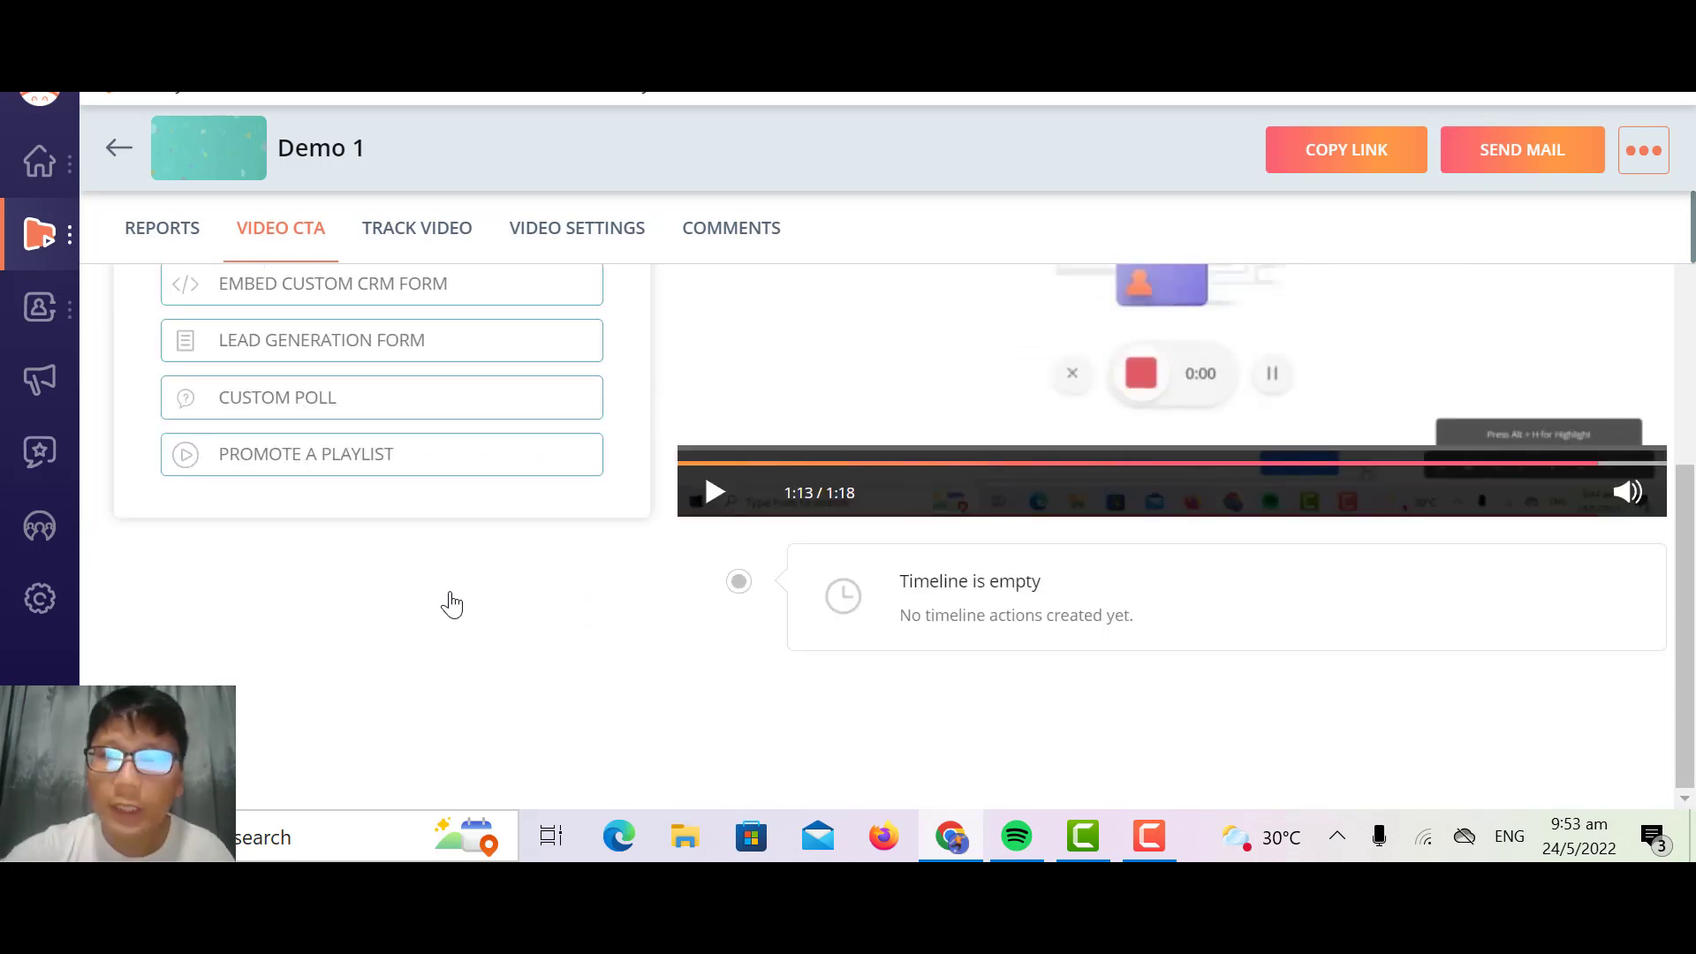
scroll(452, 604, up, 10)
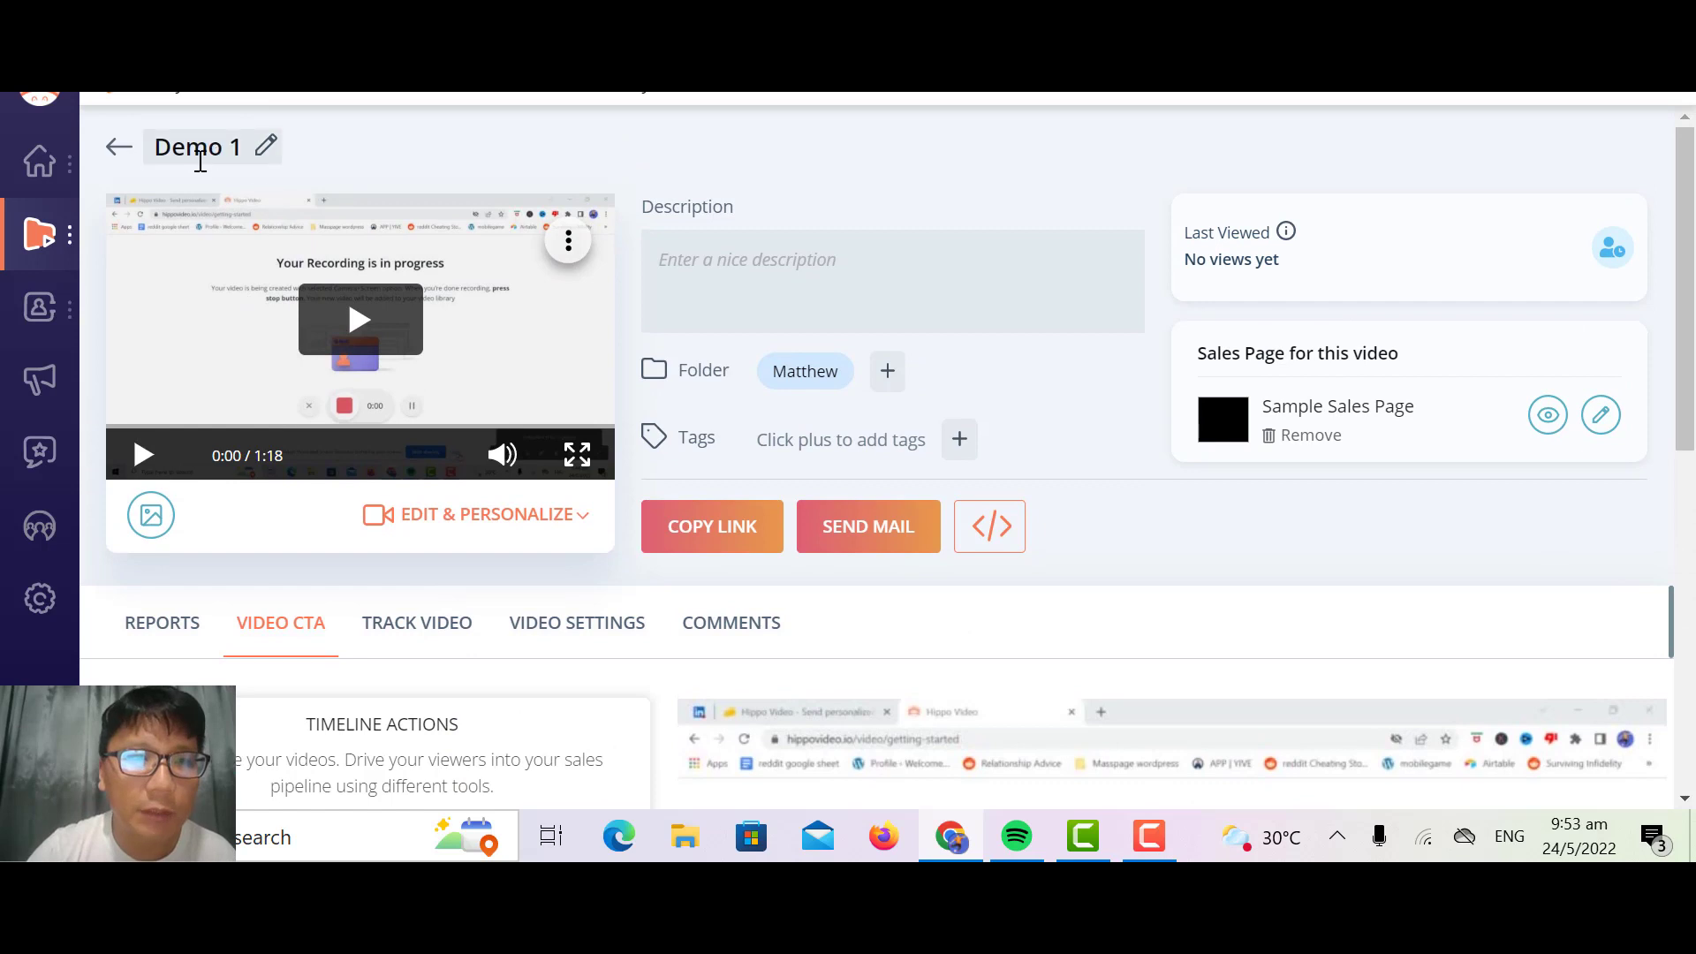
Step: Leave the Demo 1 video, view the Videos & Documents folders in the library, and open the default folder
click(113, 152)
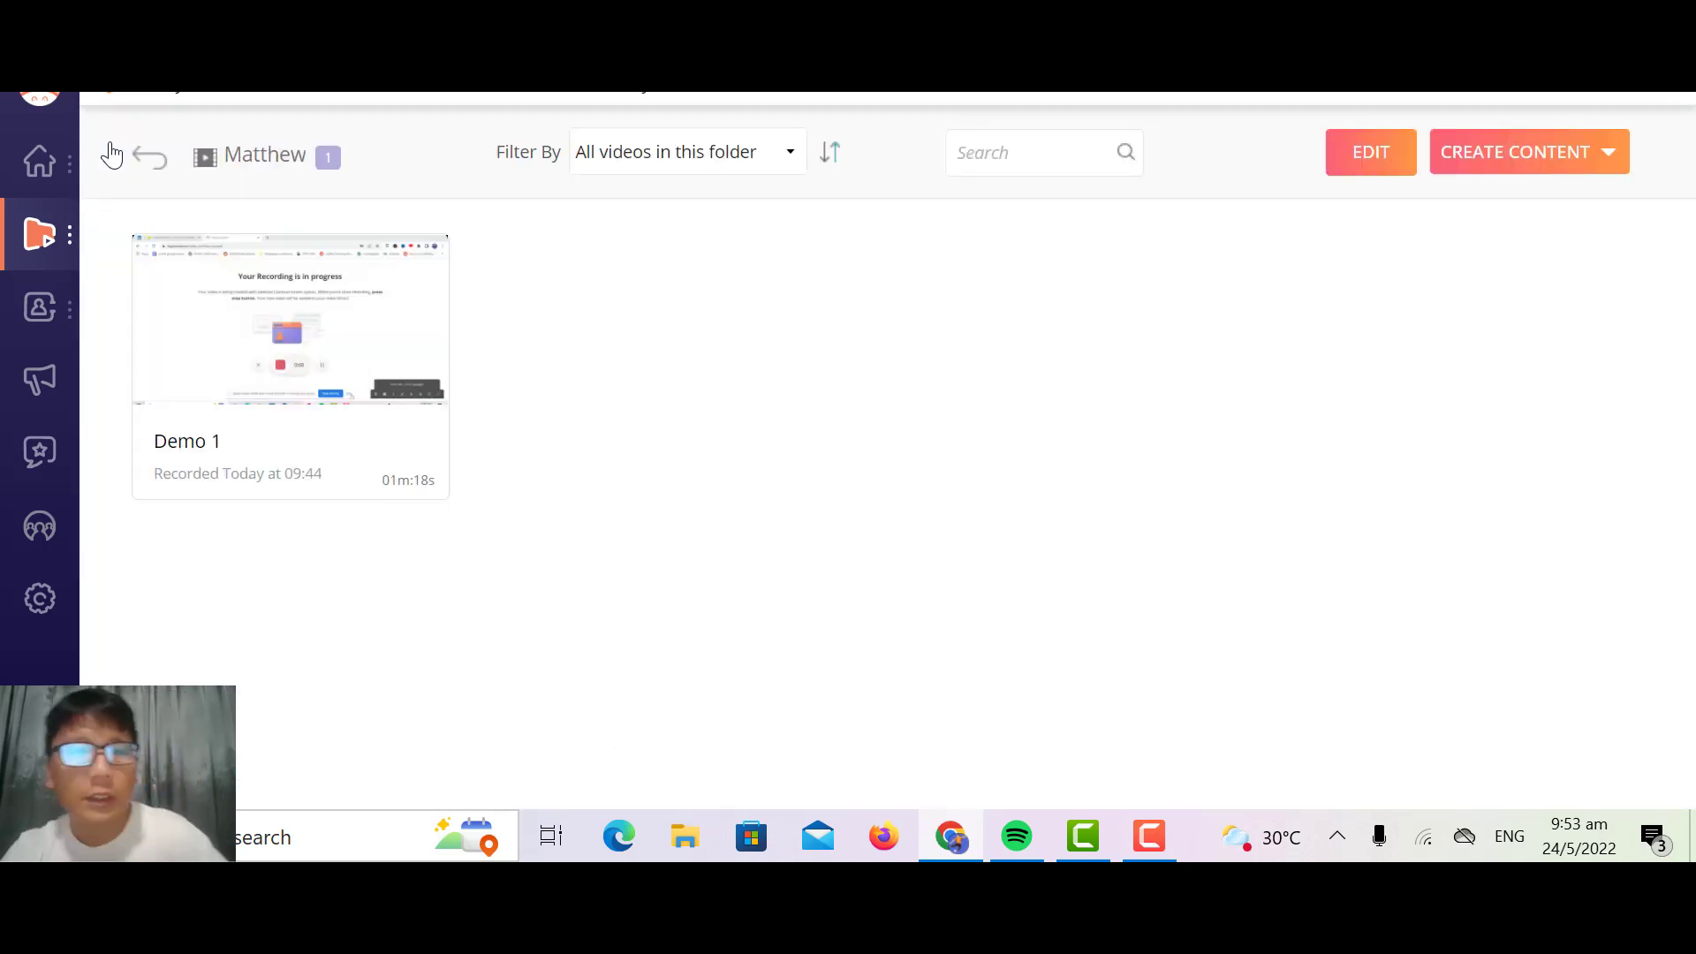
mouse_move(337, 383)
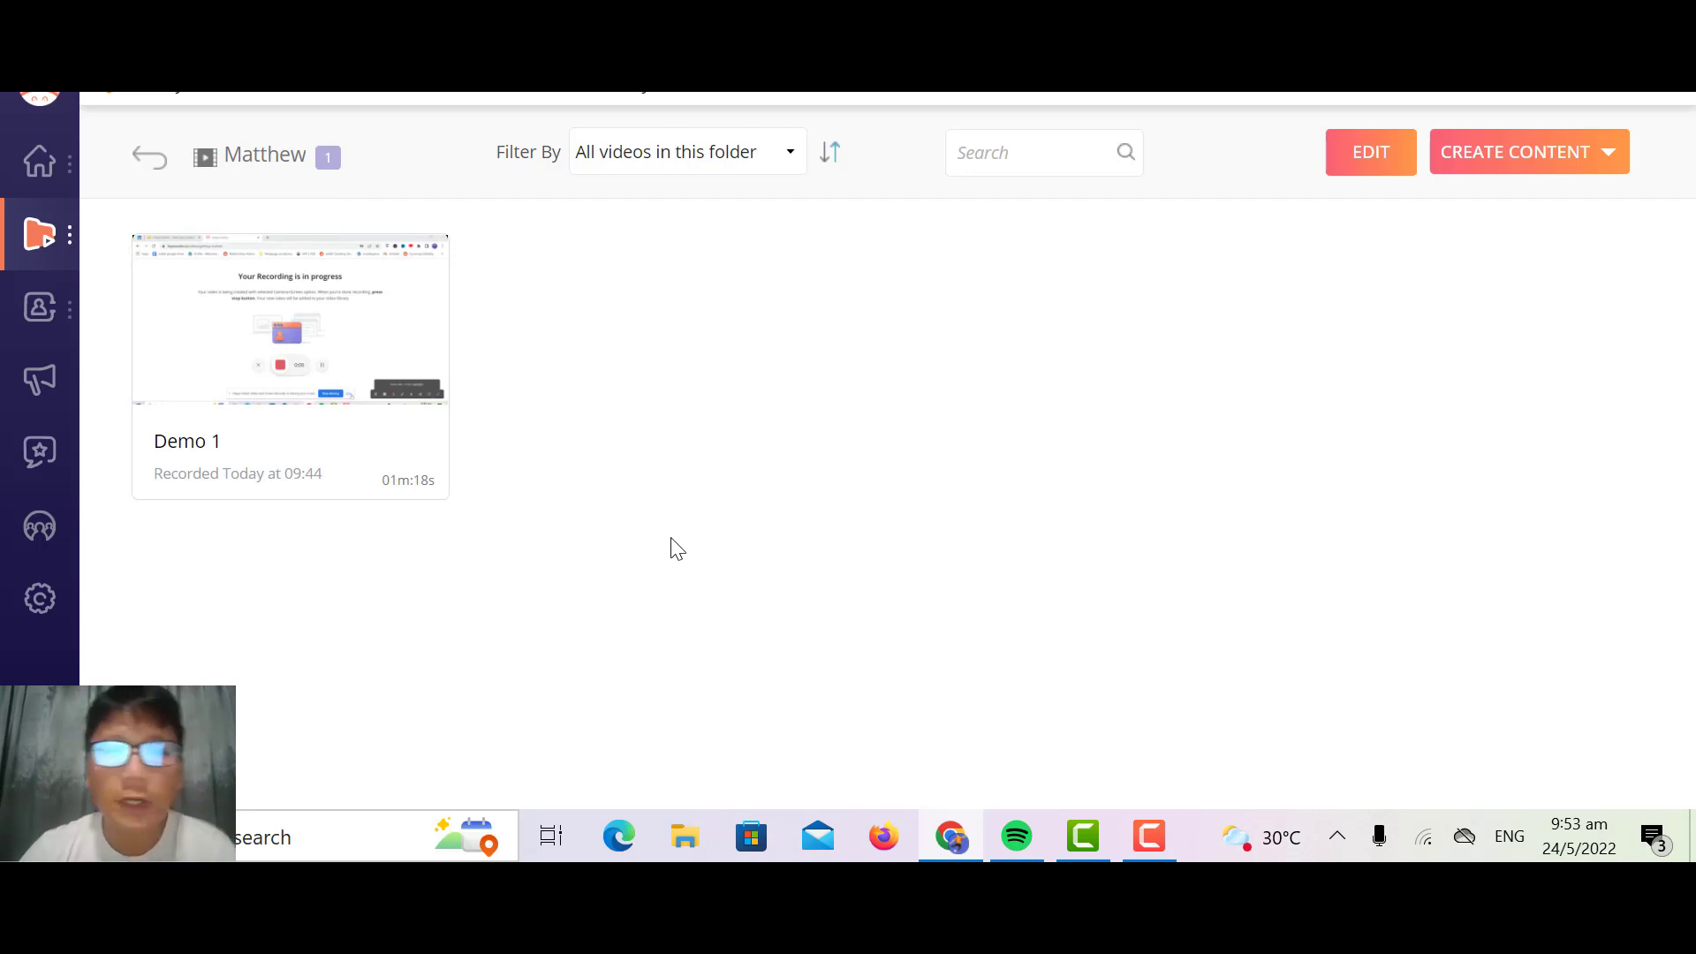
mouse_move(40, 234)
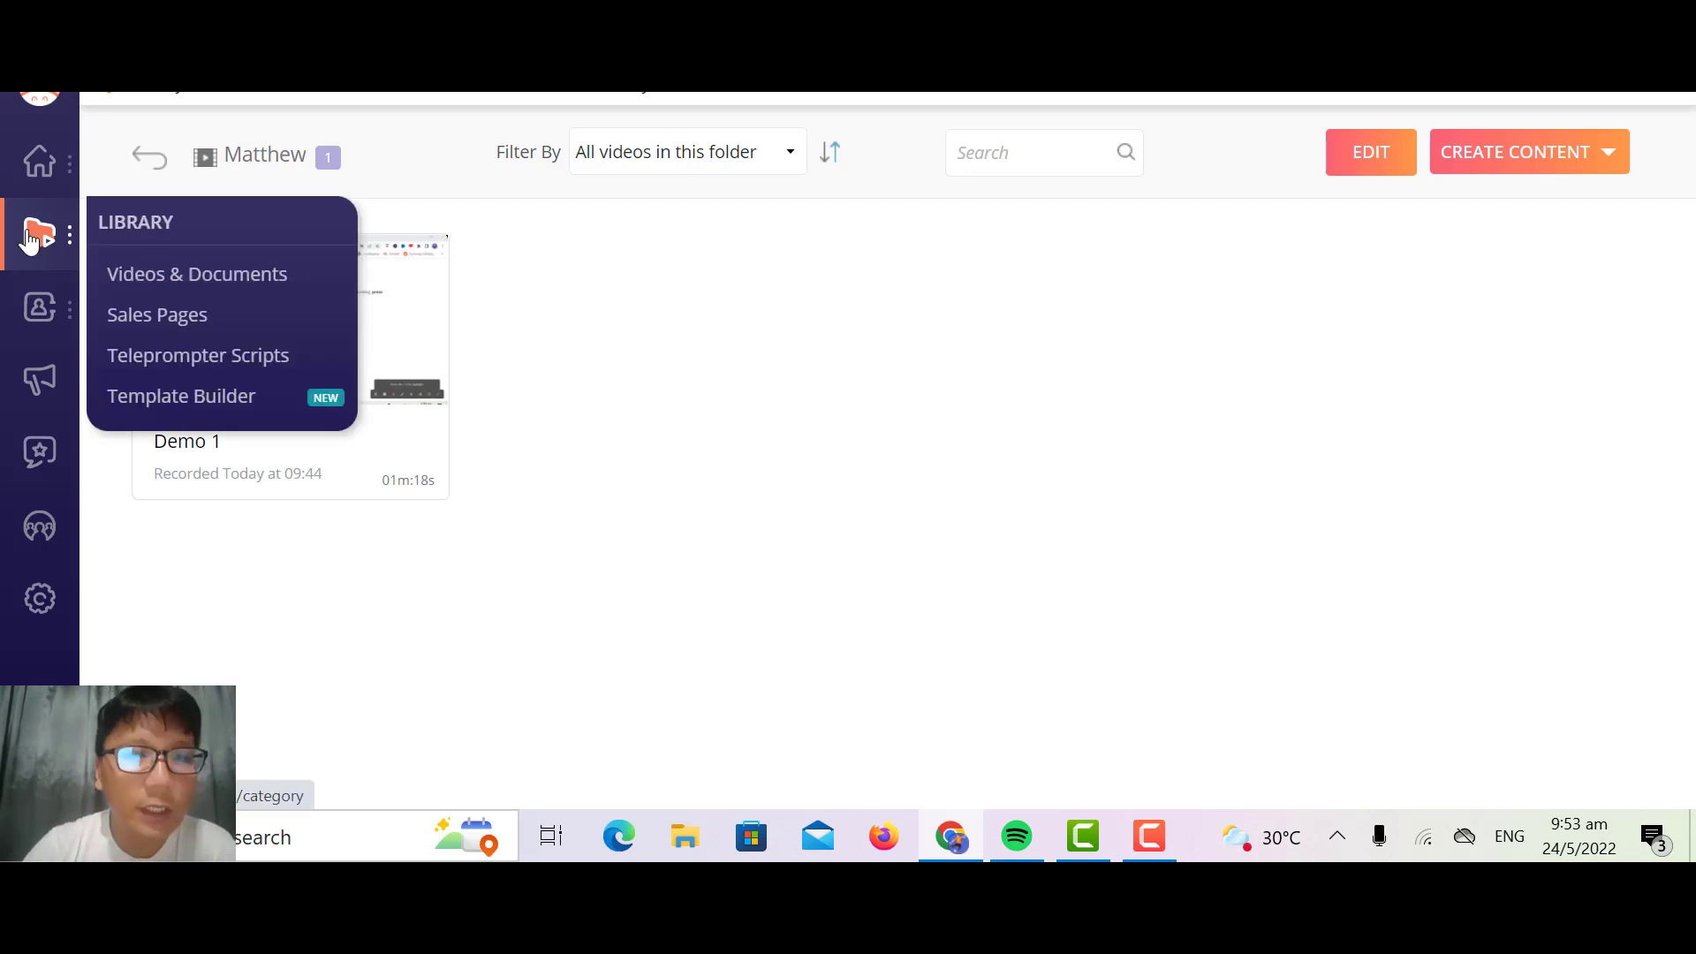
click(160, 281)
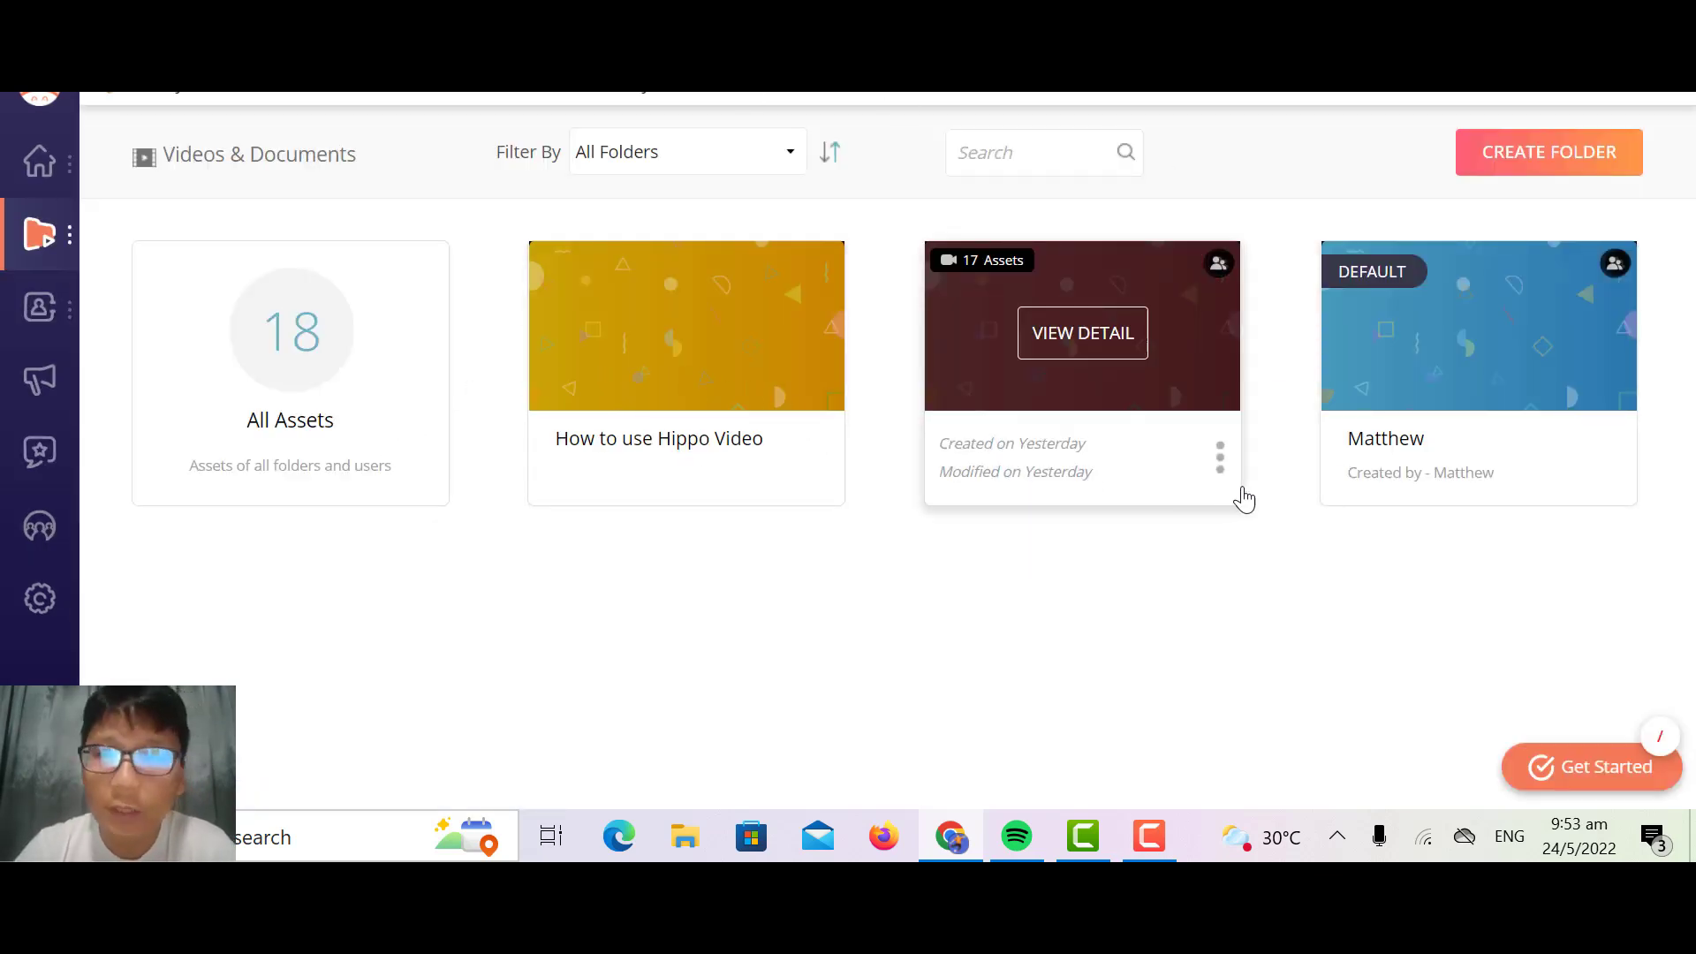
mouse_move(1446, 443)
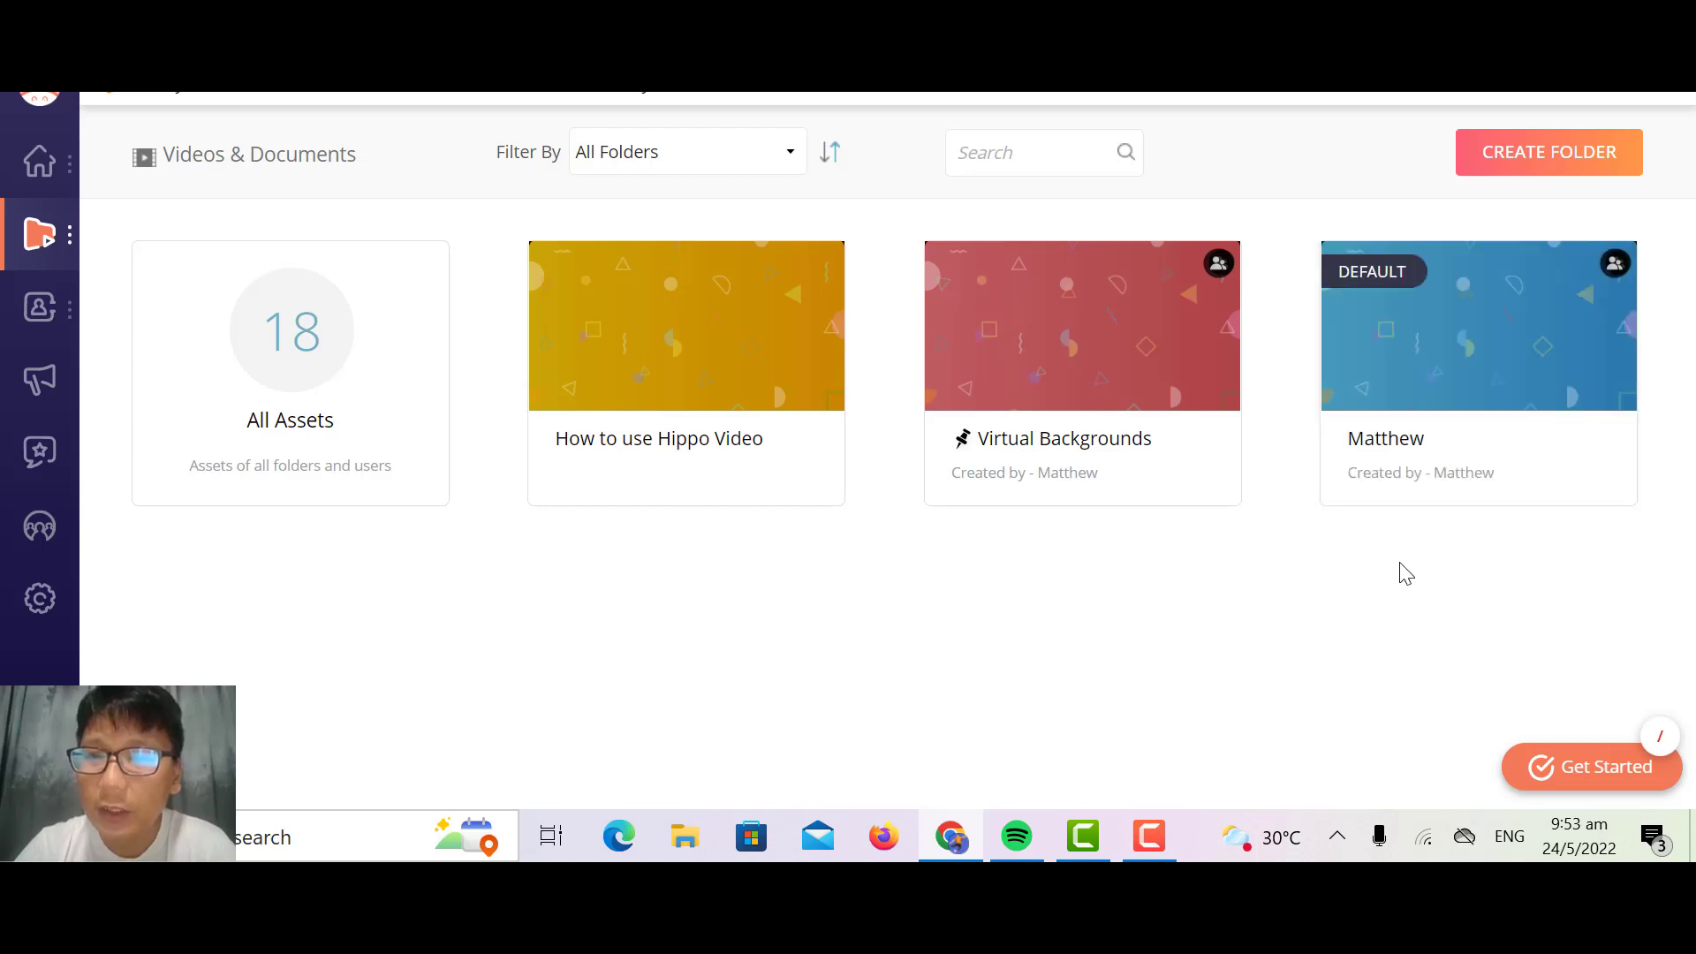
click(1431, 384)
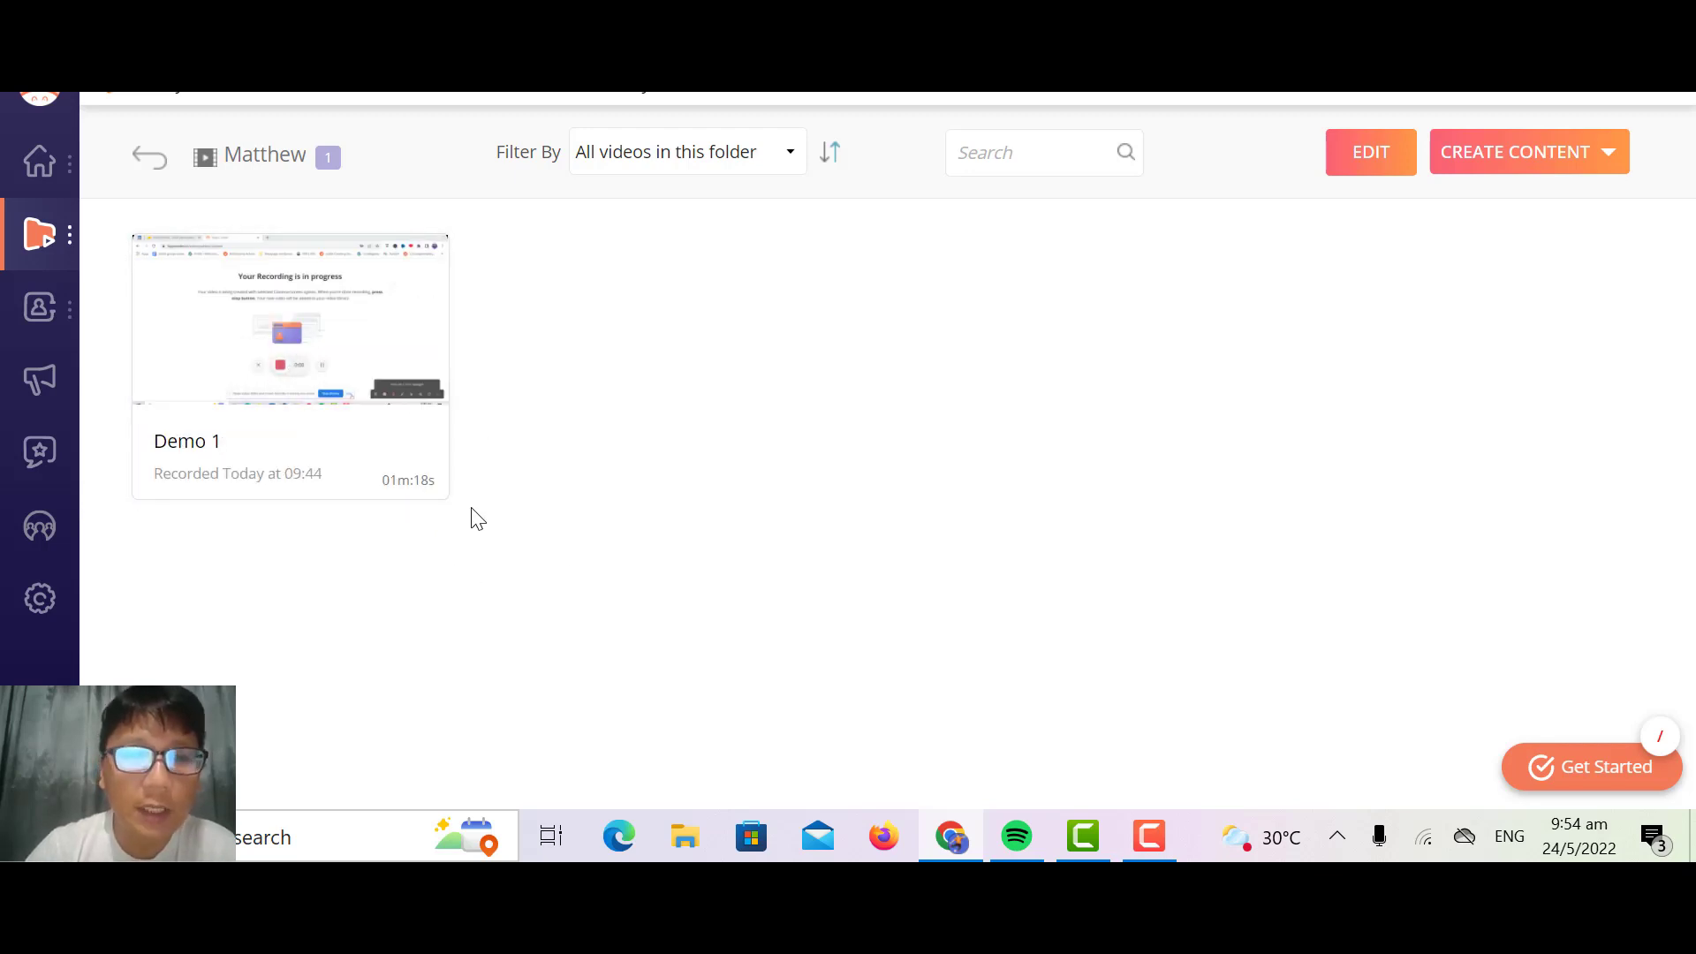
click(432, 452)
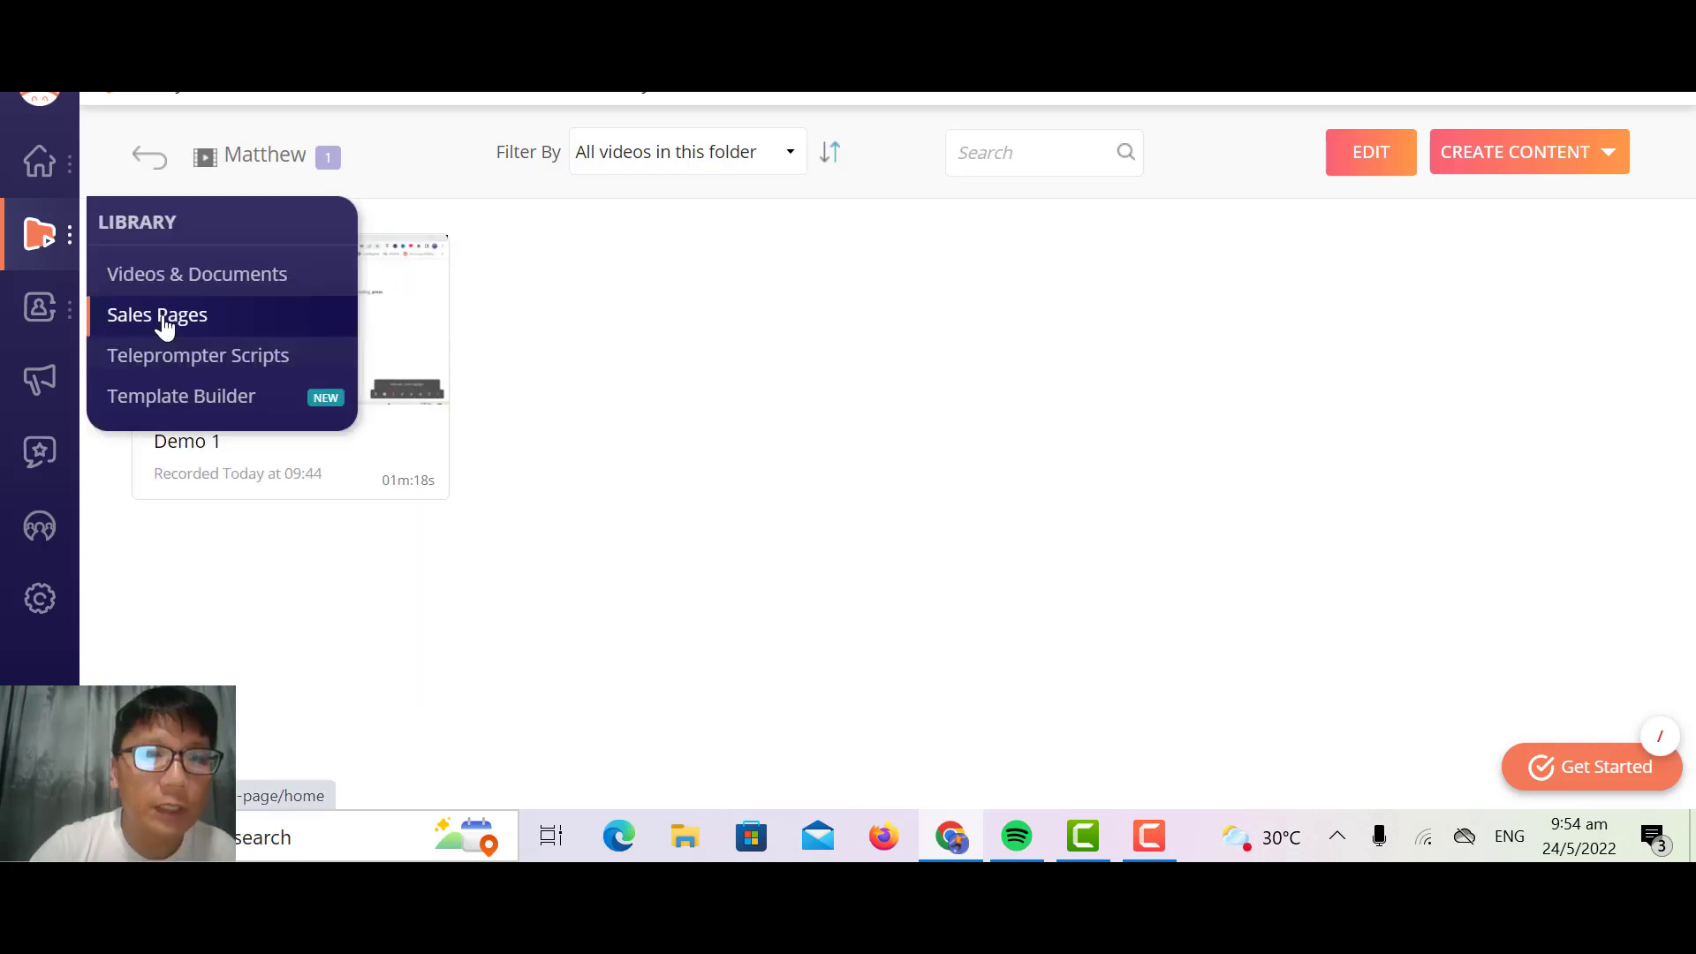
Step: Examine the library's Sales Pages, including the existing templates and the option for creating a new sales page
click(165, 320)
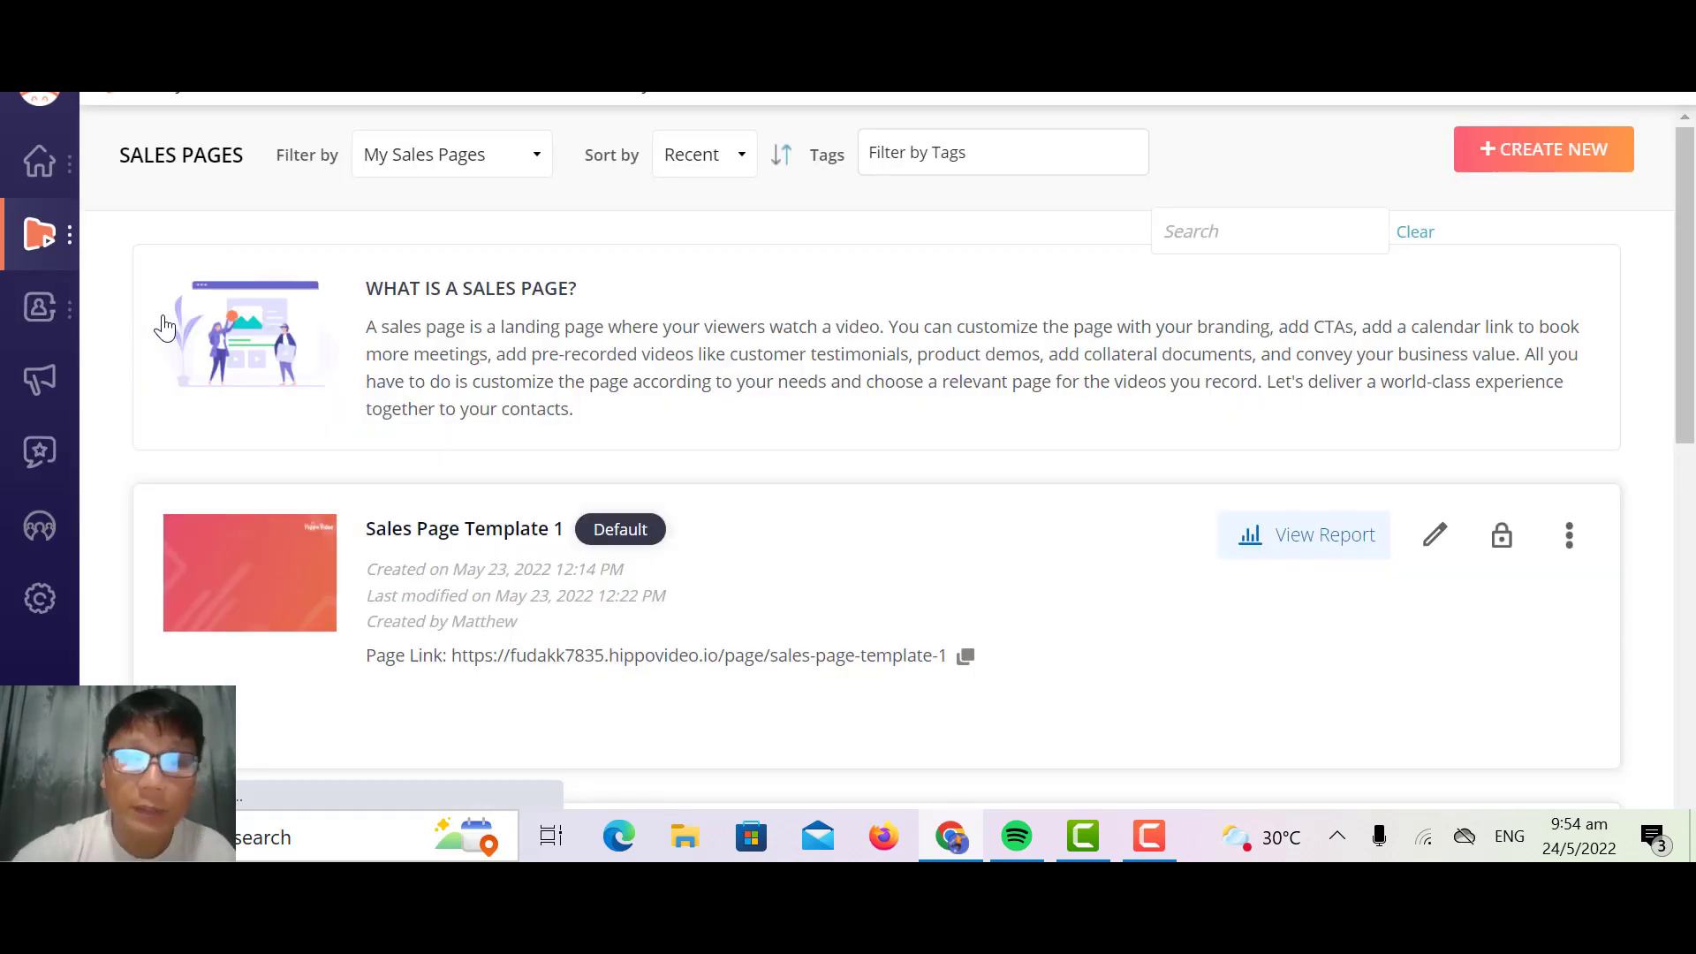
scroll(165, 327, down, 1)
scroll(165, 327, down, 2)
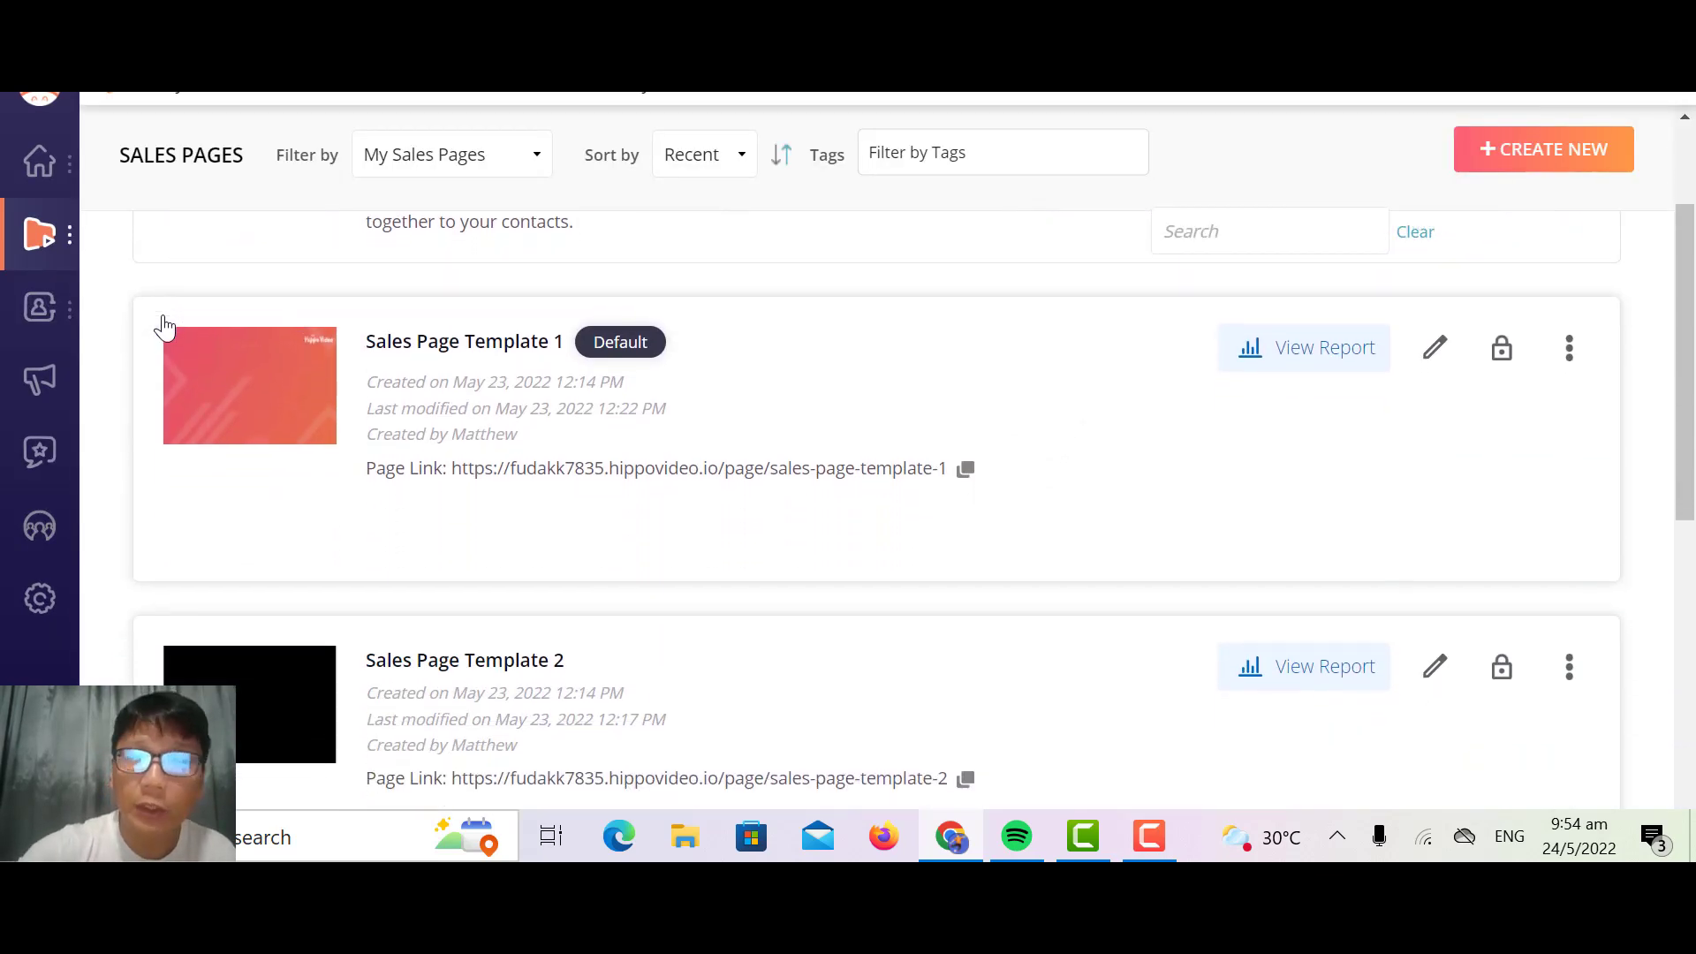
scroll(165, 327, down, 8)
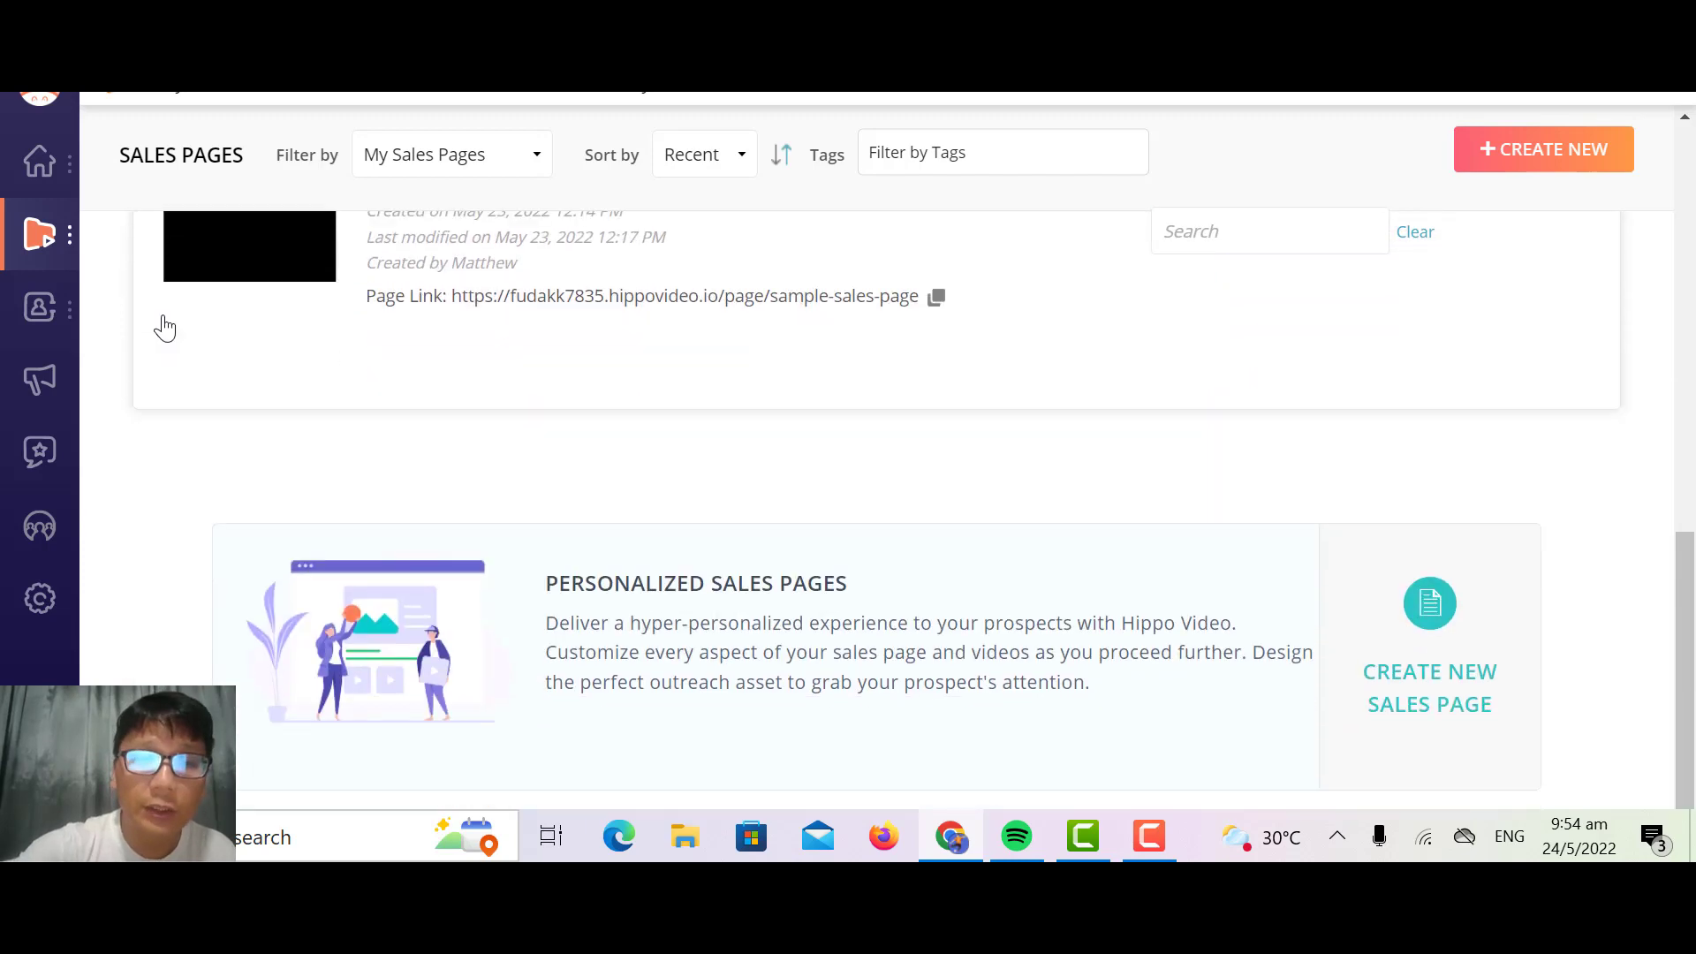
scroll(165, 327, up, 10)
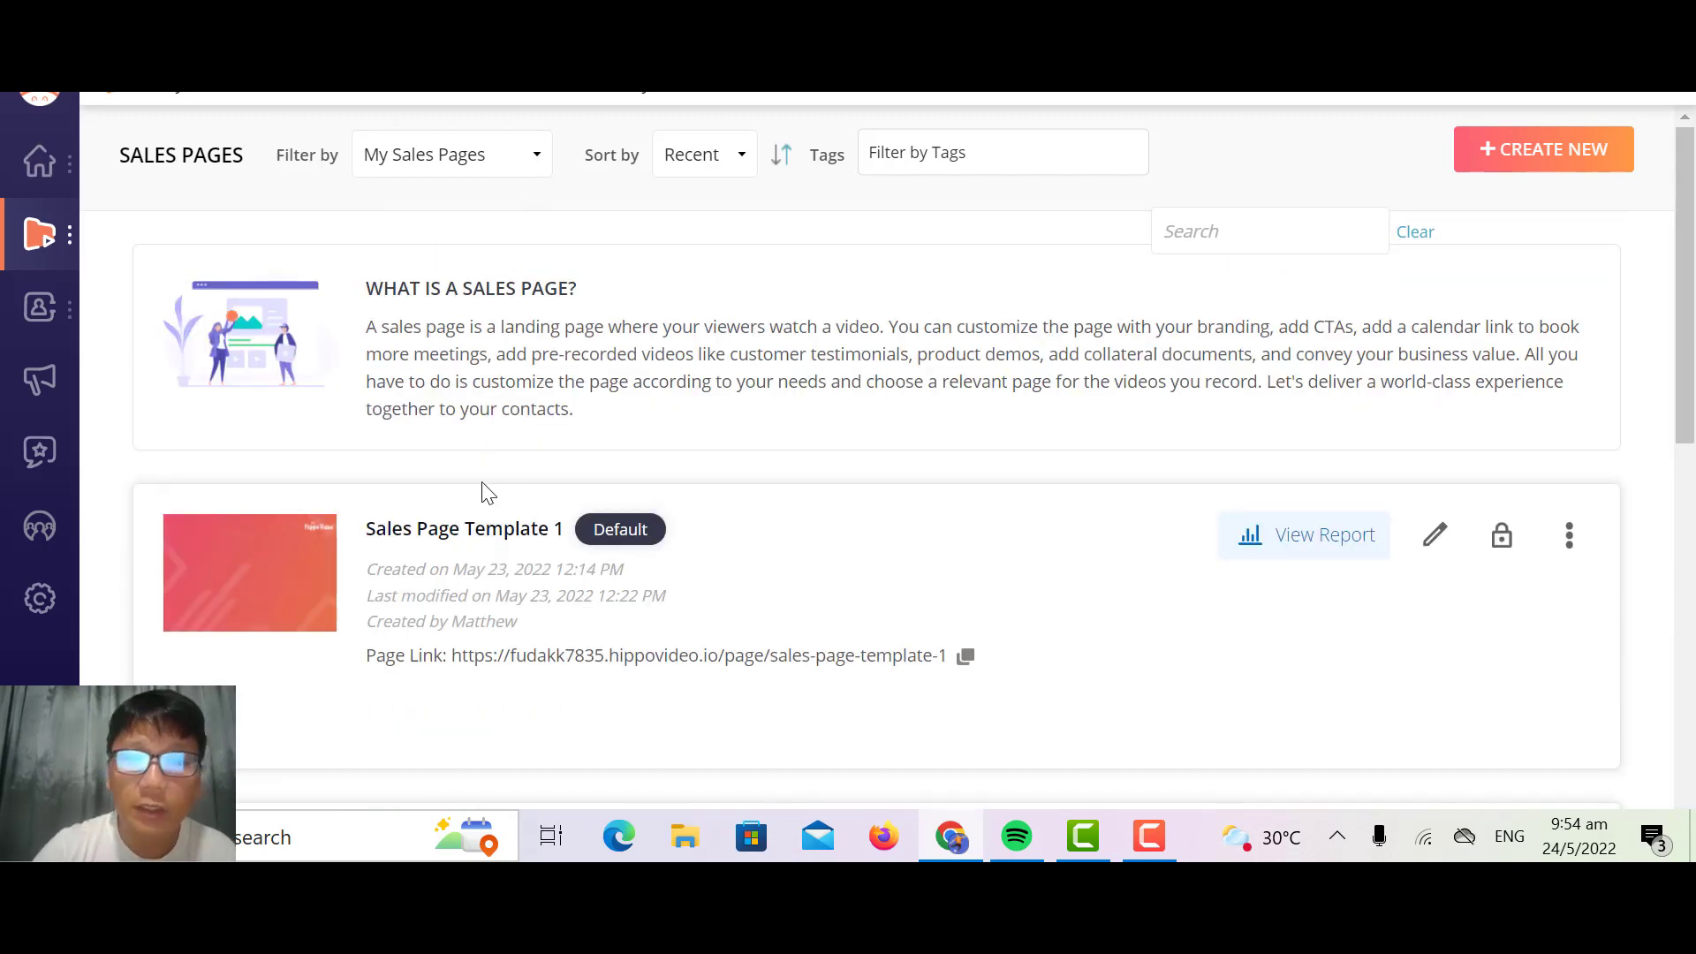
scroll(566, 362, down, 8)
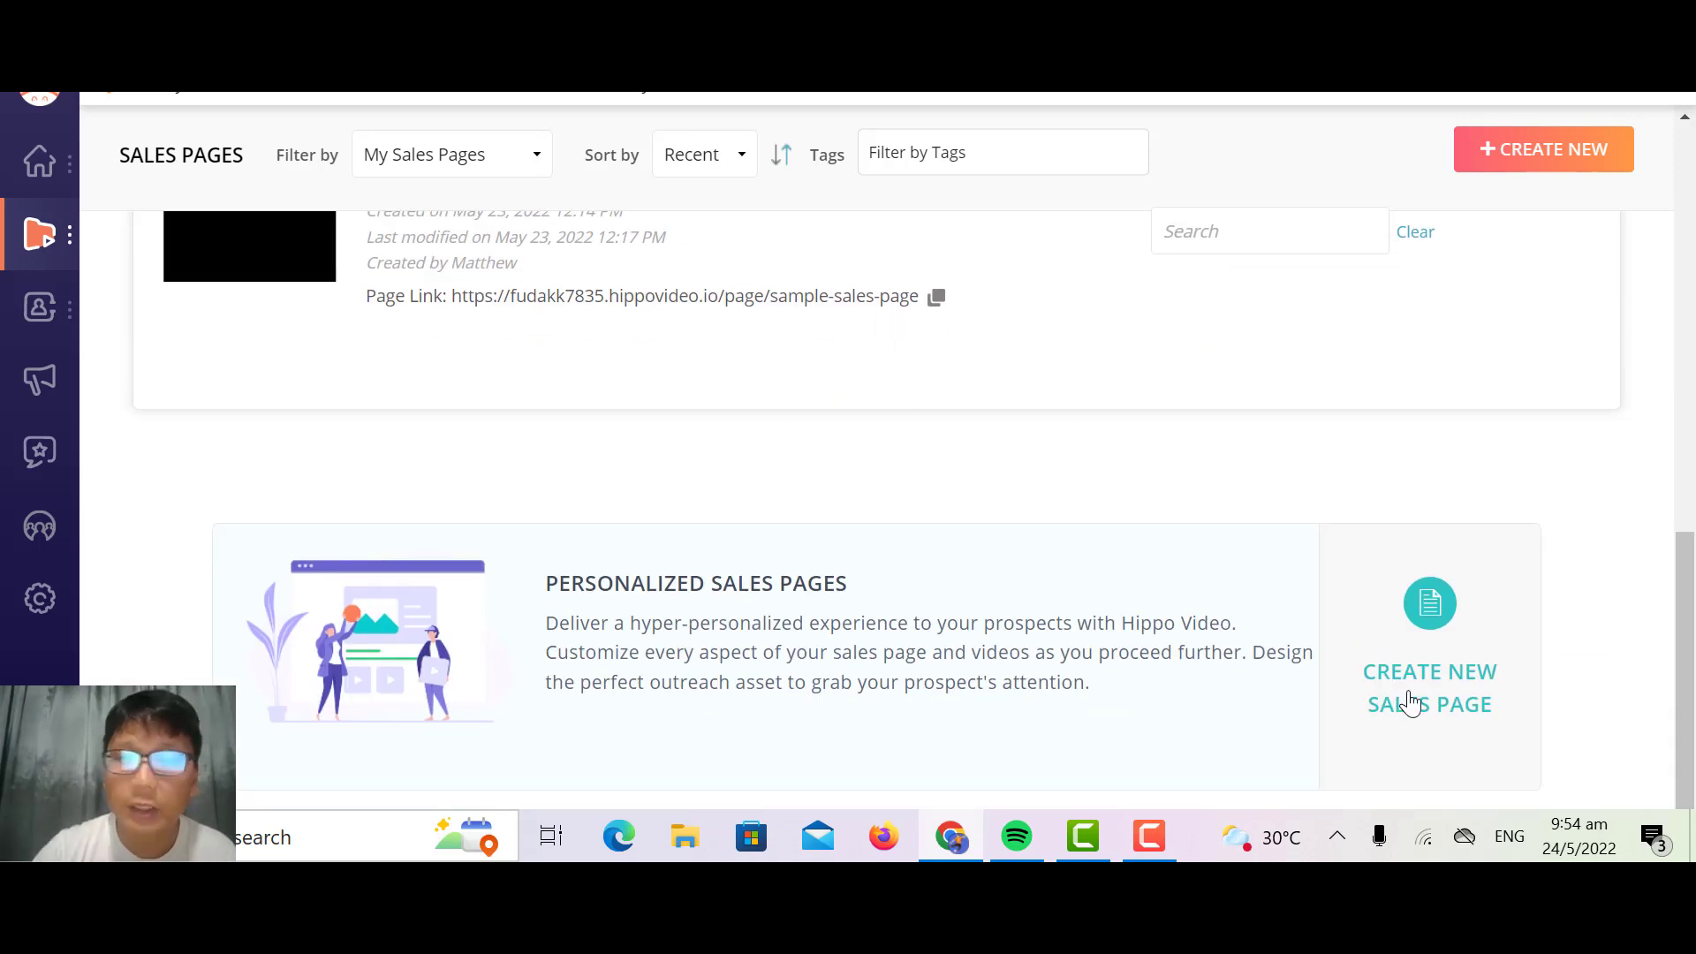
scroll(538, 469, up, 8)
Step: View the teleprompter scripts, examine the title, visibility, tags and script fields for a new script, and cancel it
mouse_move(66, 238)
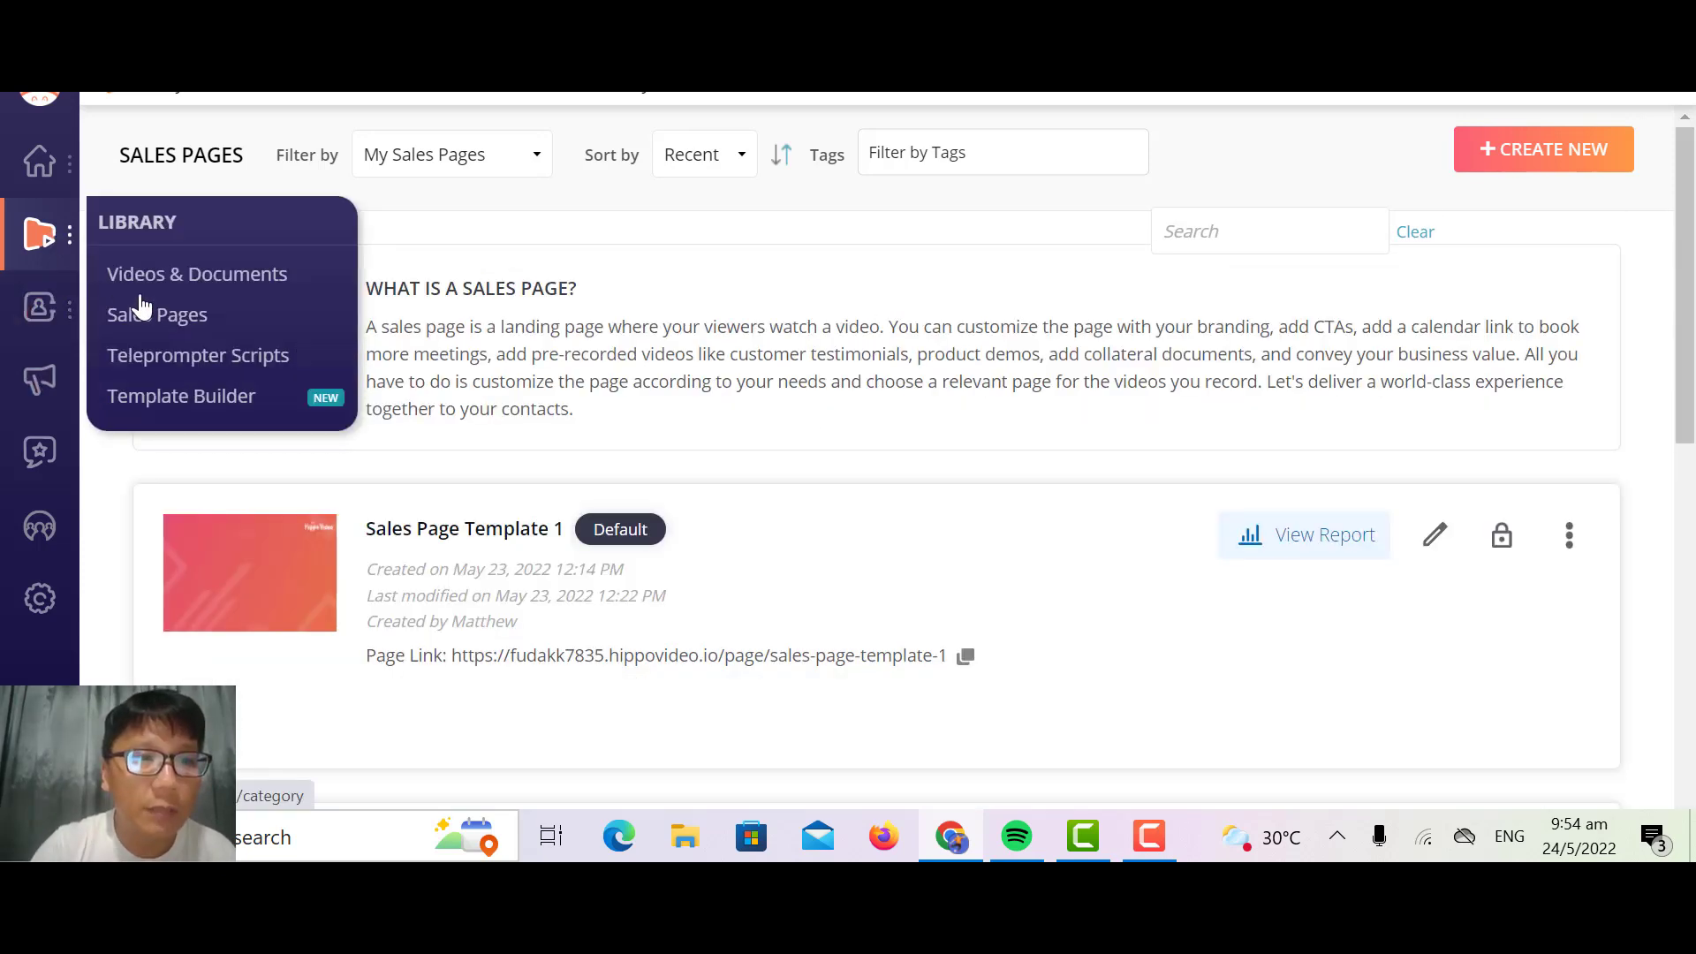
click(196, 357)
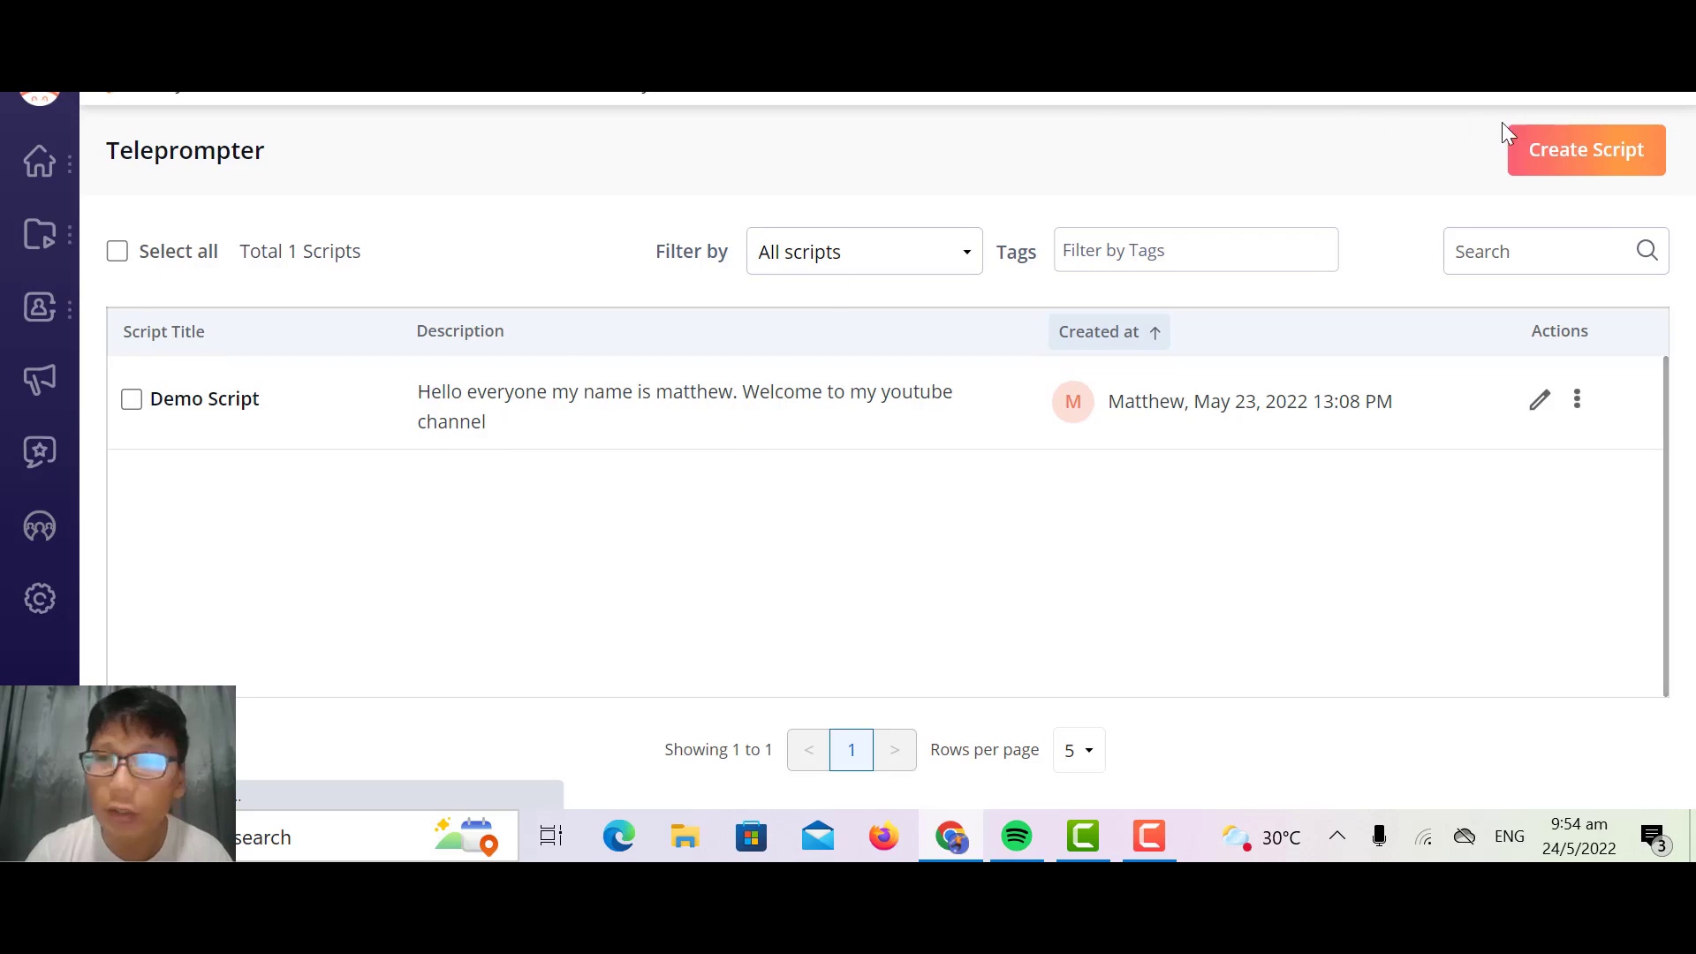
click(1596, 161)
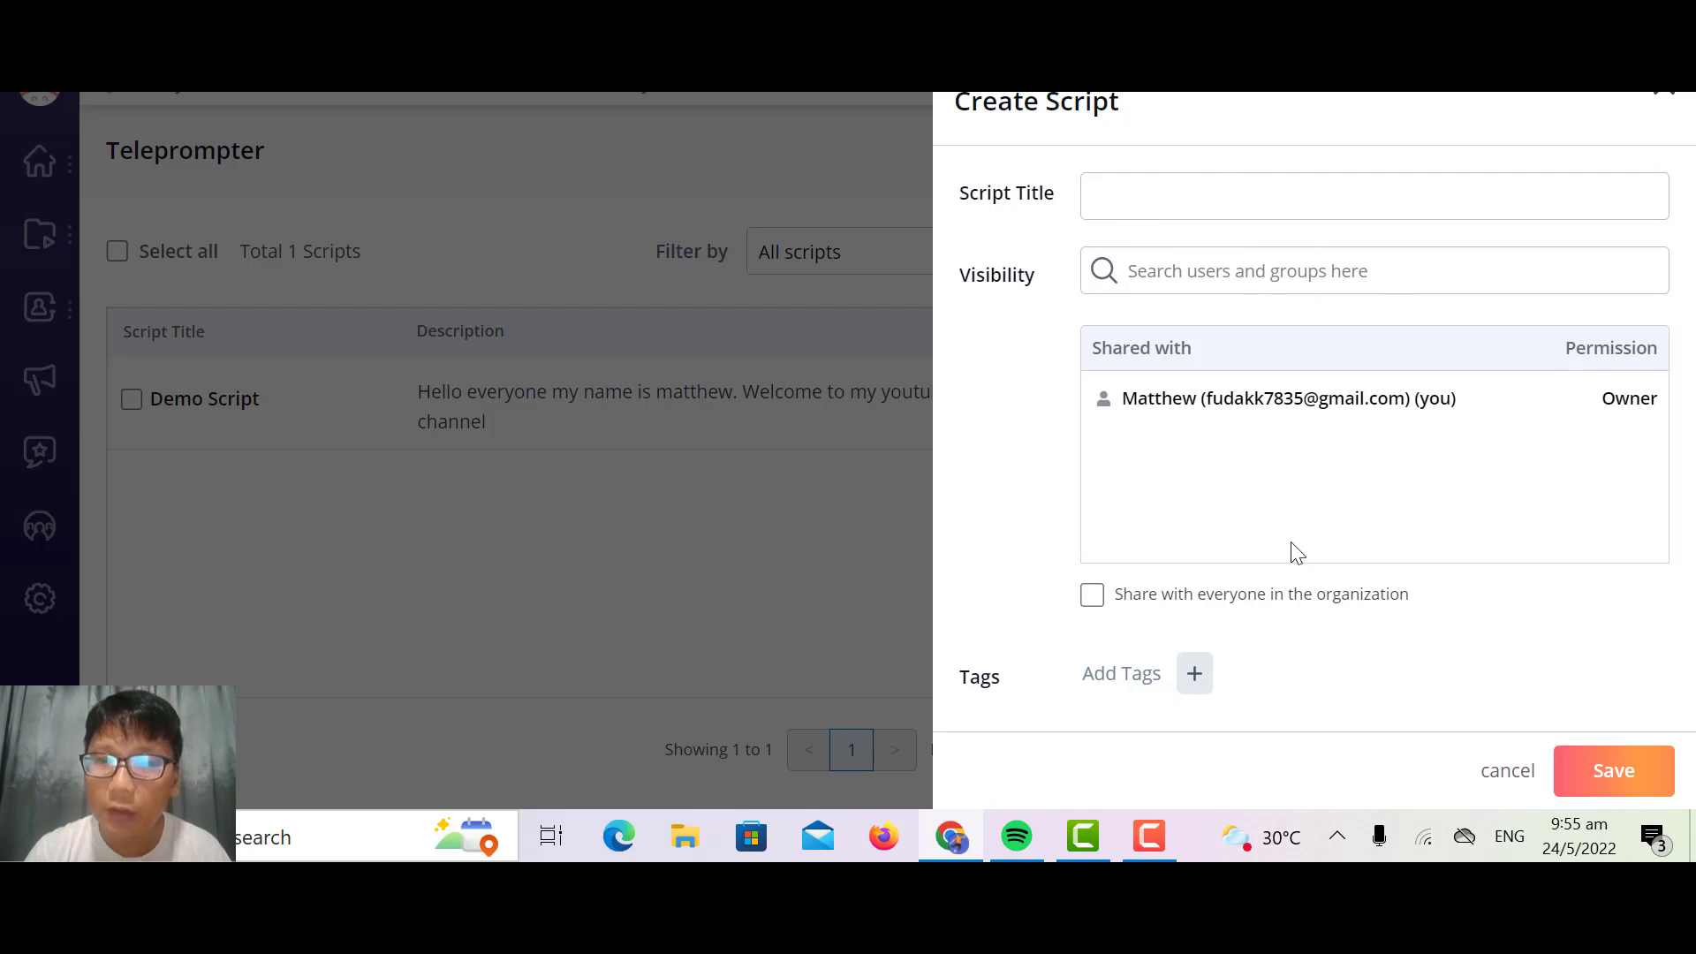
scroll(1050, 652, down, 5)
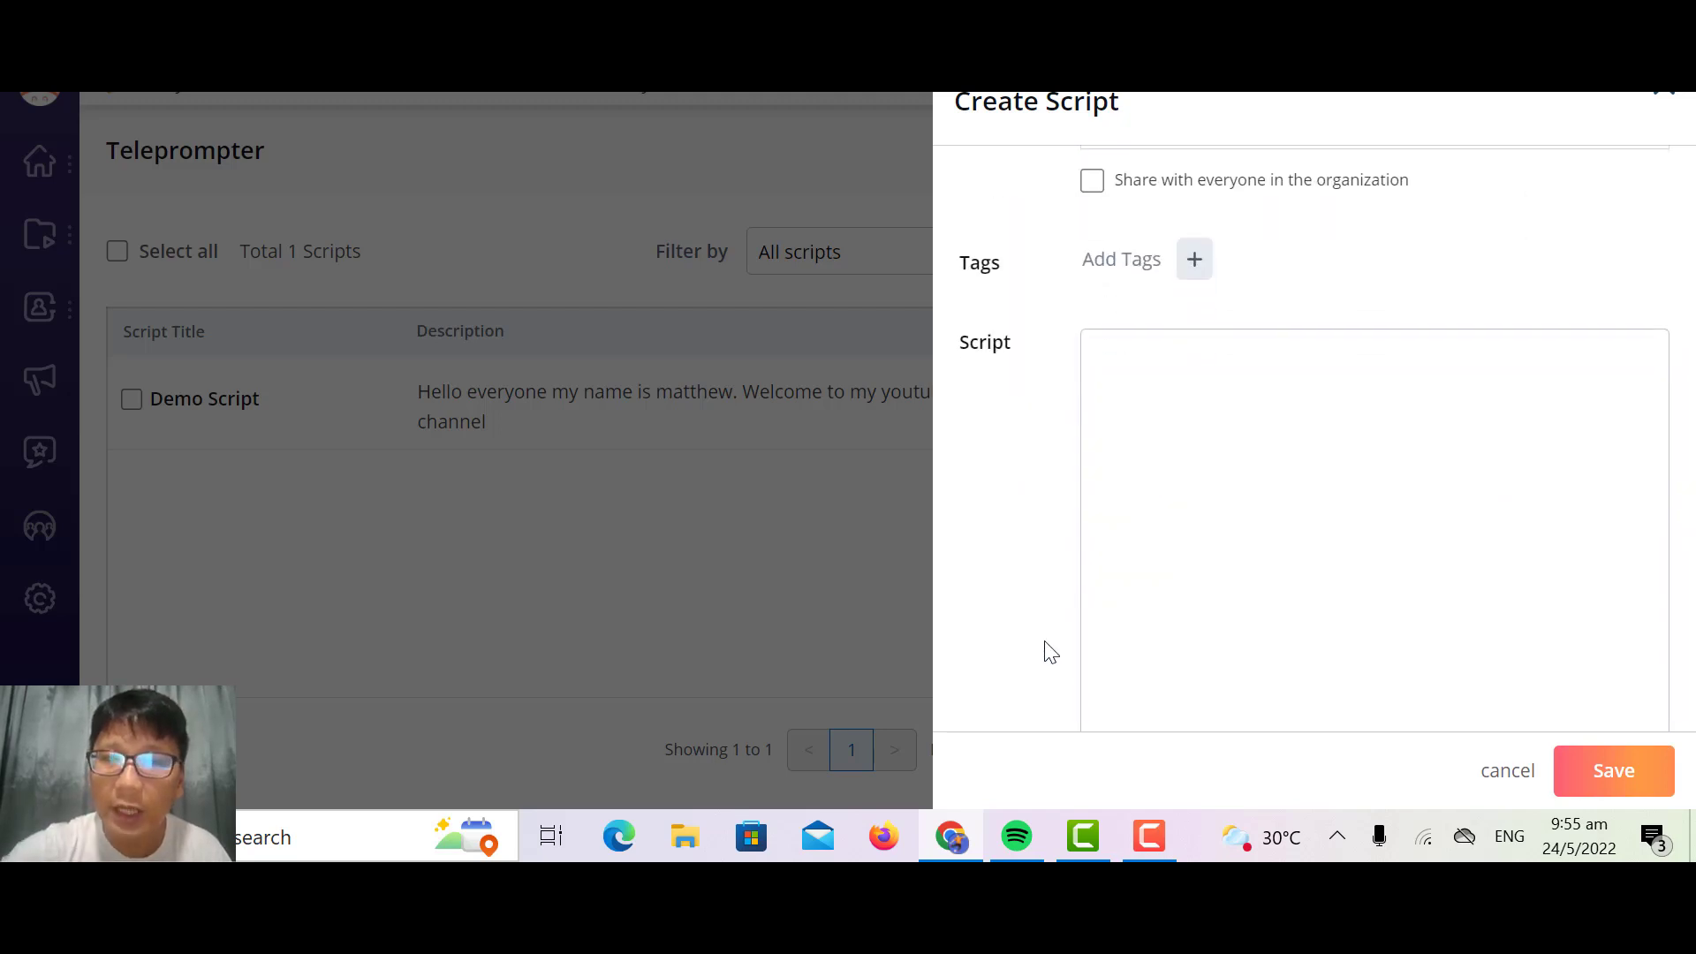
click(1508, 776)
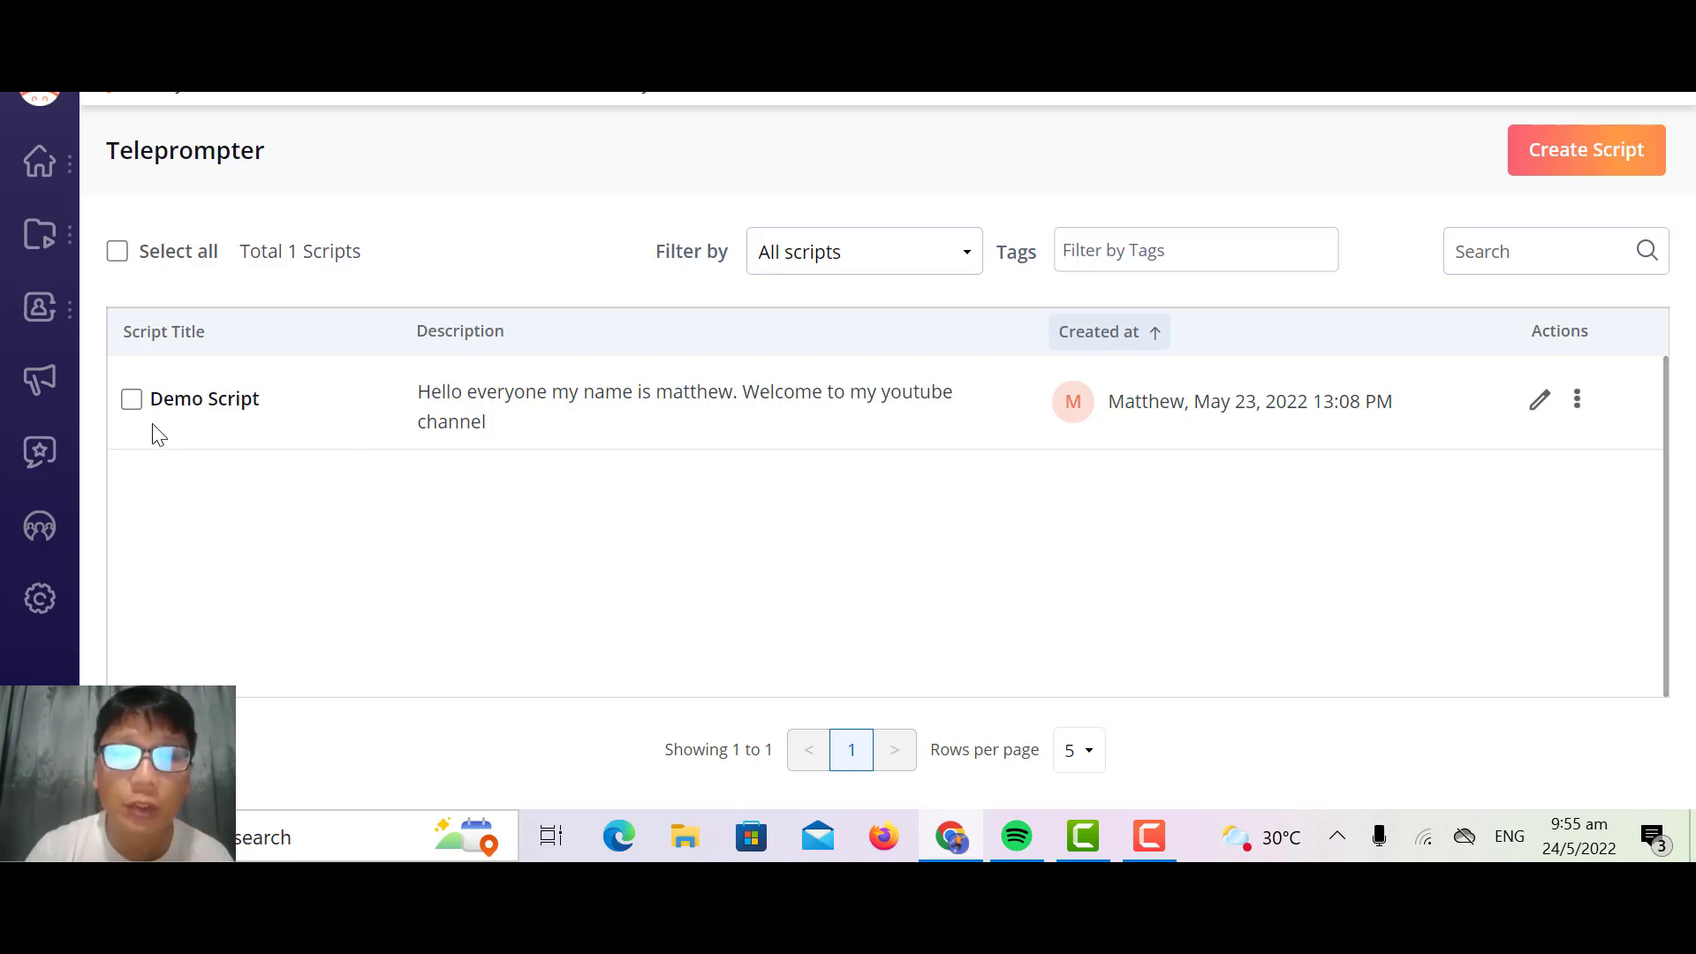
Step: Examine the available video templates in the library's Template Builder
mouse_move(36, 237)
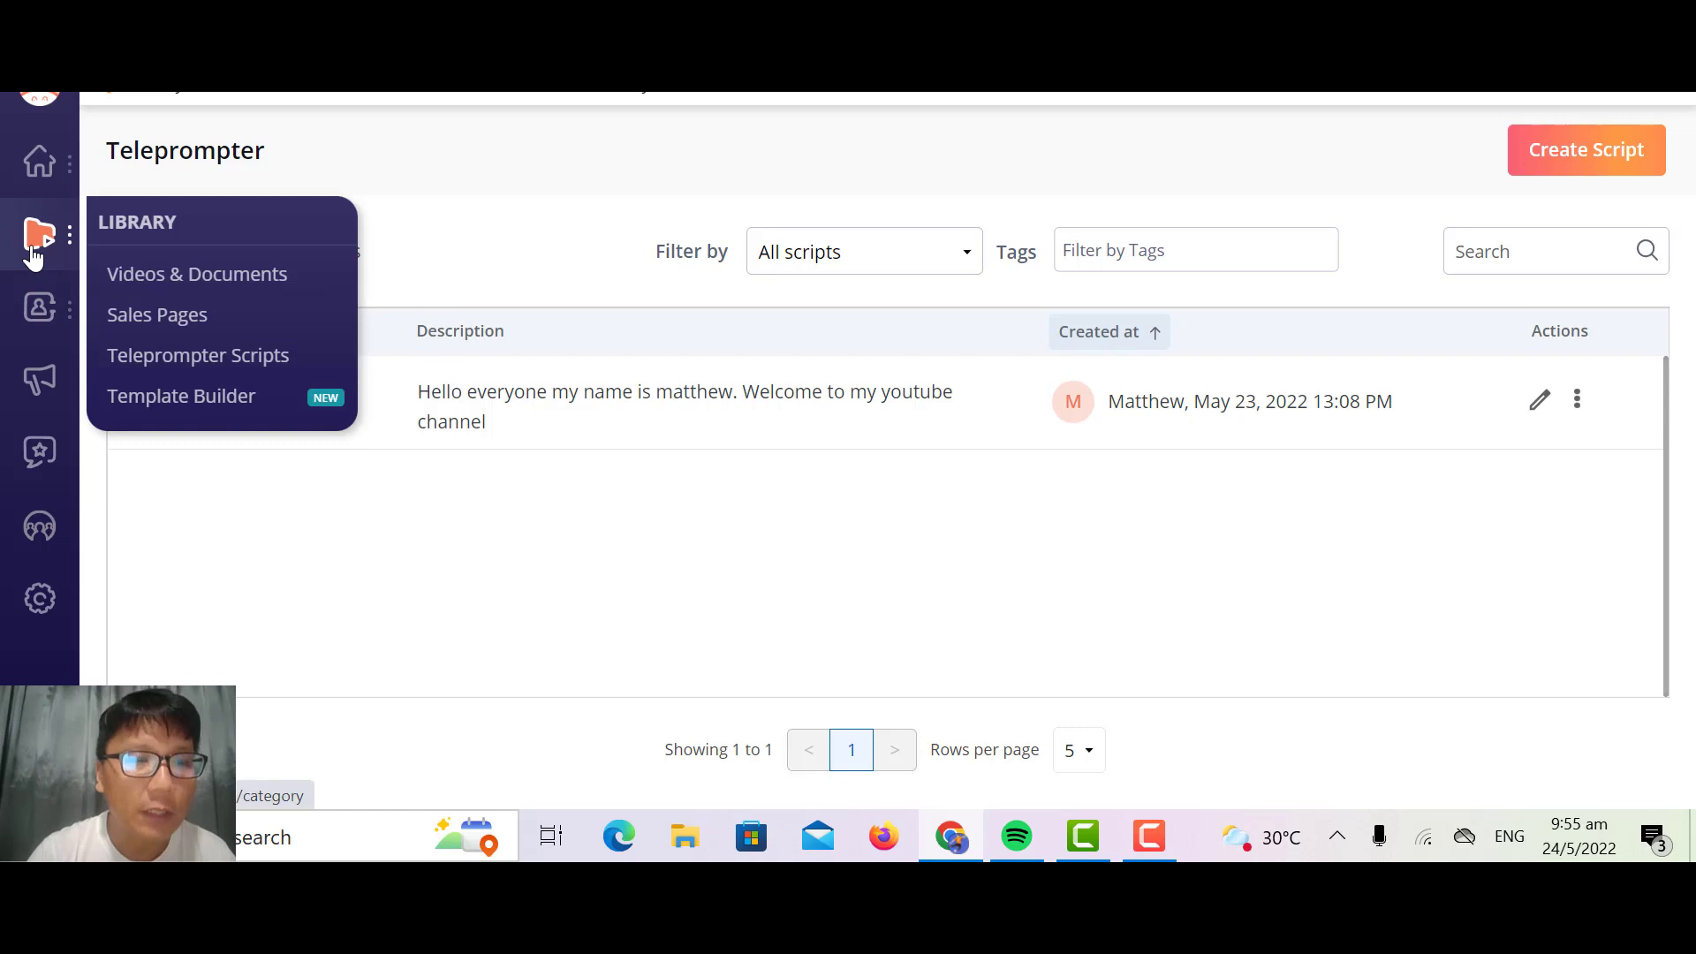
click(219, 408)
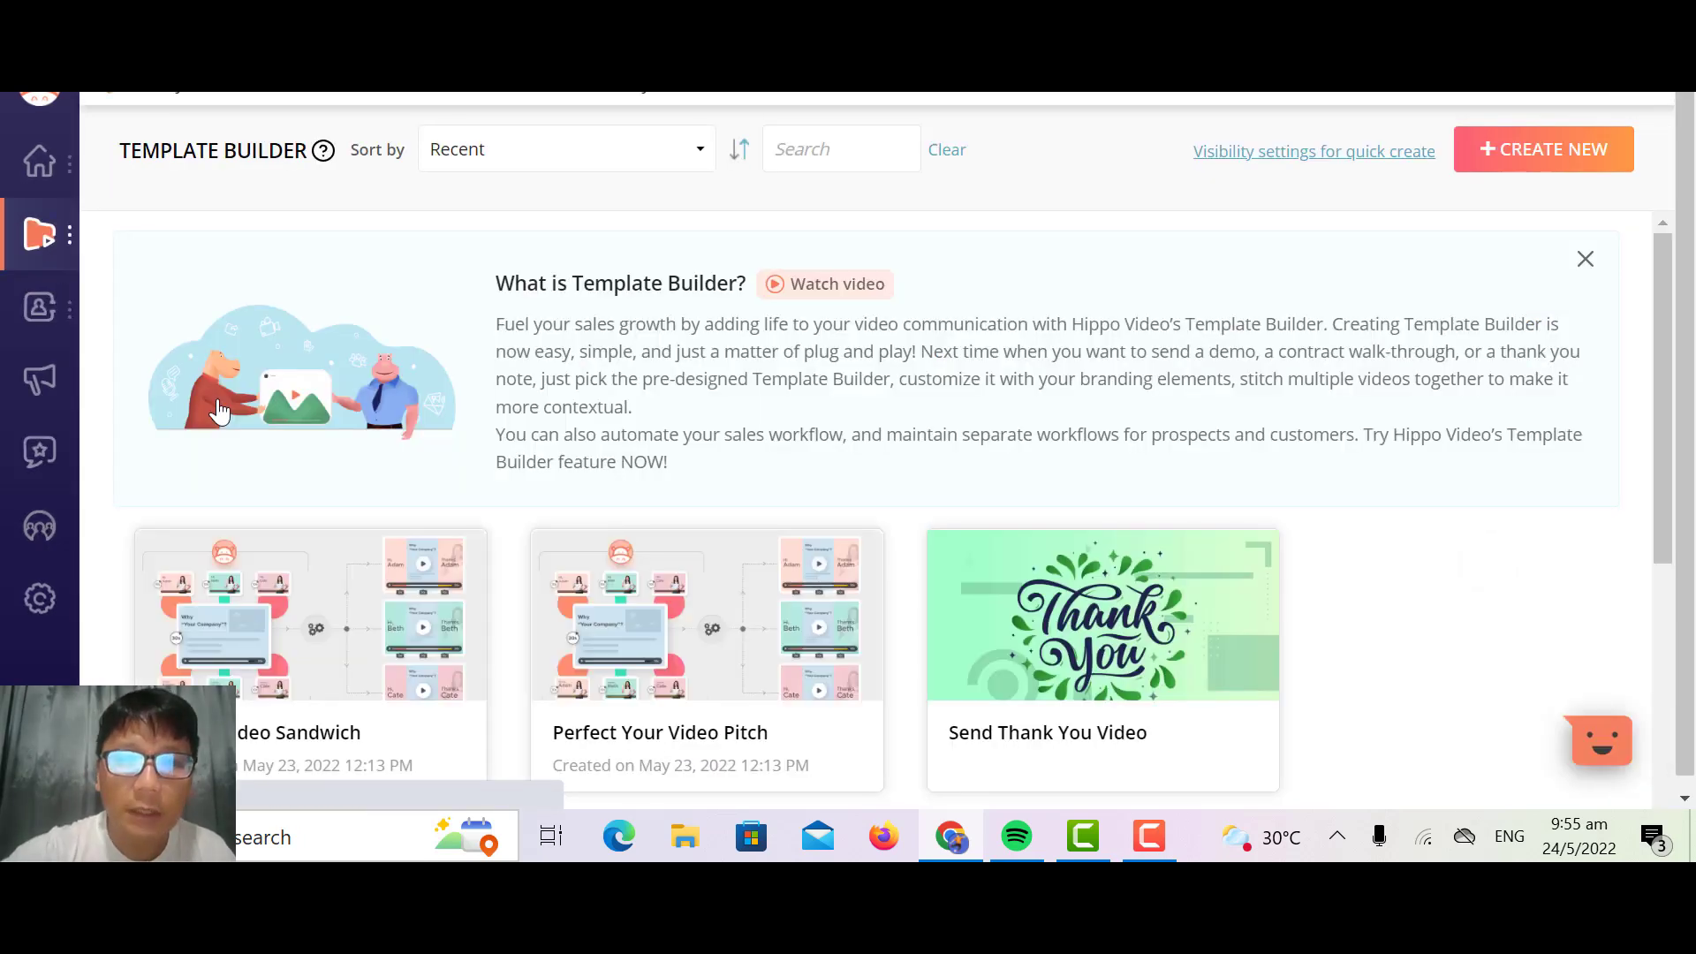
scroll(220, 412, down, 1)
scroll(219, 412, up, 1)
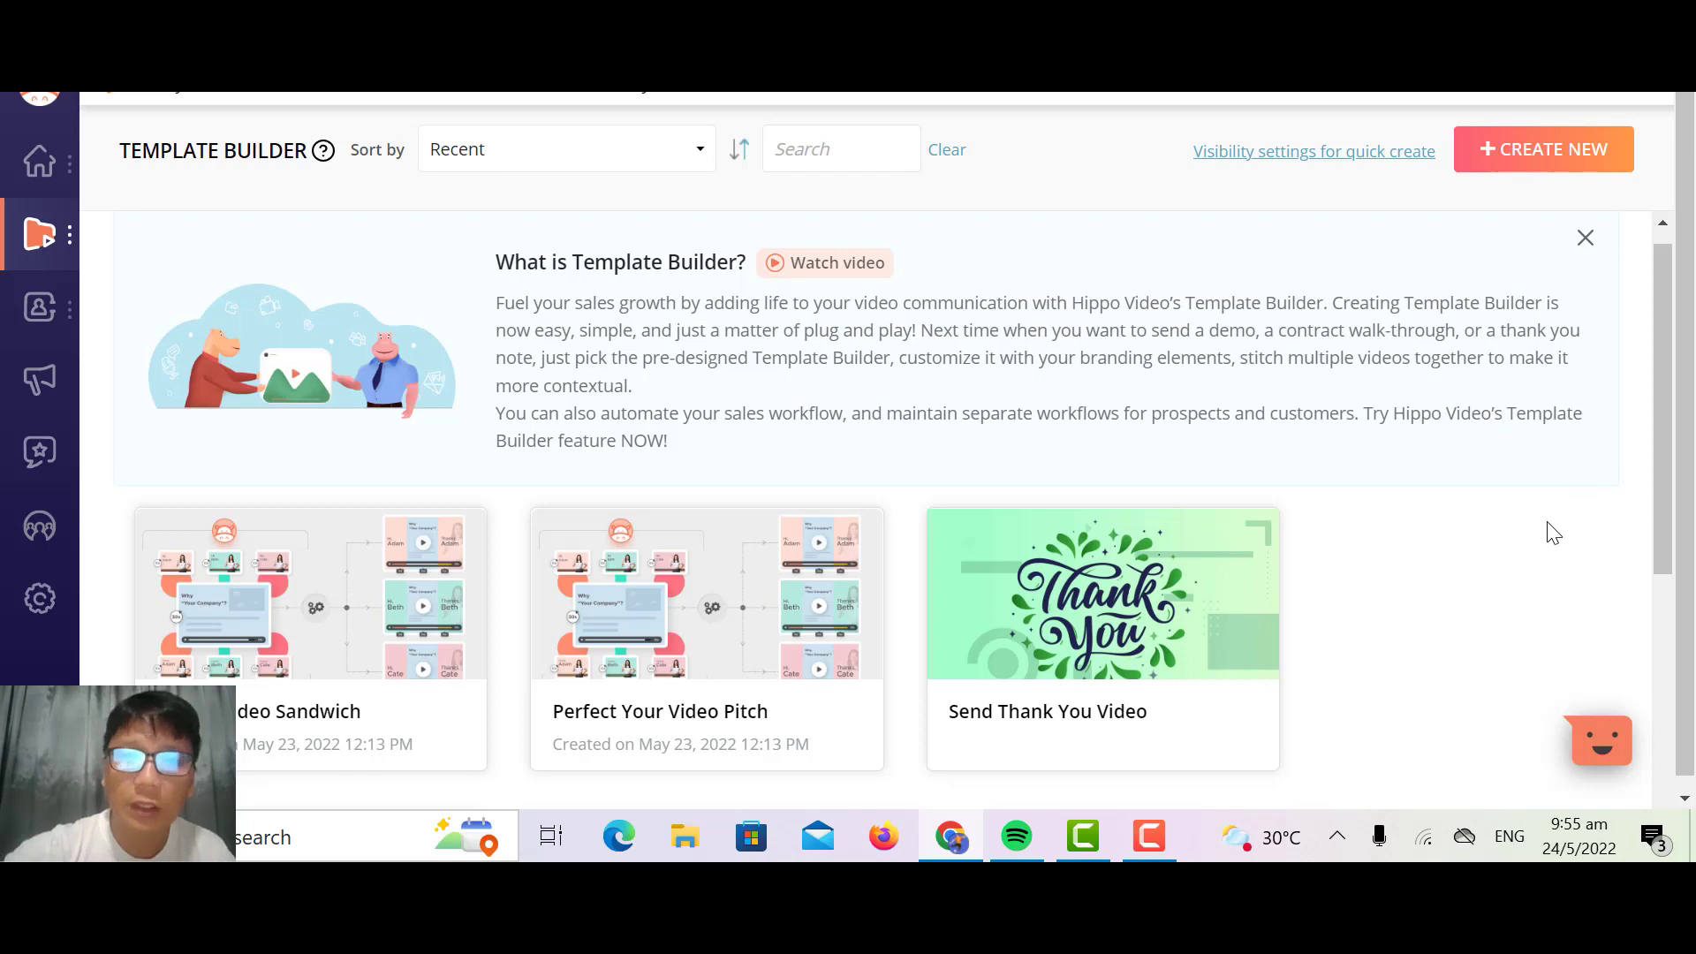
scroll(1554, 533, down, 3)
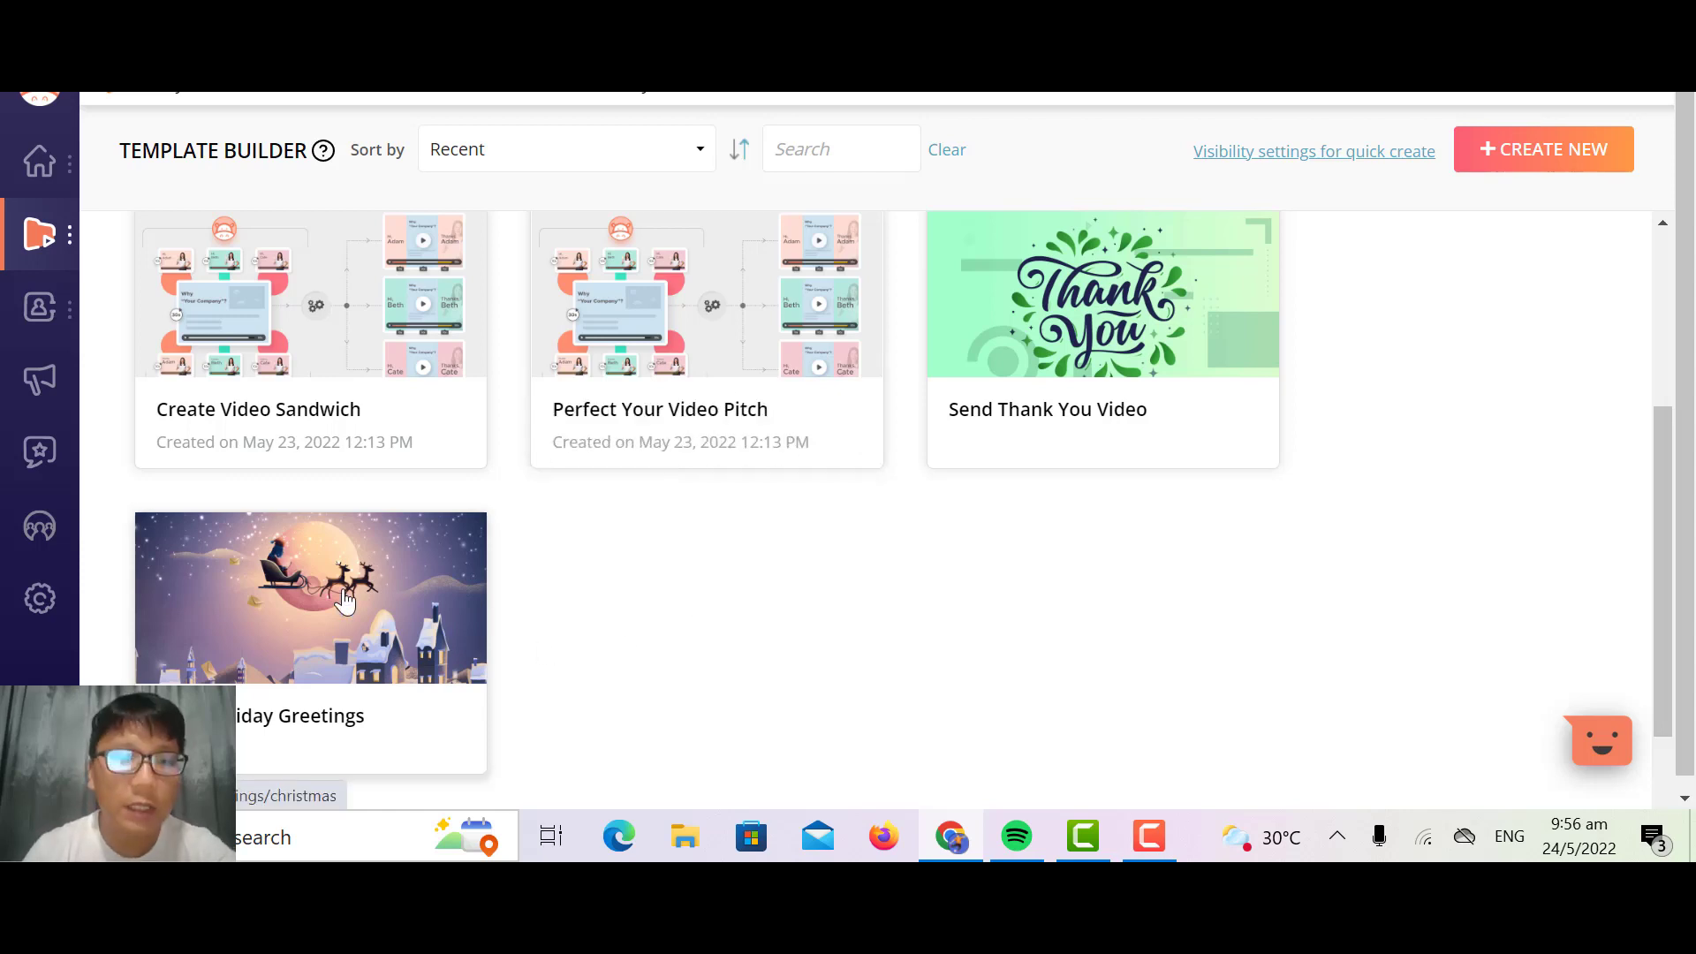
Step: Start a Send Thank You Video template and choose the "Drive down the thankful lane" theme
click(1093, 281)
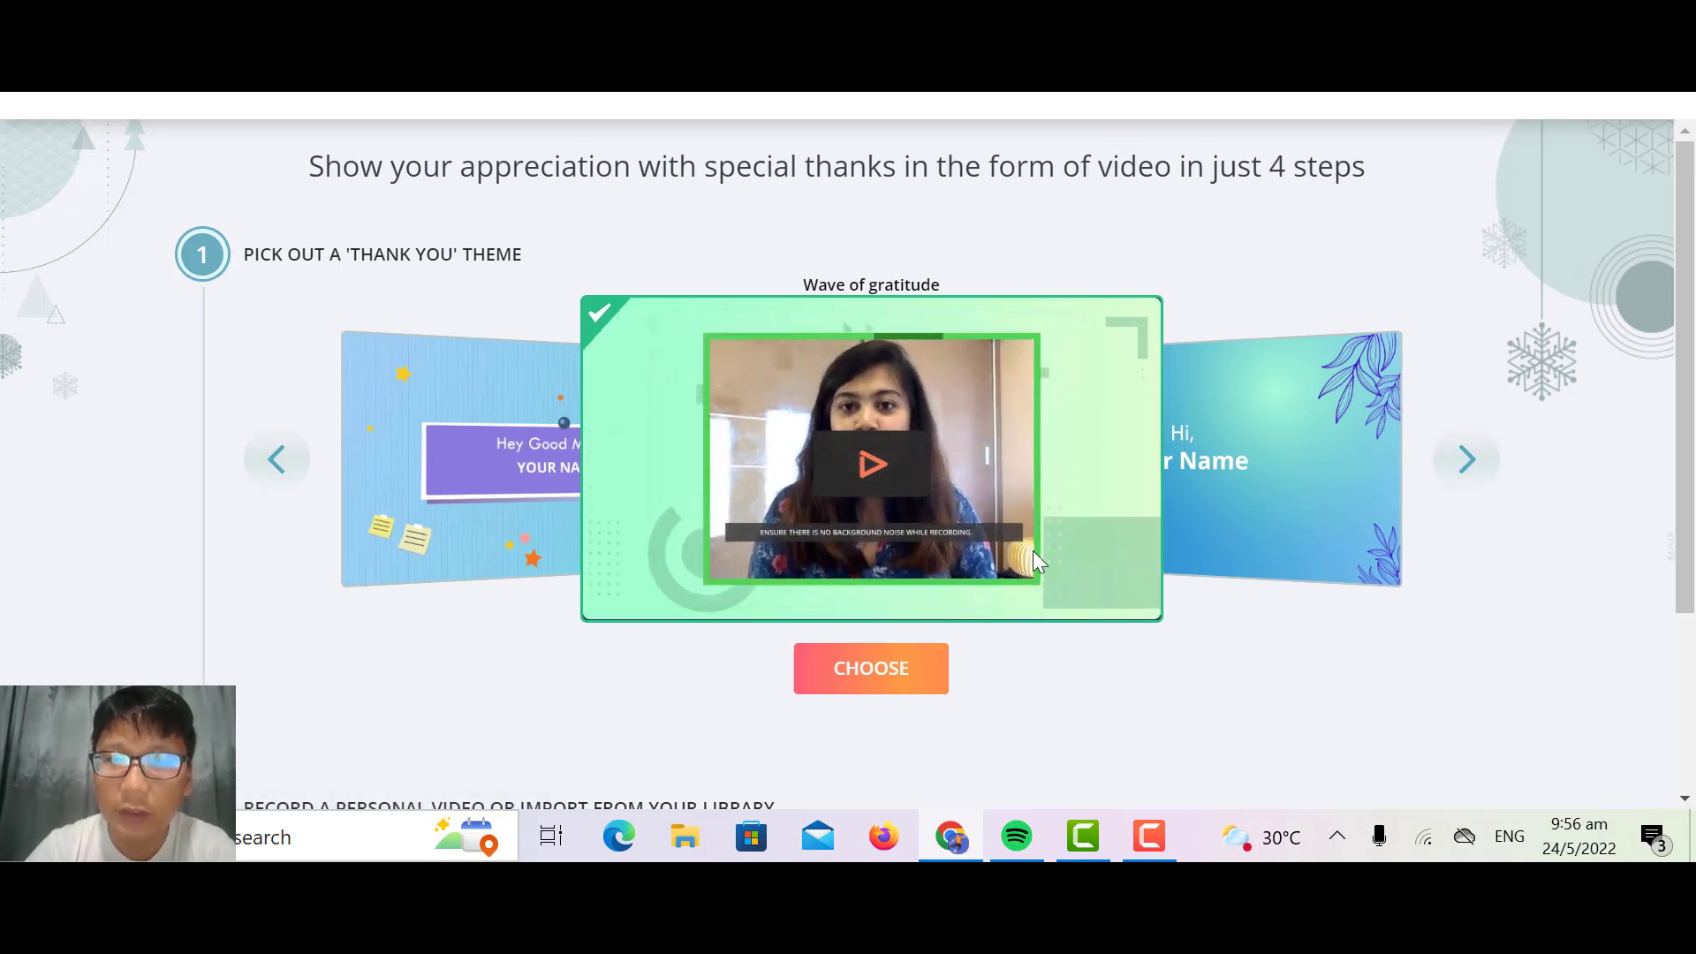
click(1476, 482)
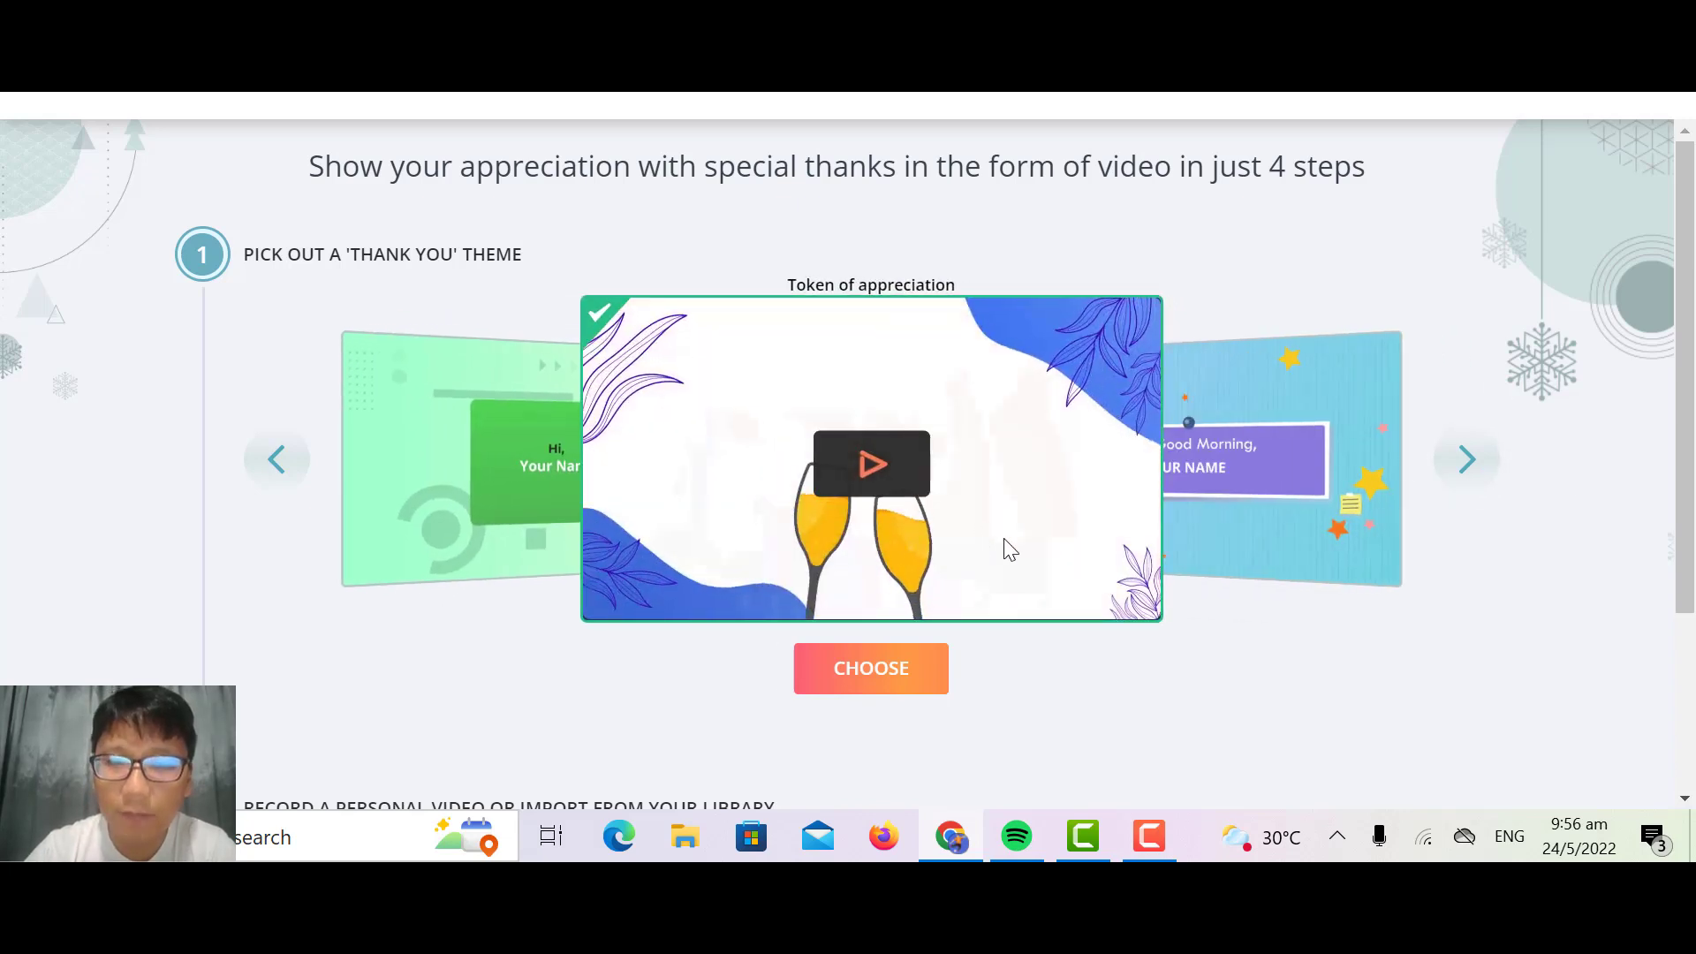
click(1471, 473)
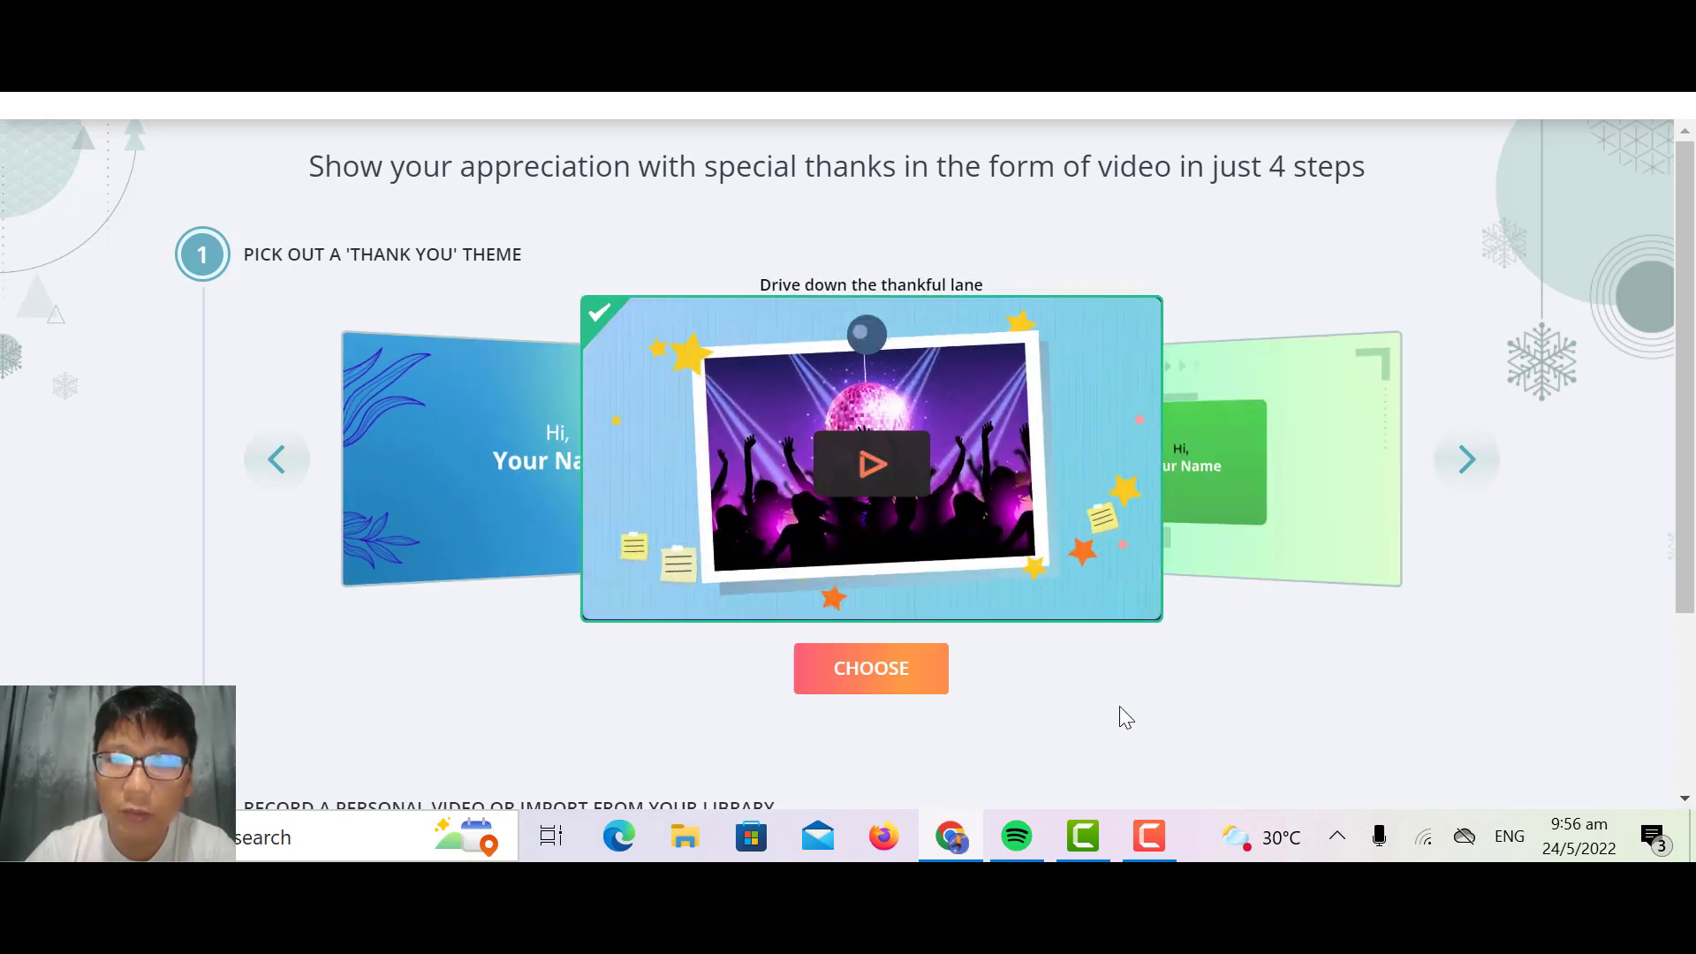
click(892, 683)
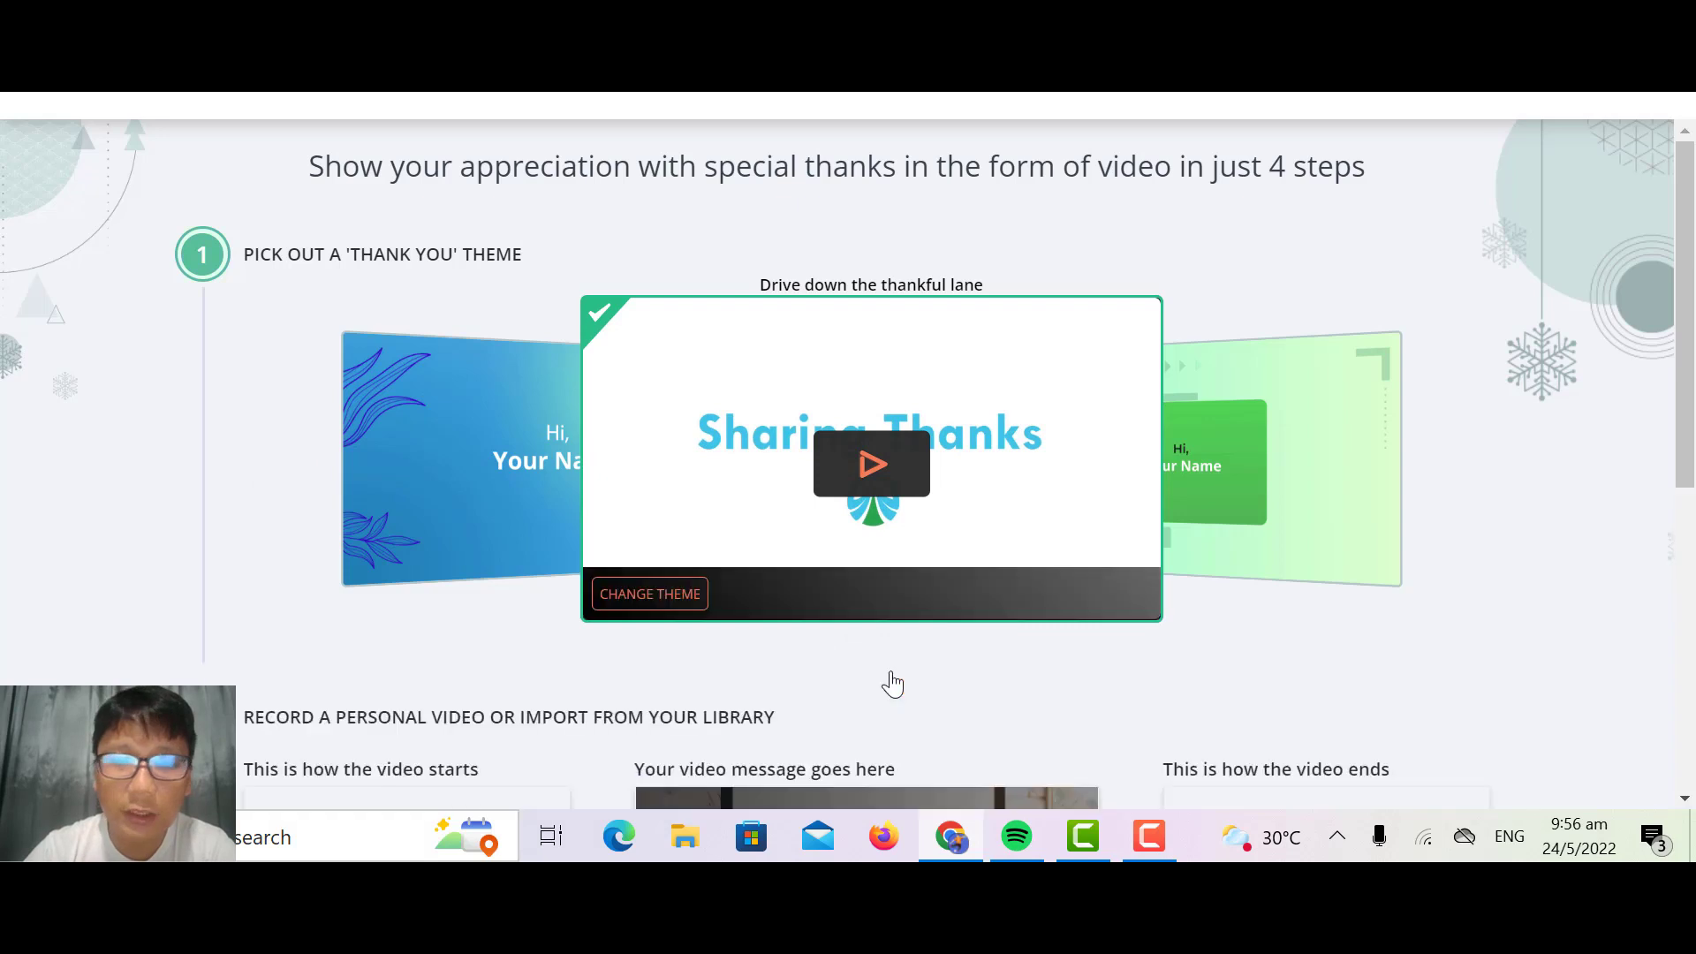
Step: Import the recorded video Demo 1 as the thank you video's personal message
scroll(893, 683, down, 1)
scroll(892, 685, down, 3)
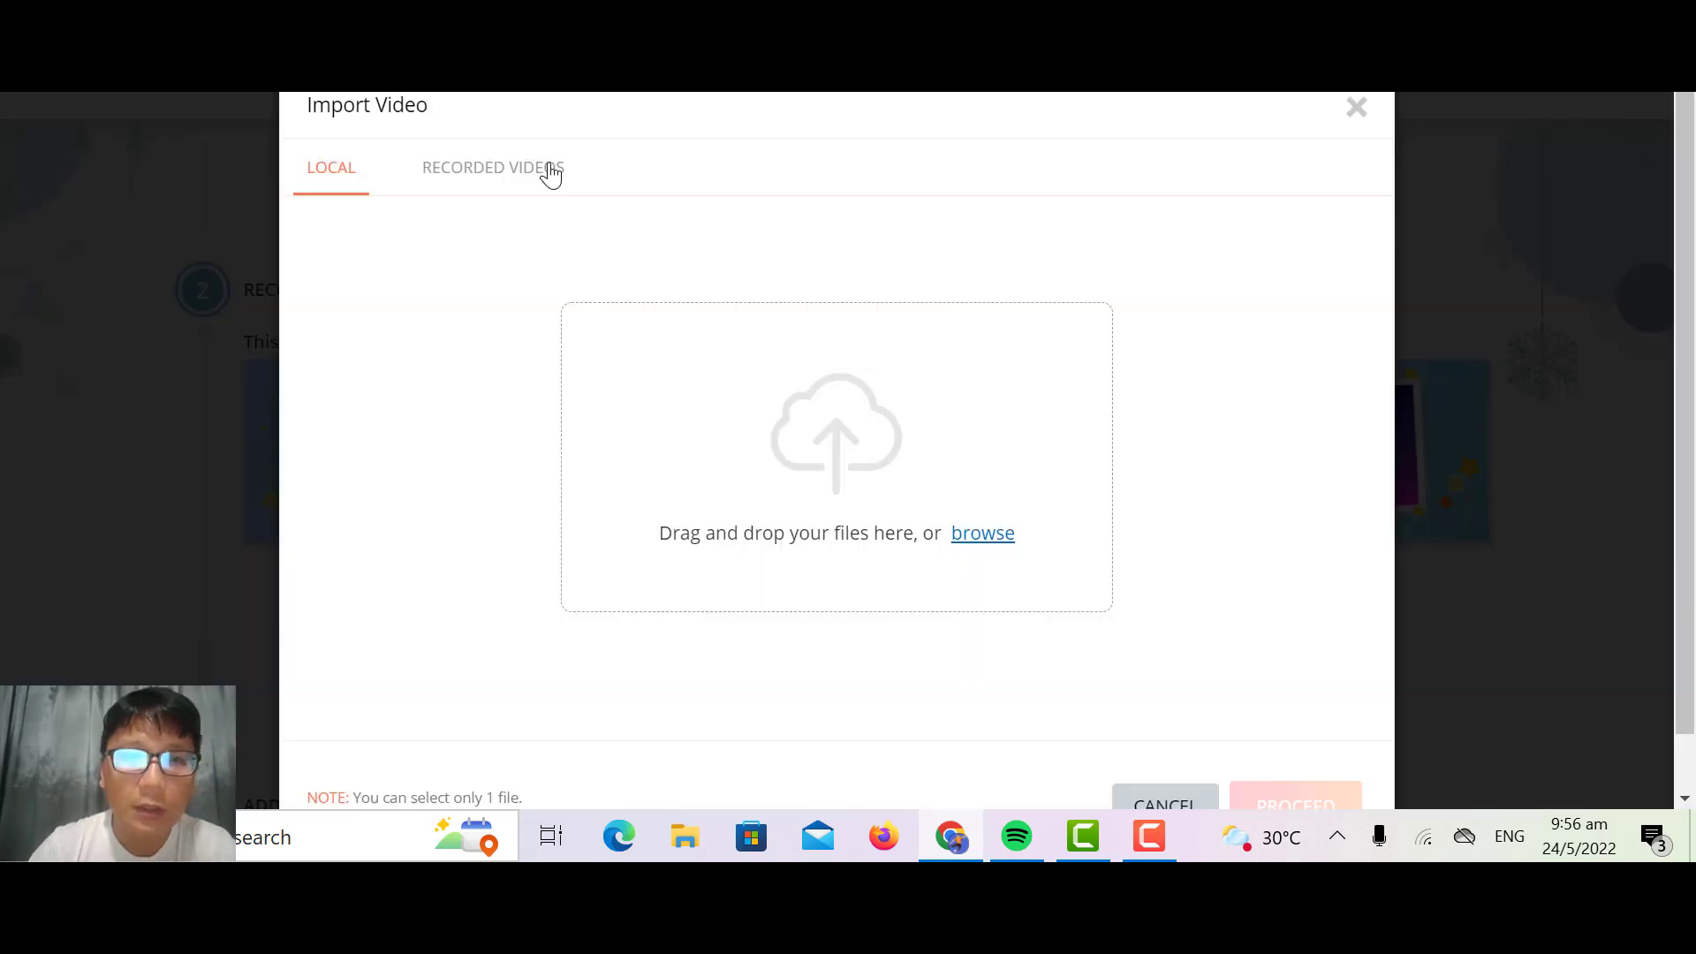
click(549, 174)
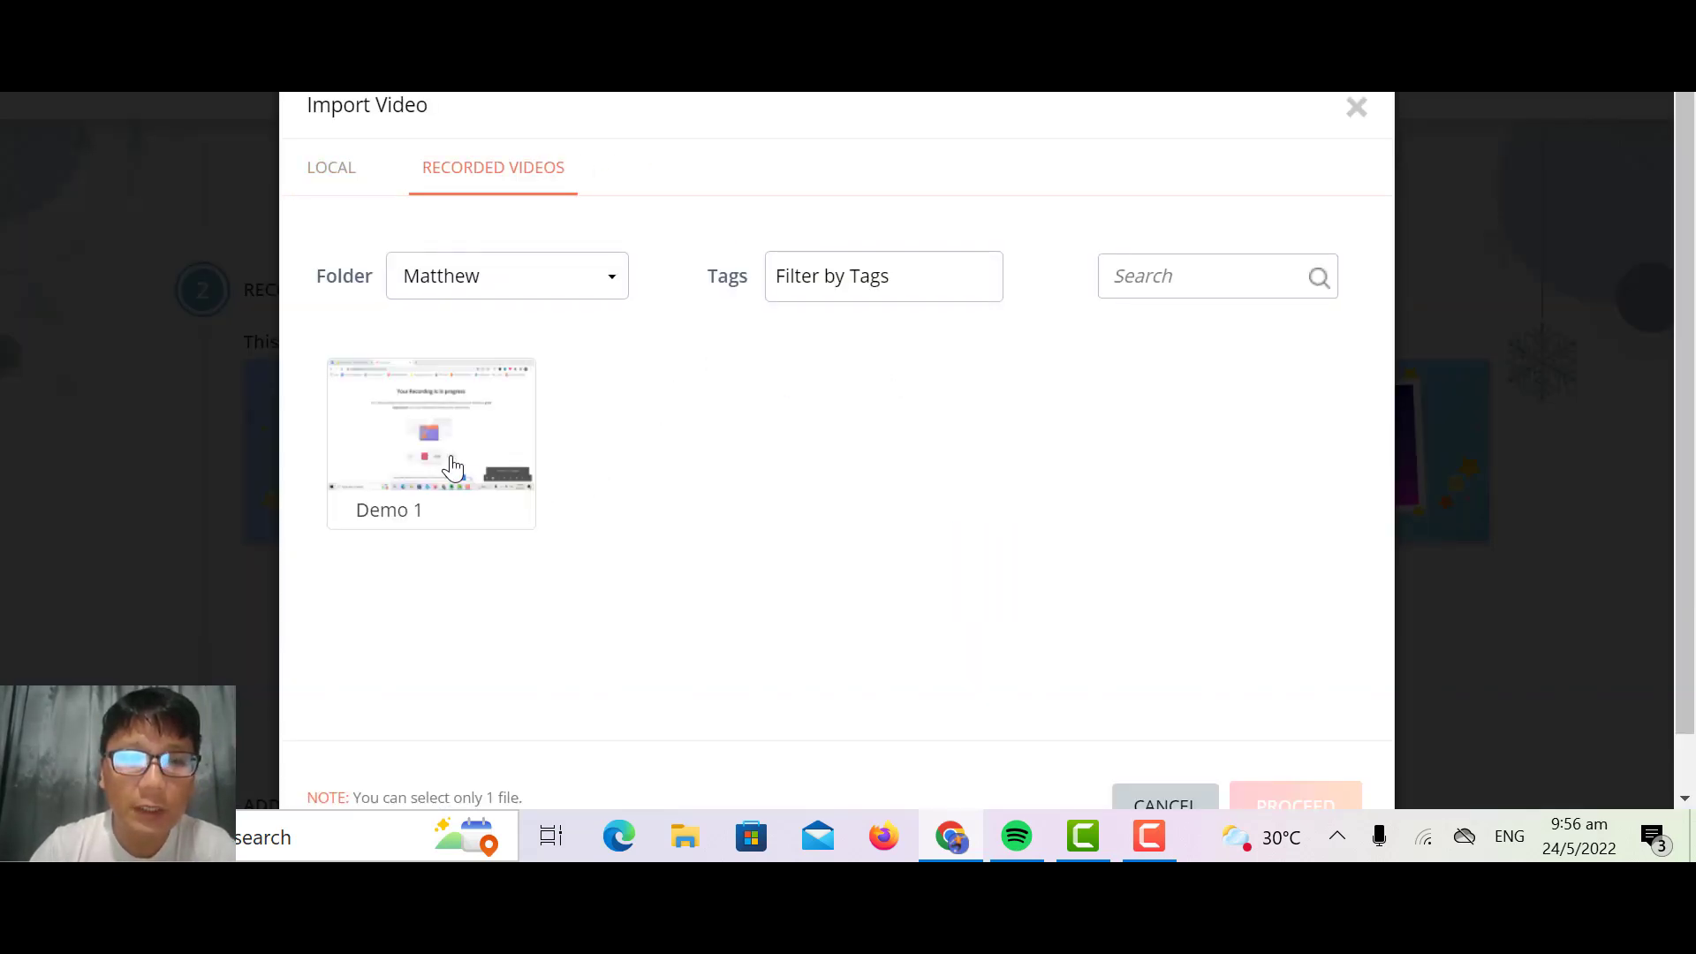
click(453, 467)
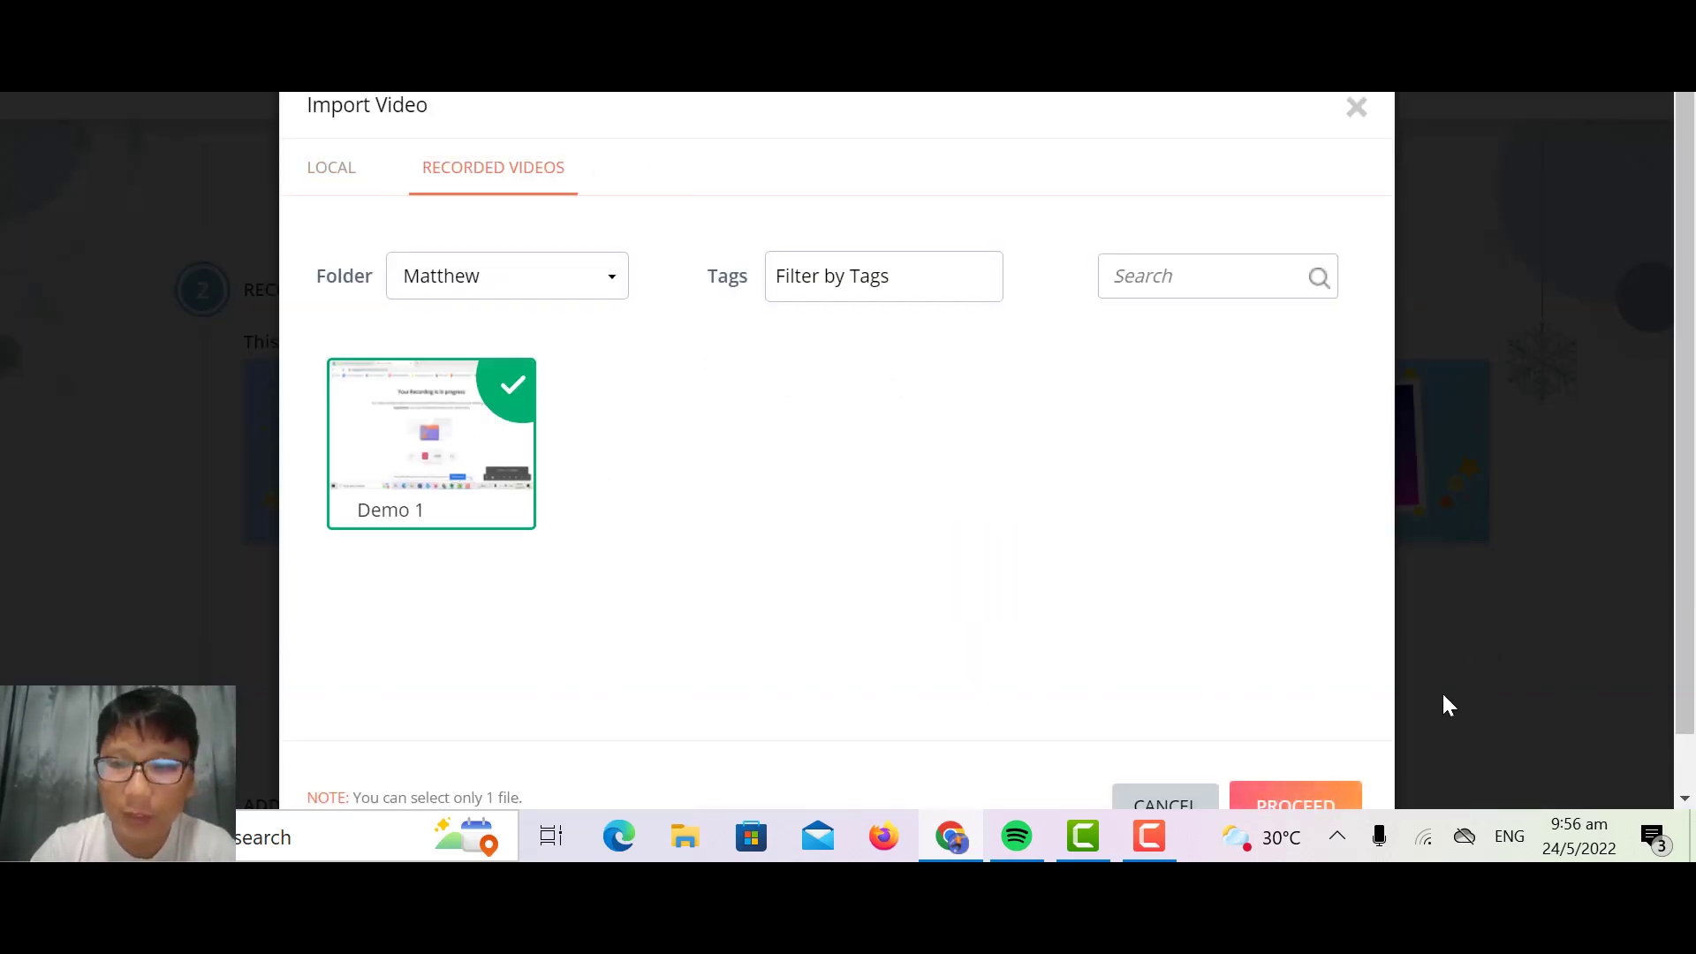
click(1294, 790)
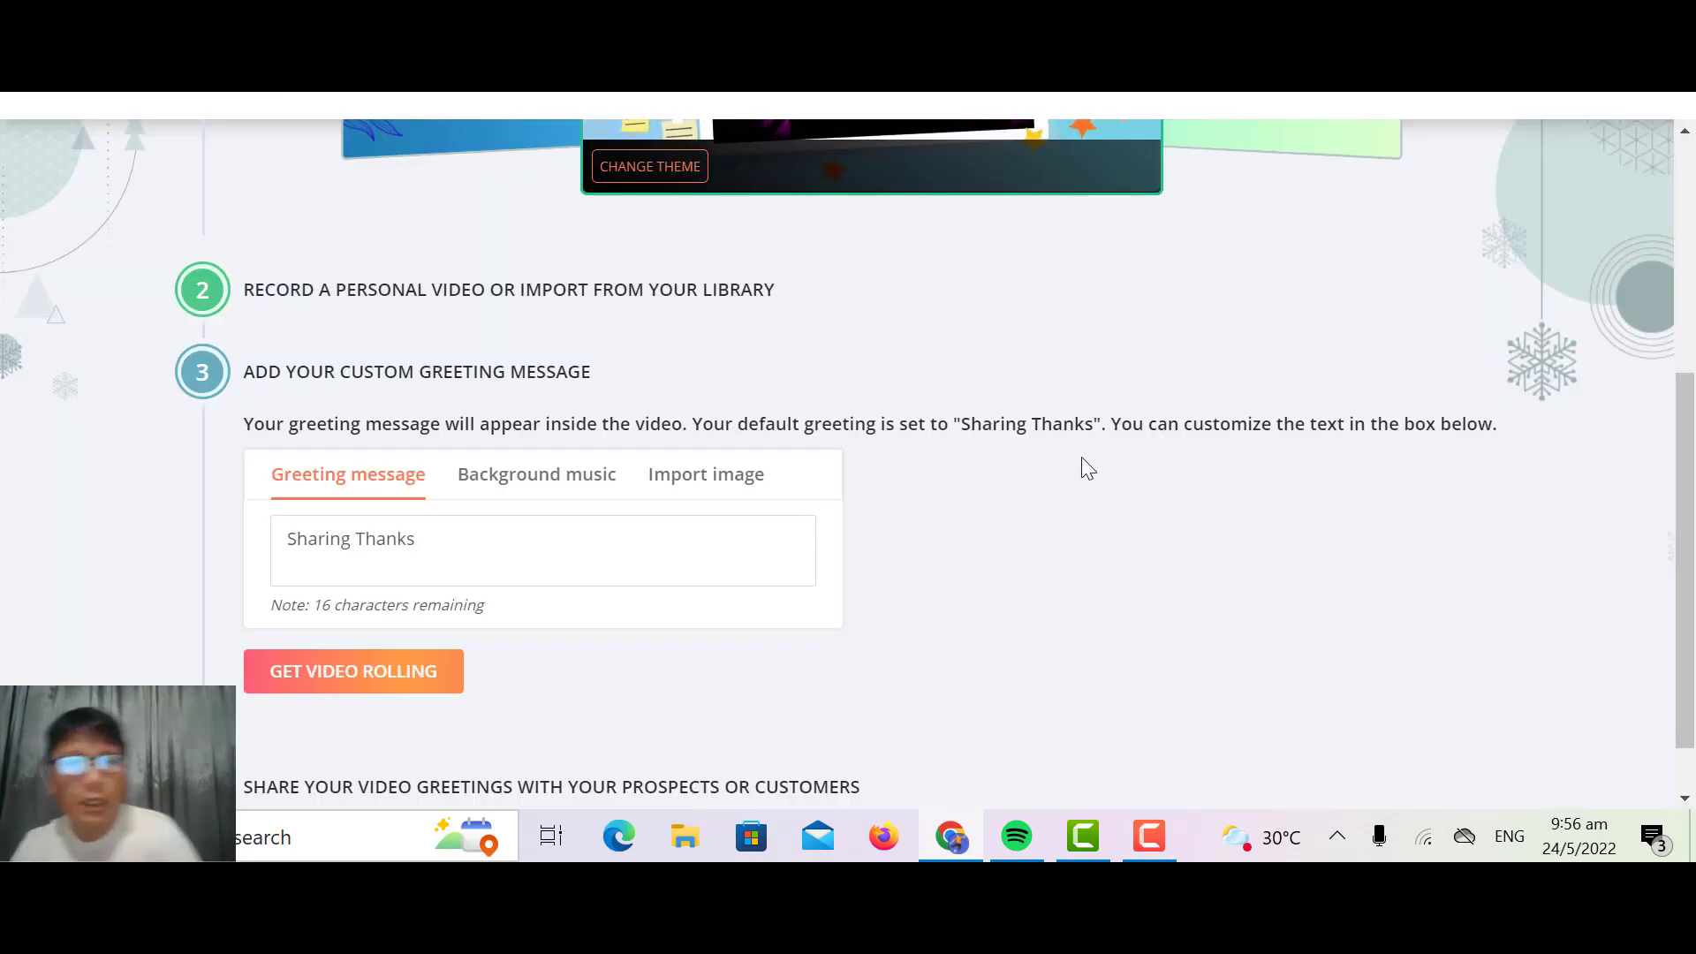
Step: Try "Smile on" as the greeting's background music, set it to "Cheery evening", and view the image import options
click(523, 481)
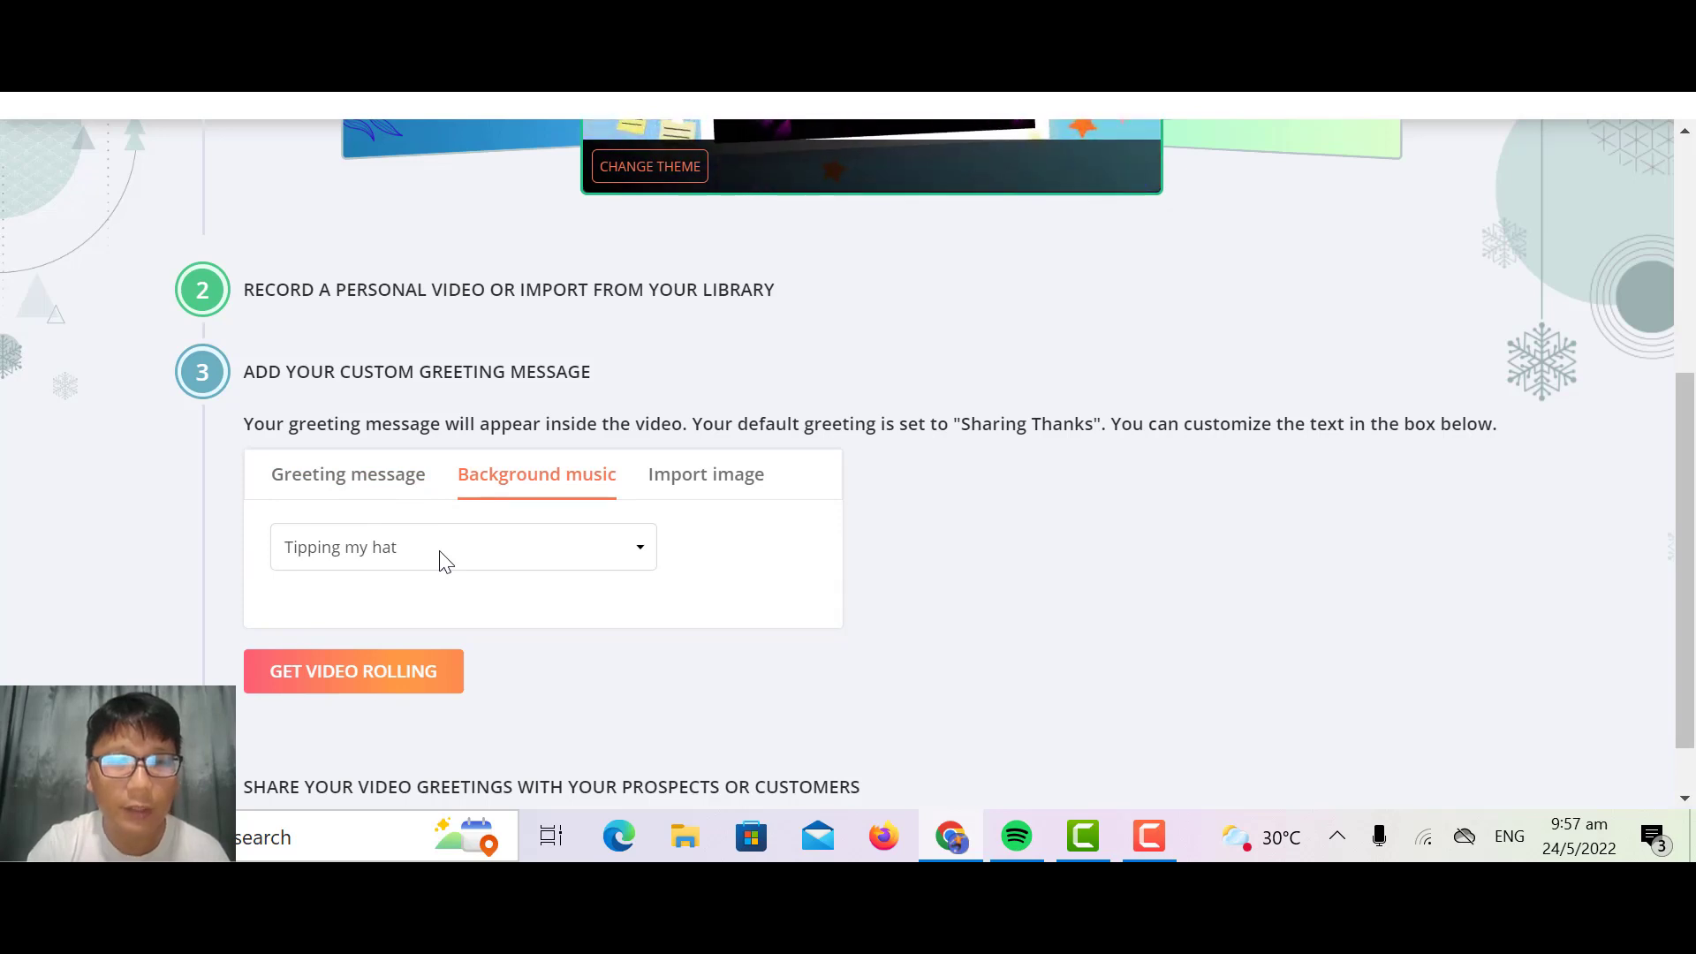
click(441, 554)
click(362, 606)
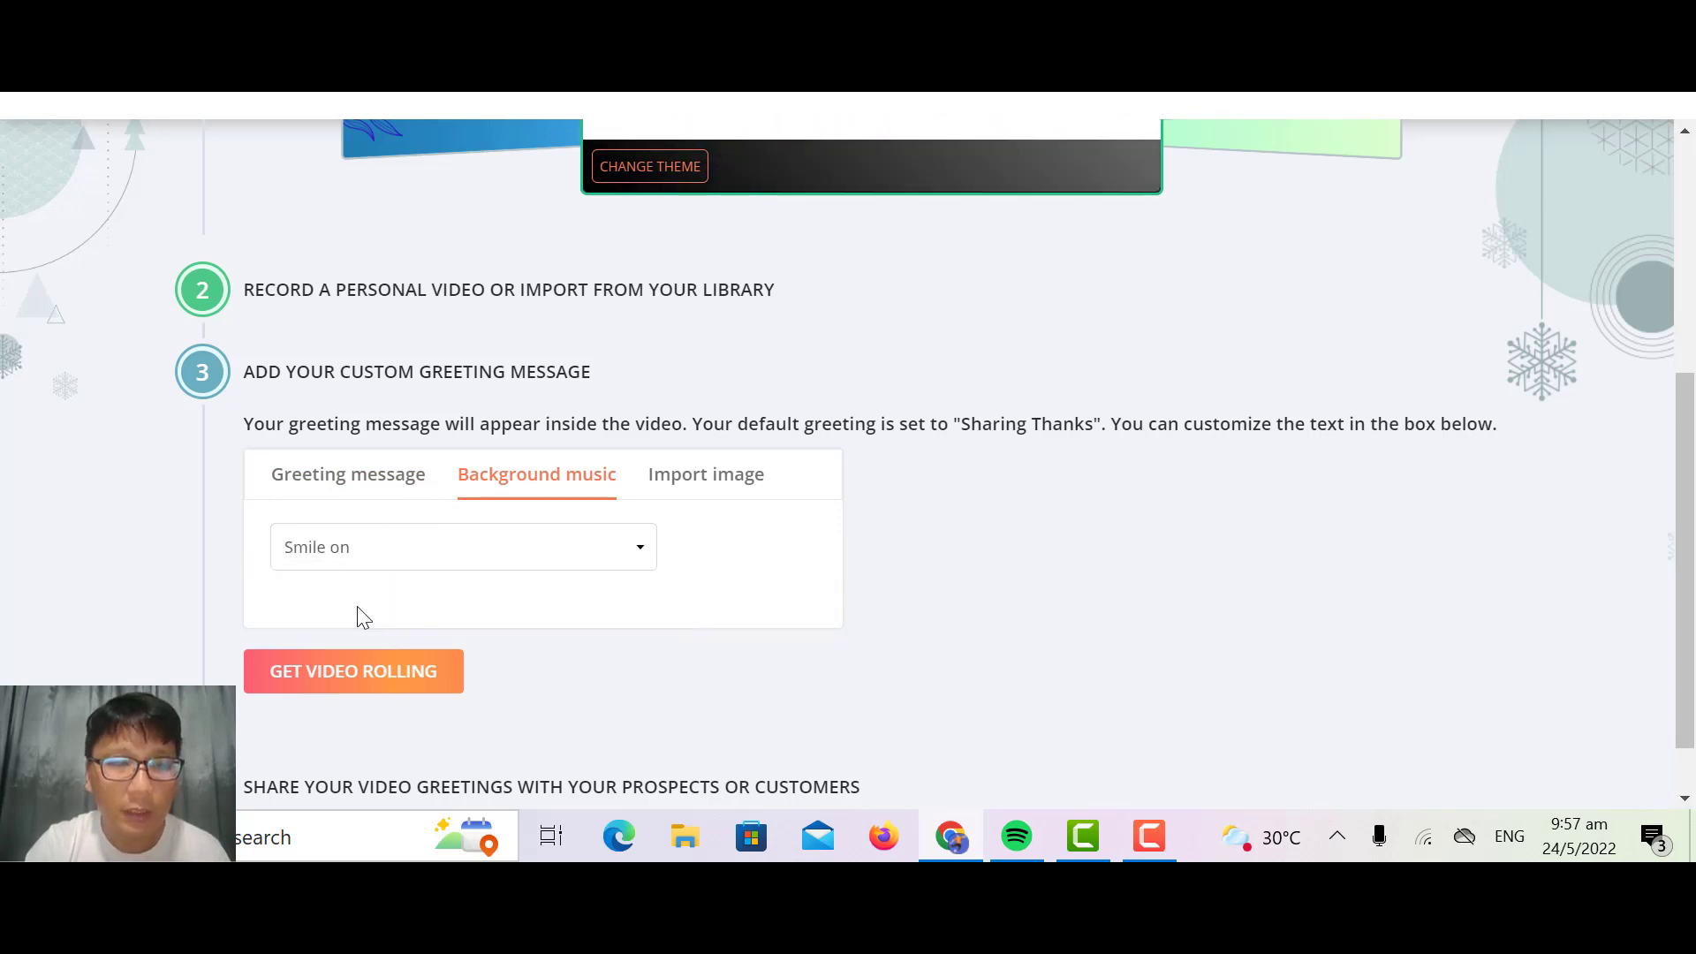
click(379, 555)
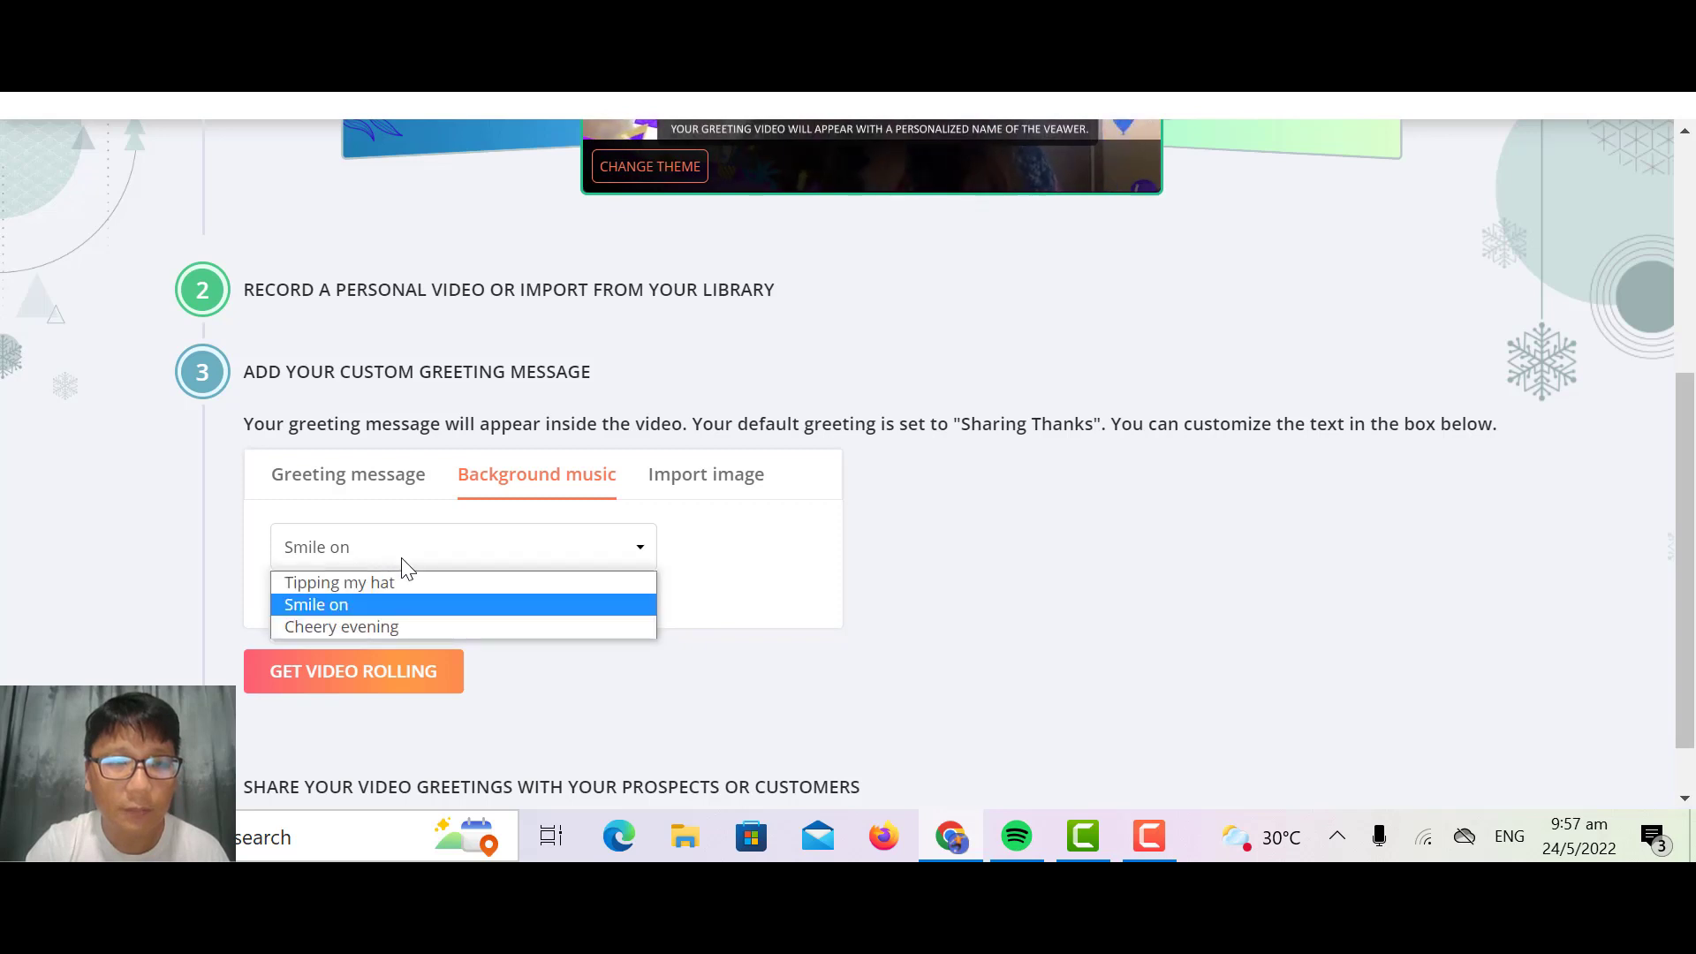
click(387, 629)
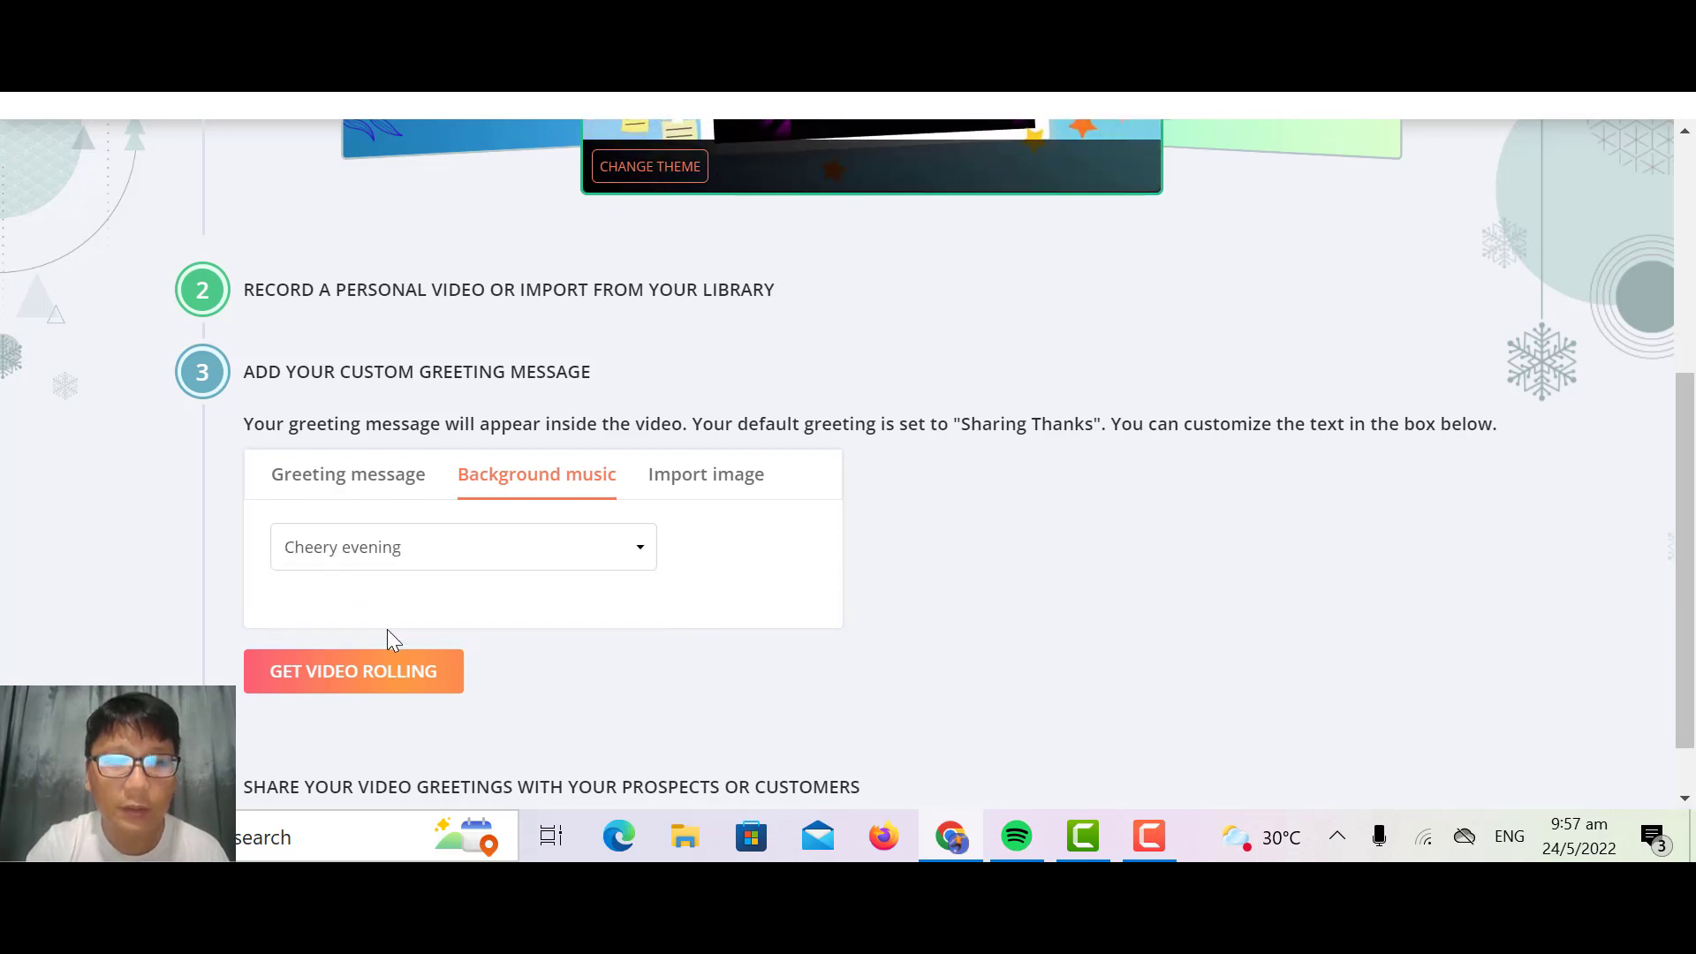
click(728, 481)
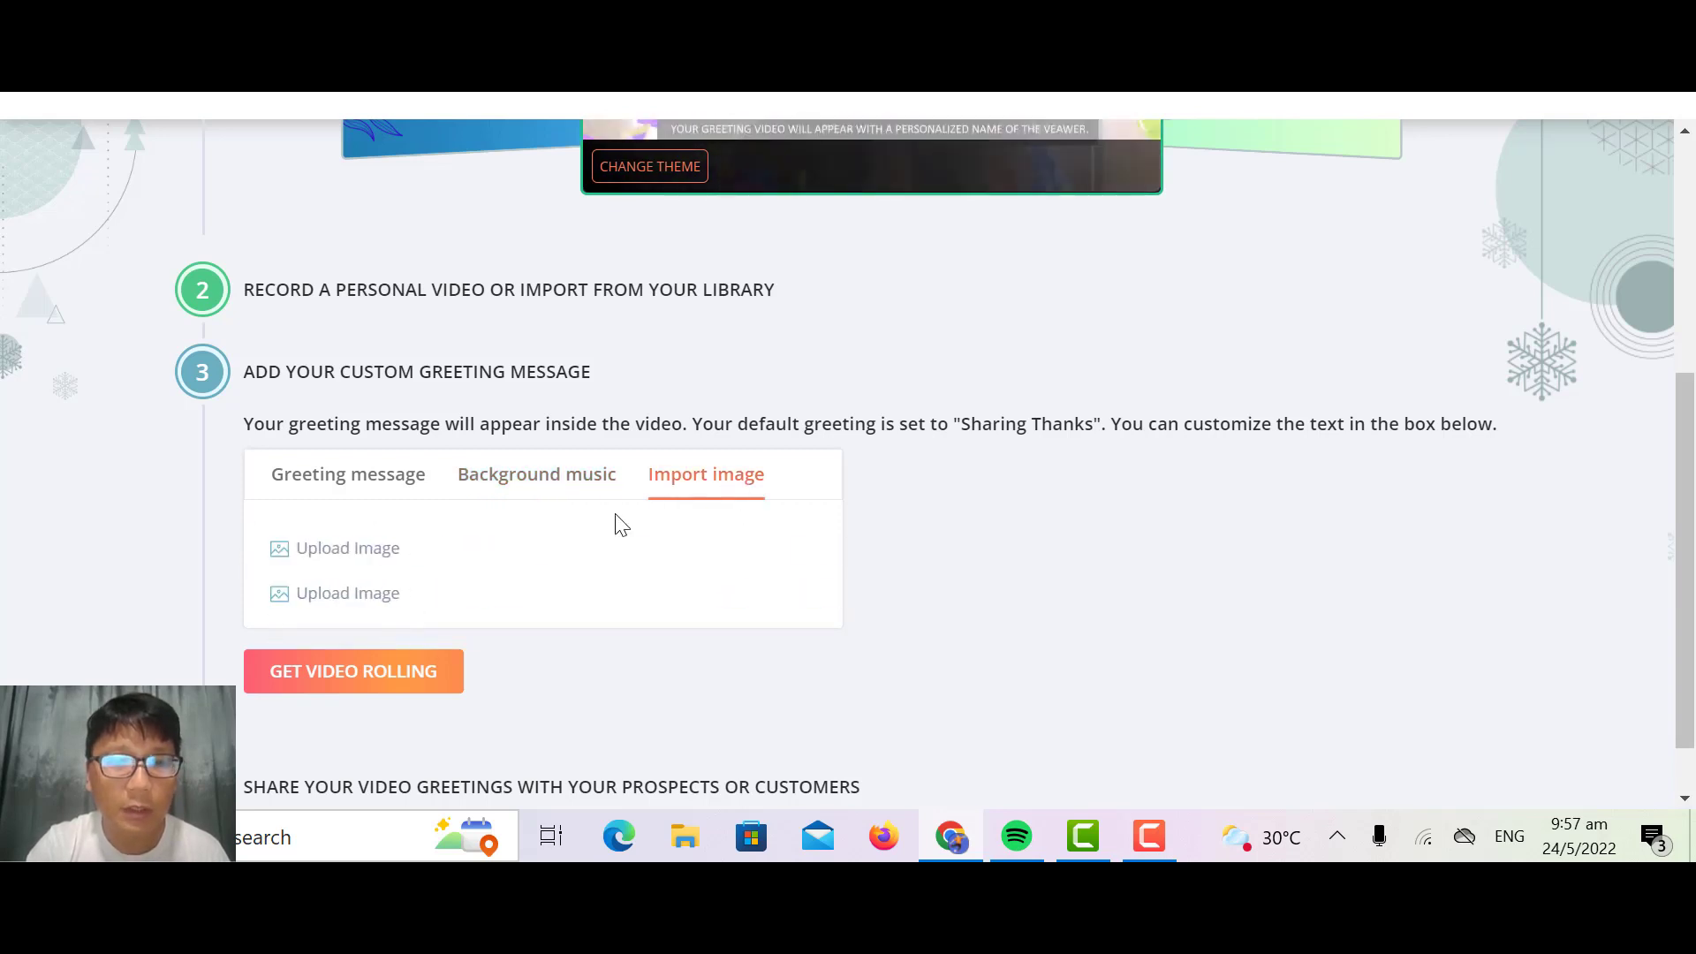
click(542, 491)
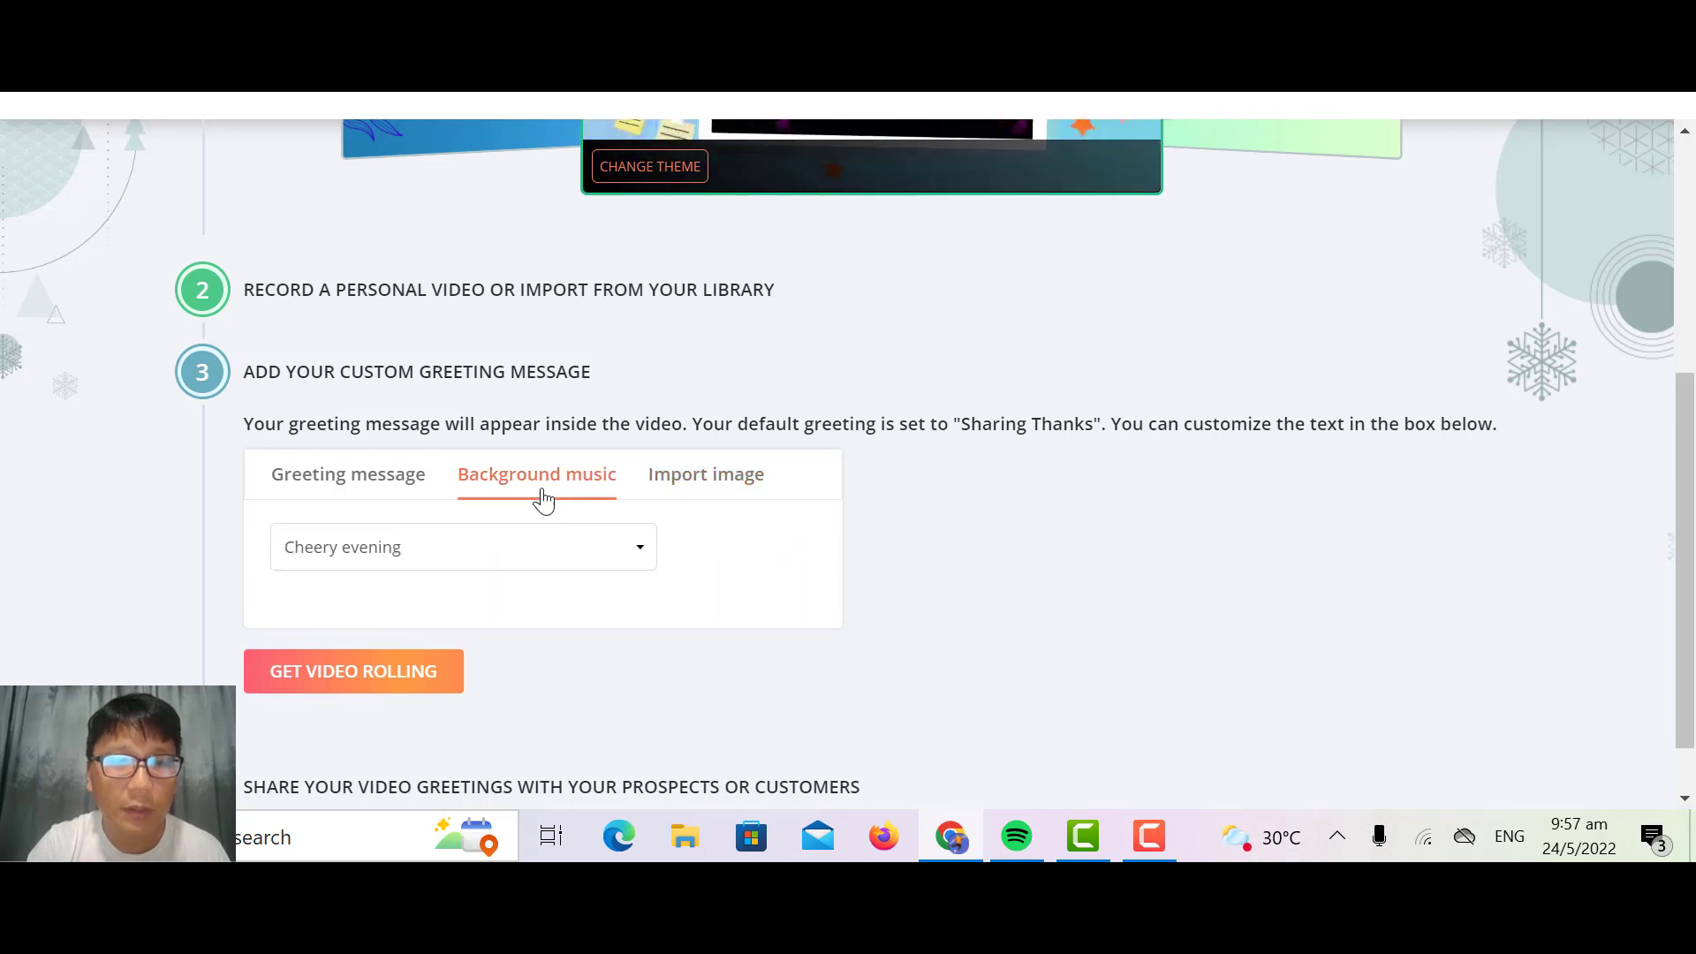
Step: Set the greeting's background music to "Tipping my hat" and generate the thank you video with the "Sharing Thanks" message
click(463, 556)
click(415, 583)
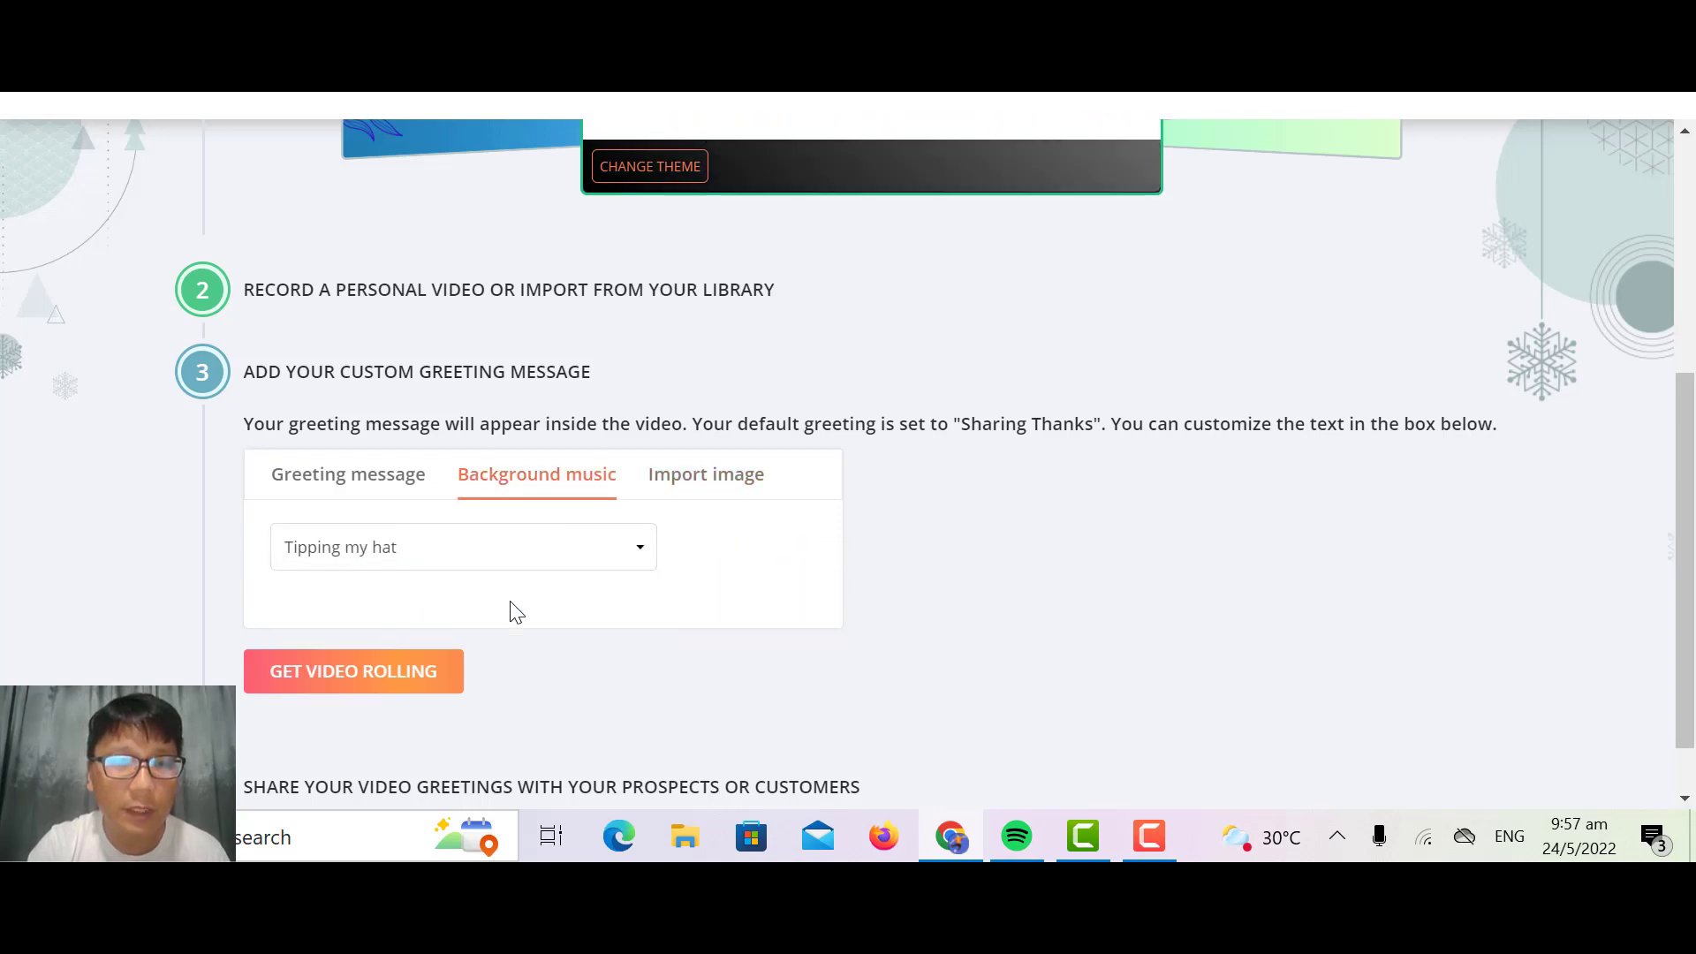
click(330, 487)
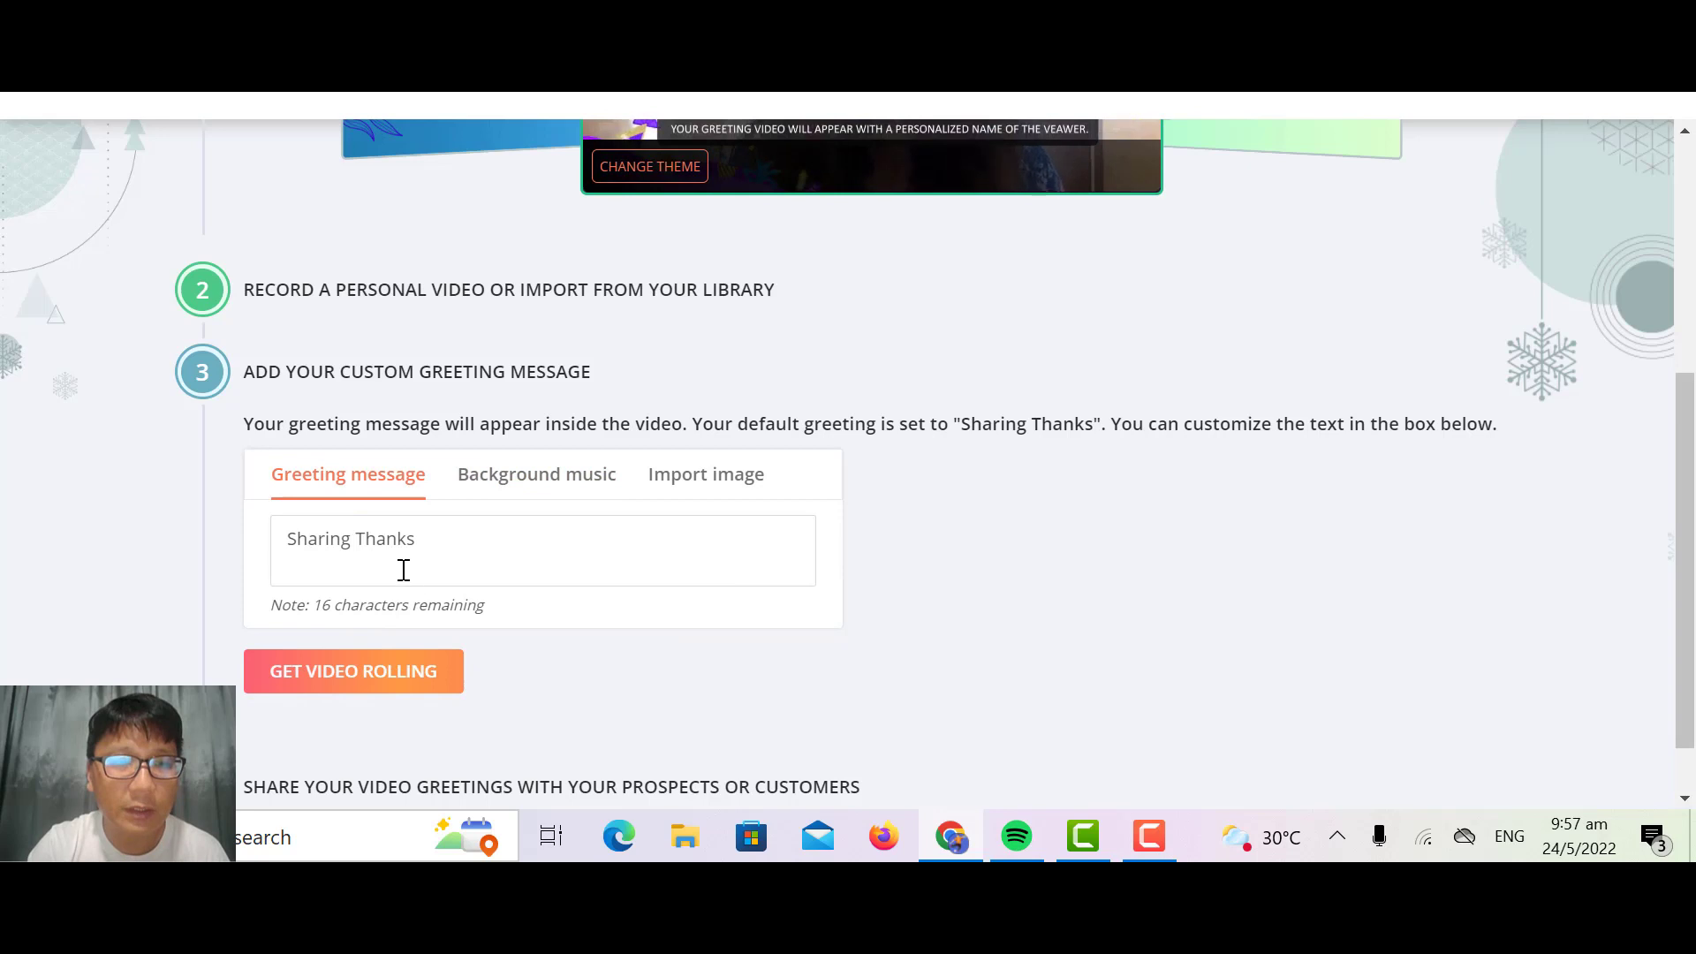
click(358, 675)
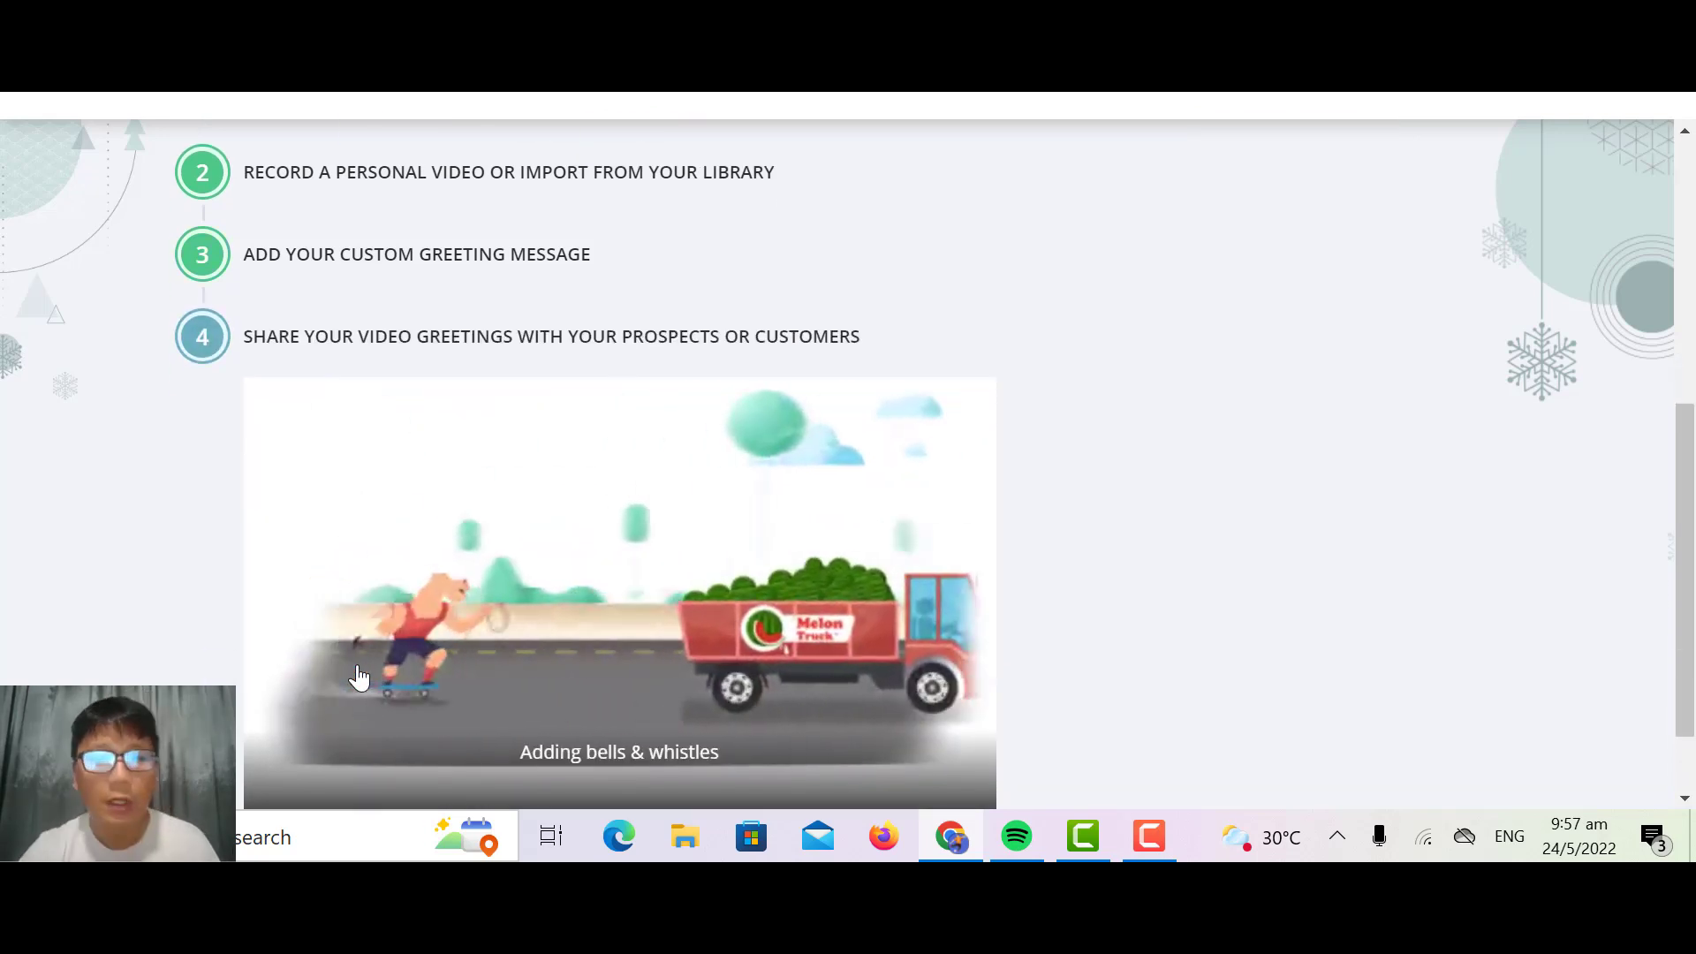
scroll(358, 675, down, 1)
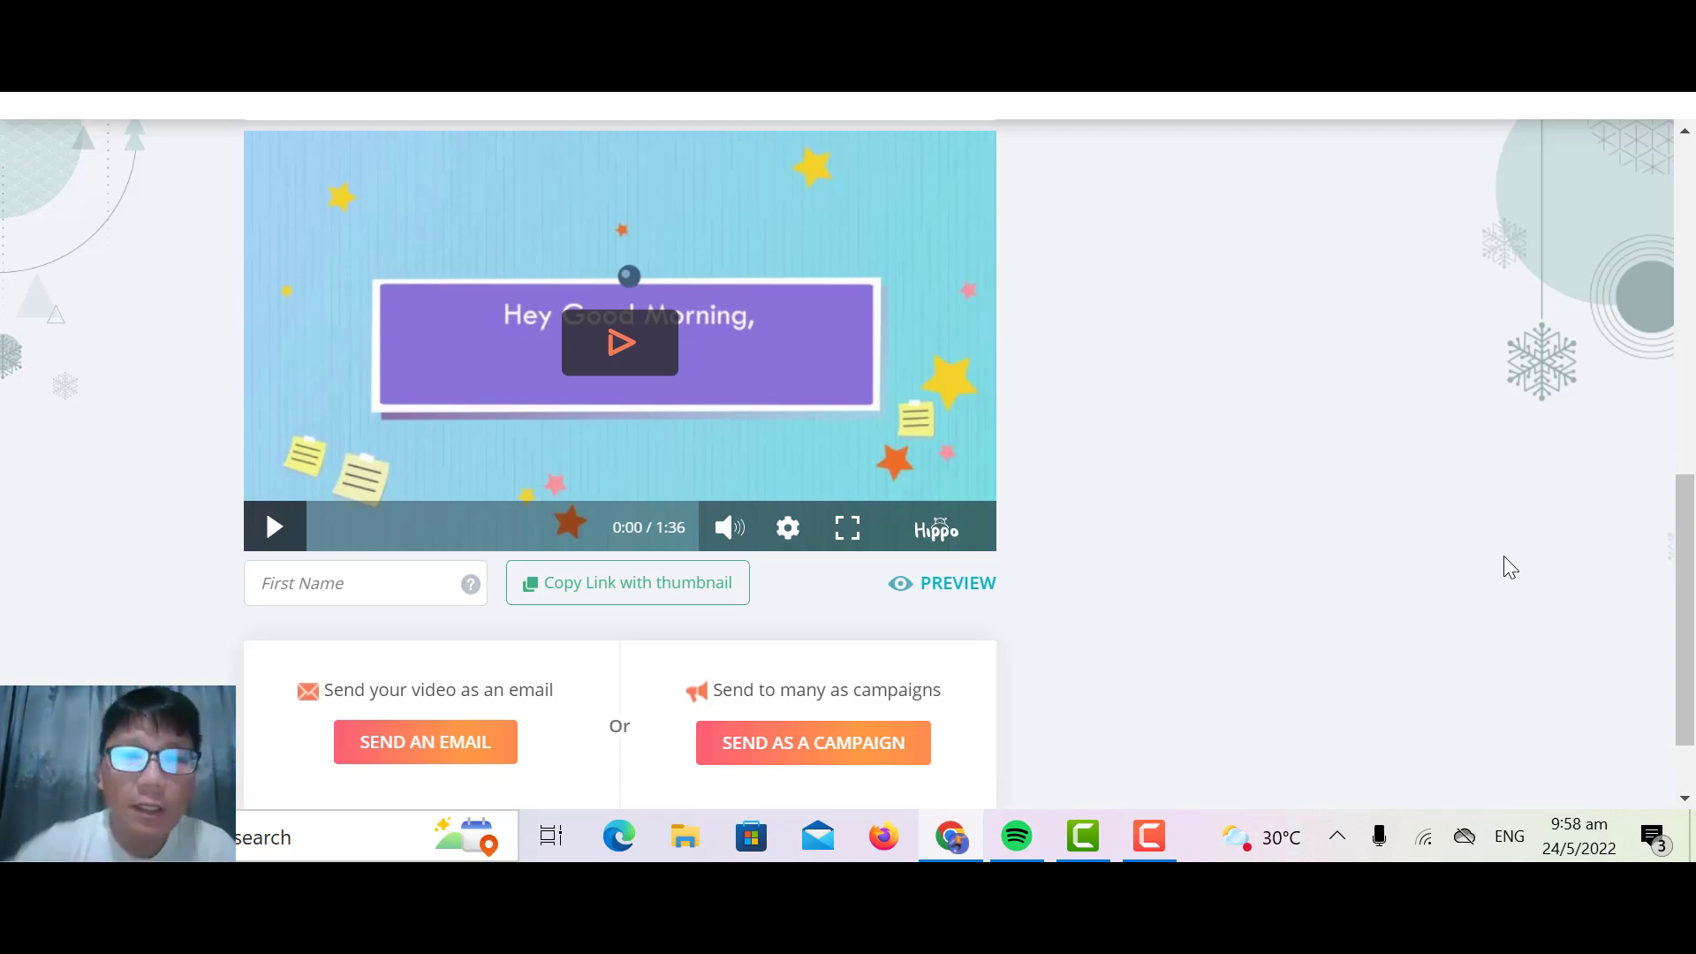
scroll(1503, 556, up, 1)
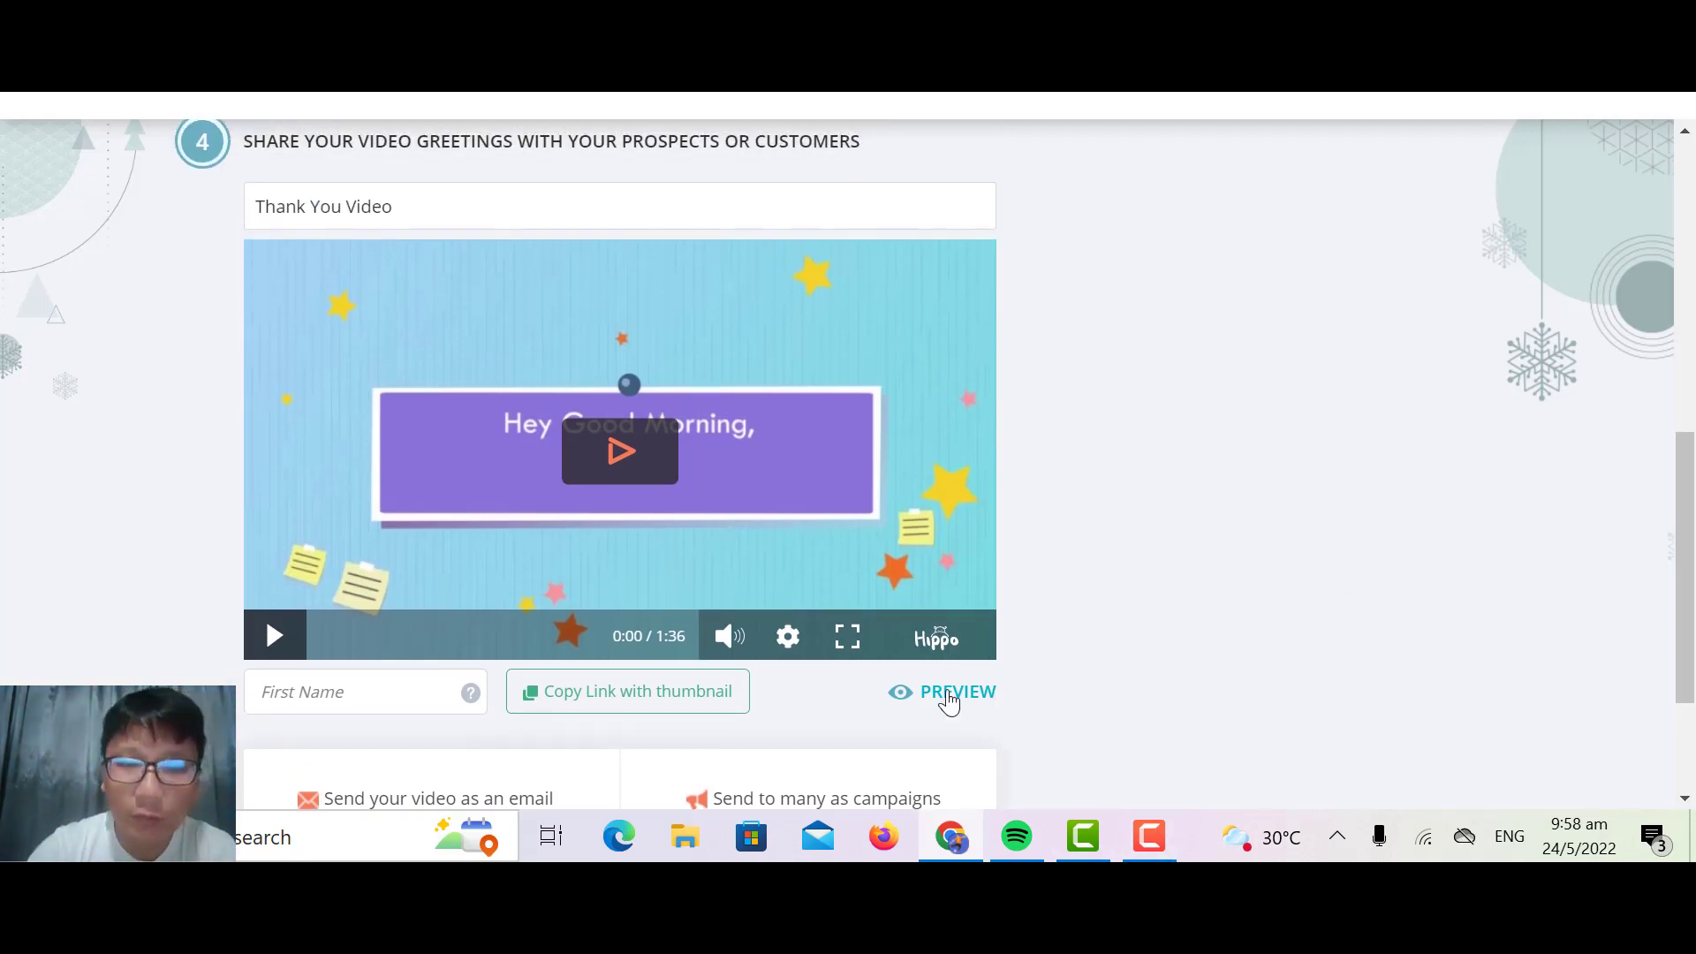
Step: Enter the recipient's first name for the thank you video and open its personalized preview
click(334, 701)
text(David)
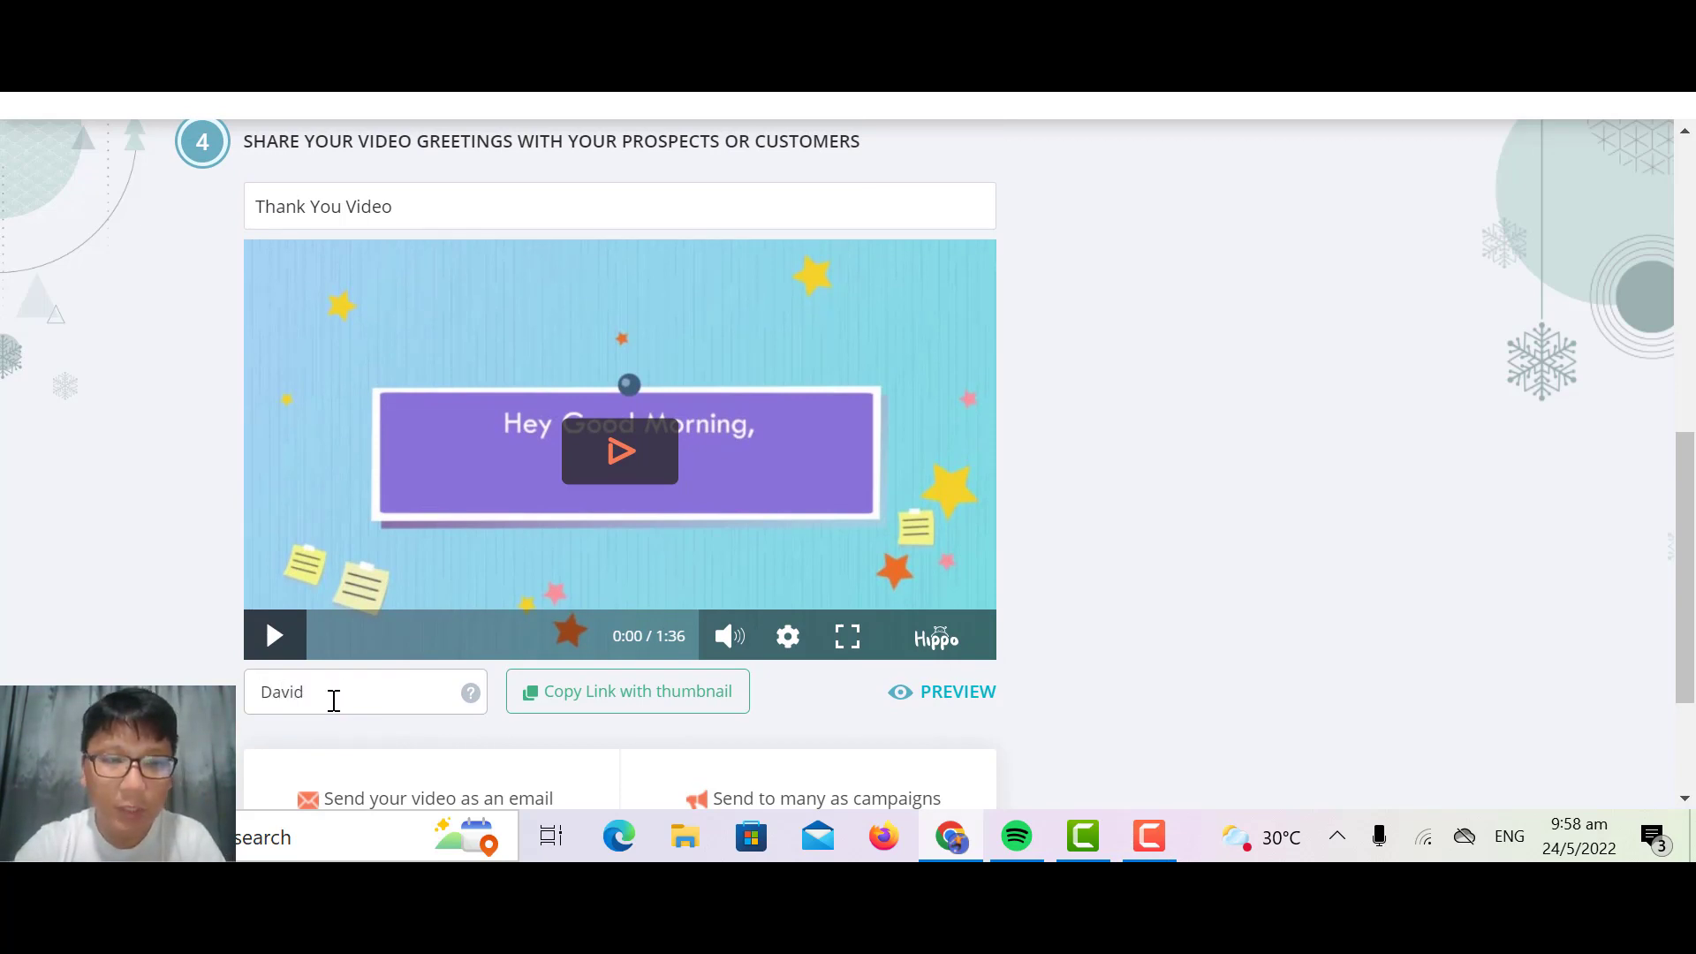
click(937, 704)
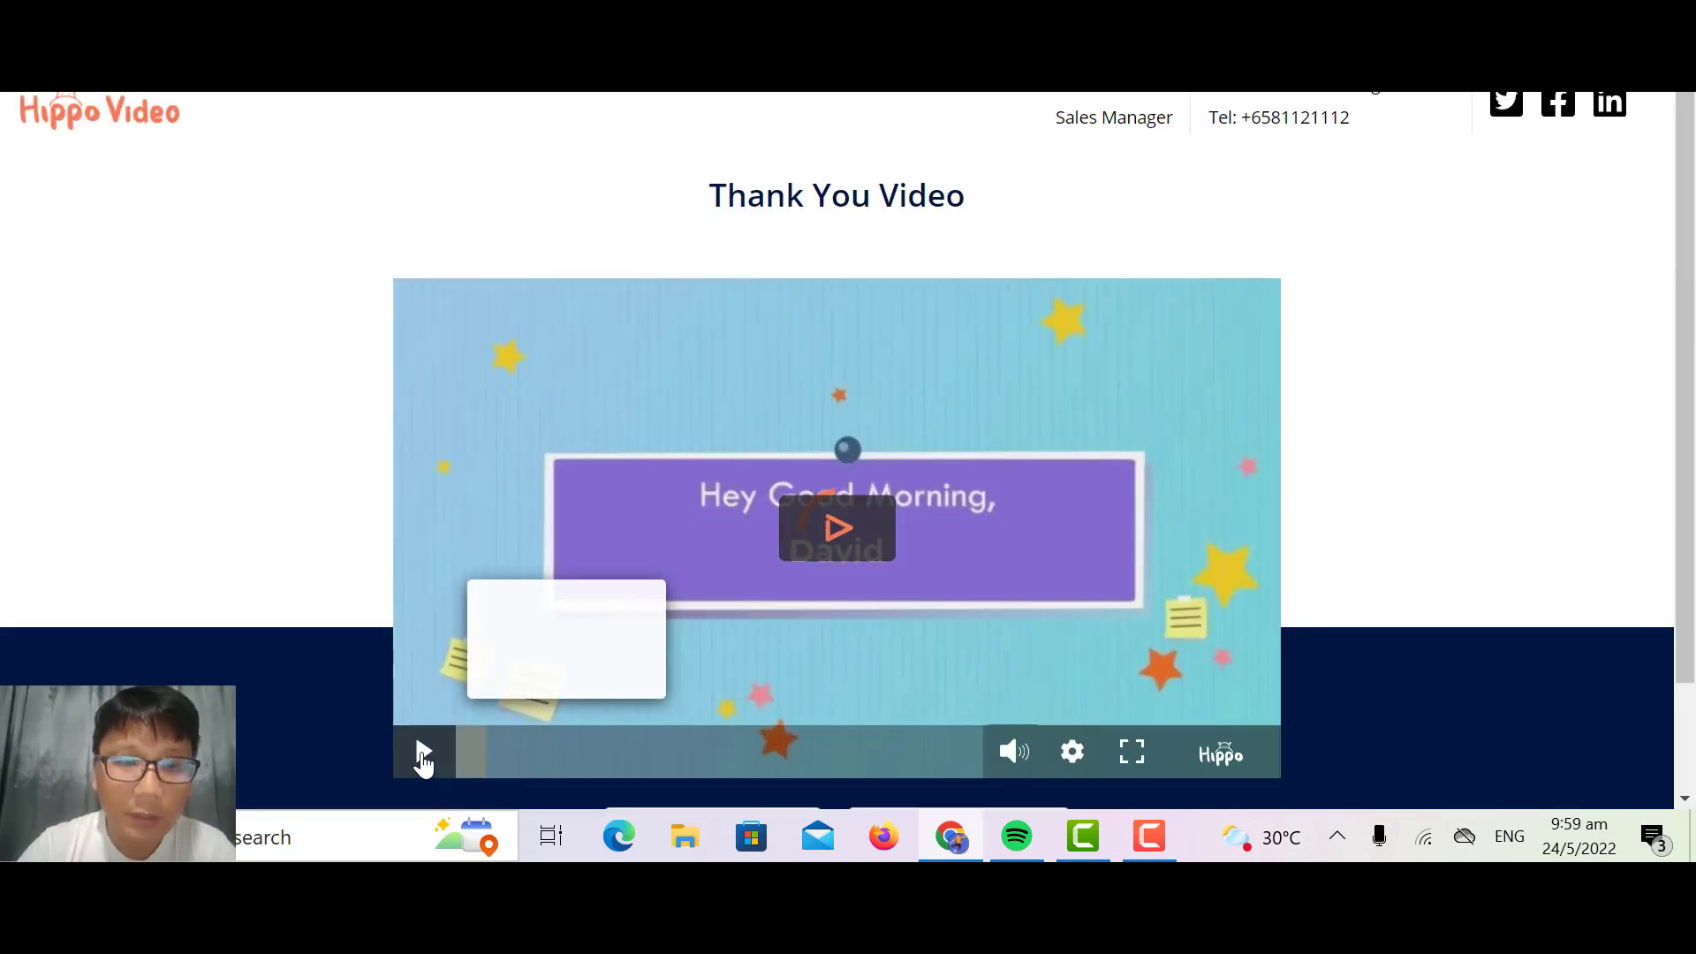
Step: Play the personalized thank you video, skipping ahead through it, and examine the call-to-action options on its page
click(421, 752)
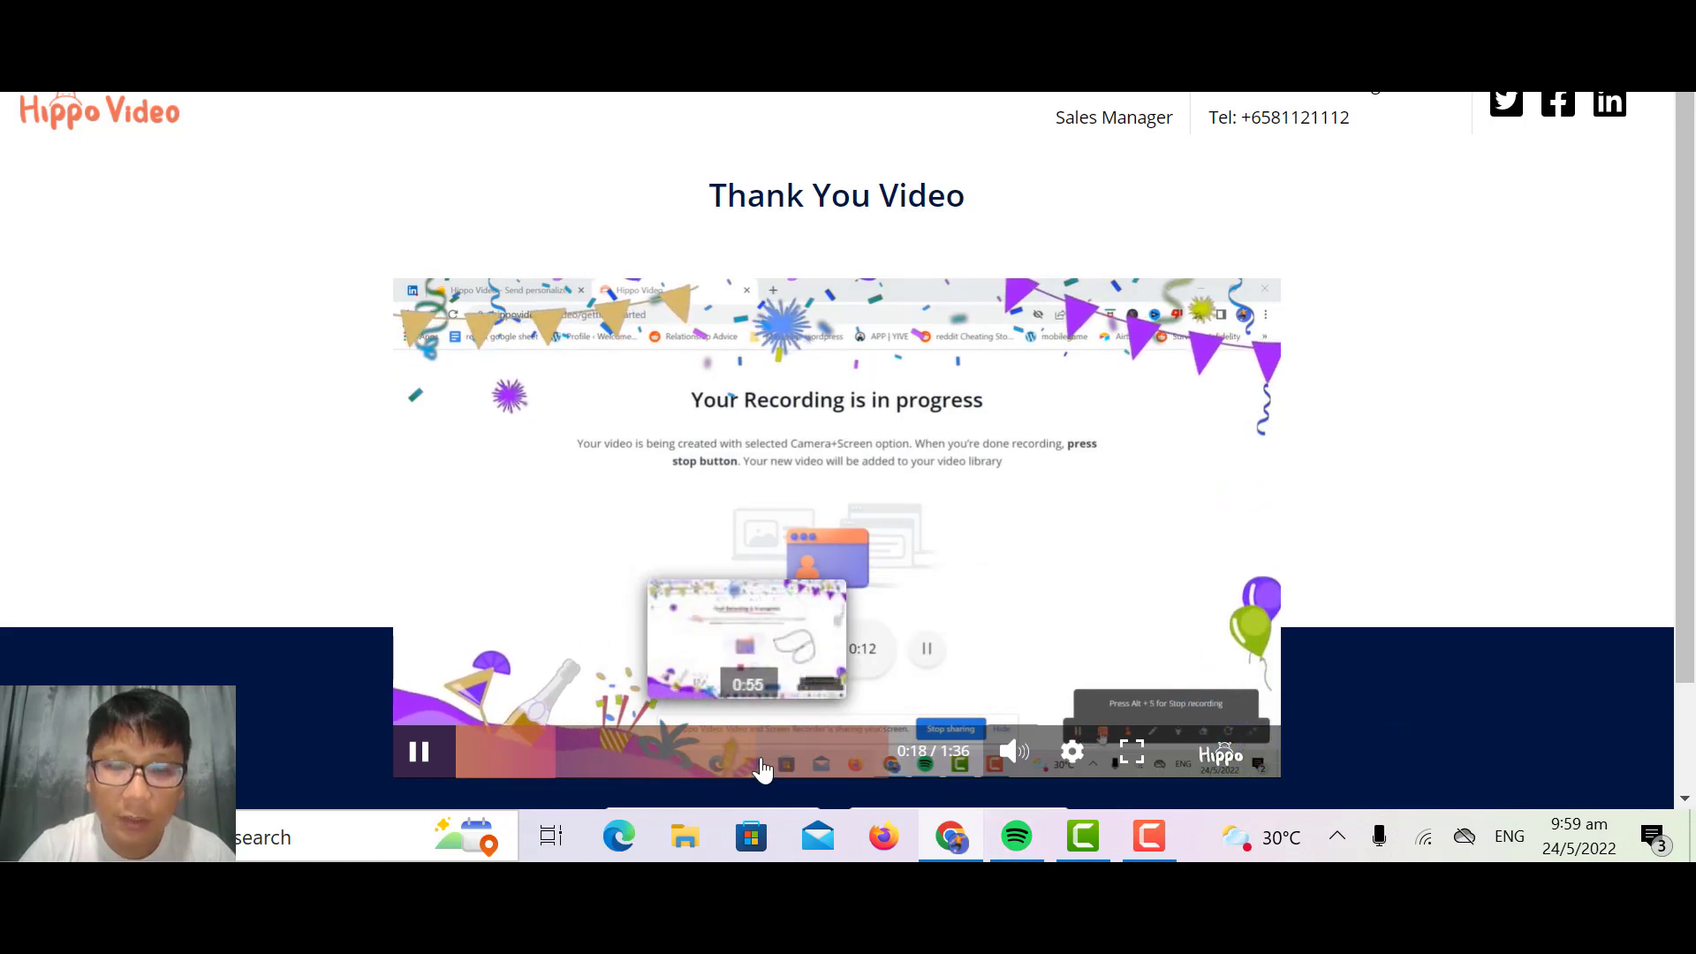
click(761, 768)
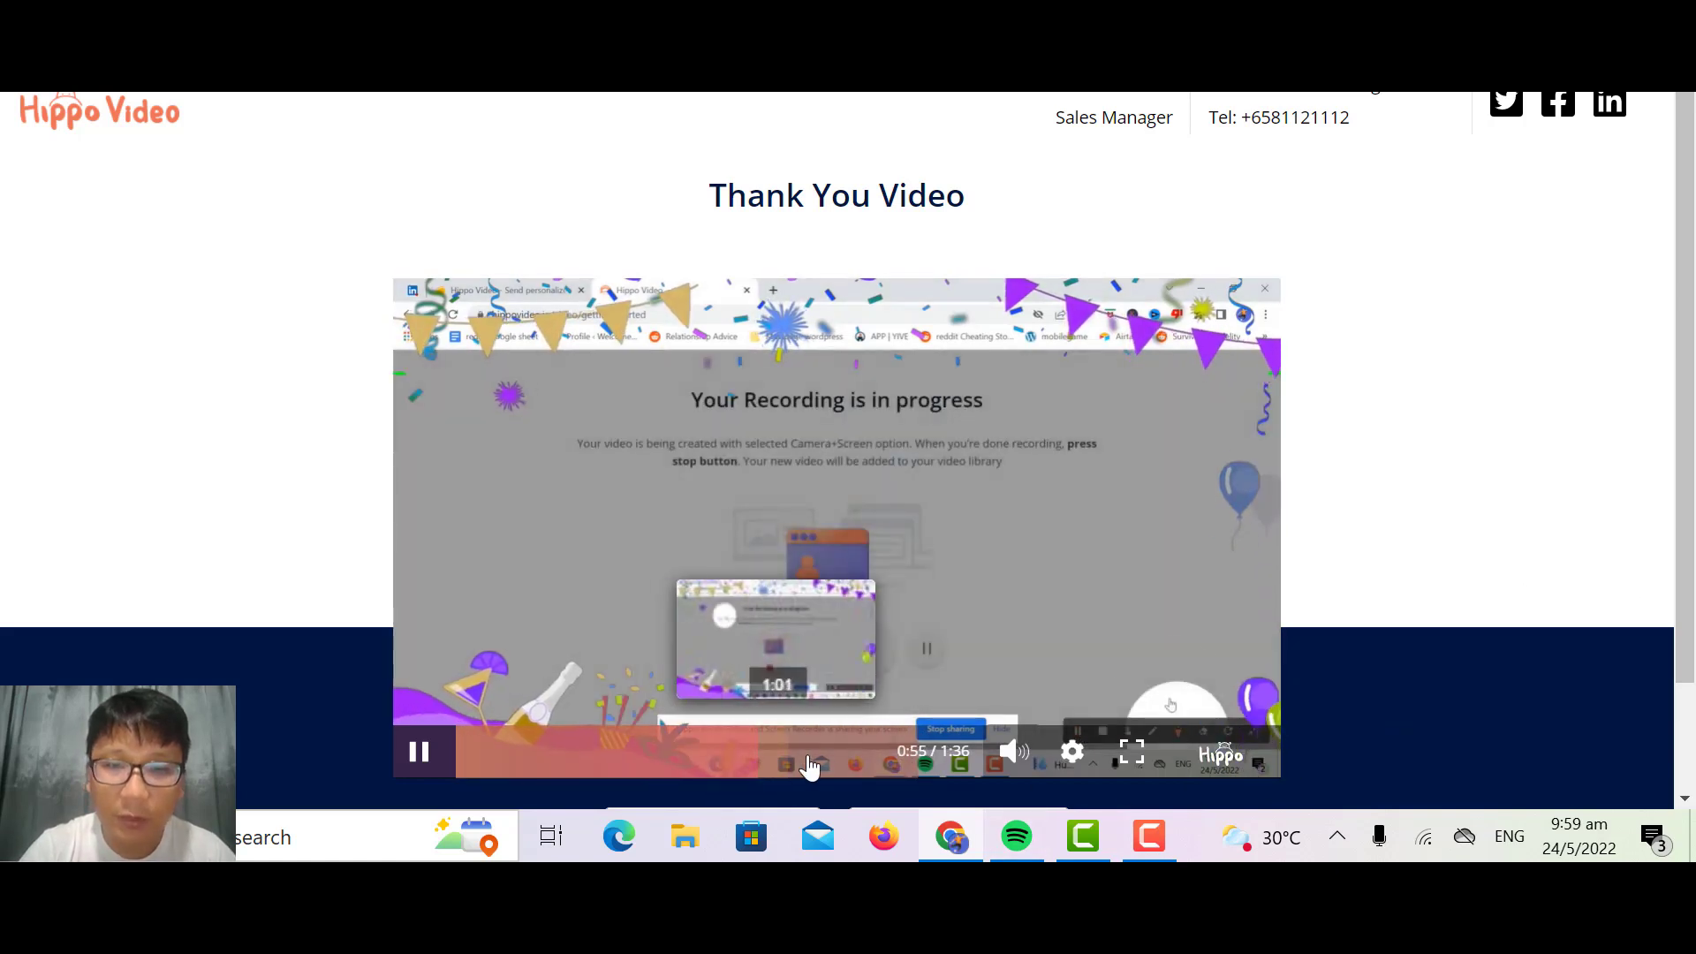
click(934, 770)
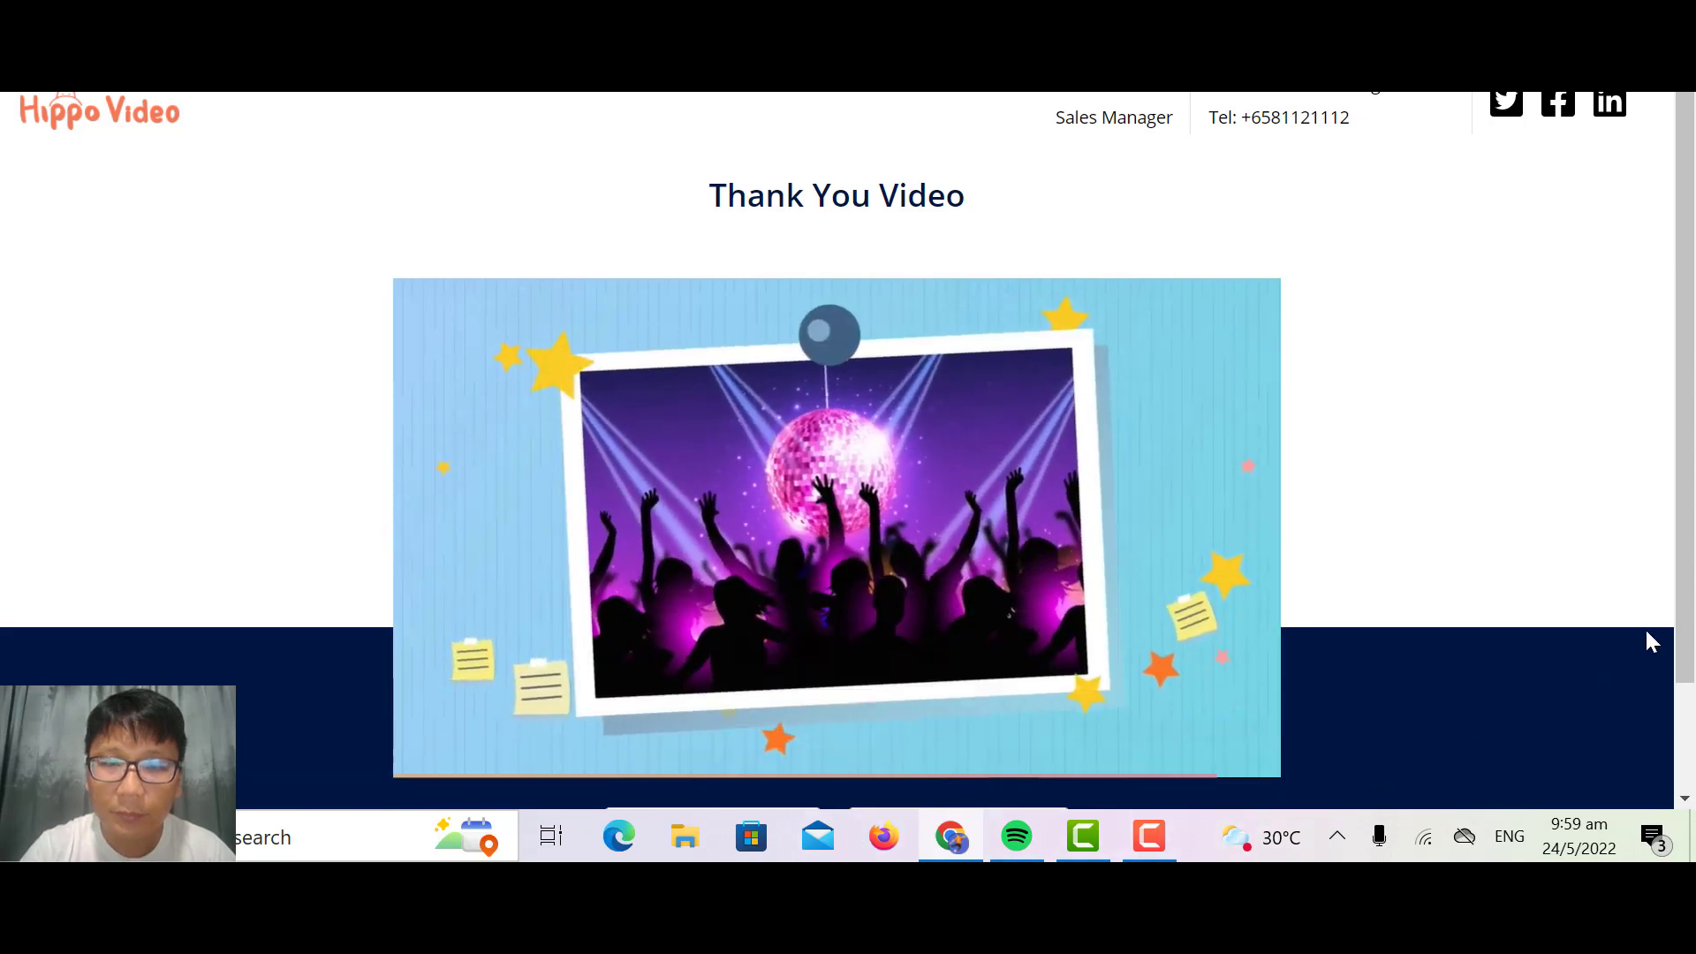
scroll(1645, 618, down, 1)
scroll(1645, 628, down, 1)
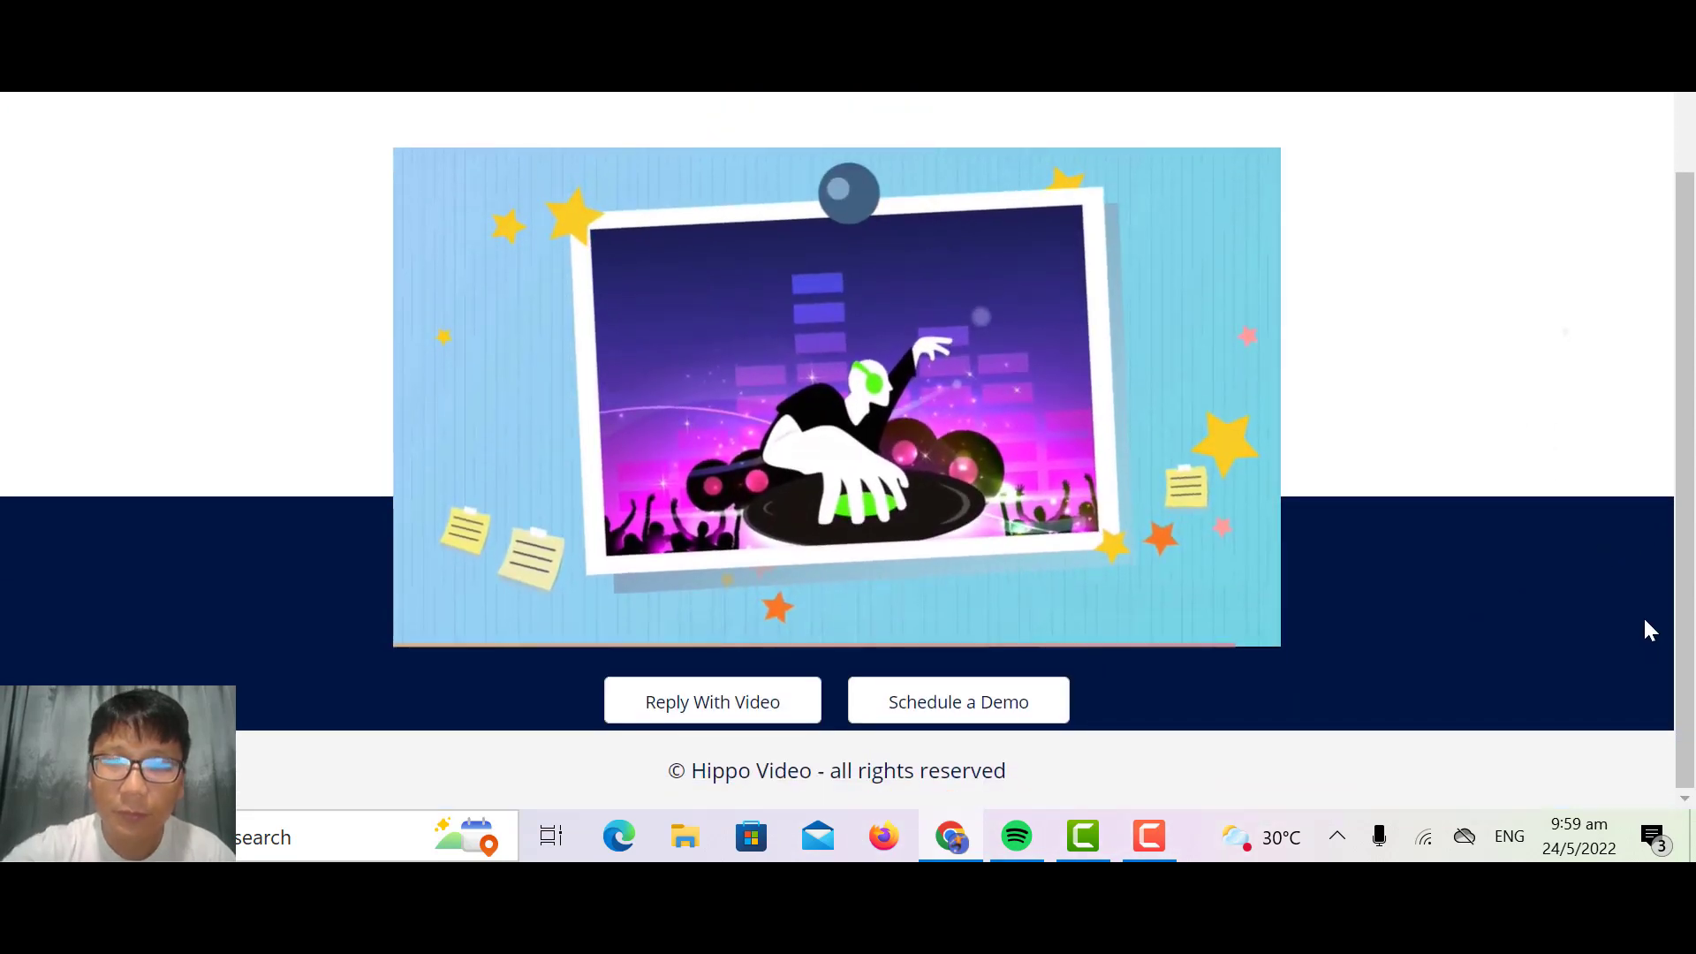
scroll(1645, 620, up, 2)
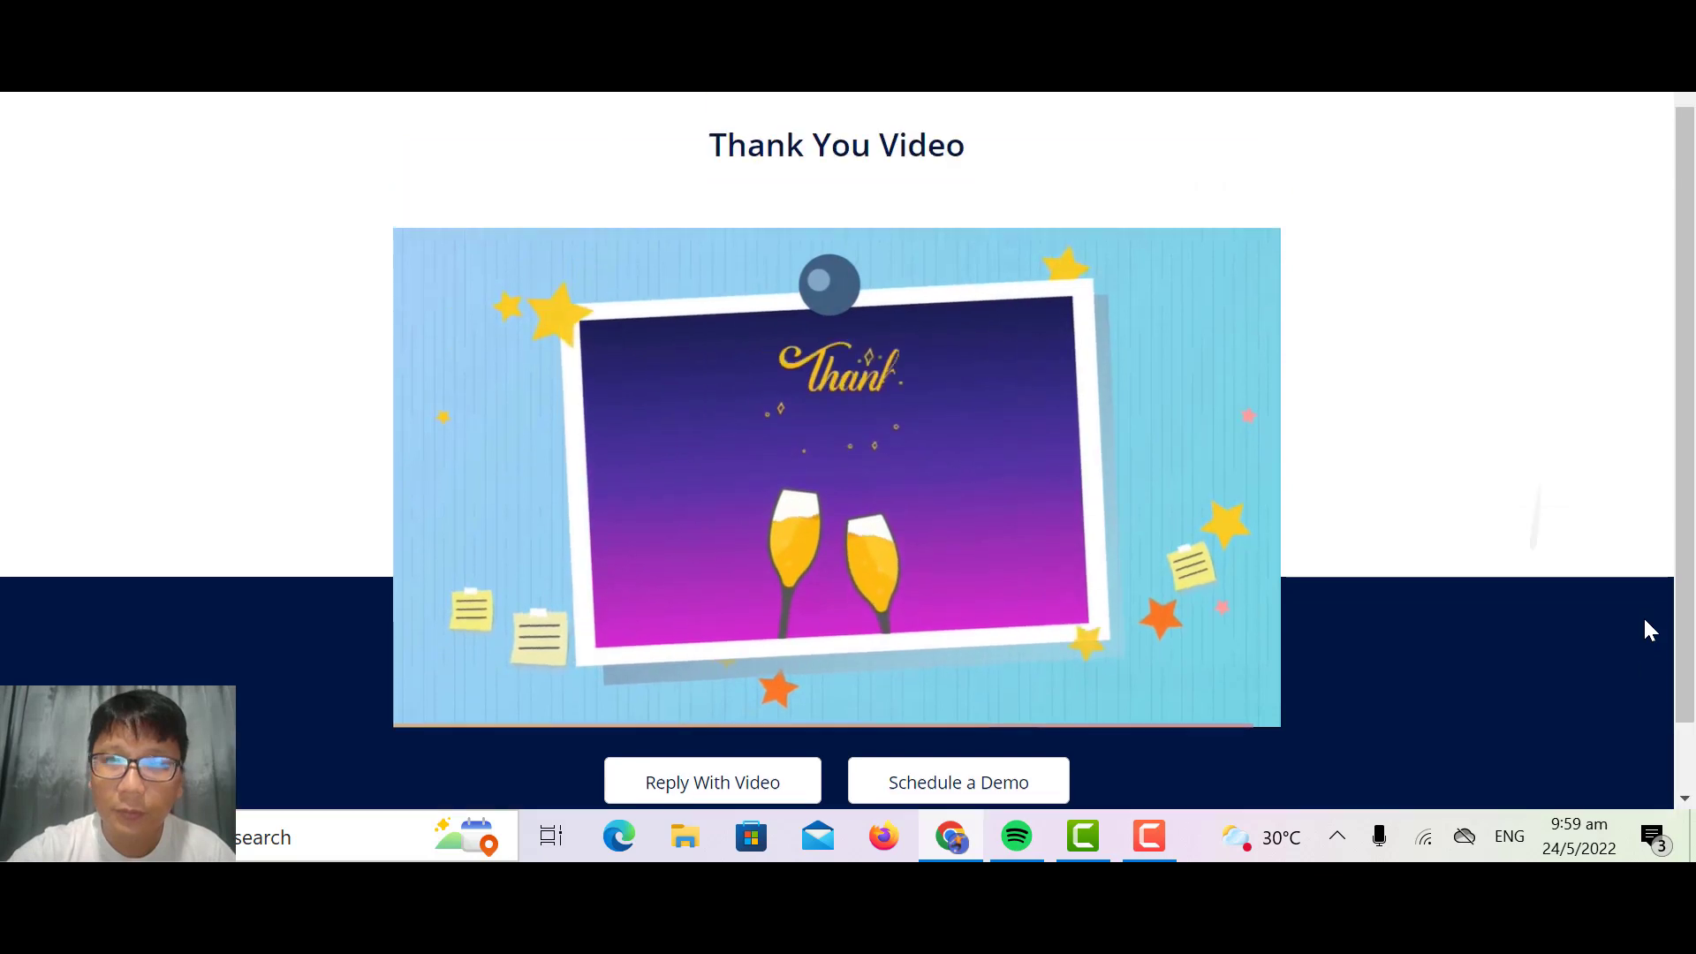
scroll(1644, 620, down, 2)
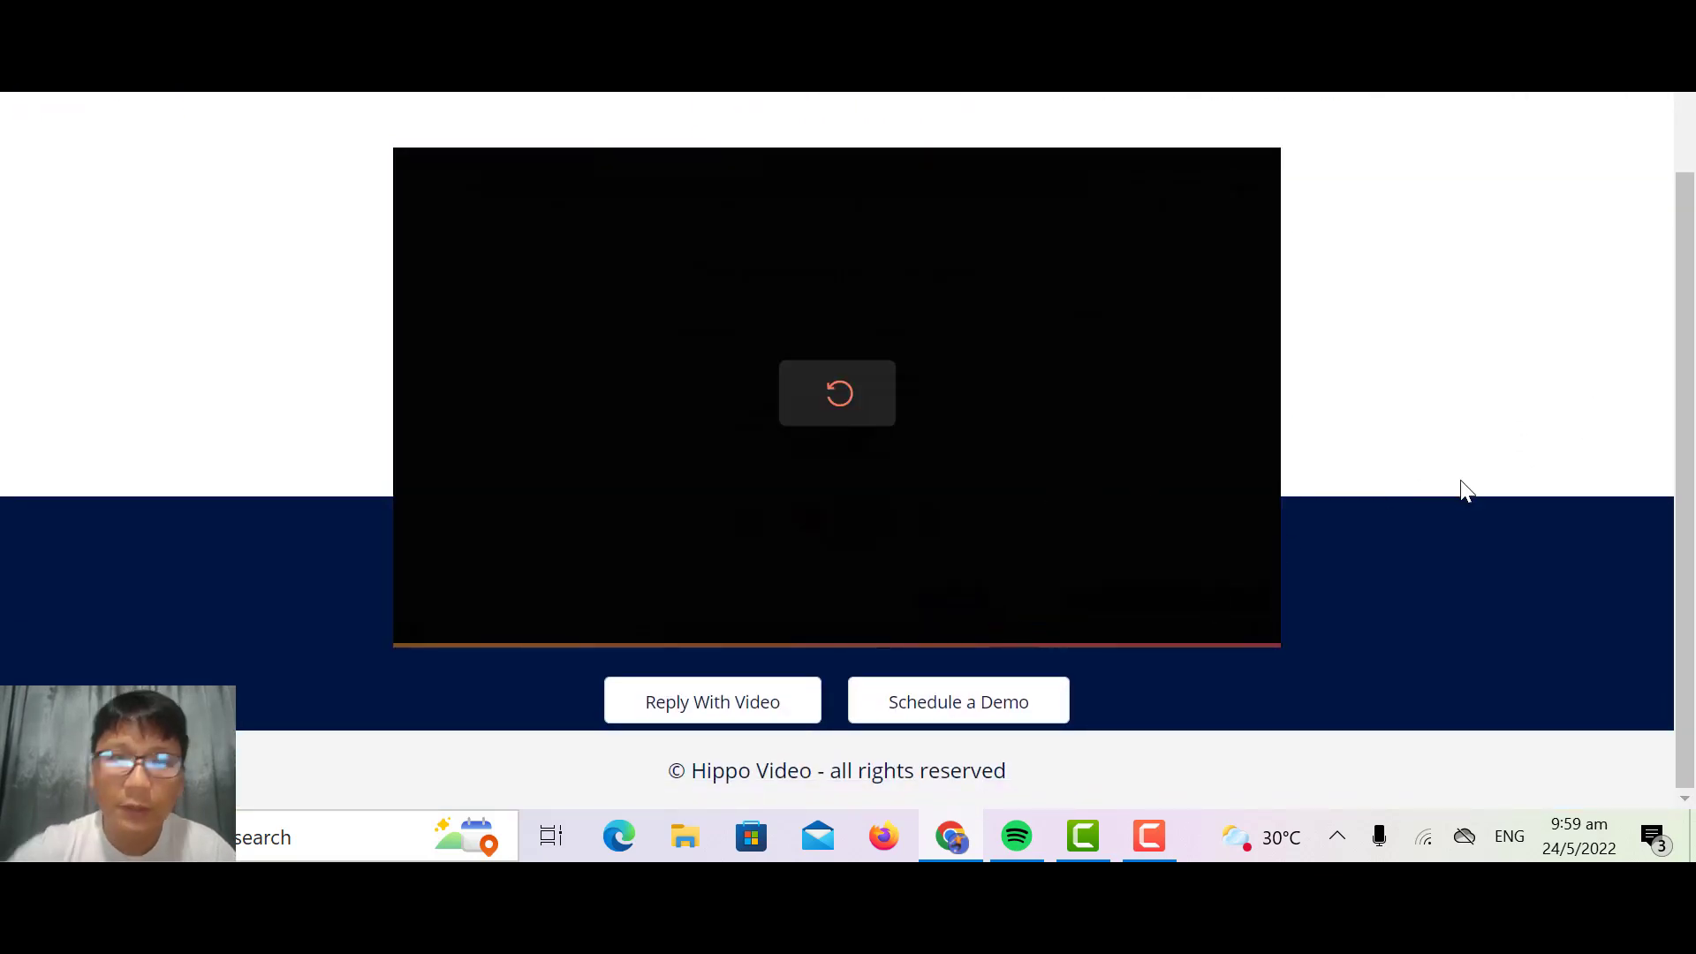
scroll(1467, 490, up, 2)
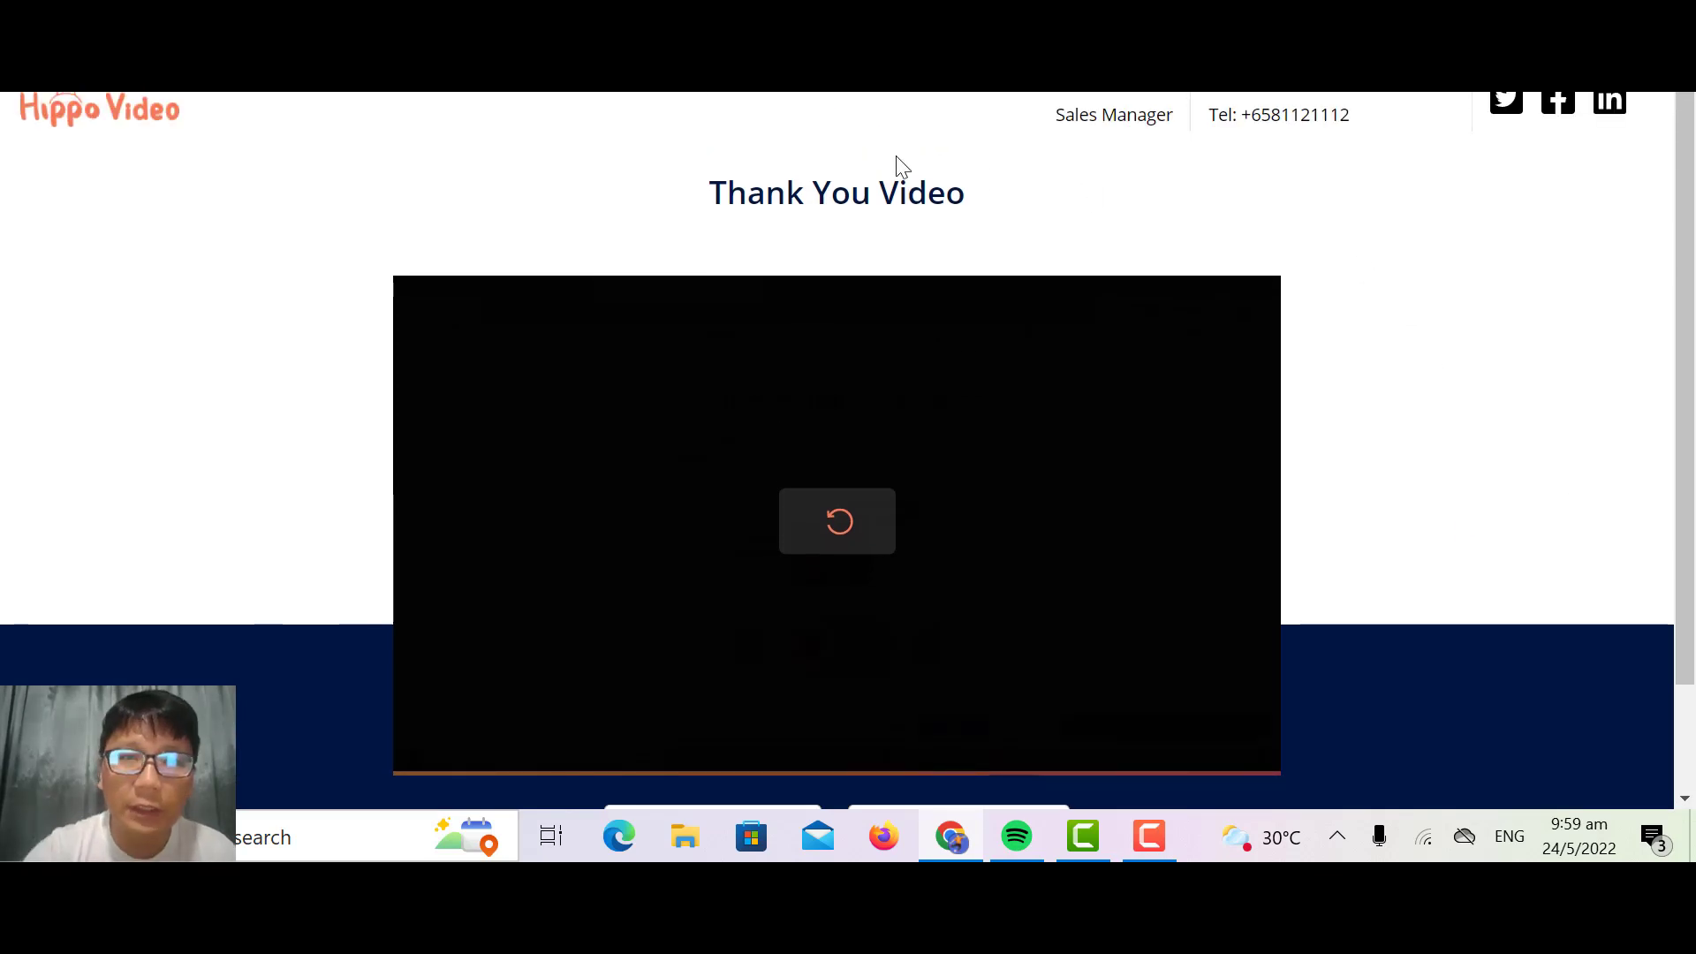
Step: Return to the thank you video's sharing section and check its options for sending as an email or a campaign
key(ctrl+shift+Tab)
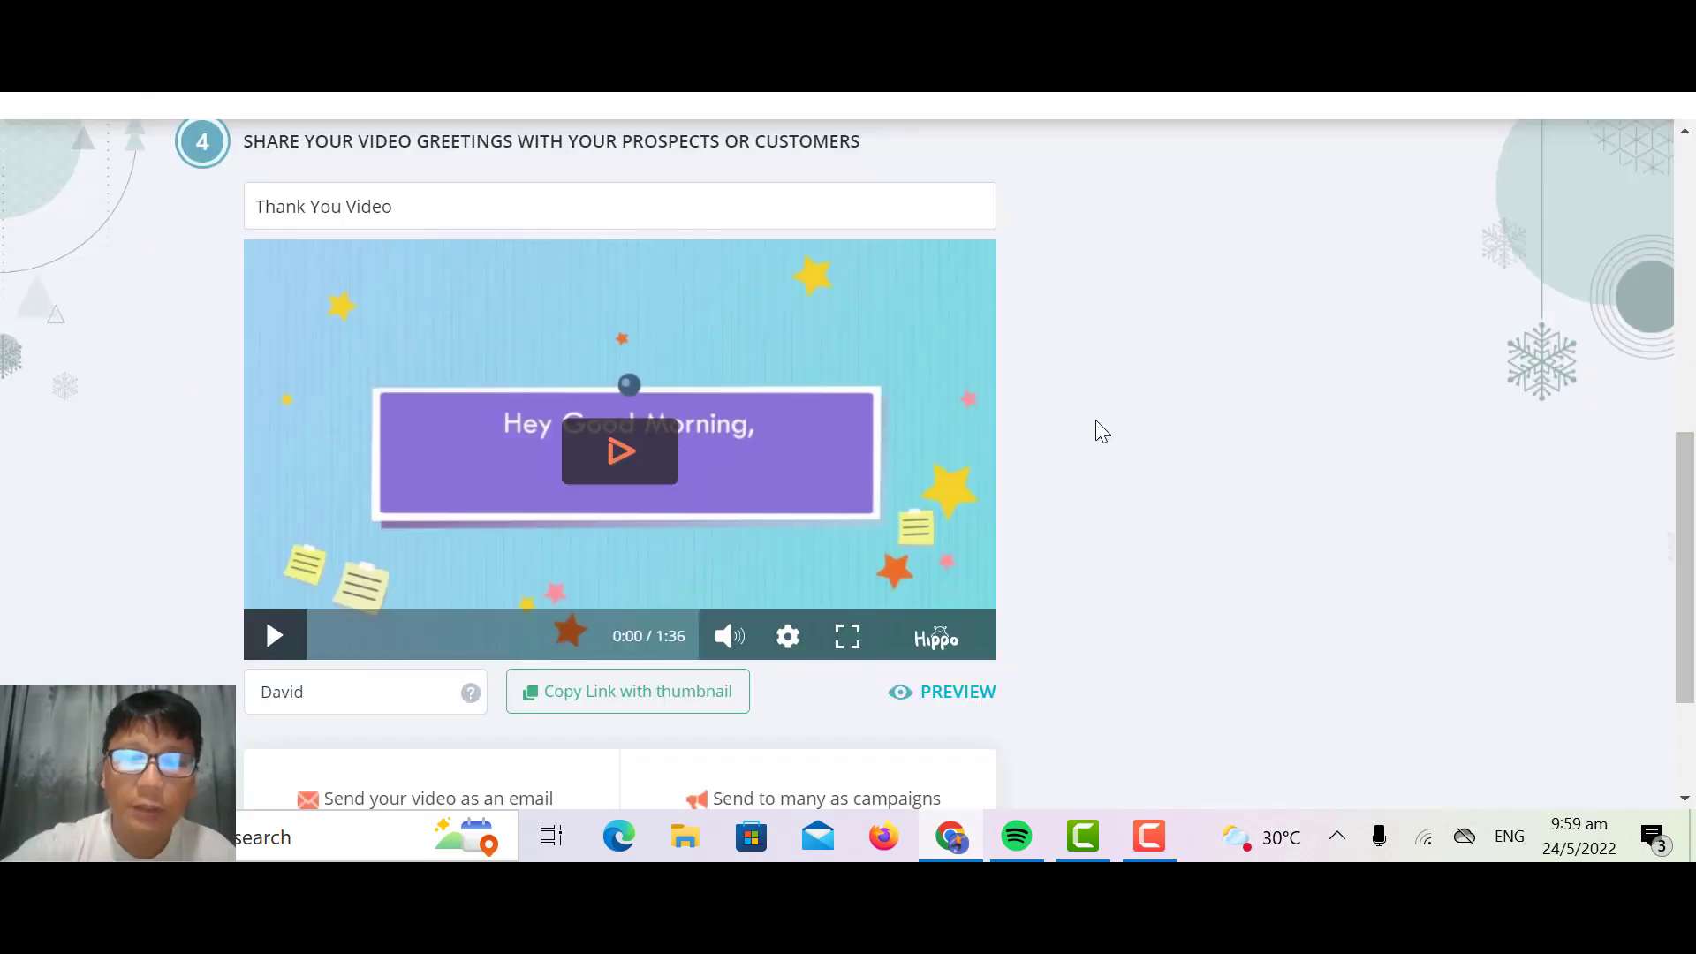
scroll(1096, 421, down, 2)
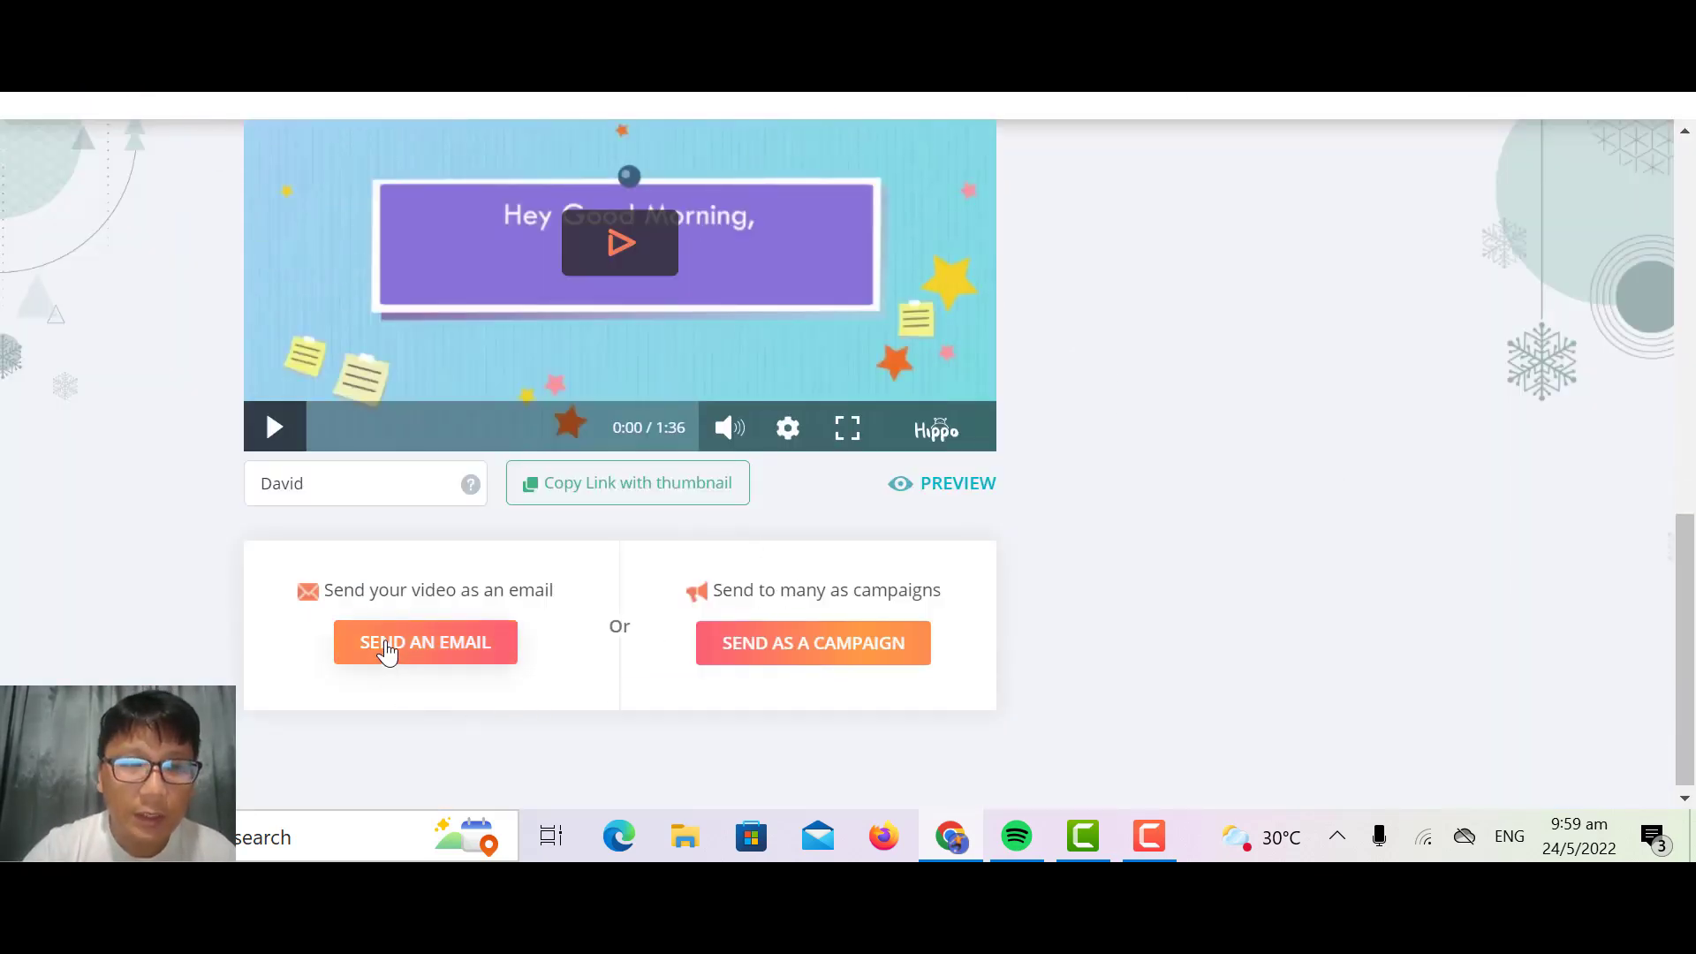
click(819, 648)
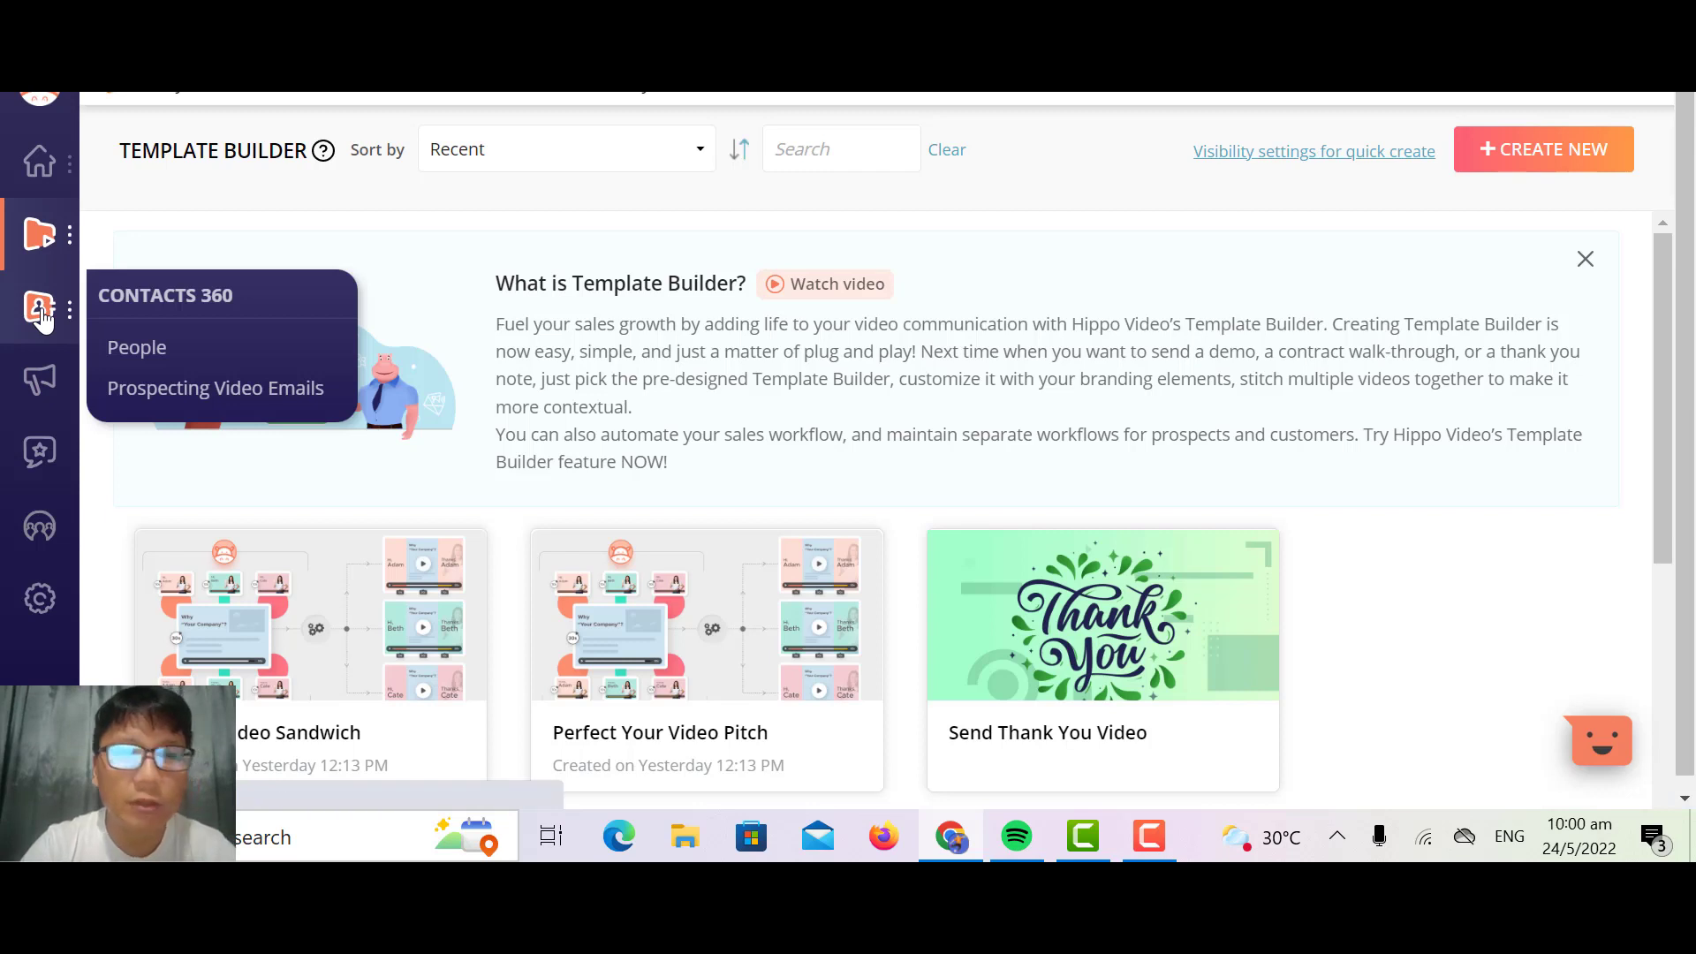
Step: Open the People contacts list and view the form for adding a person and the contact import options
click(42, 318)
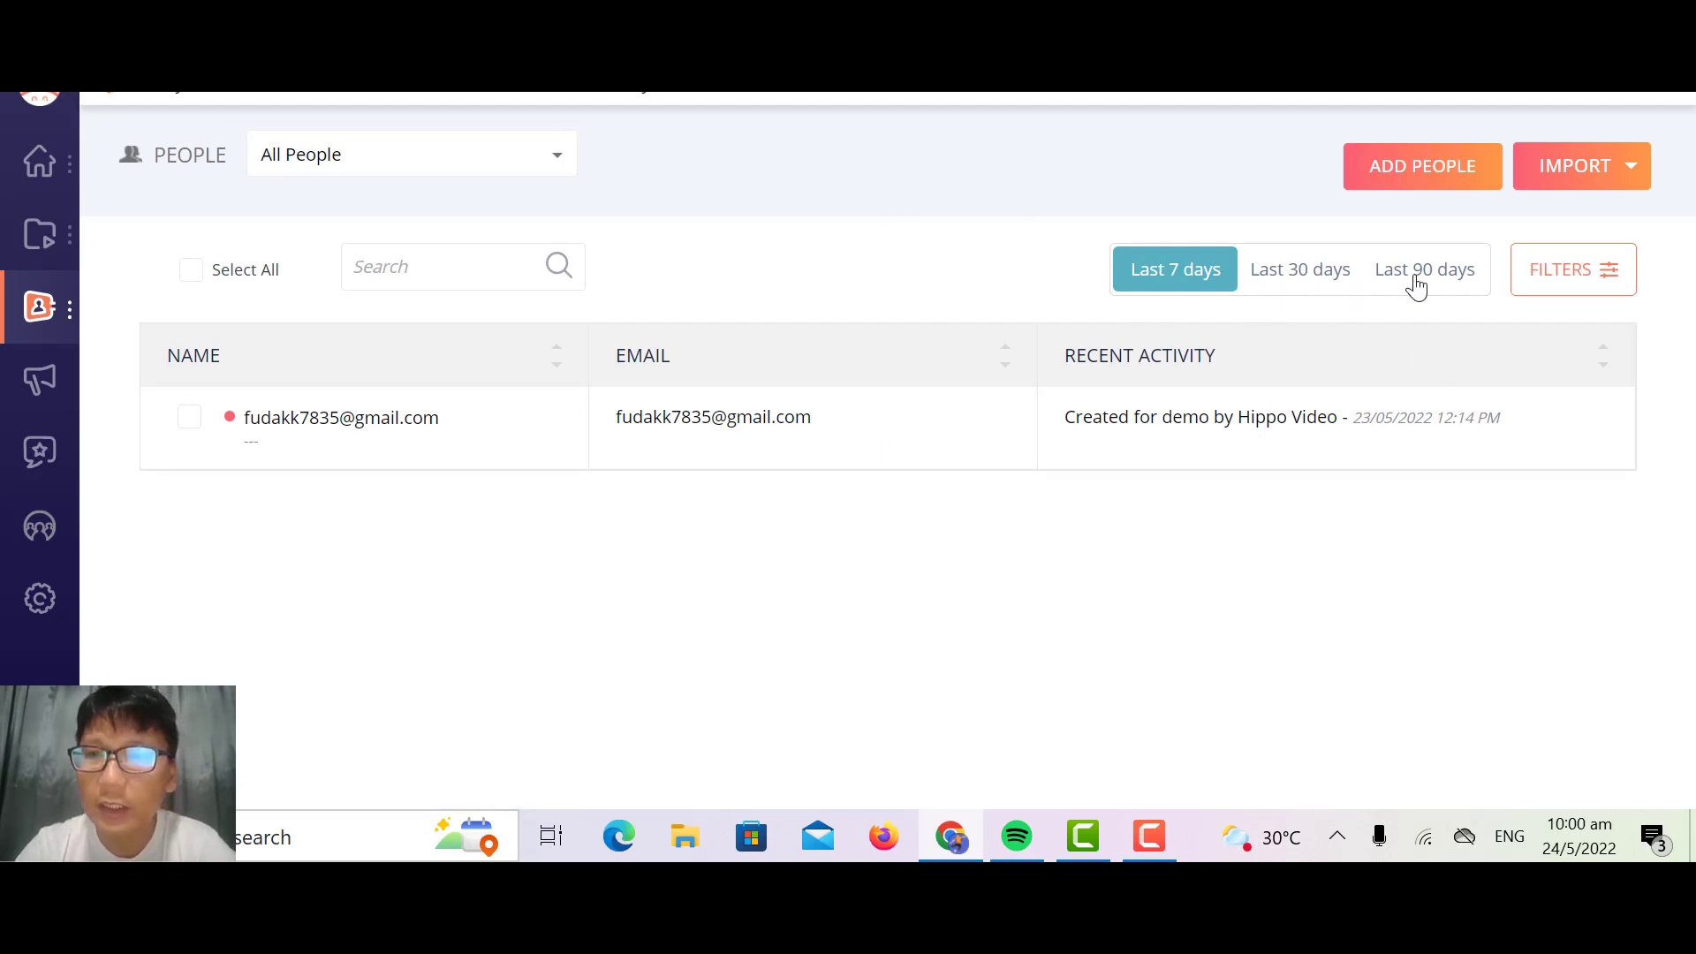
click(1416, 167)
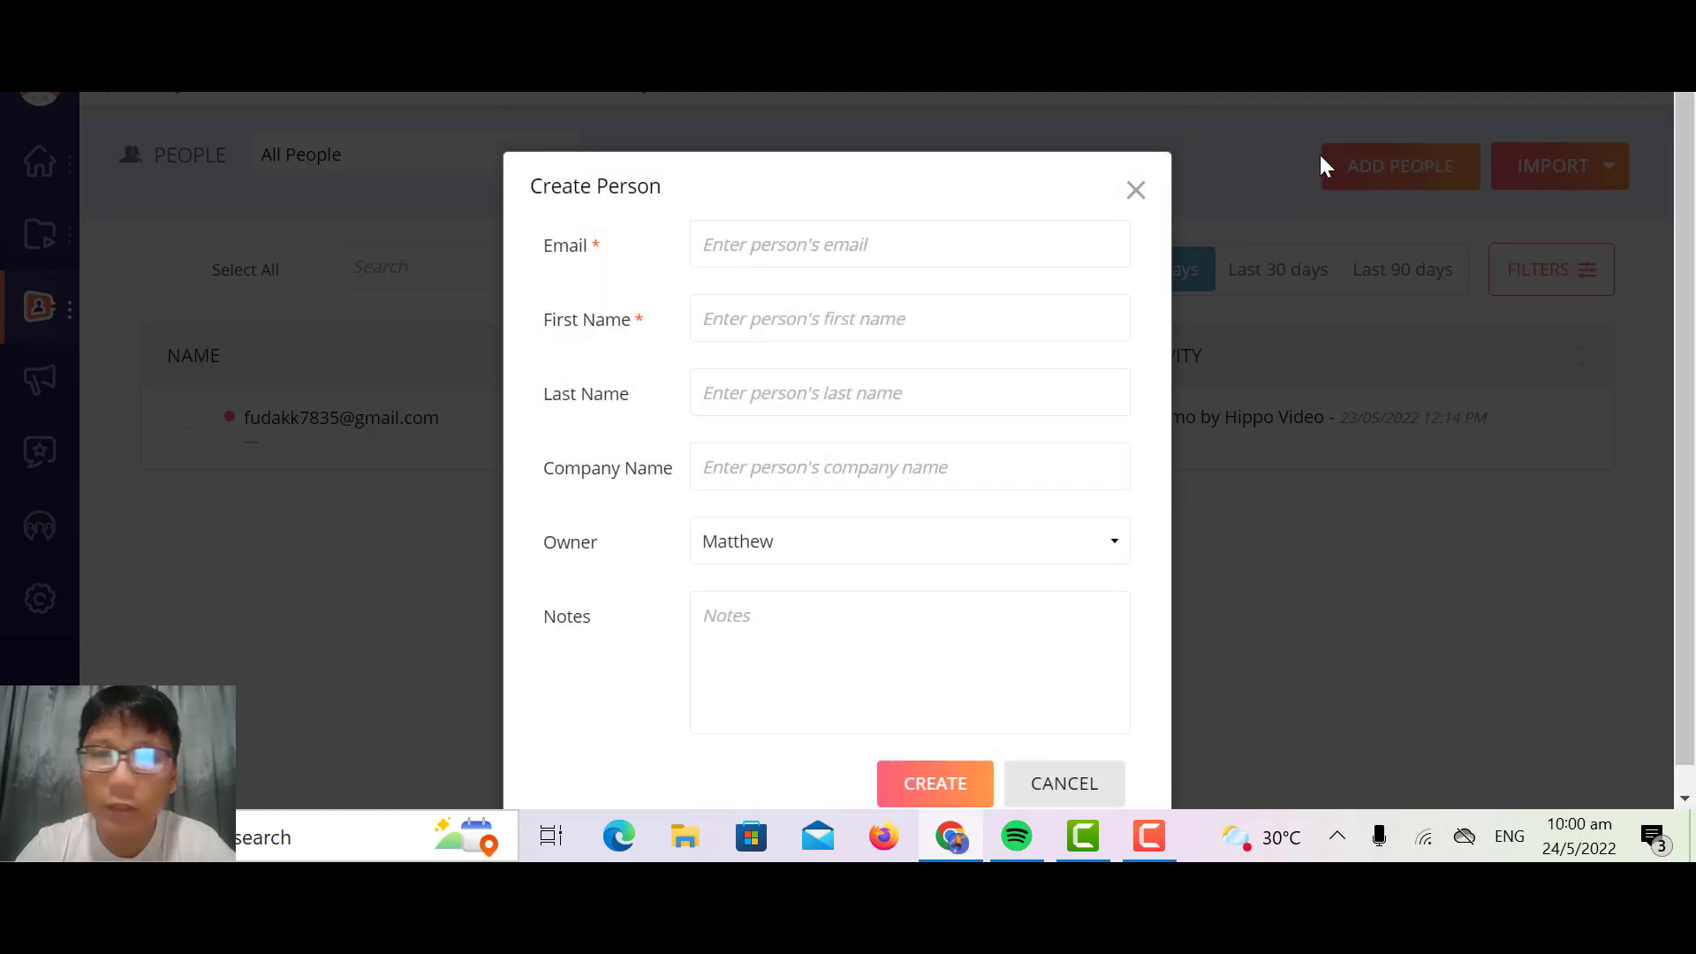
click(1319, 167)
click(1573, 166)
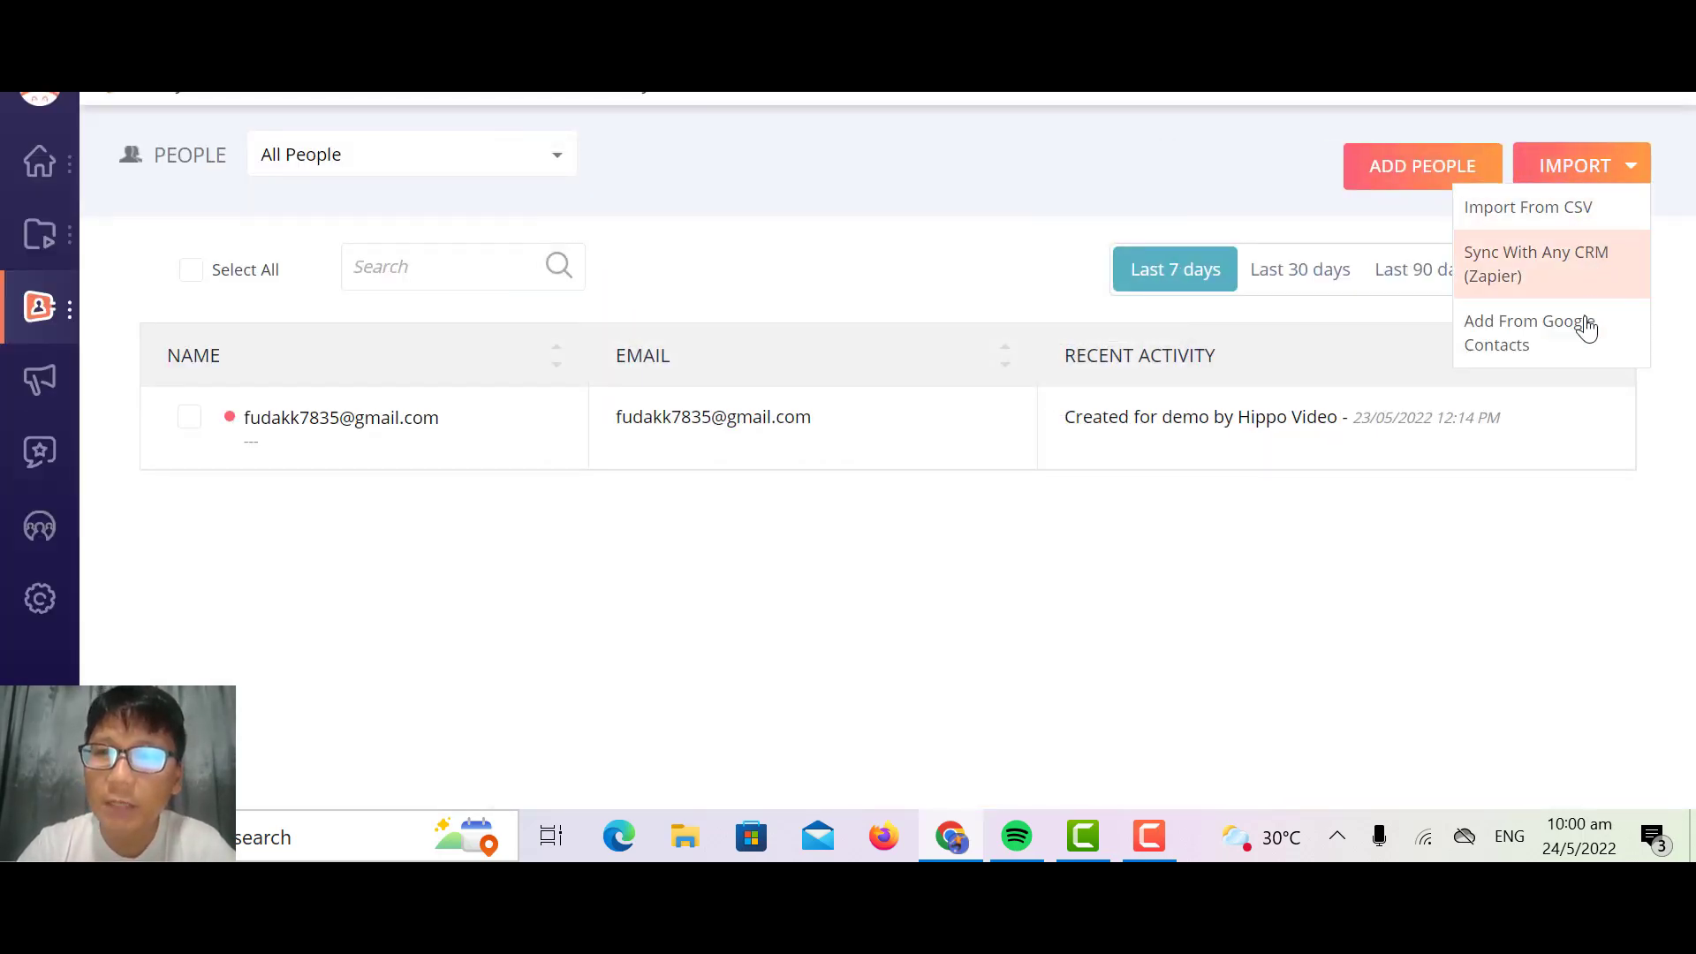
click(1234, 613)
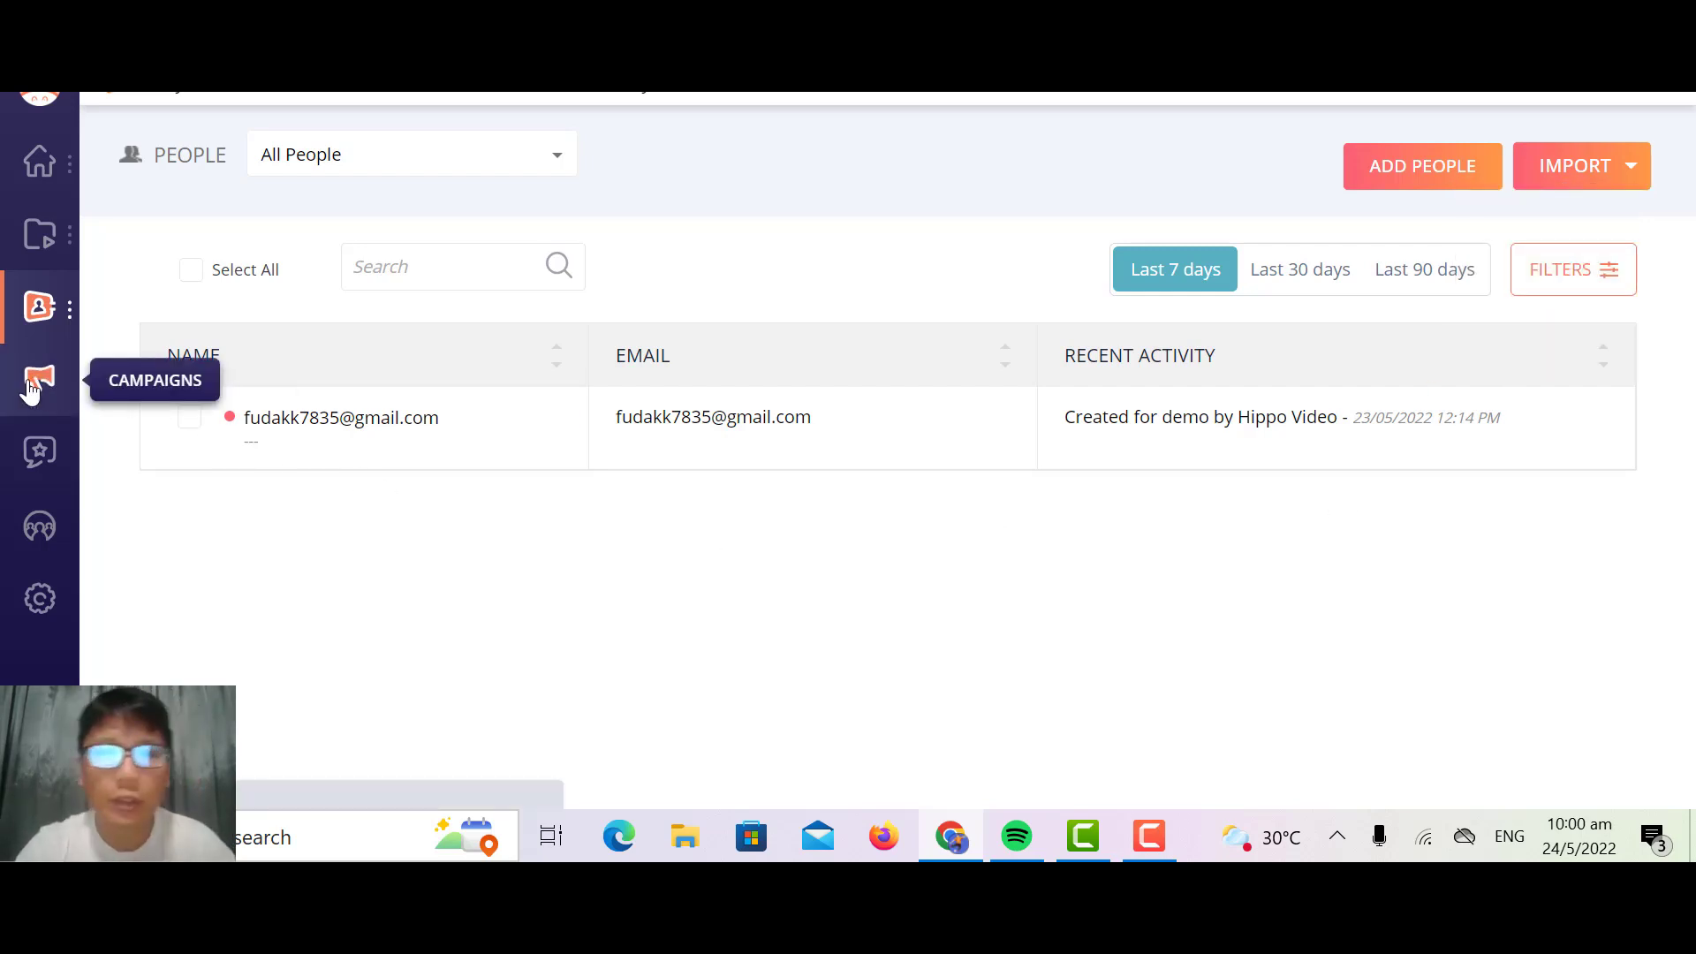
Step: Create a new campaign that sends personalized videos only and proceed to its video selection
click(31, 388)
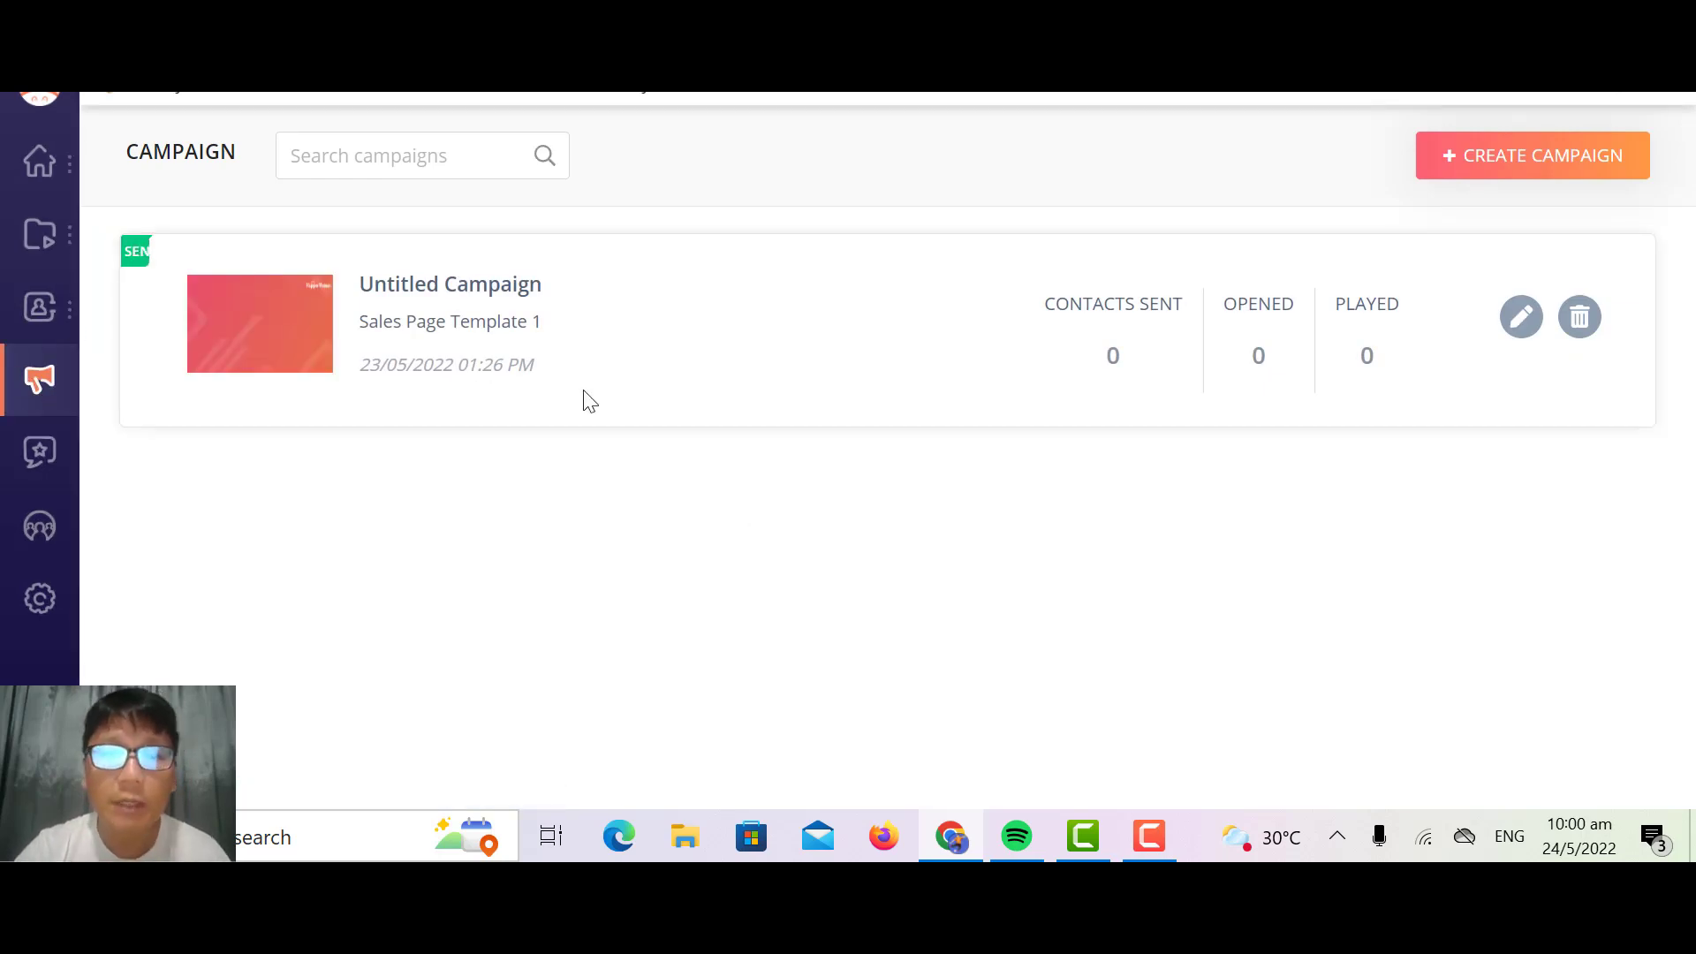
click(1526, 170)
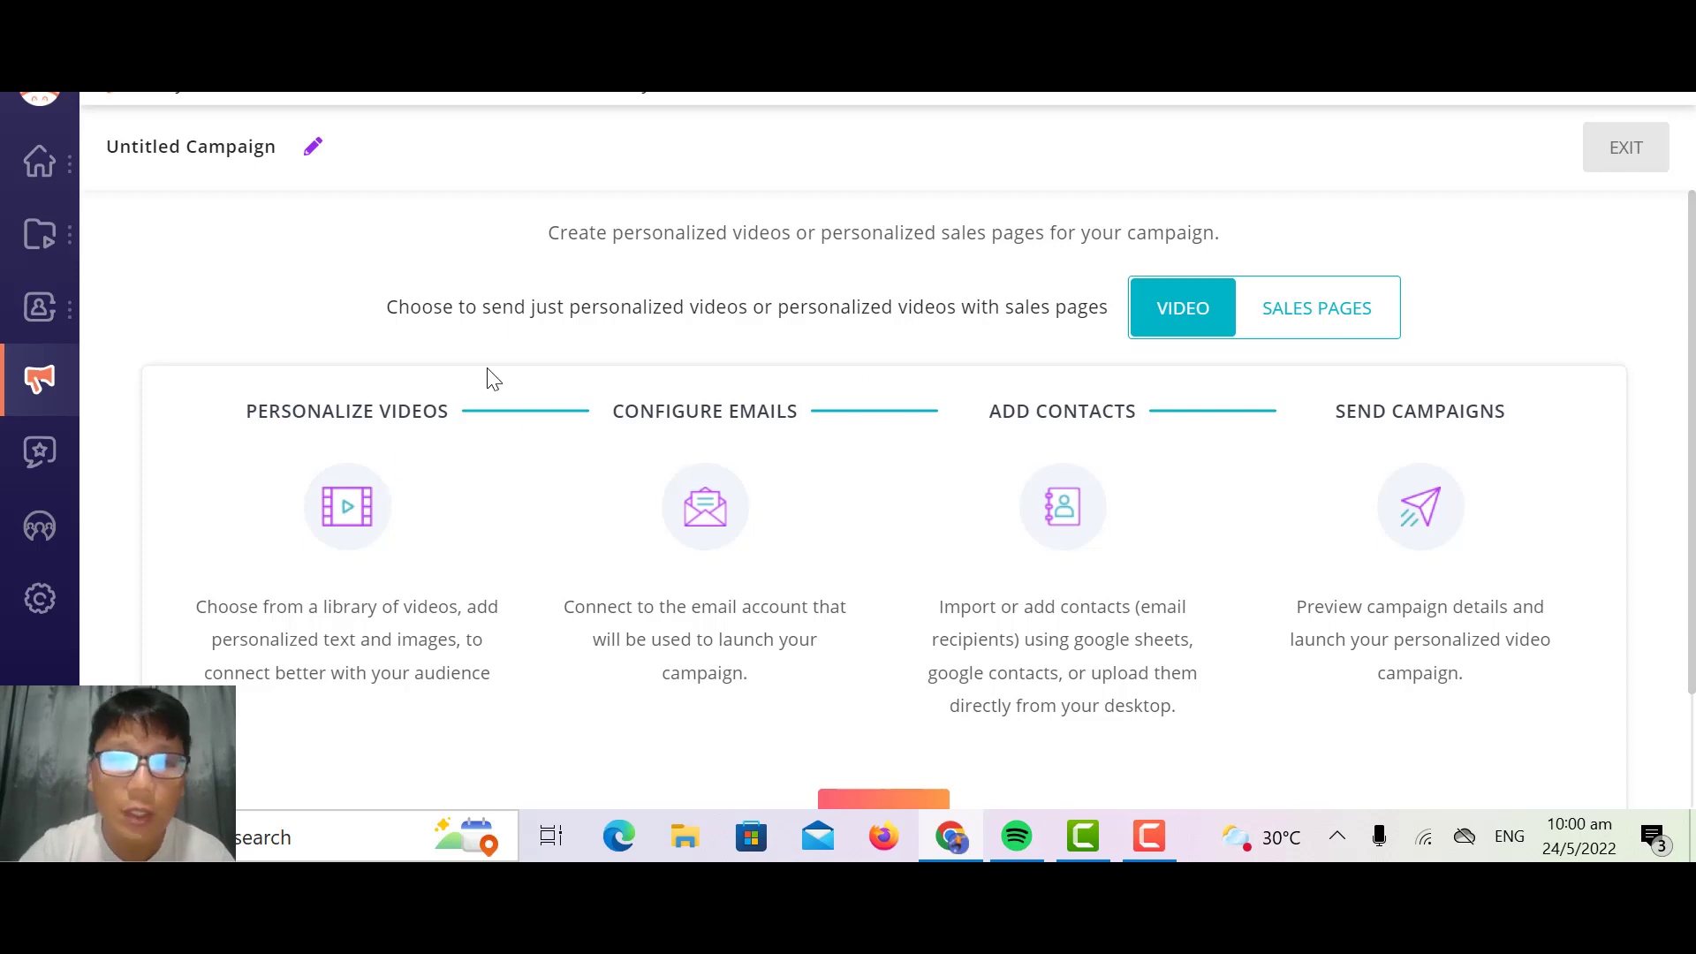
scroll(492, 378, down, 2)
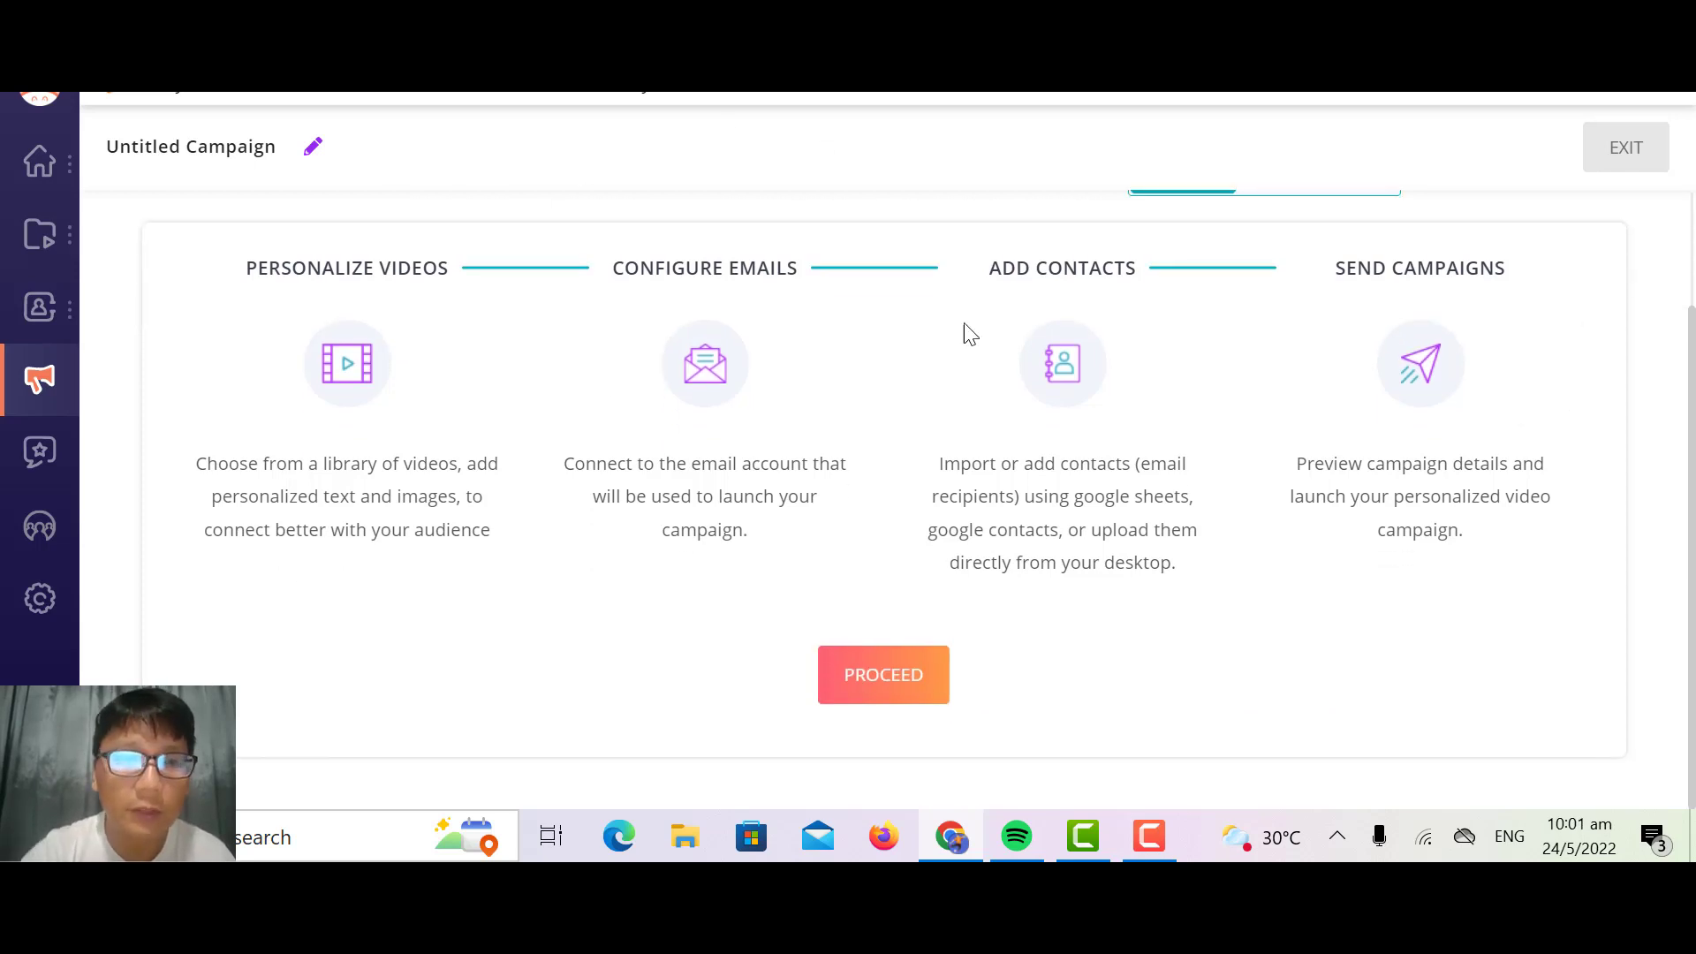
click(861, 665)
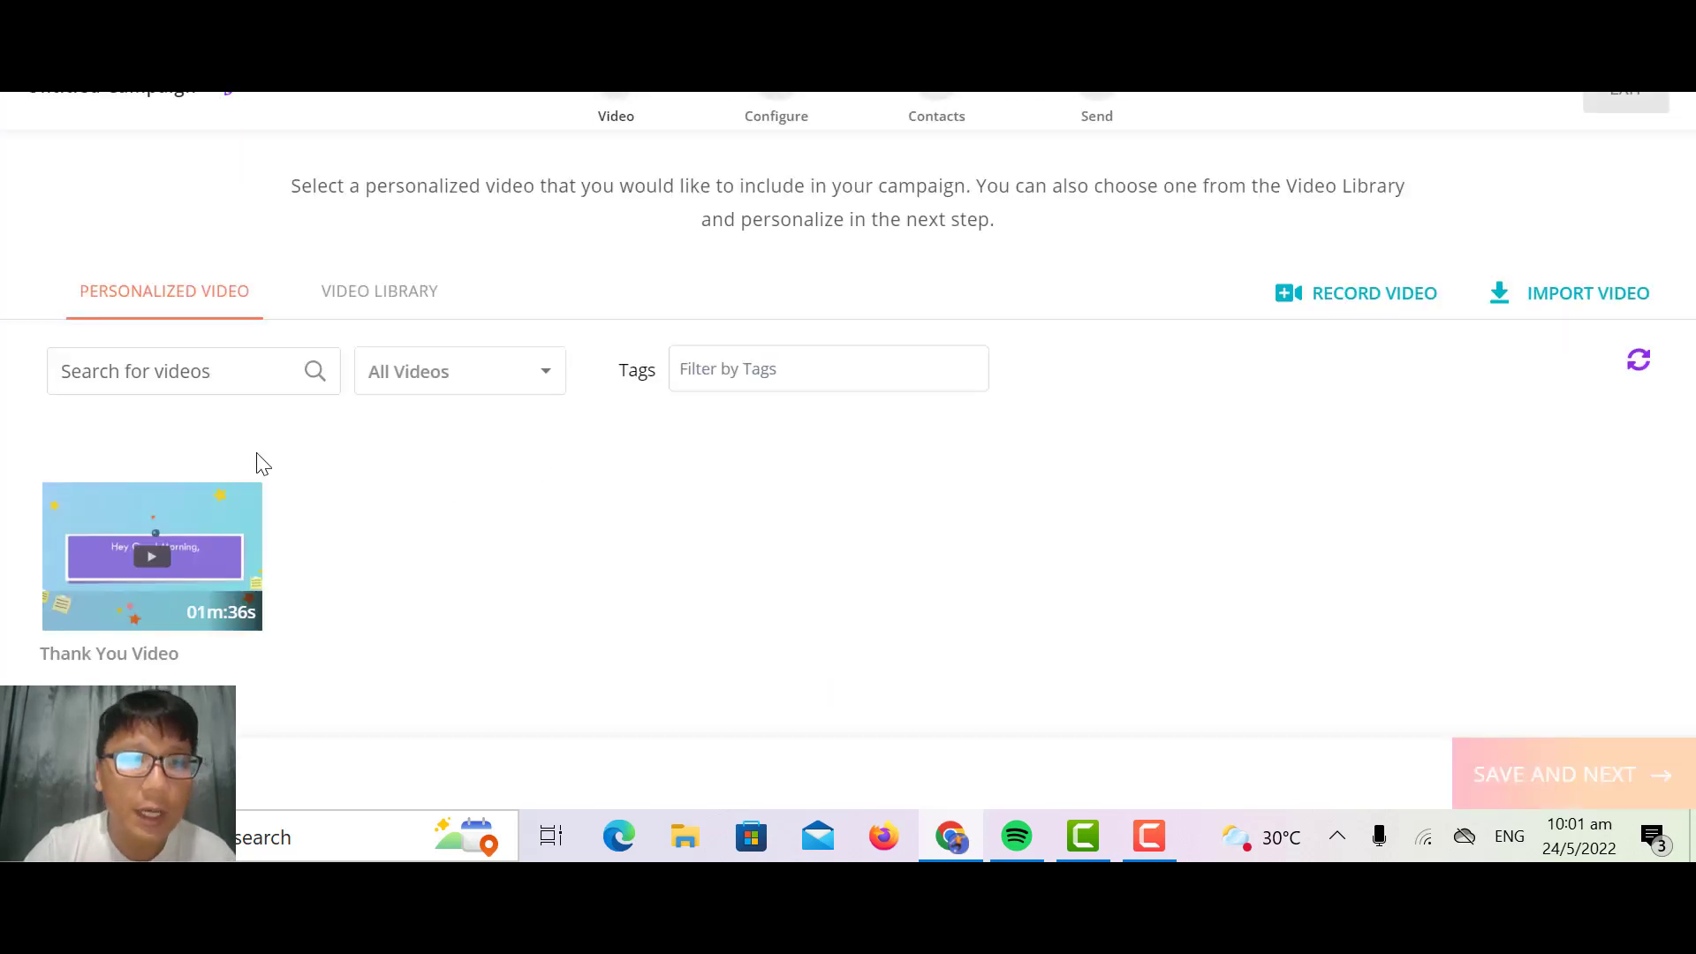
Step: Select Demo 1 from the video library as the campaign's video and save the selection
click(364, 291)
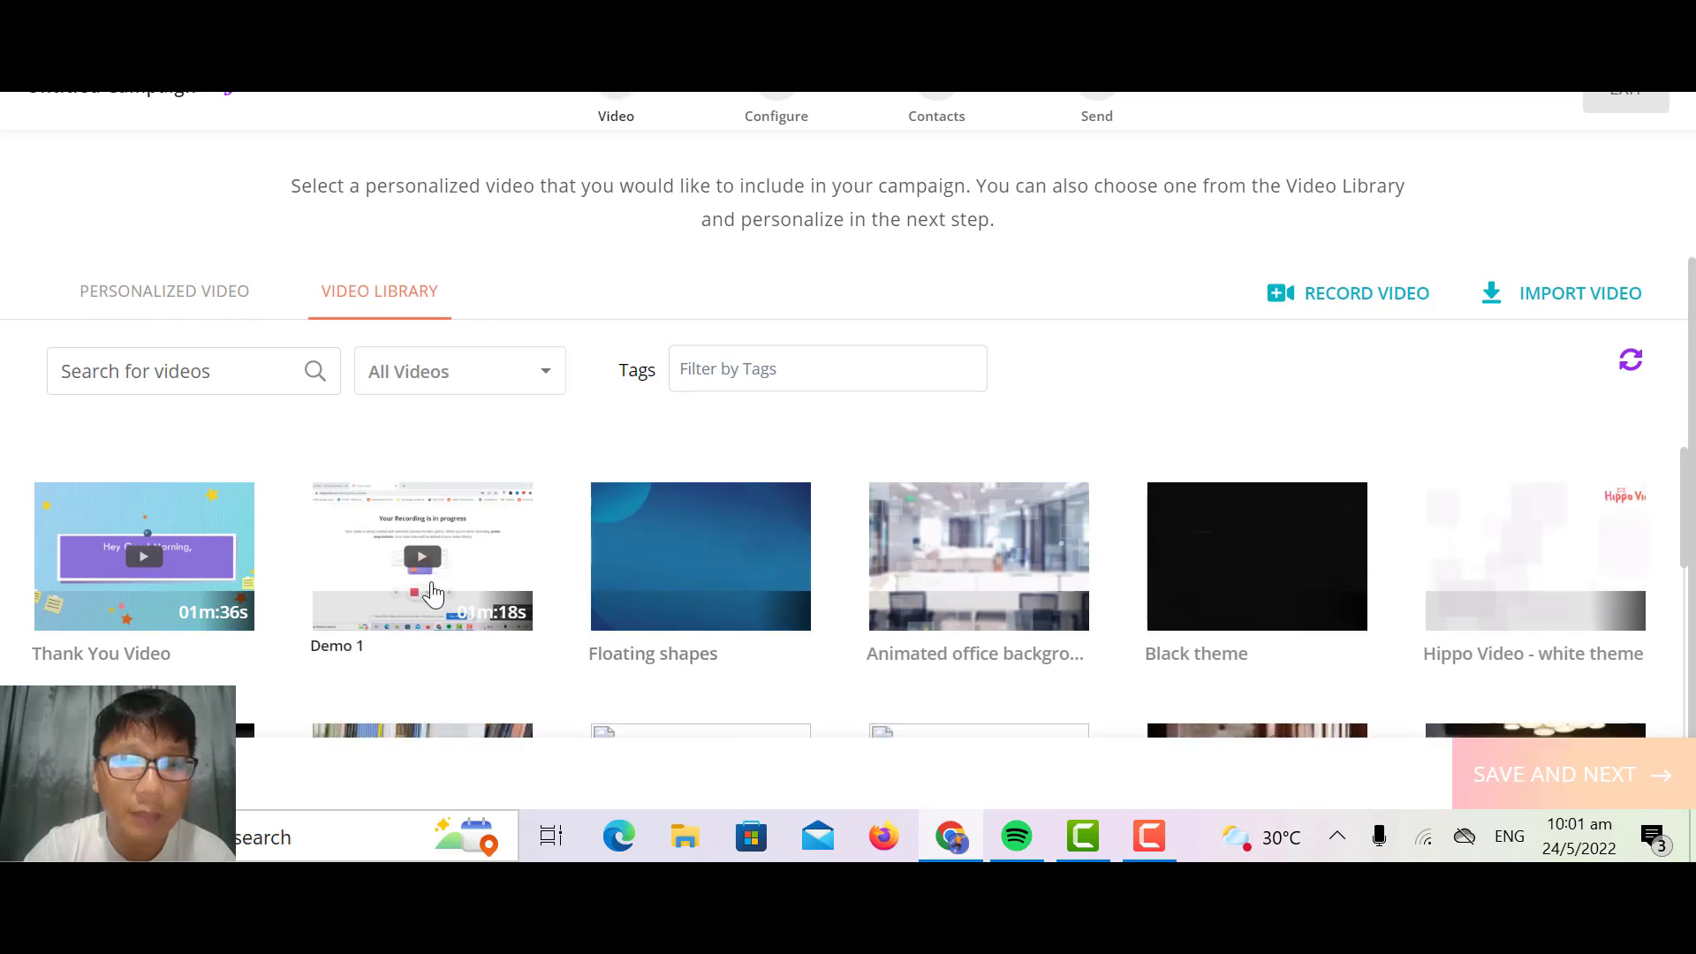
click(432, 592)
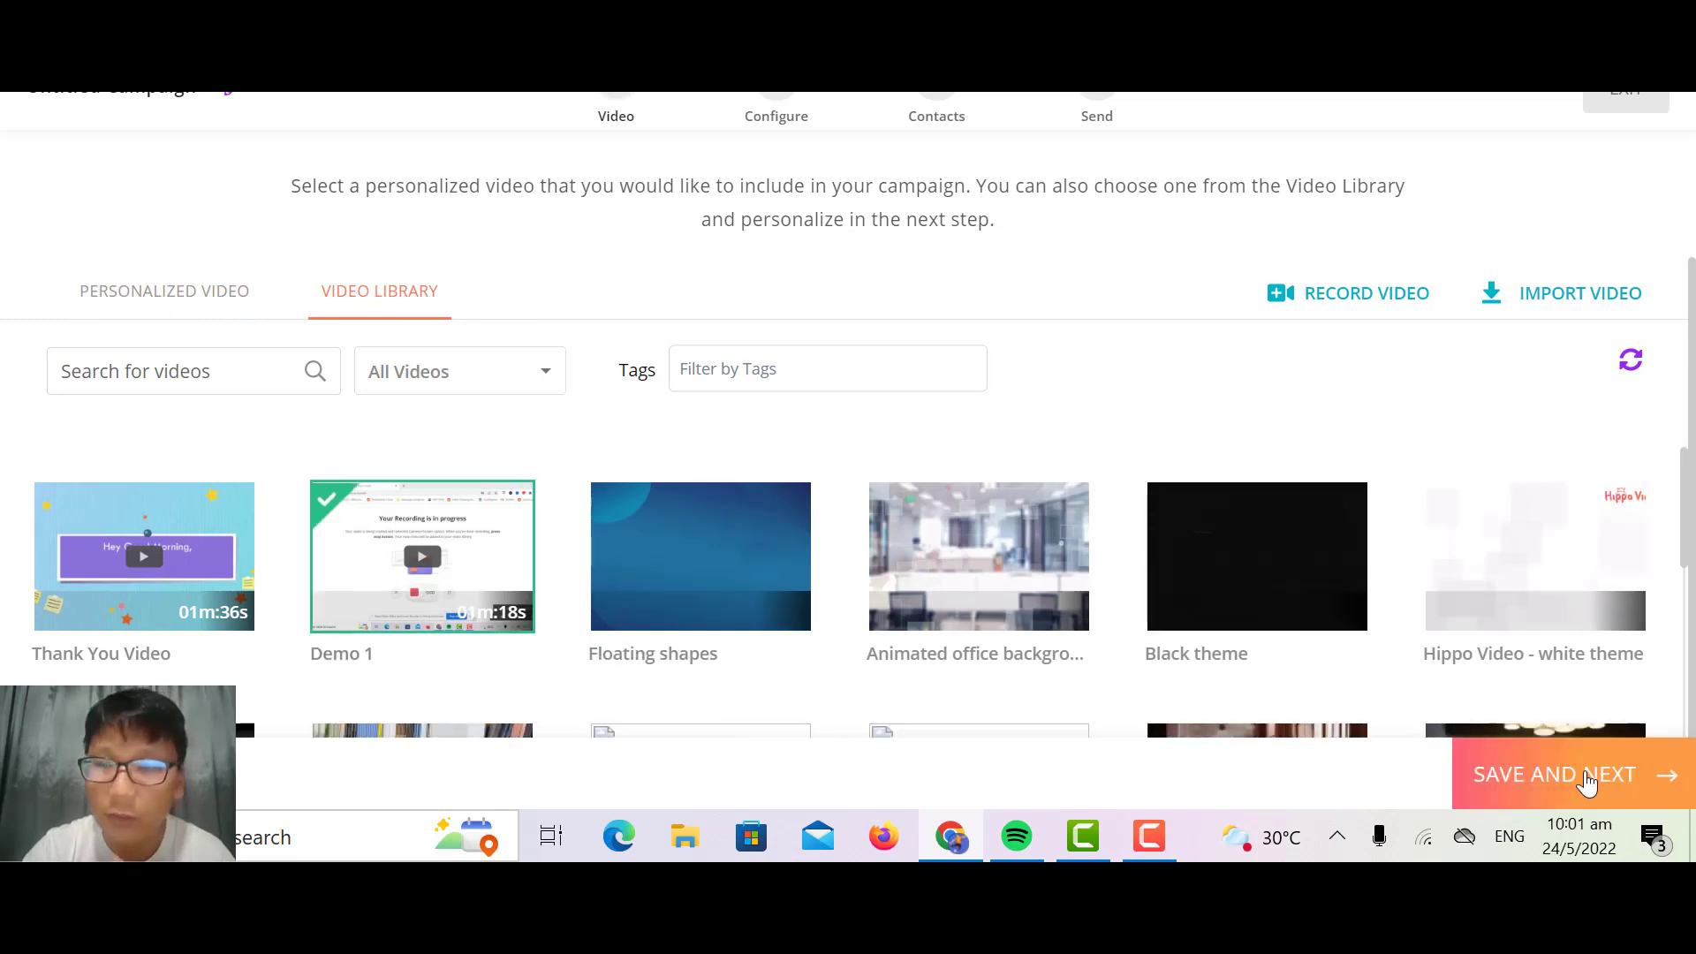
click(1565, 765)
Step: Personalize the campaign video with the text "Hello" and view the text alignment options
scroll(1565, 765, down, 4)
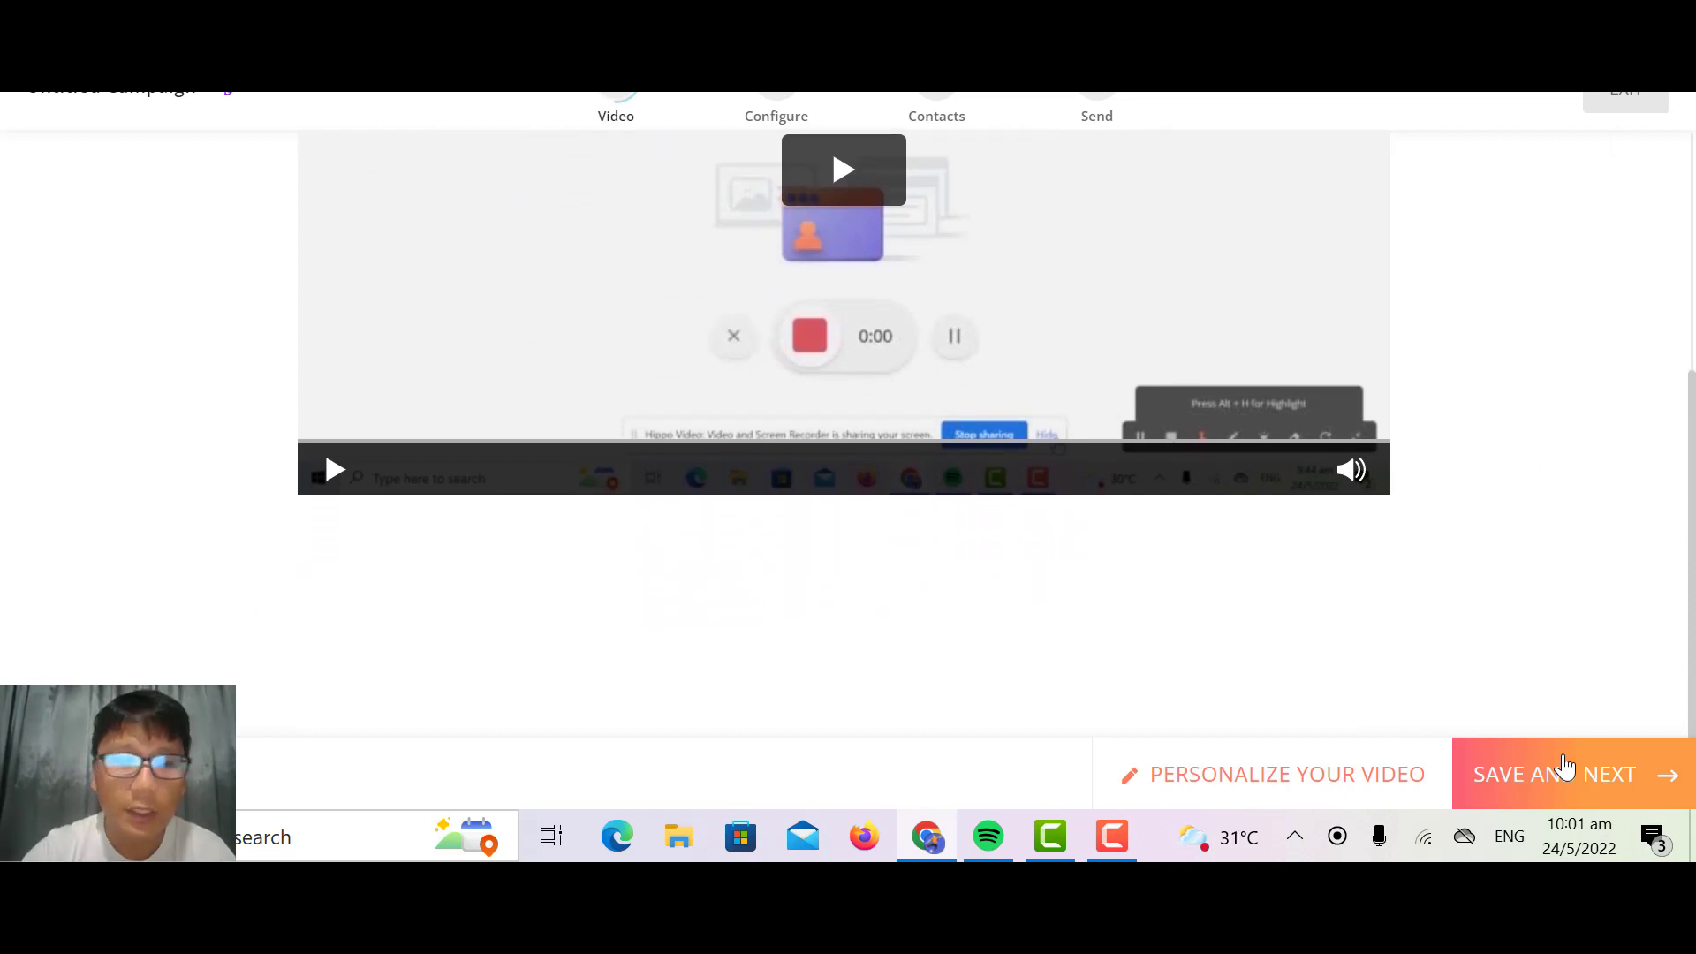
click(1312, 778)
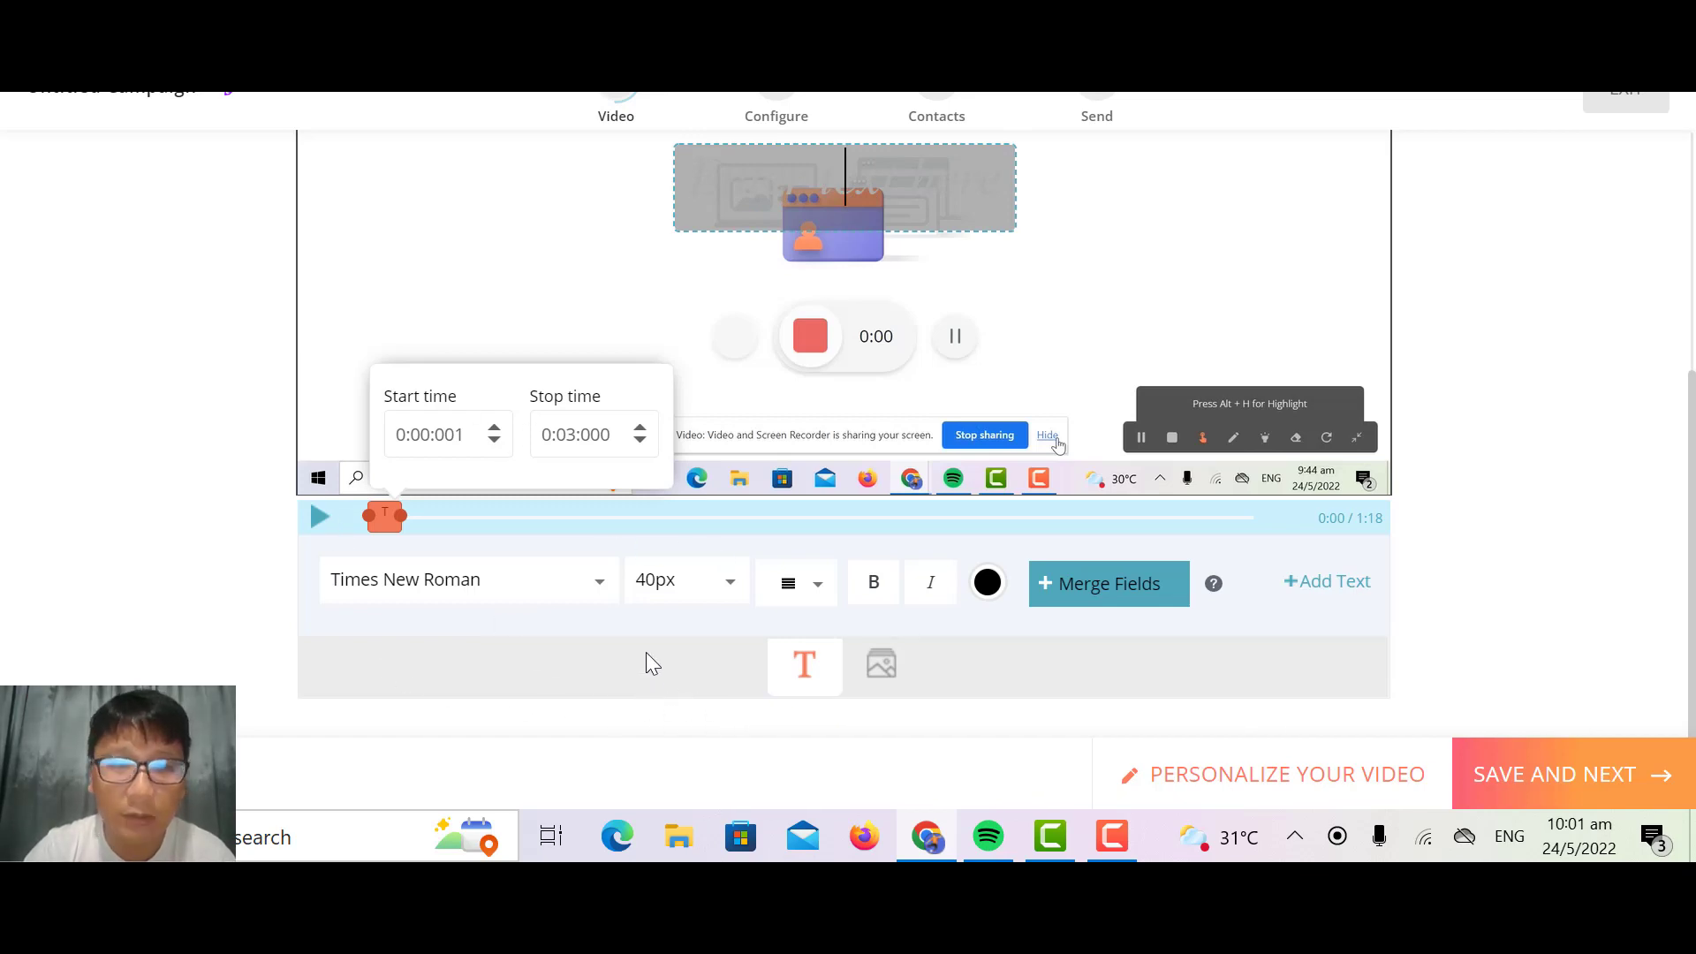
text(Hello)
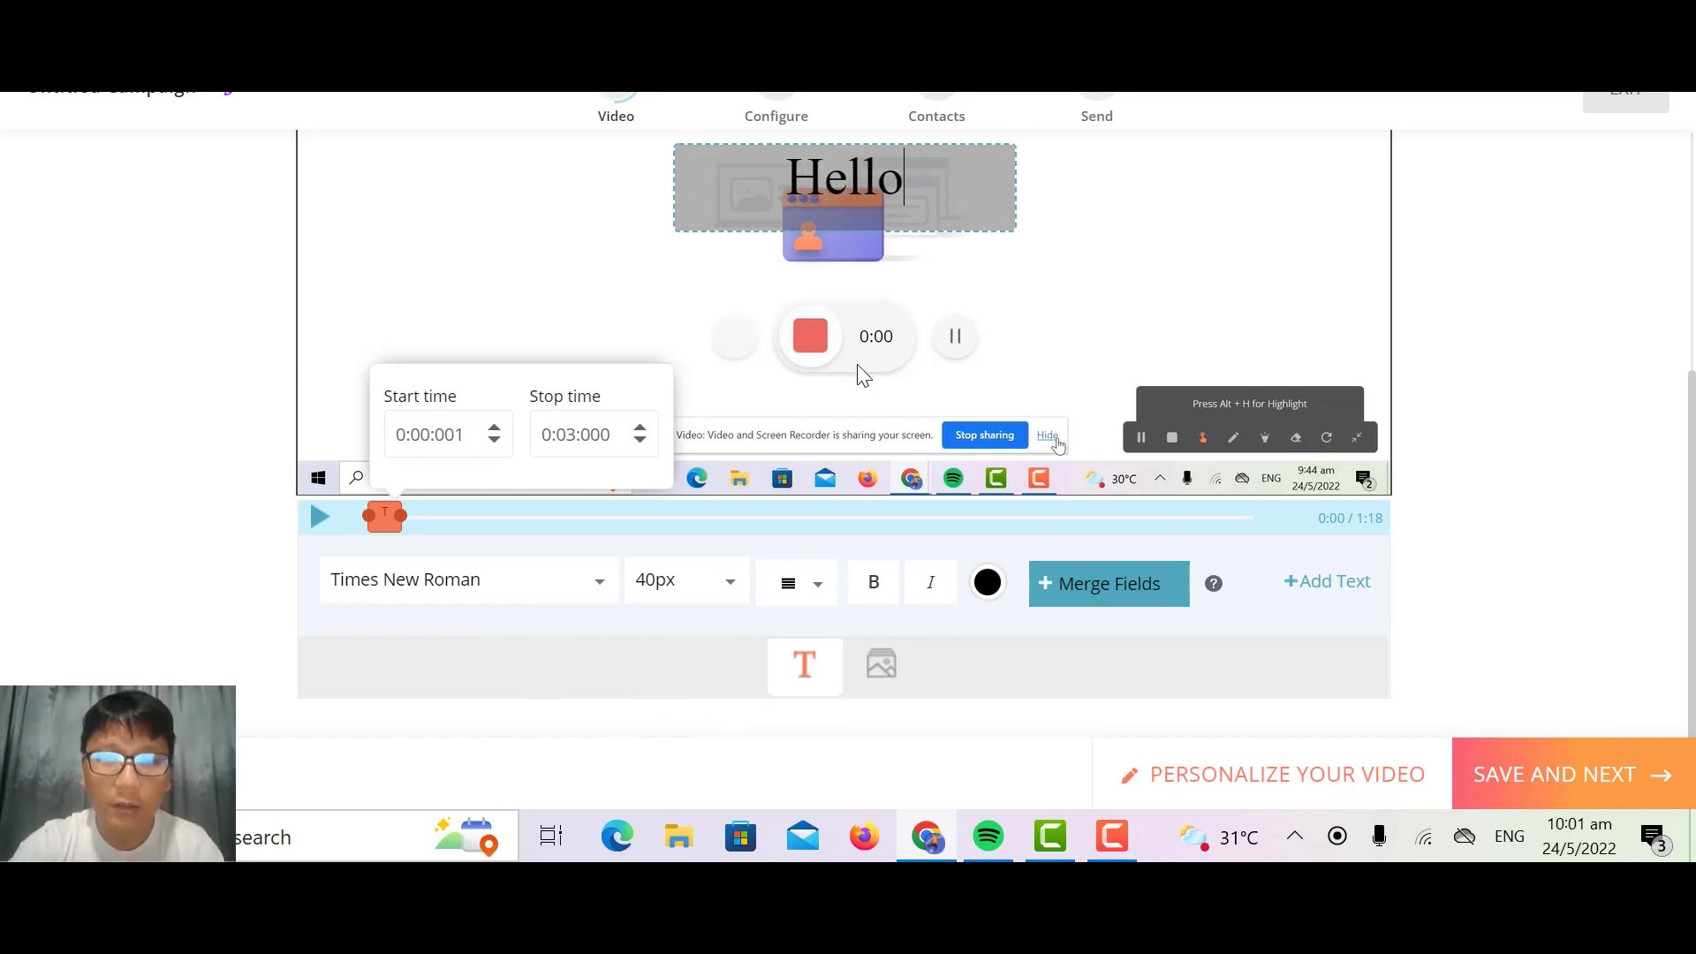
click(811, 590)
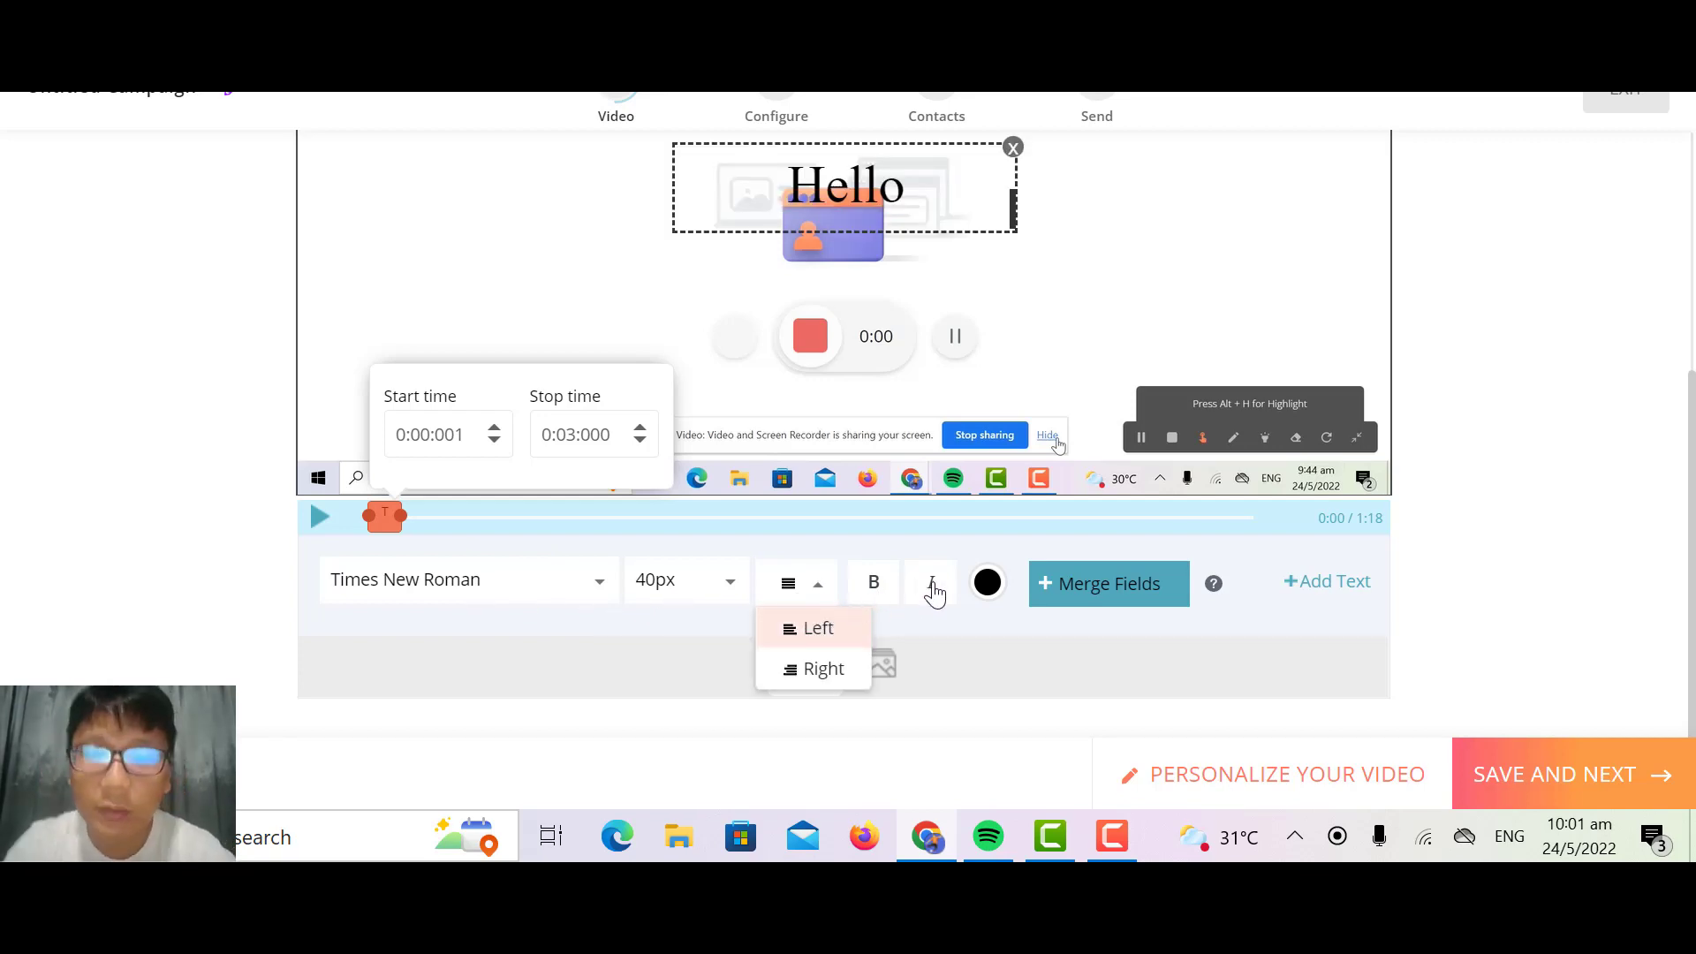
click(1064, 659)
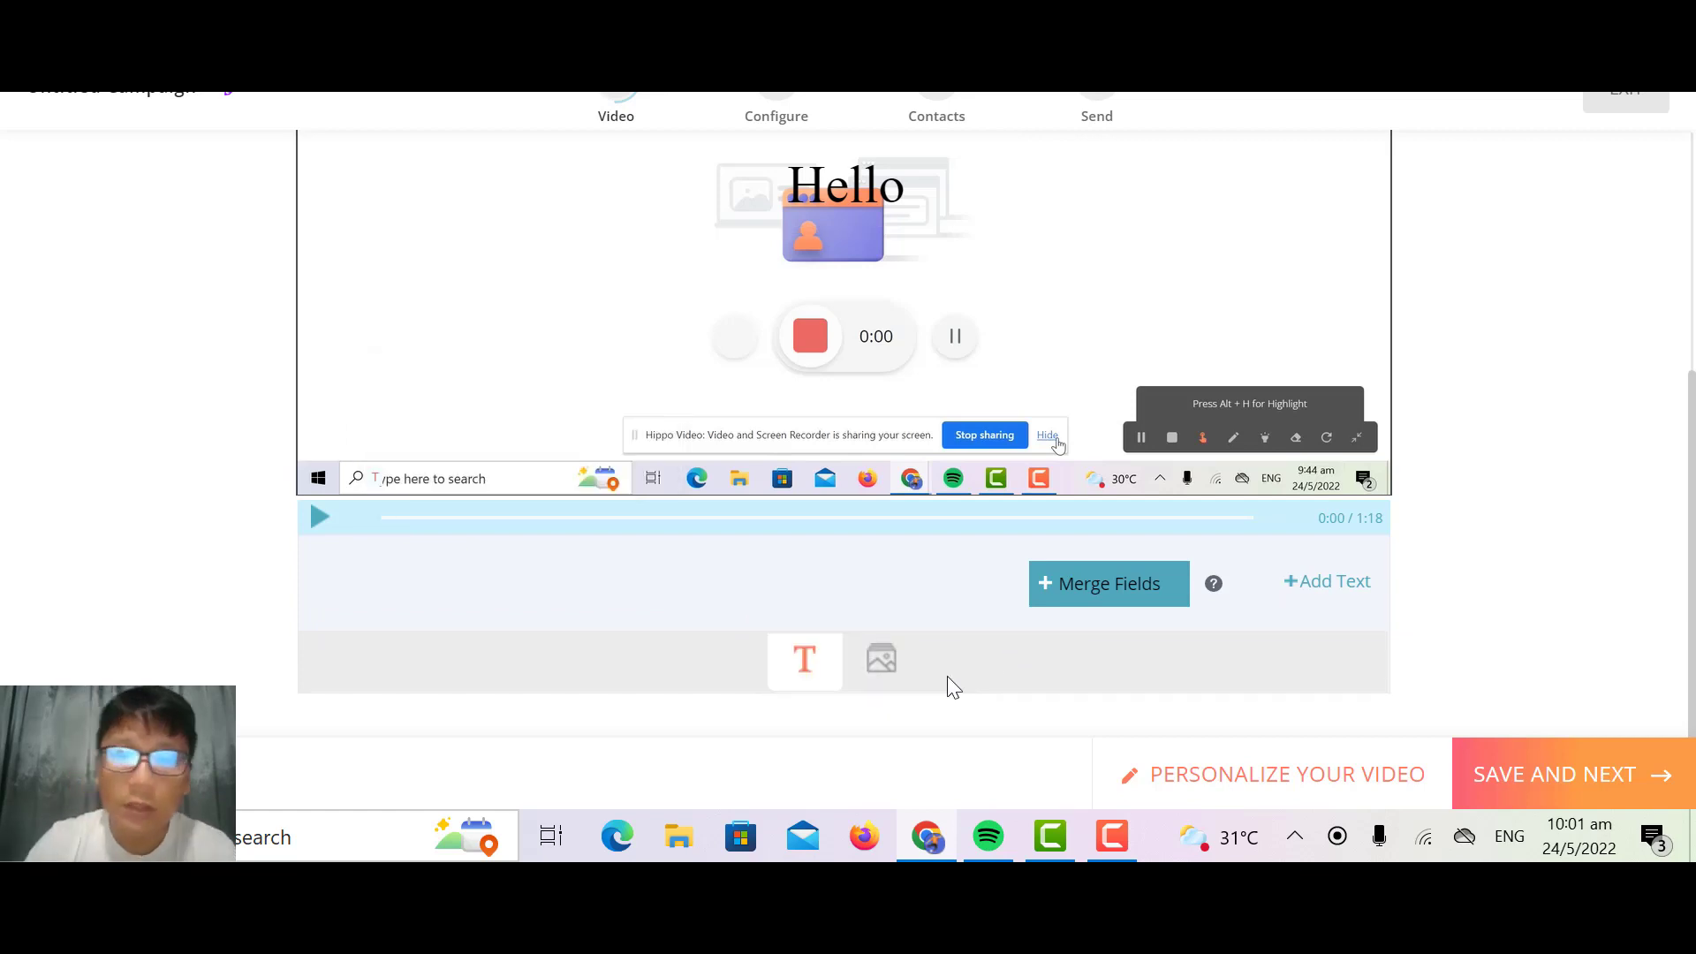
Step: Search the free stock images for "flower", import the pink rose image and place it beside the Hello text on the video
click(880, 668)
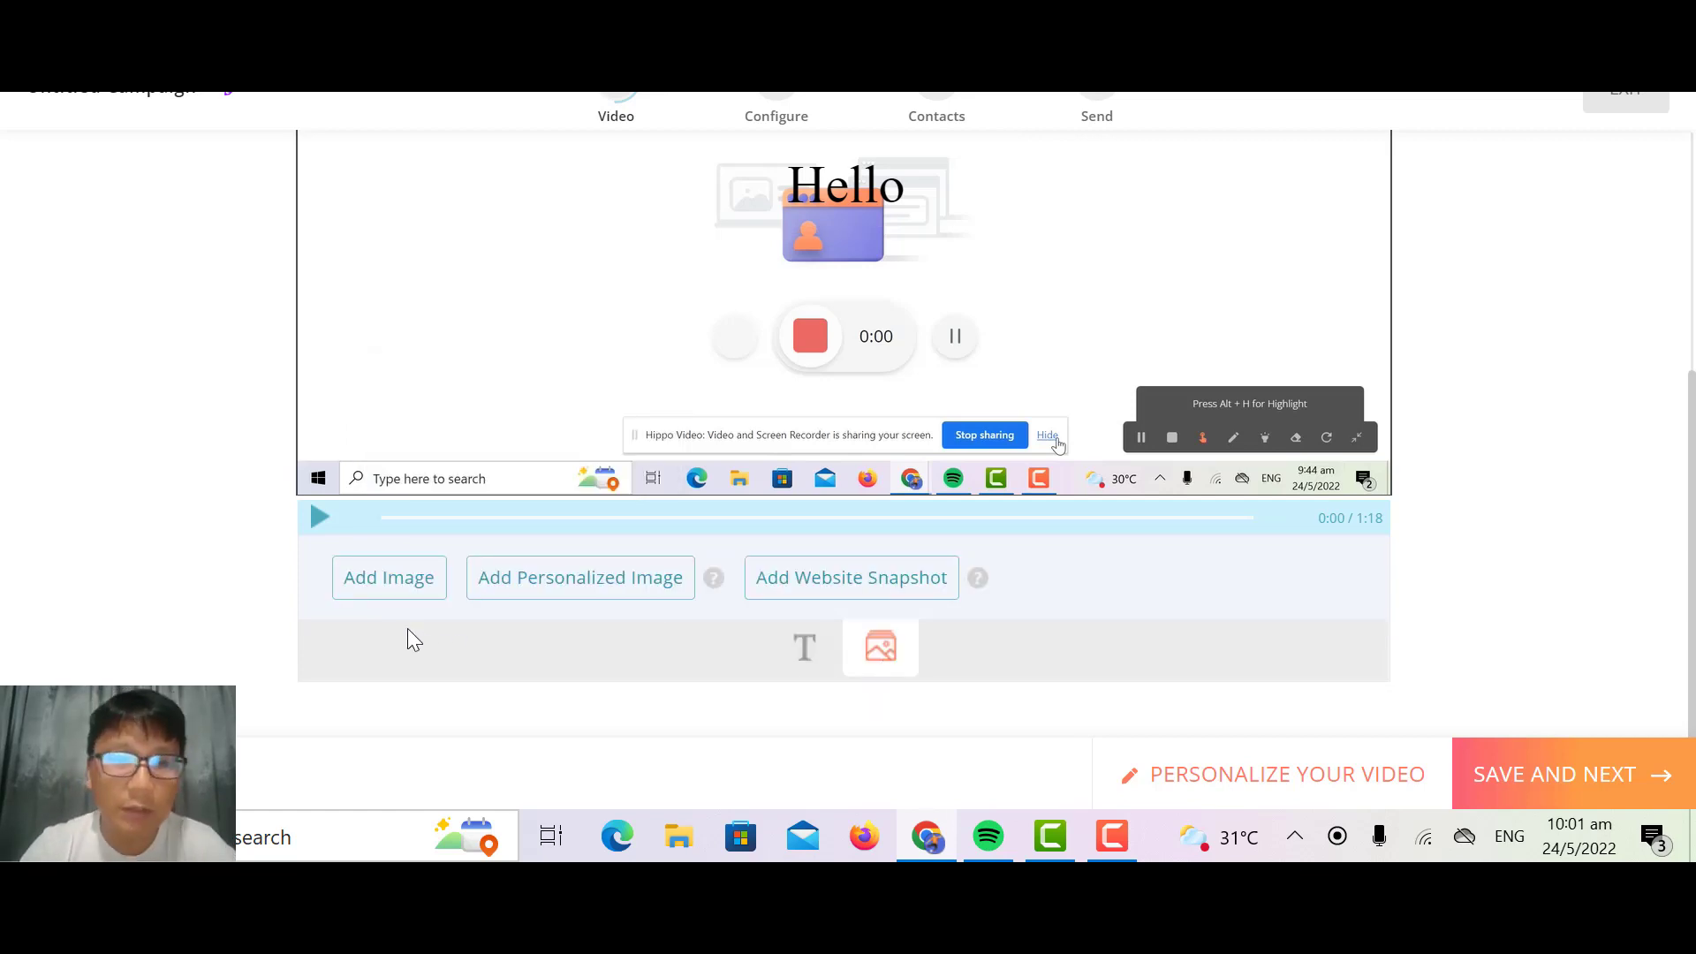
click(372, 593)
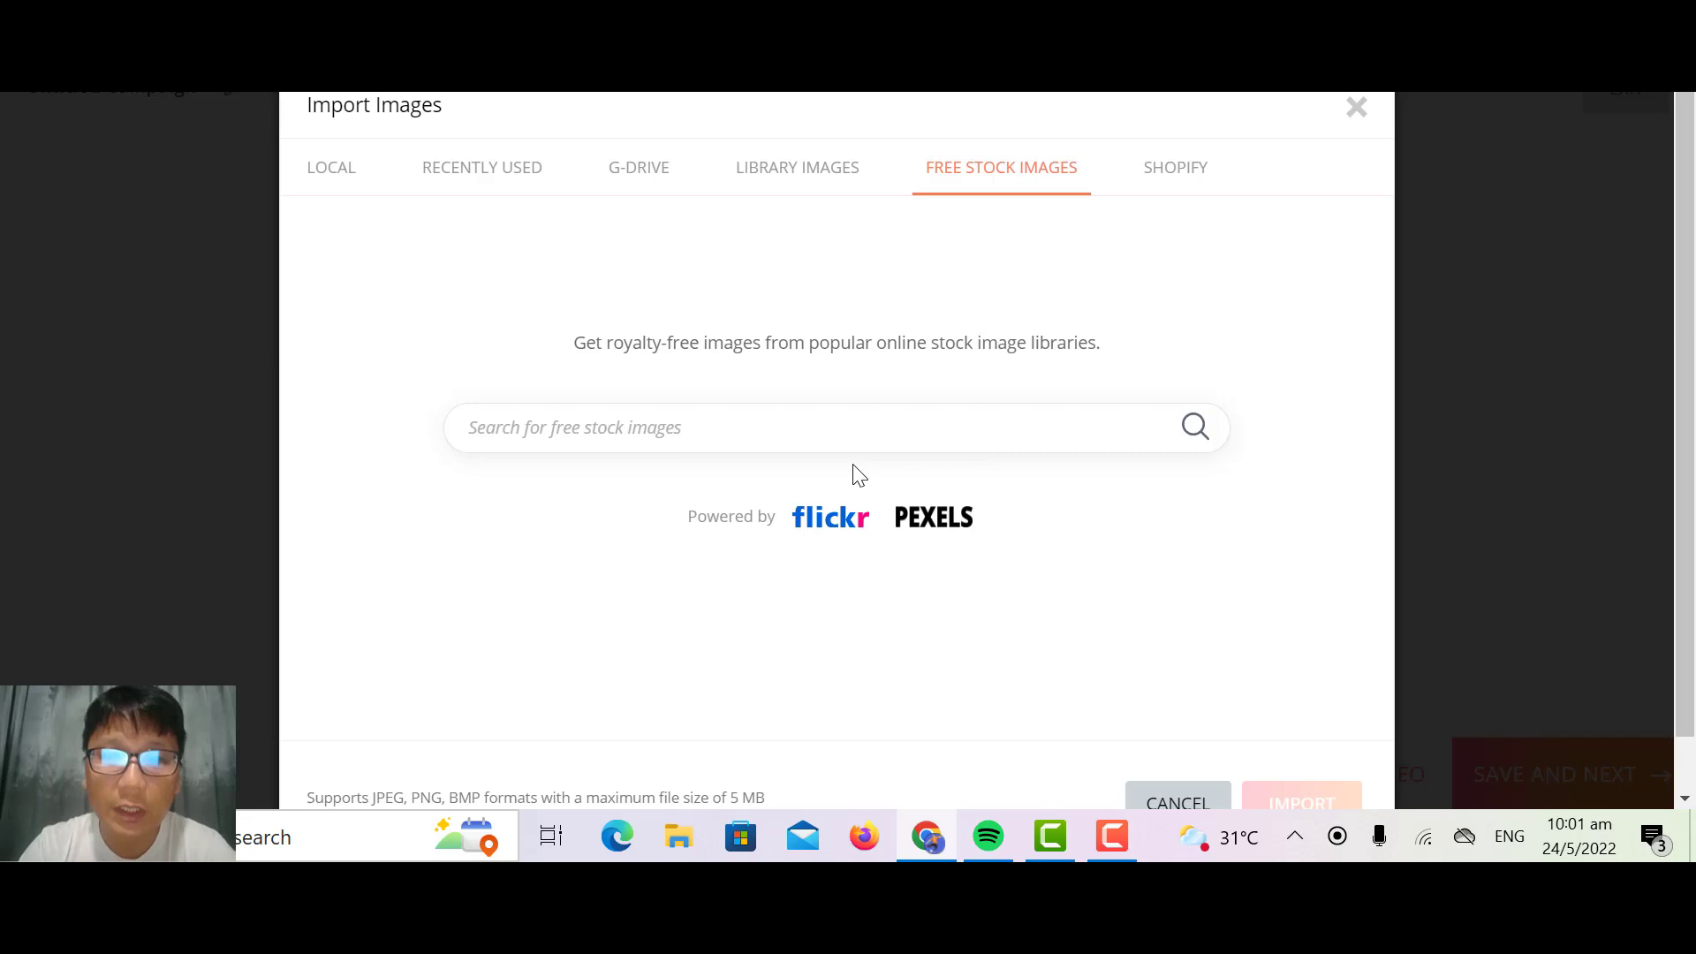
click(793, 424)
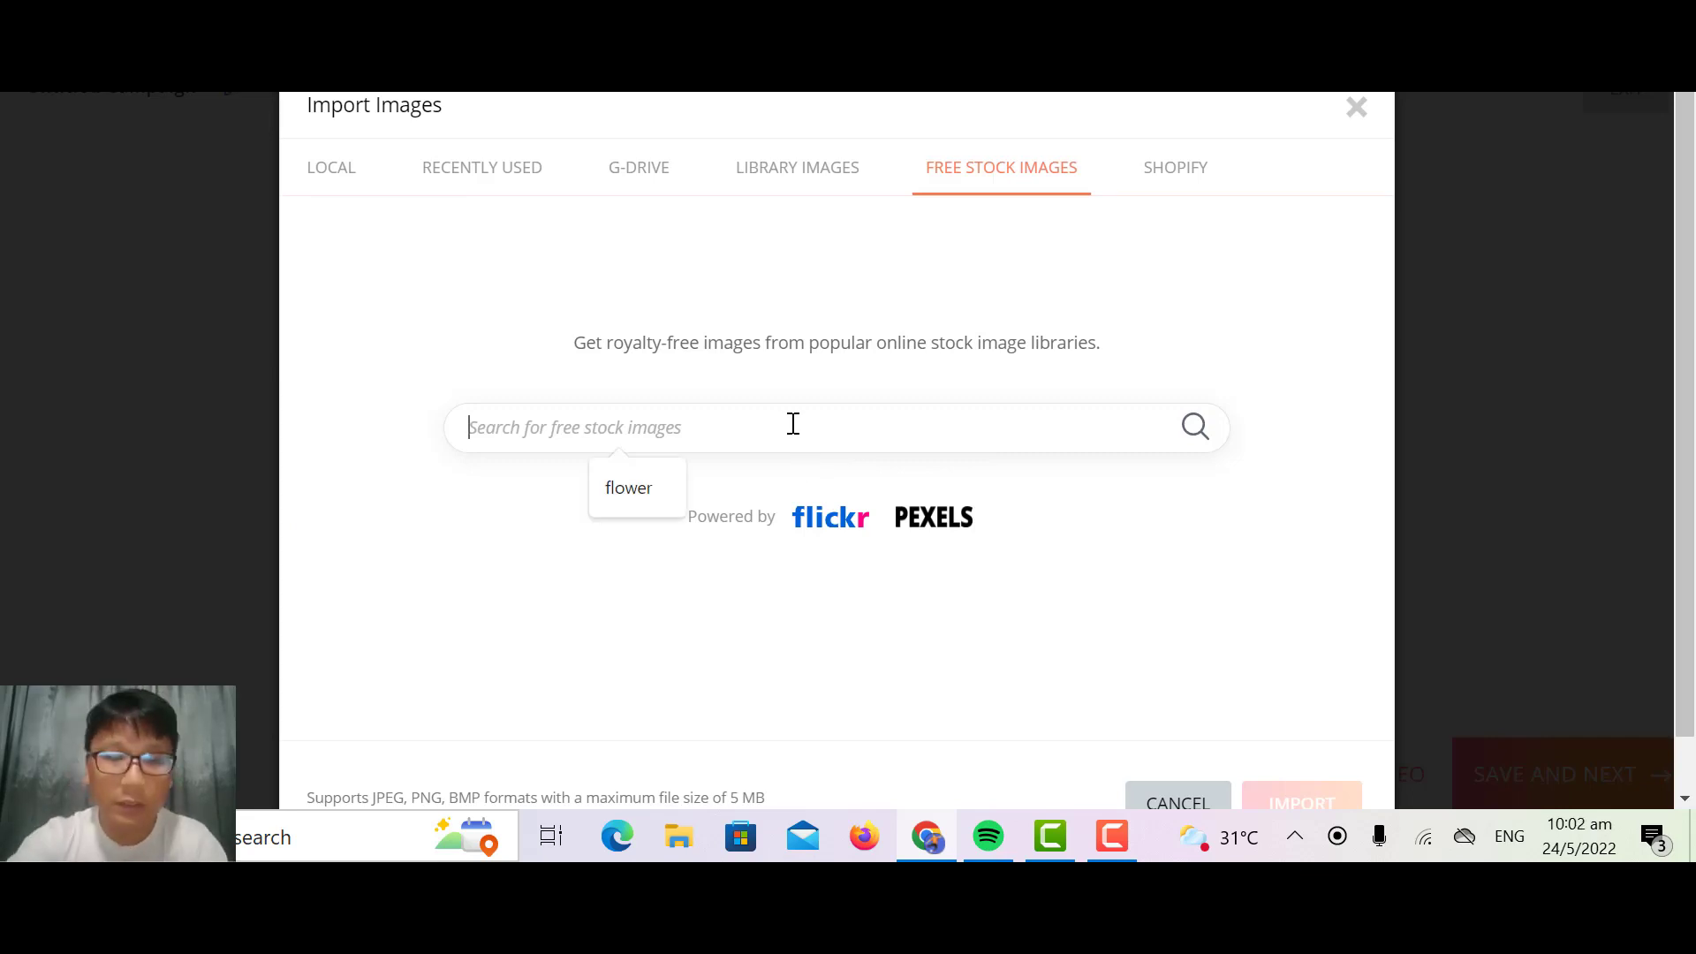
text(he)
key(BackSpace)
text(flower)
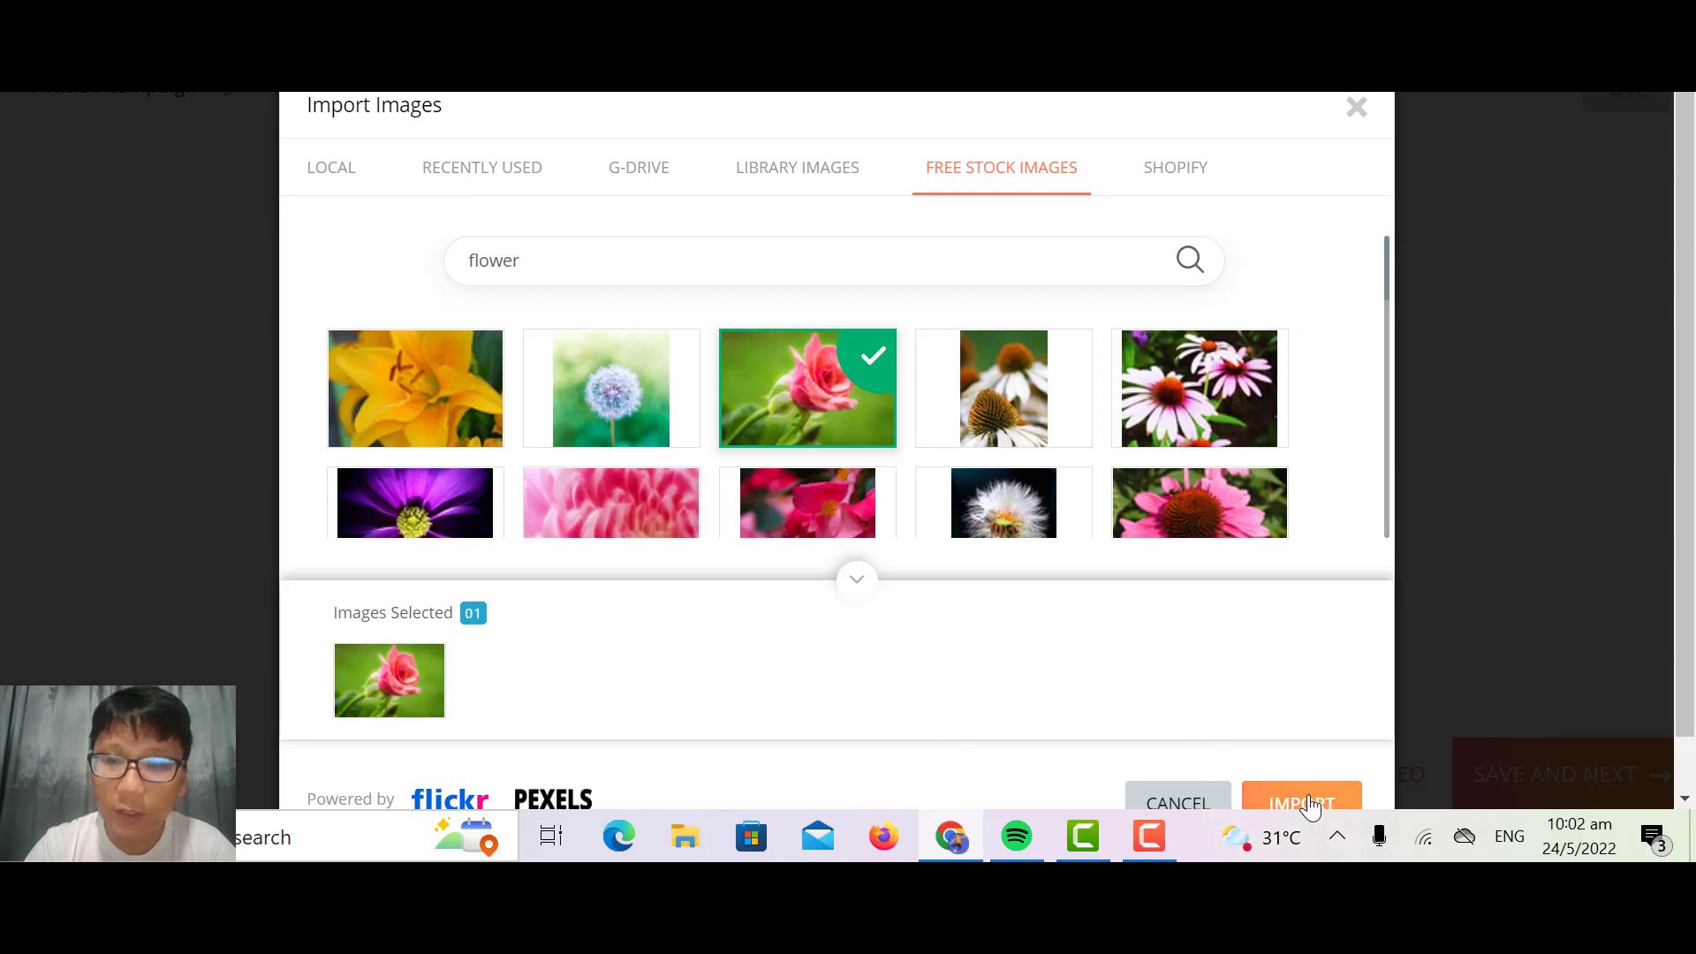
click(1307, 804)
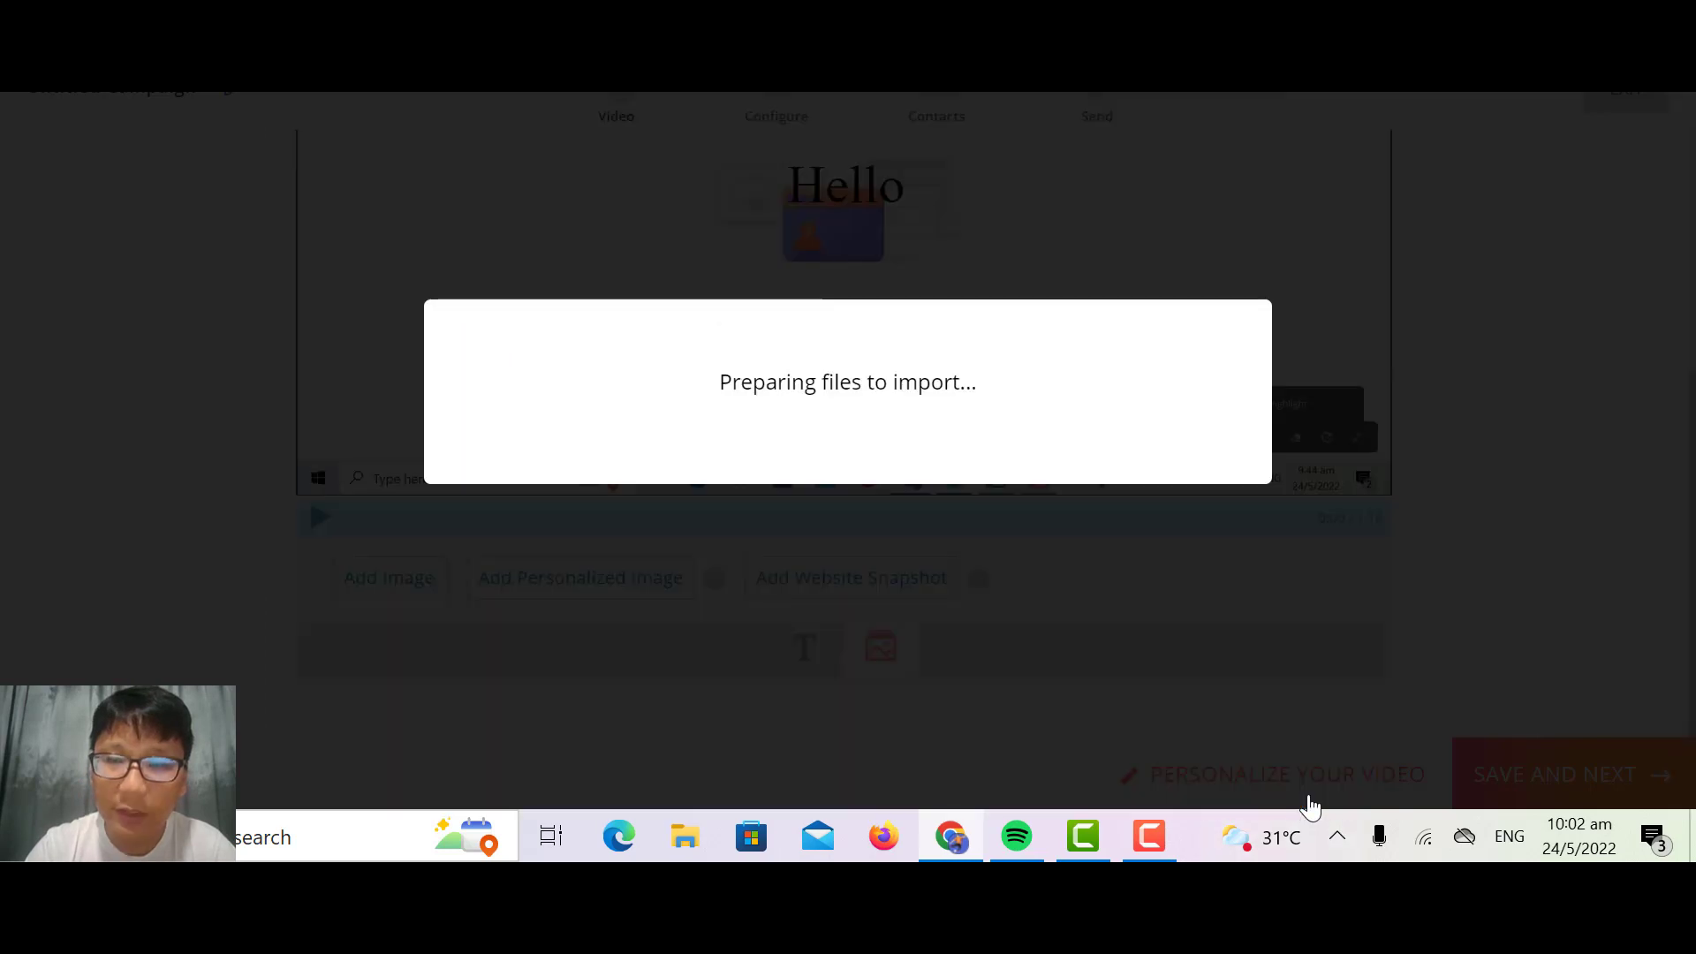
drag(1041, 333, 1199, 299)
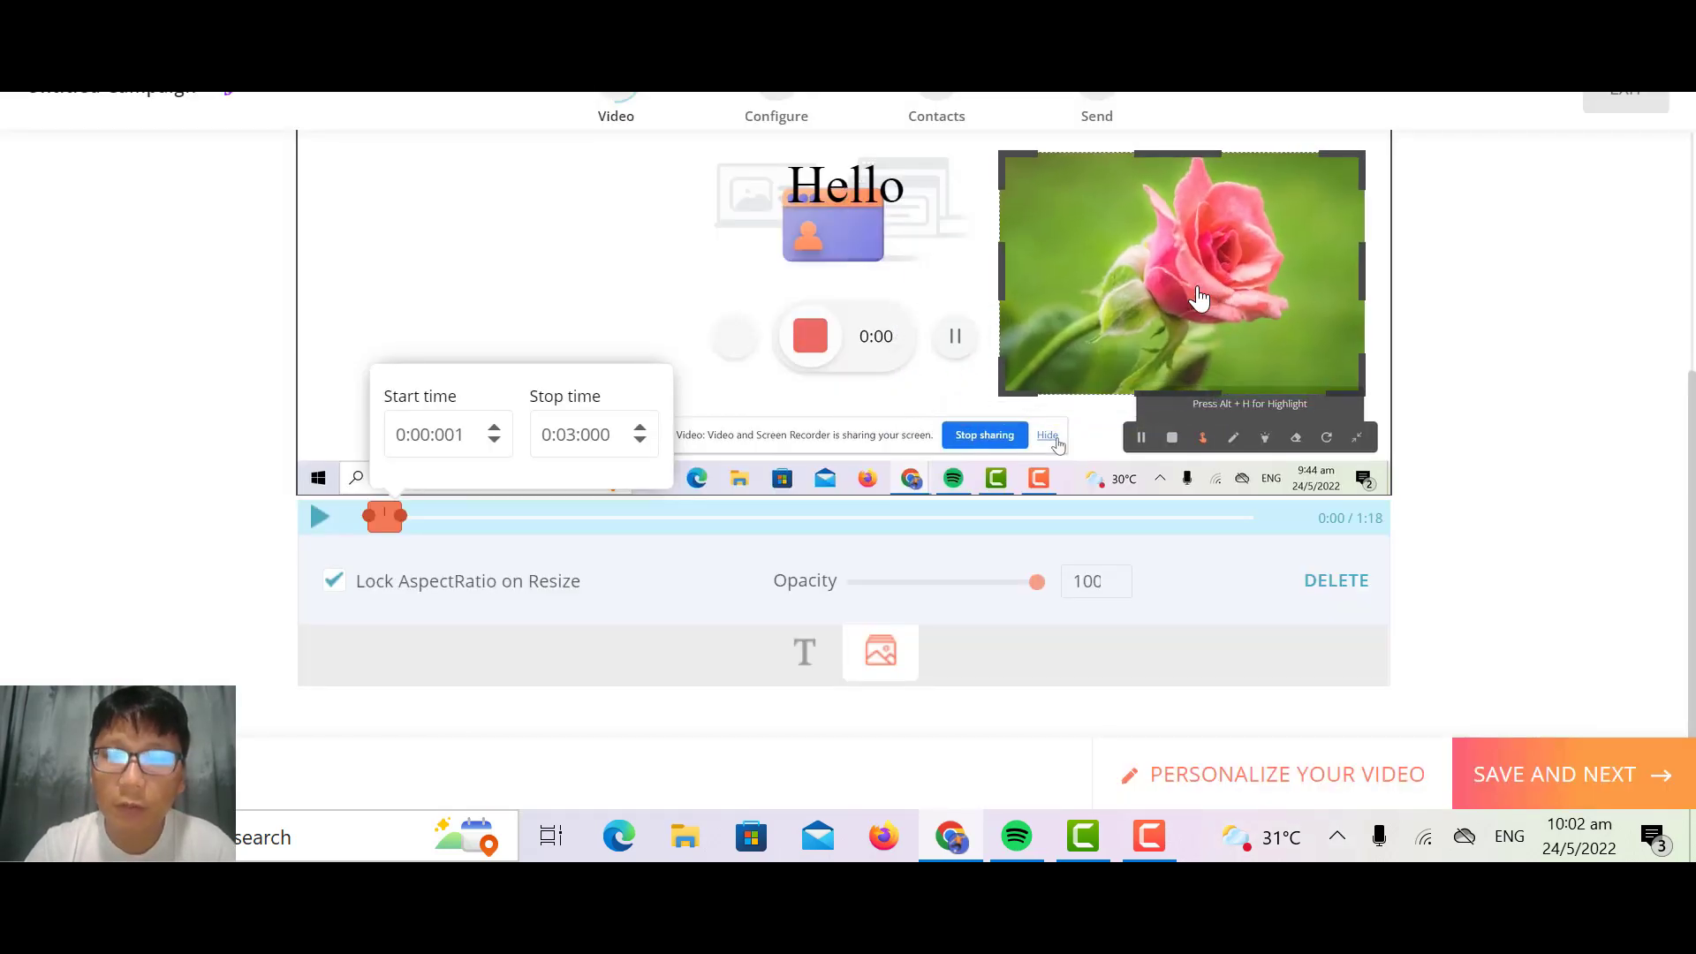
click(1199, 298)
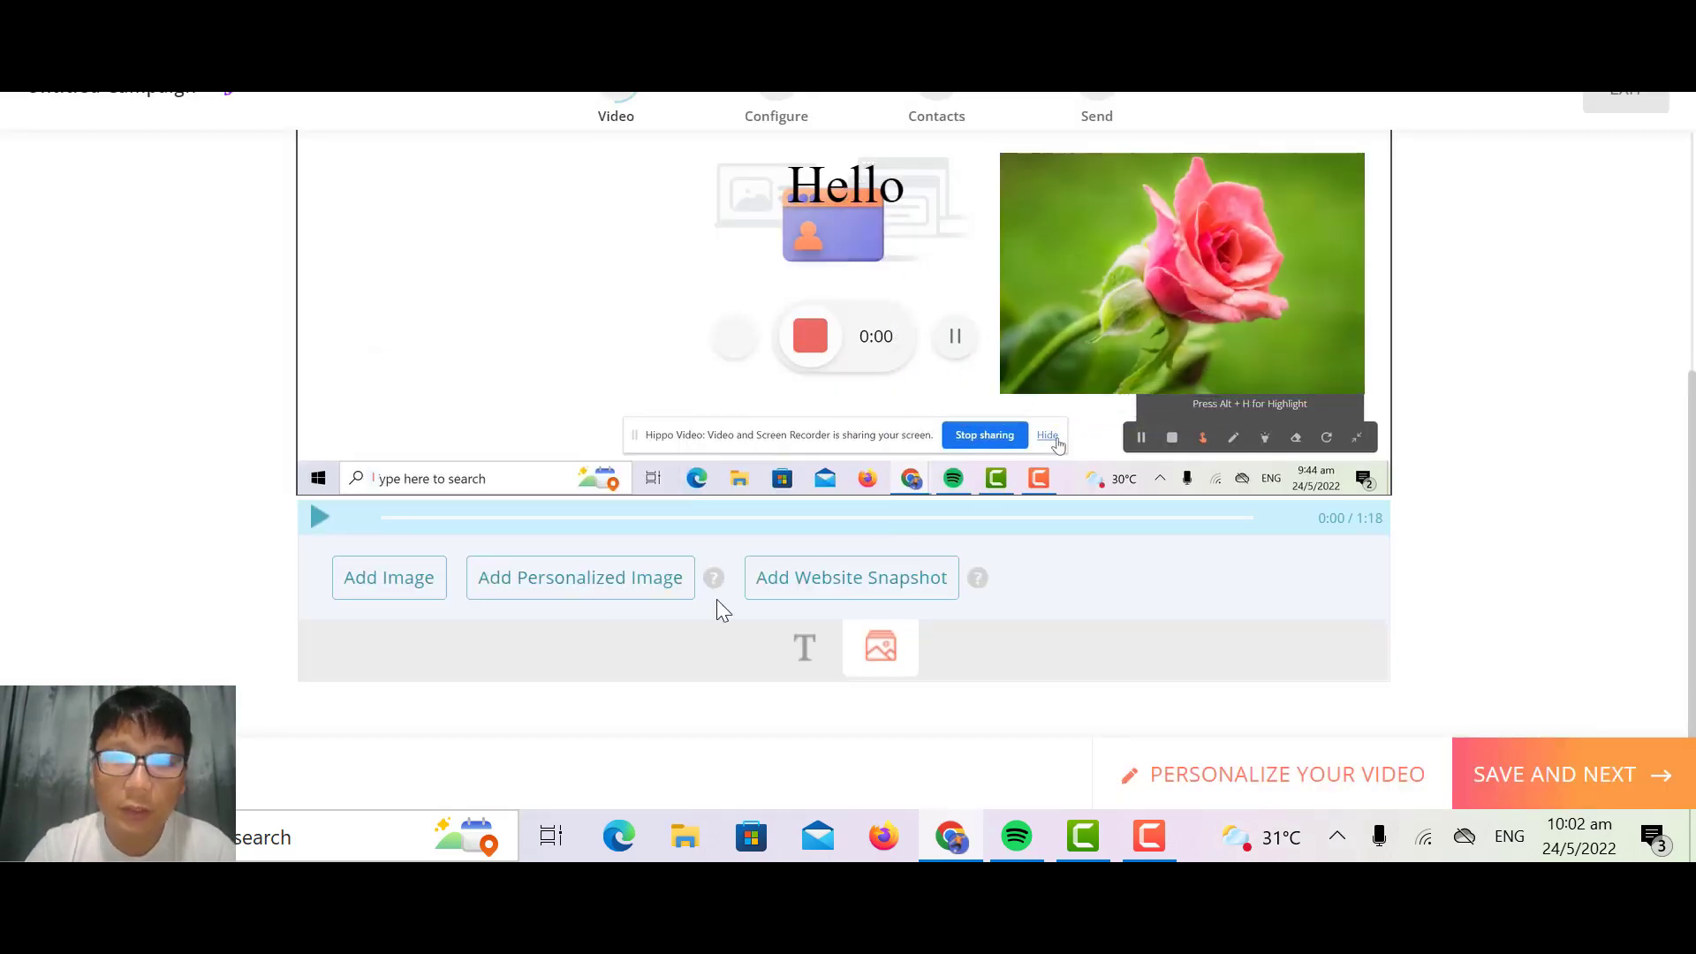
Step: Add a website snapshot placeholder to the video and place it on the left side of the Hello text
click(798, 580)
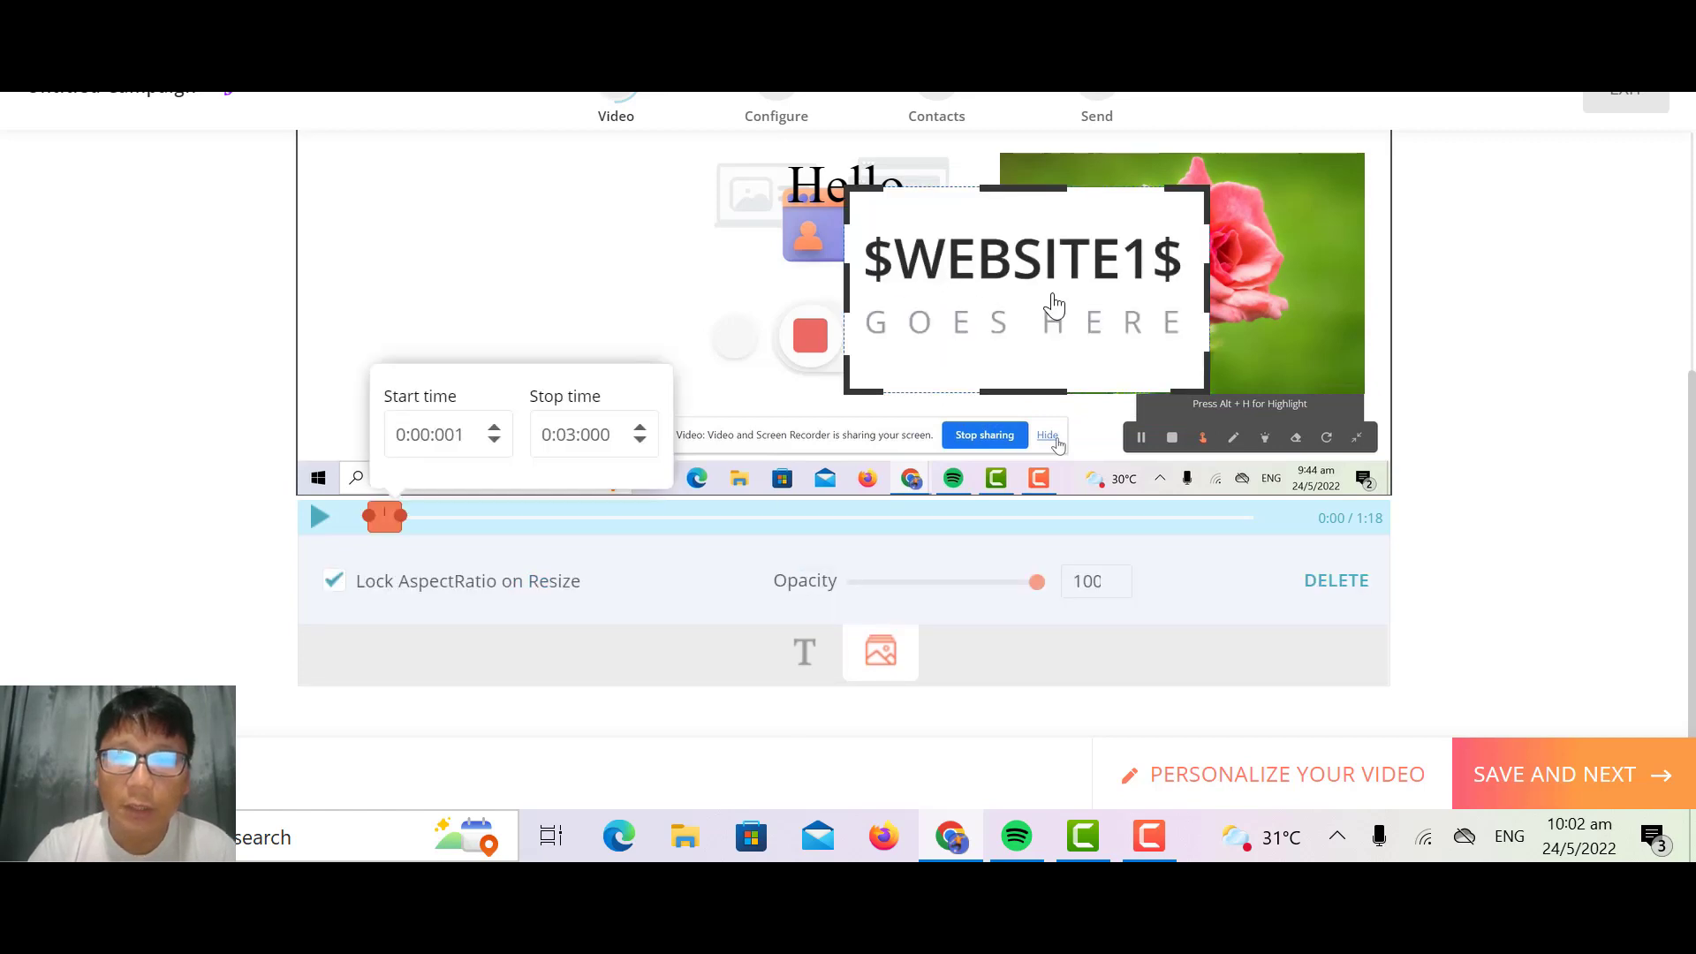
drag(1056, 309, 559, 278)
click(465, 241)
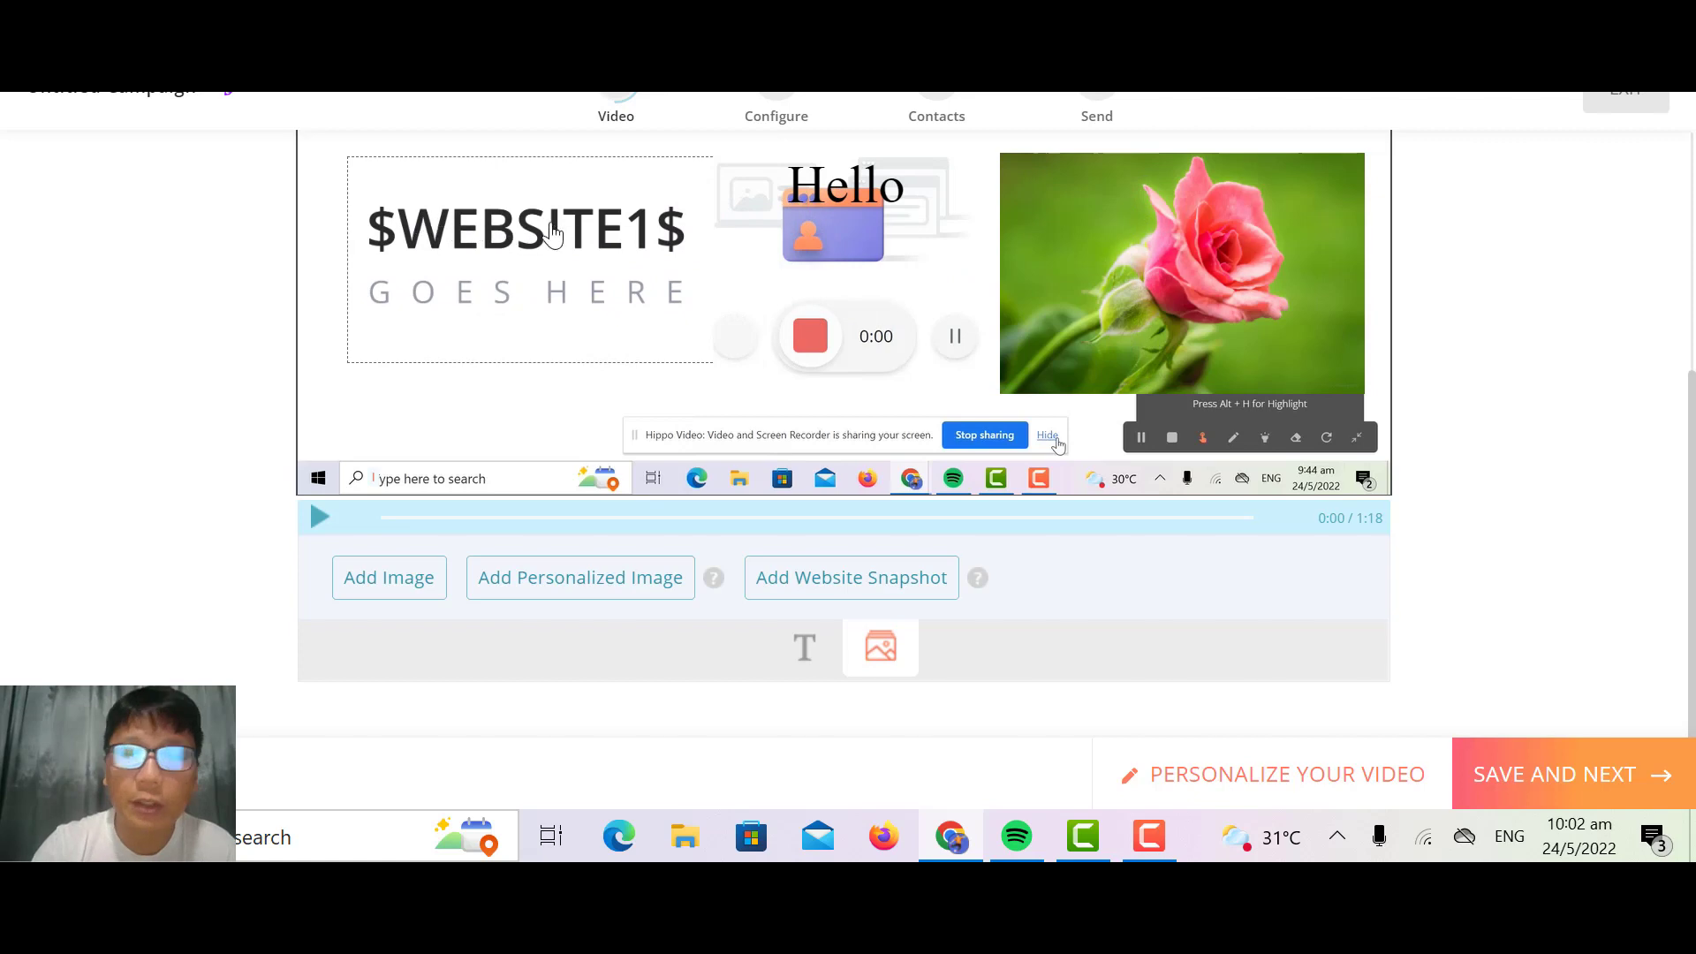
Step: Add a personalized image placeholder and position it above the website snapshot placeholder in the video frame
click(579, 579)
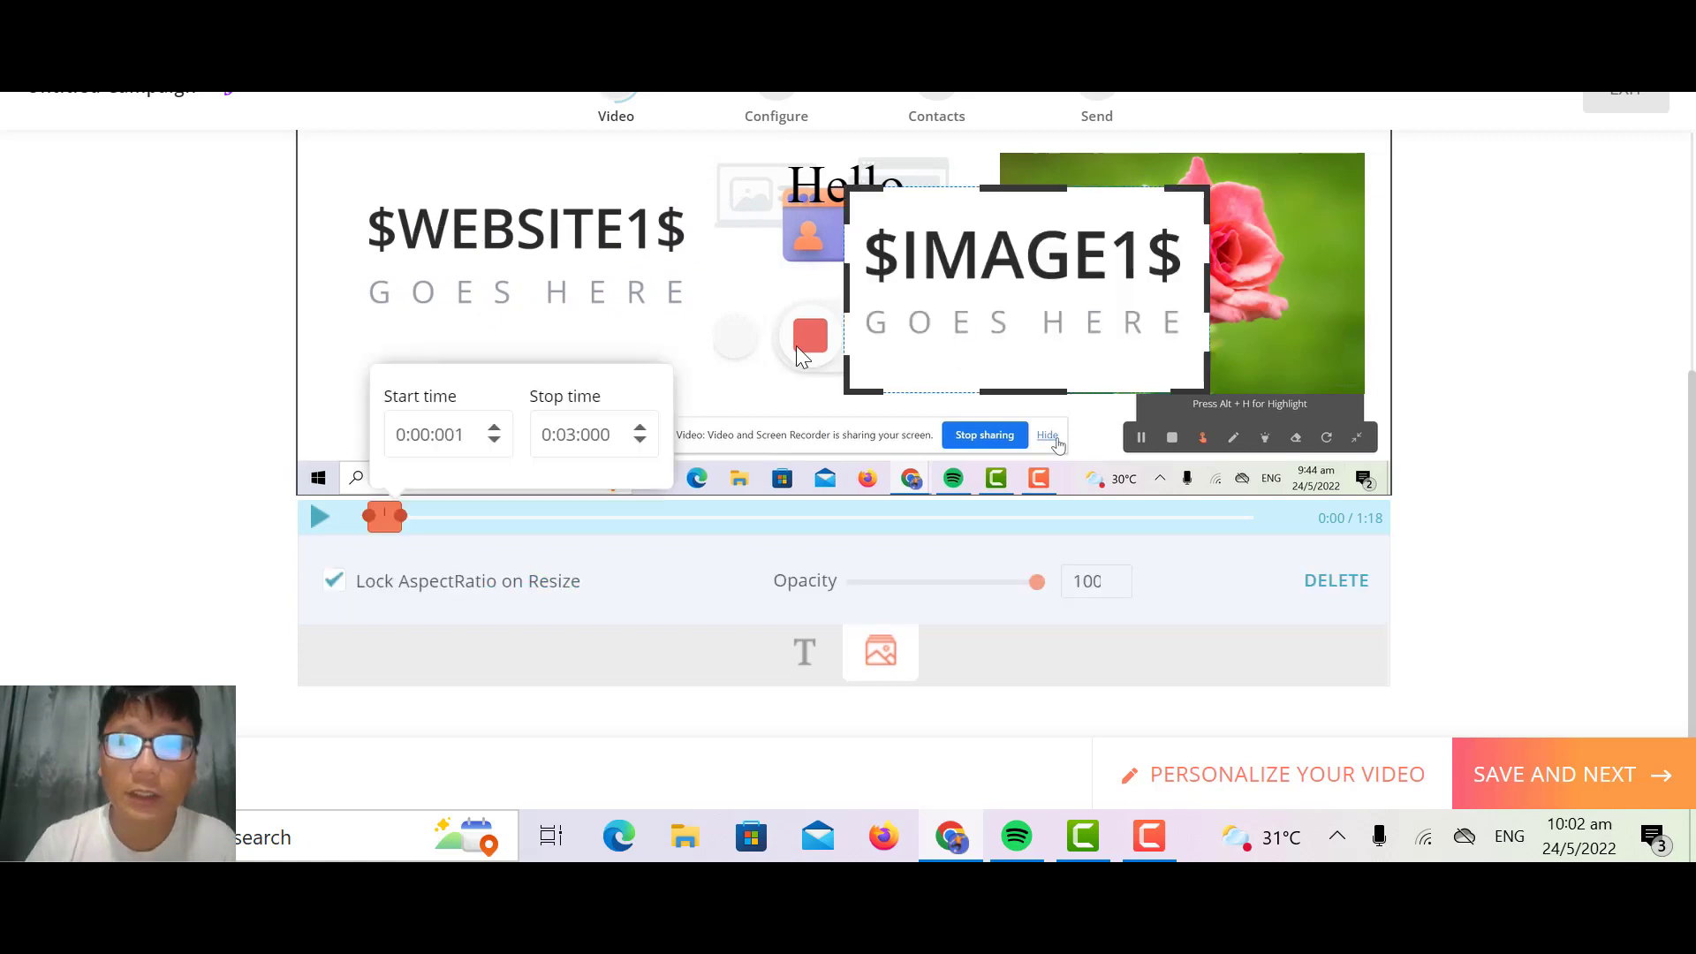
drag(1004, 325, 910, 329)
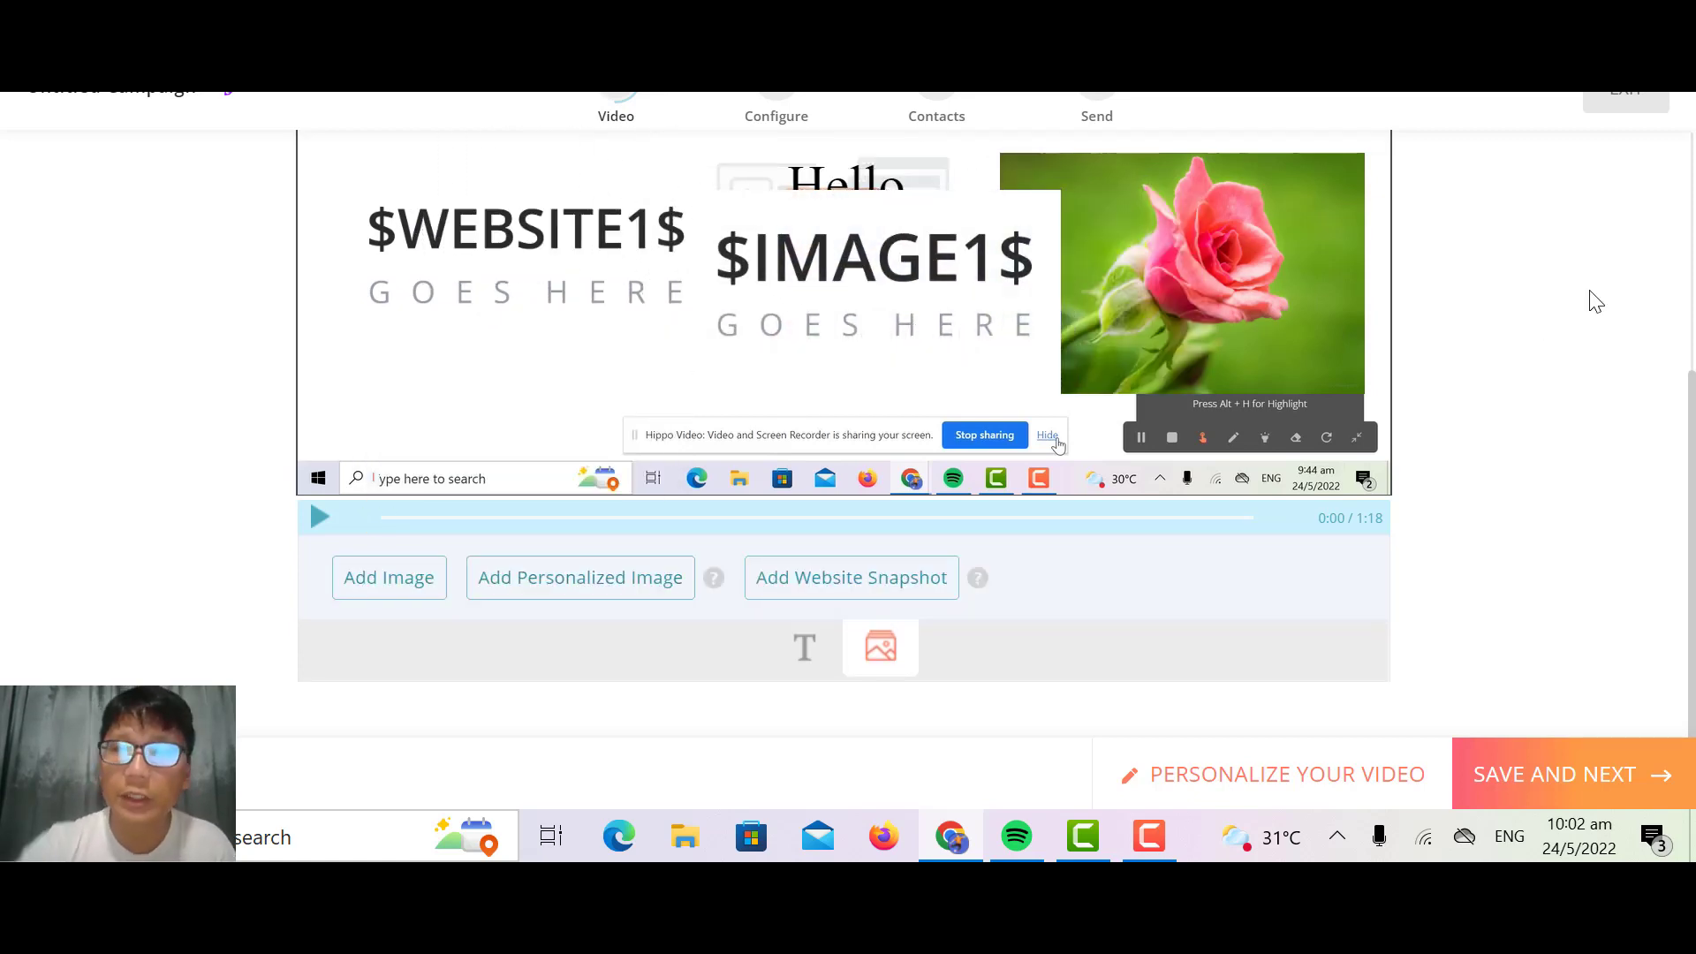
scroll(1596, 303, up, 2)
scroll(1595, 303, up, 2)
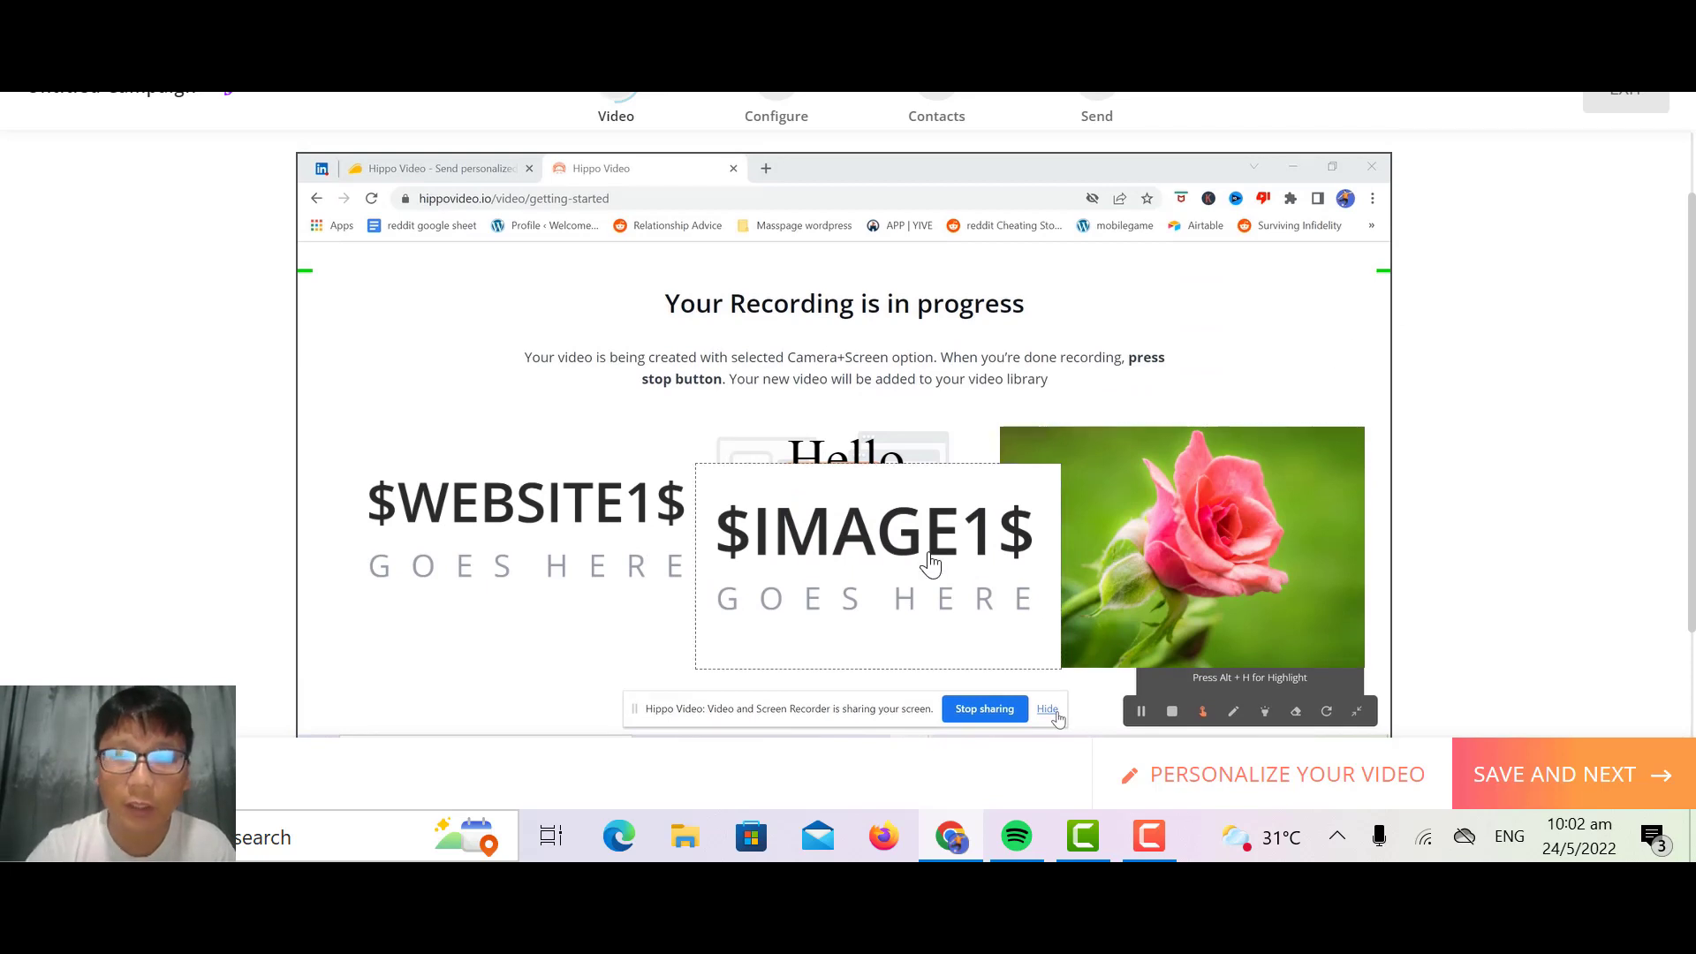
drag(931, 560, 533, 345)
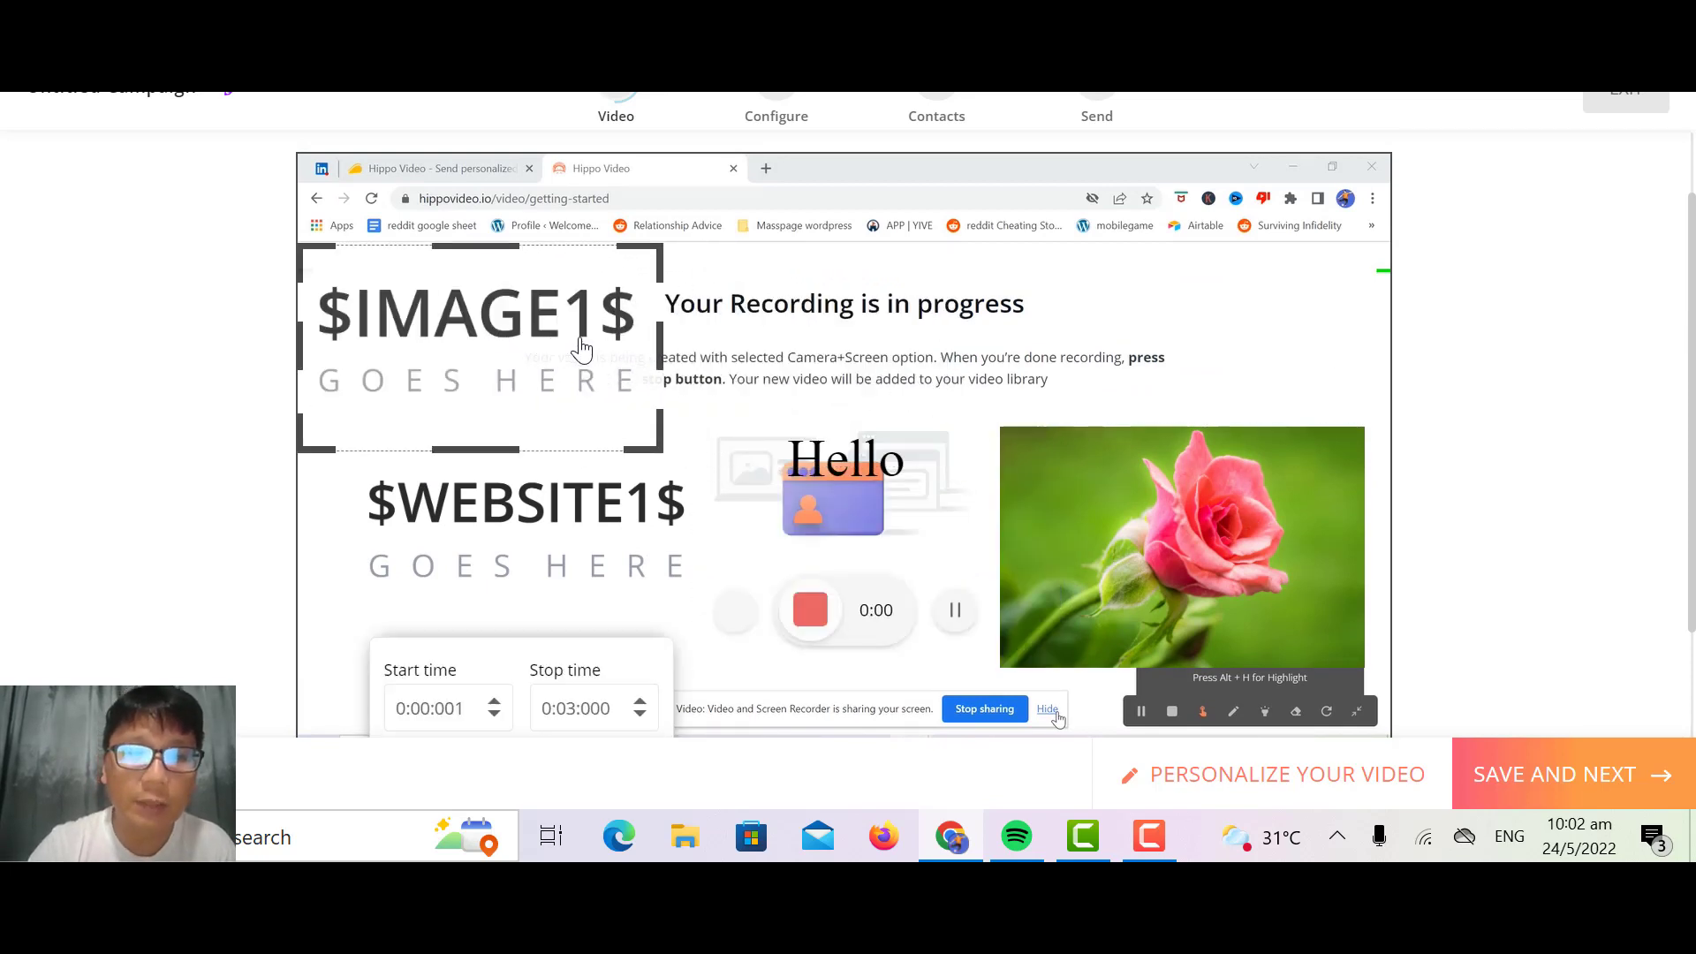
click(1179, 406)
Step: Save the personalized video, embed it in the first sales page with the red background and accept the page preview
scroll(1196, 404, down, 3)
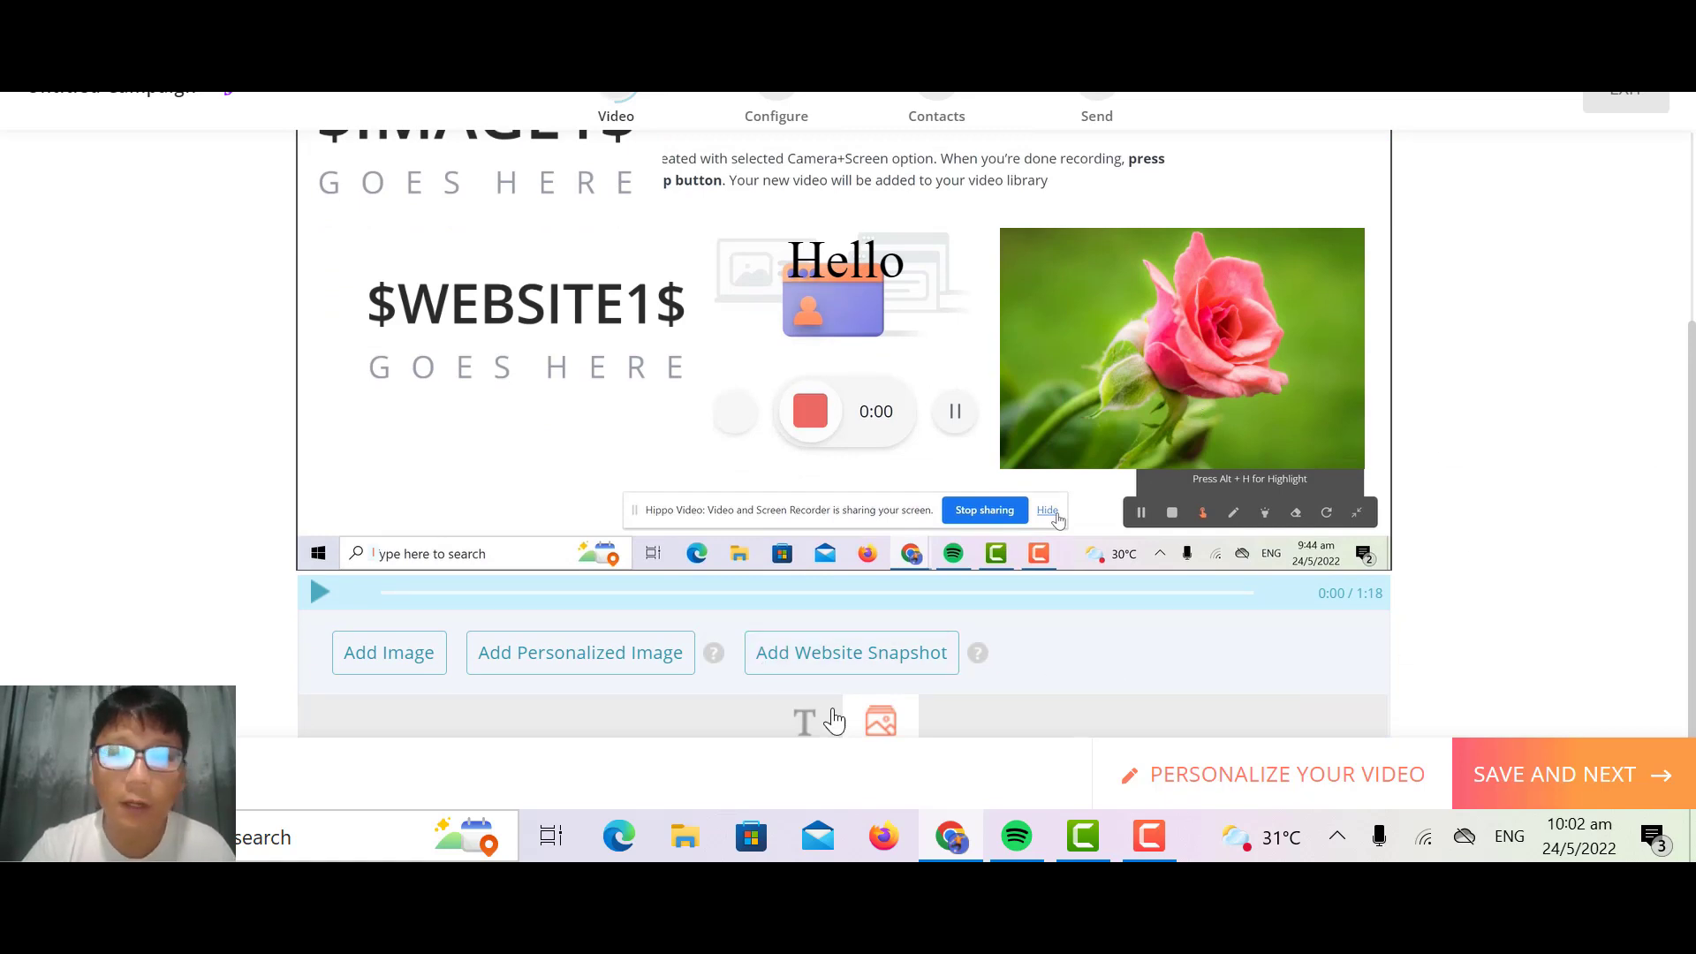
click(1534, 756)
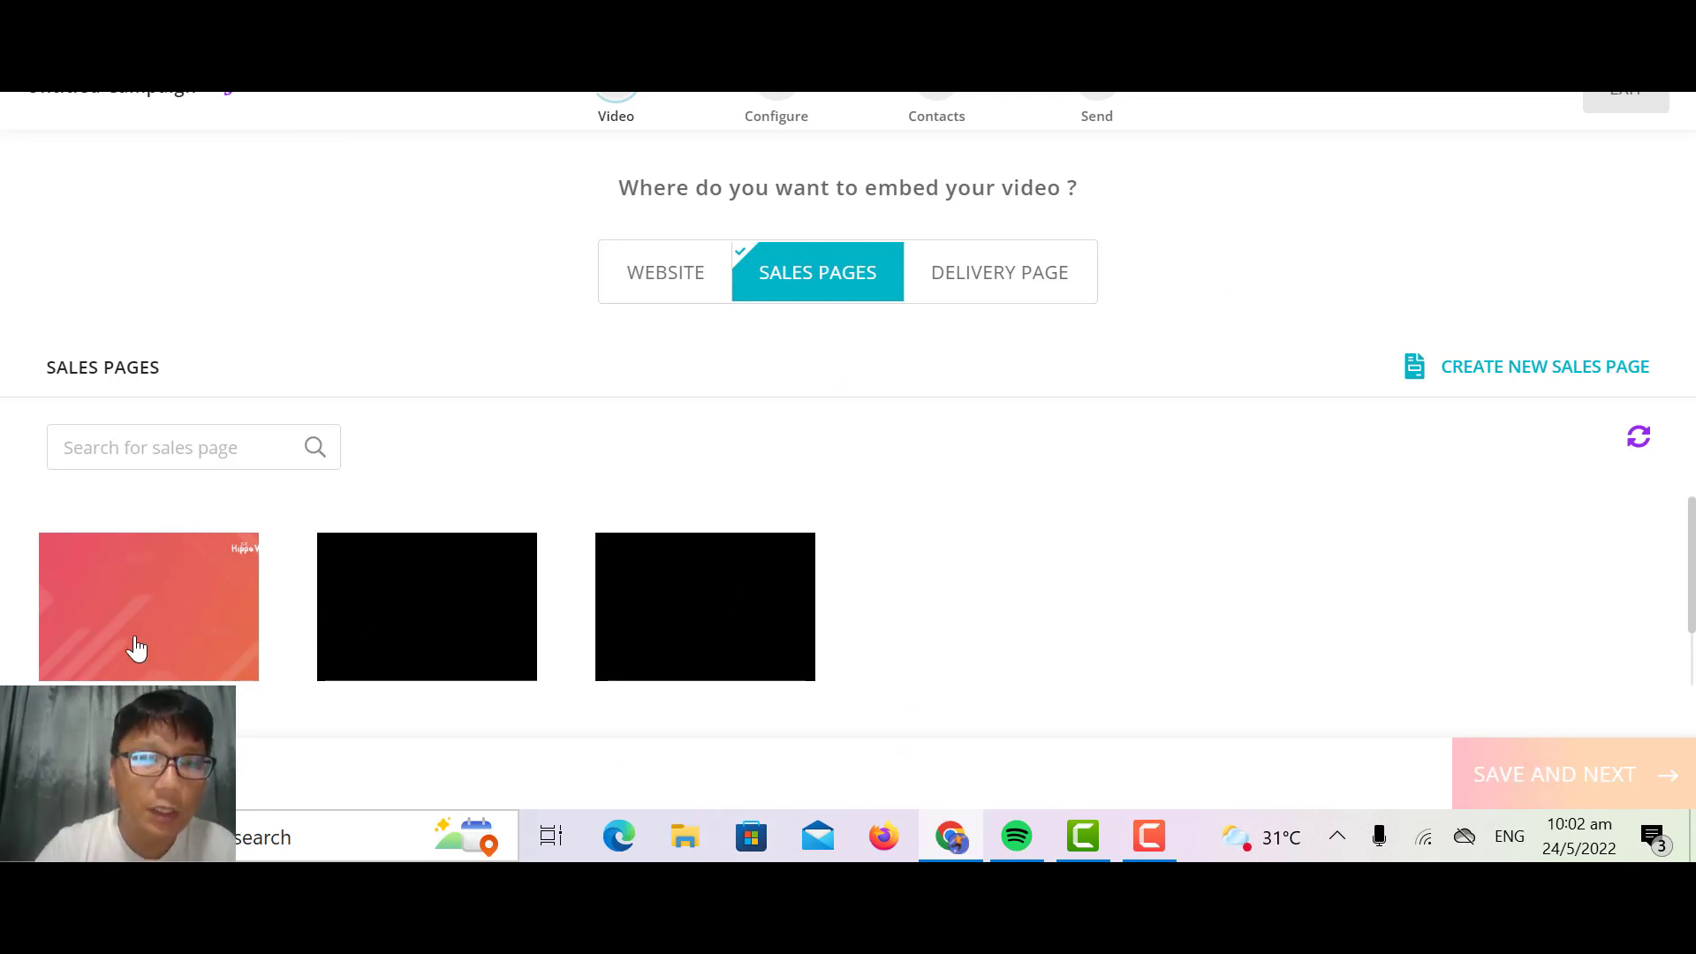
click(200, 609)
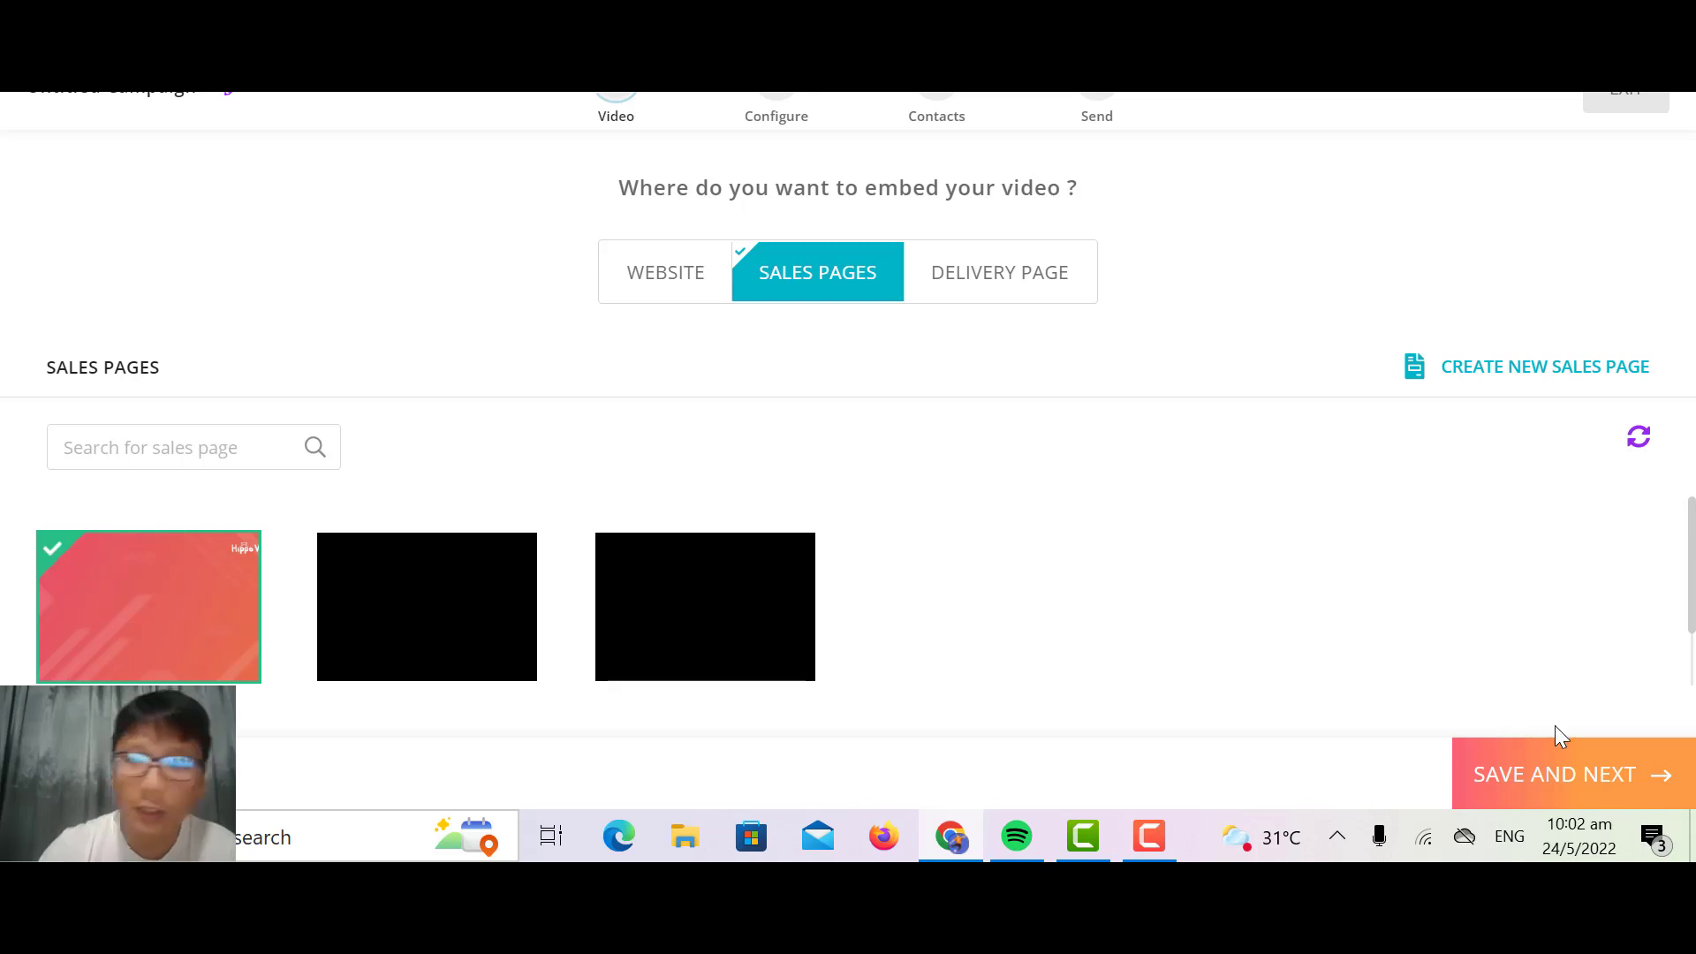
click(1587, 757)
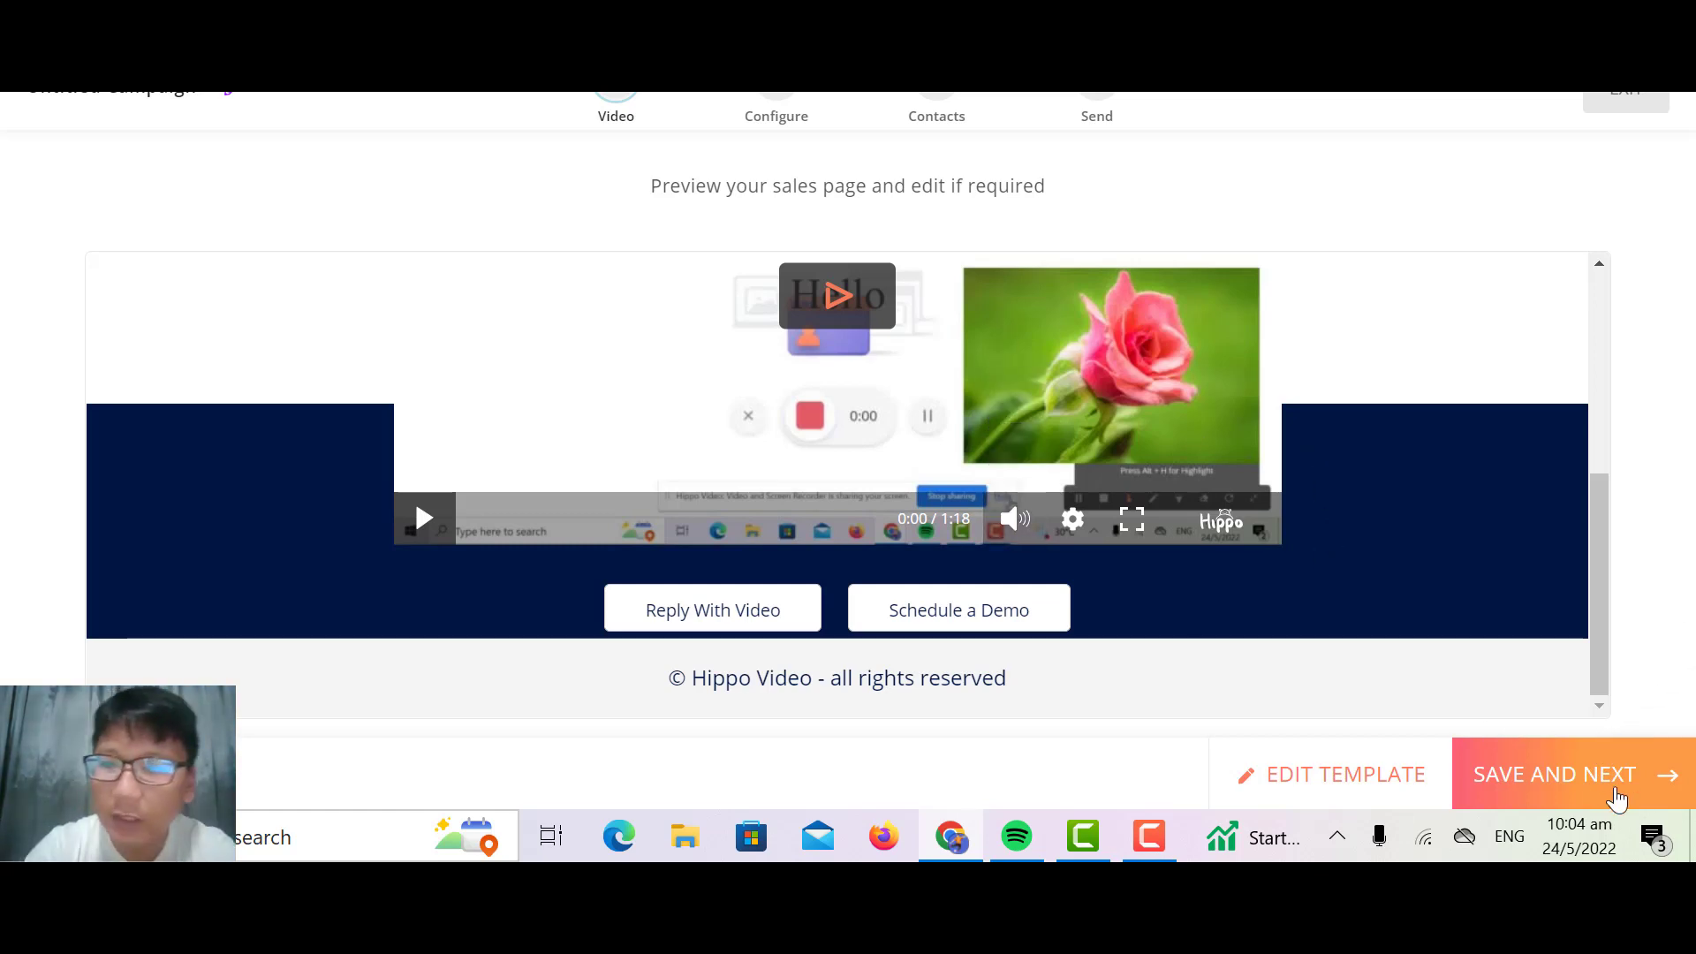
click(1537, 799)
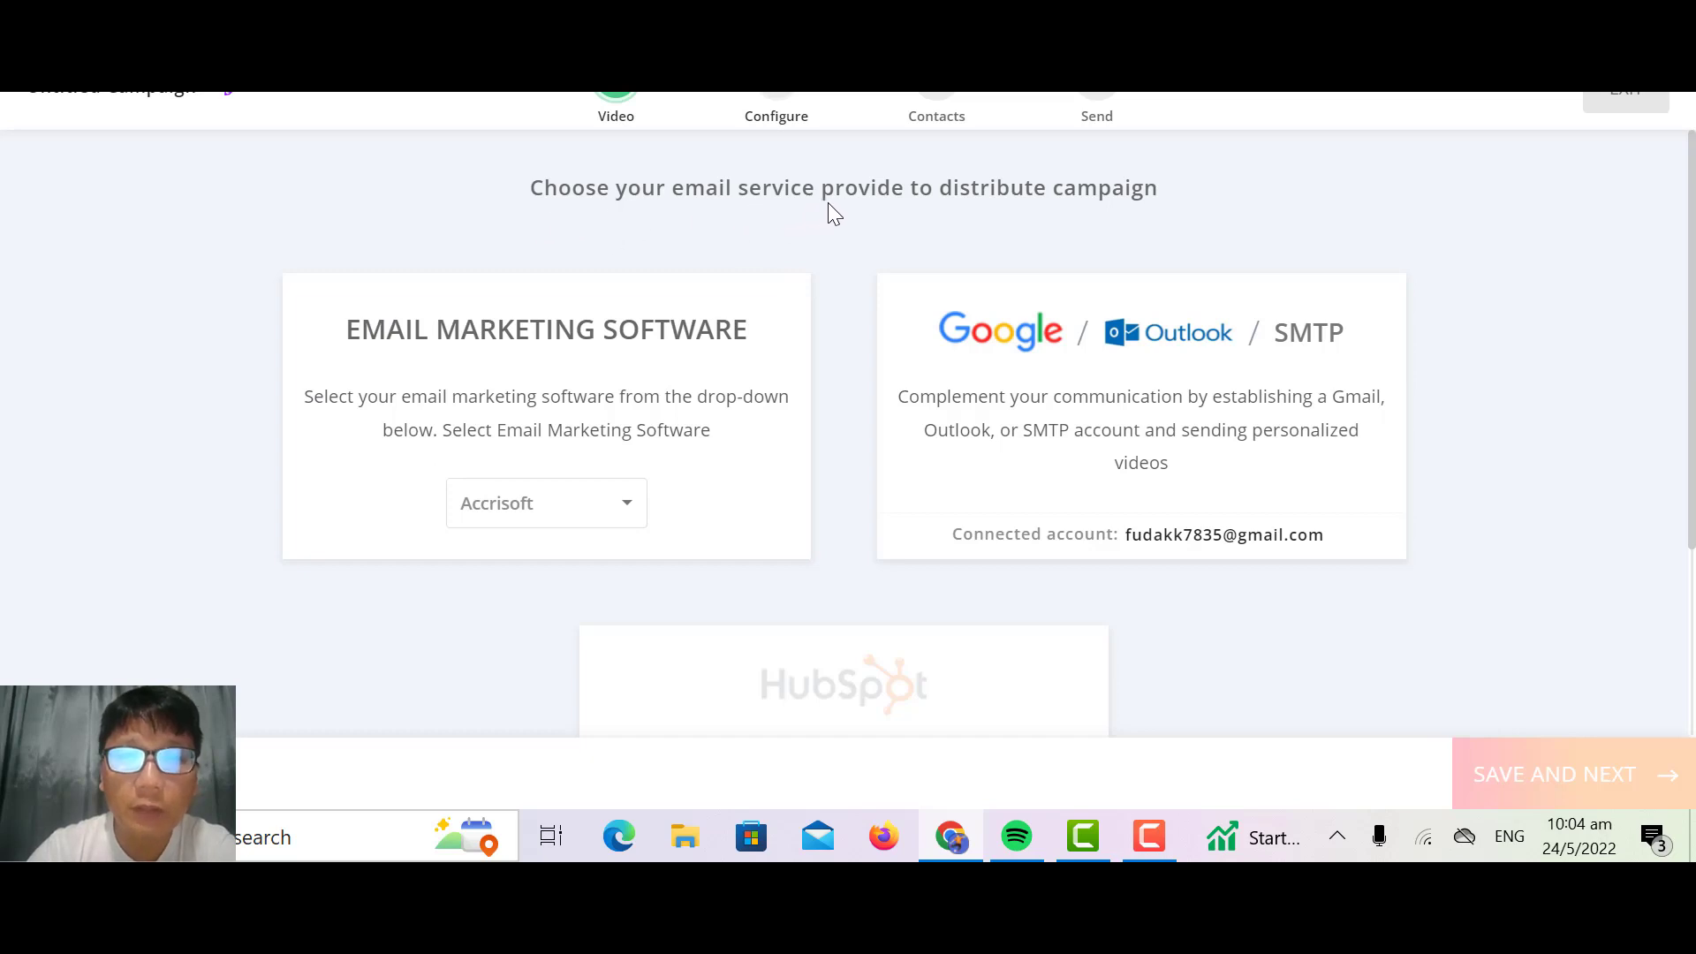
Step: Distribute the campaign through Email Marketing Software with Accrisoft and set its videos to render as On-Demand Videos
click(628, 428)
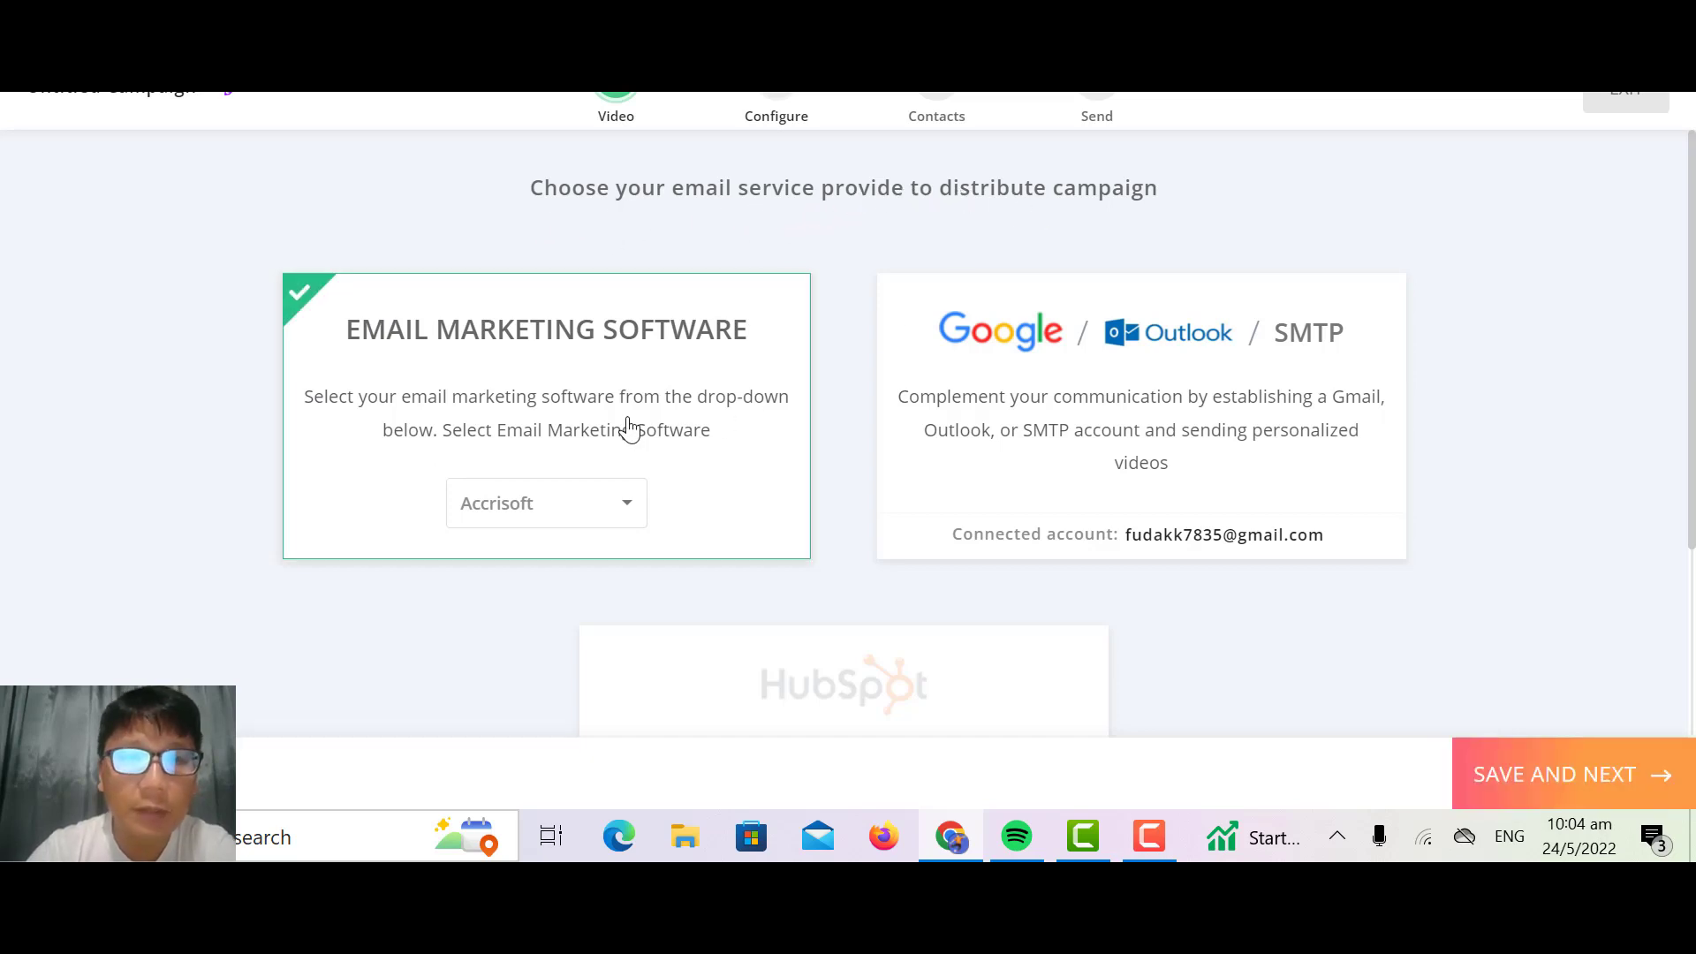
click(995, 405)
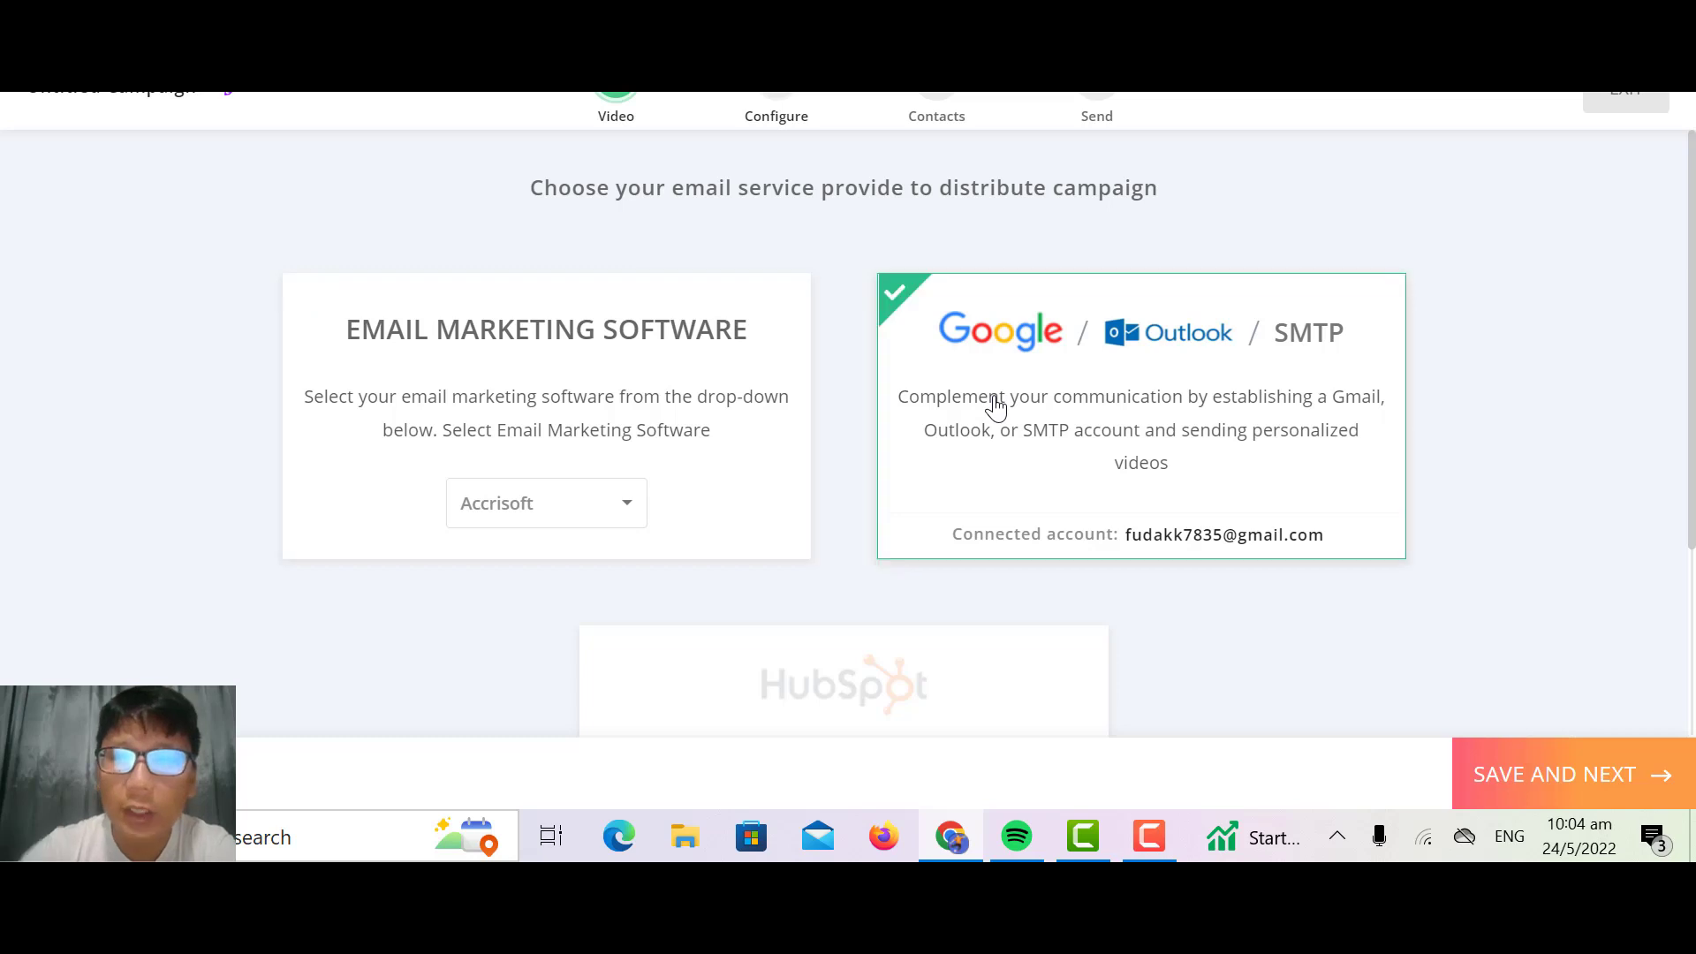
scroll(995, 405, down, 2)
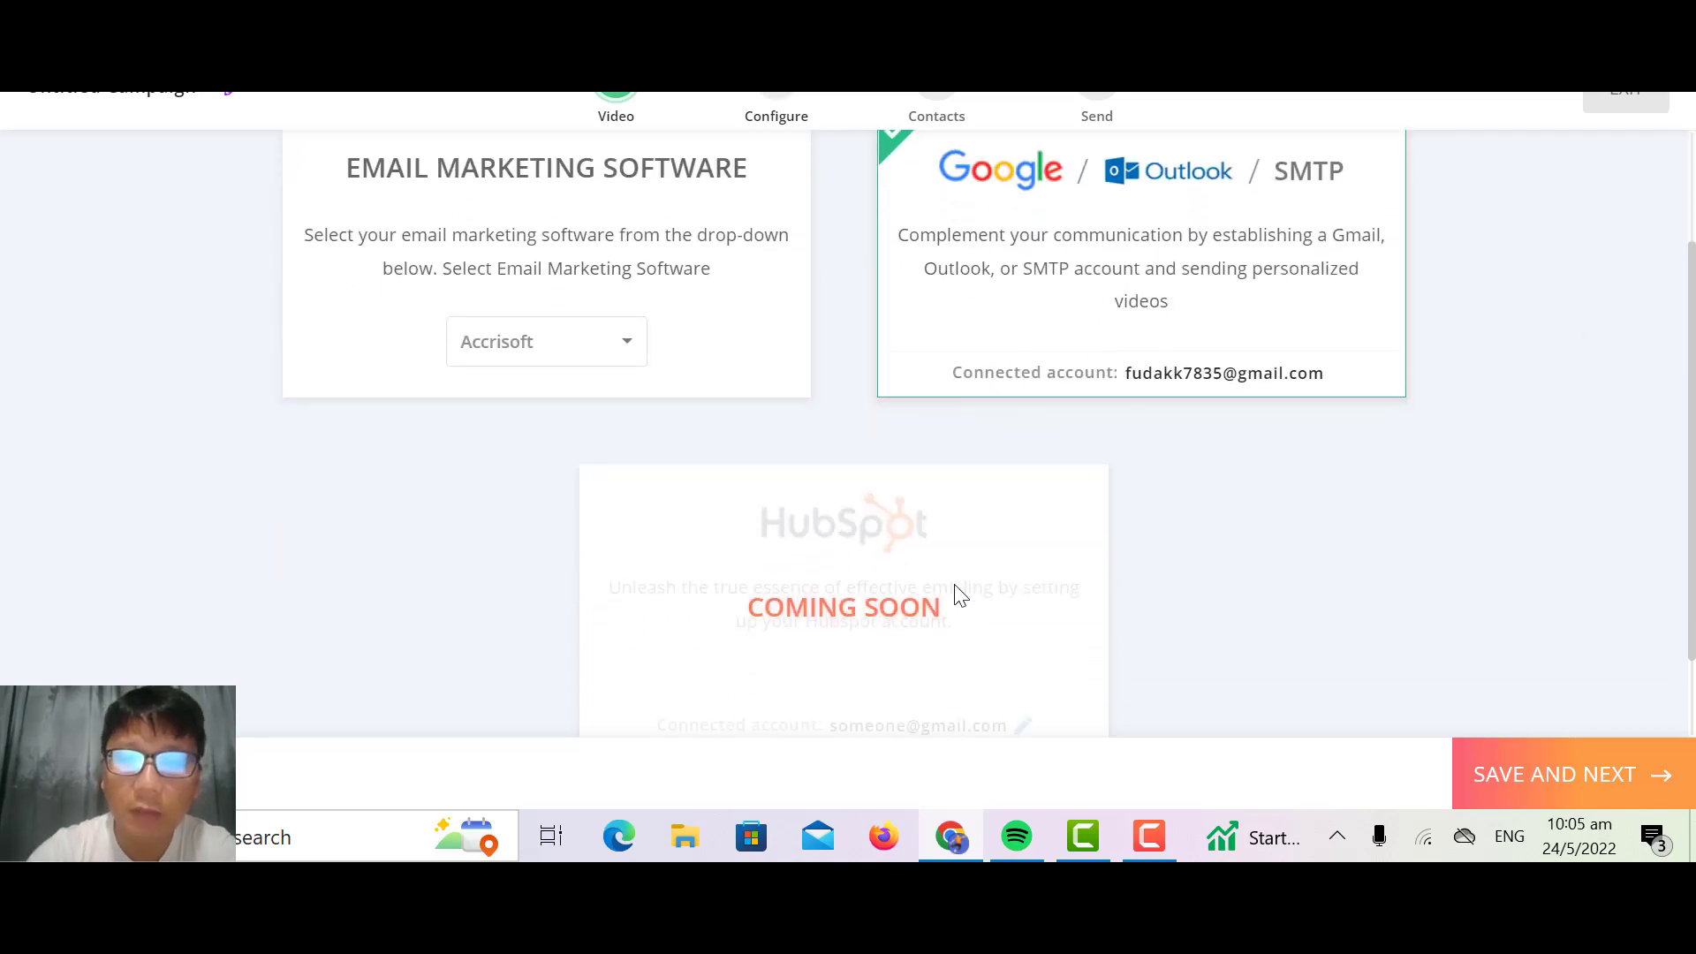
click(658, 223)
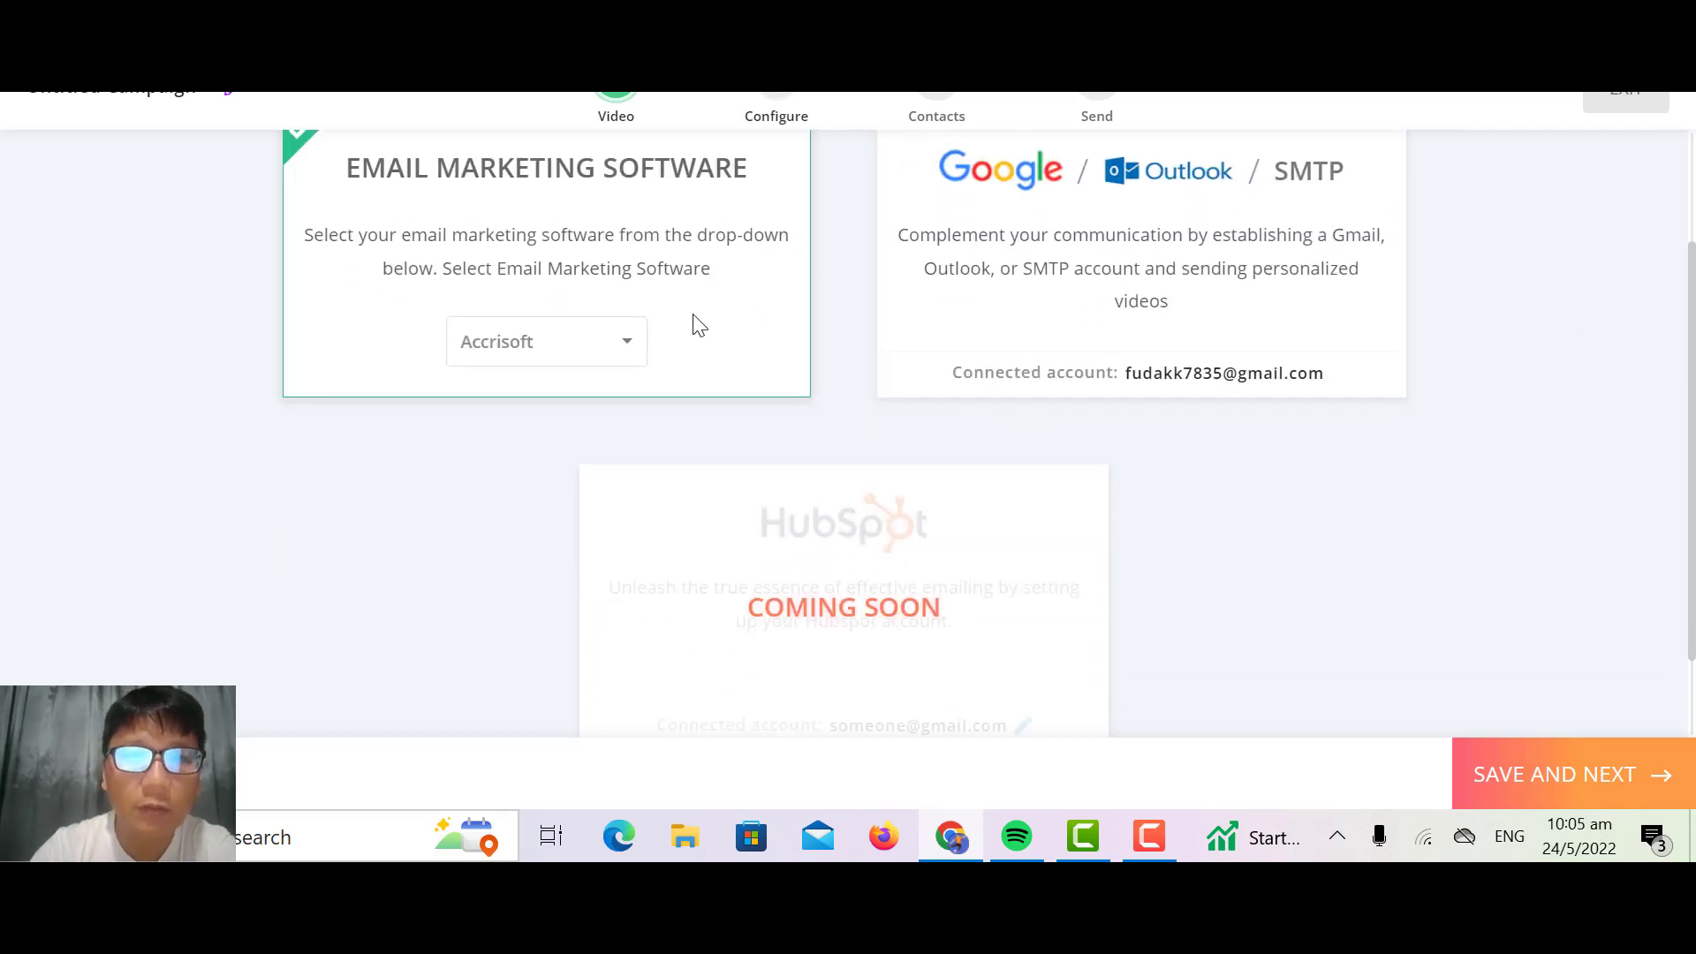
click(622, 352)
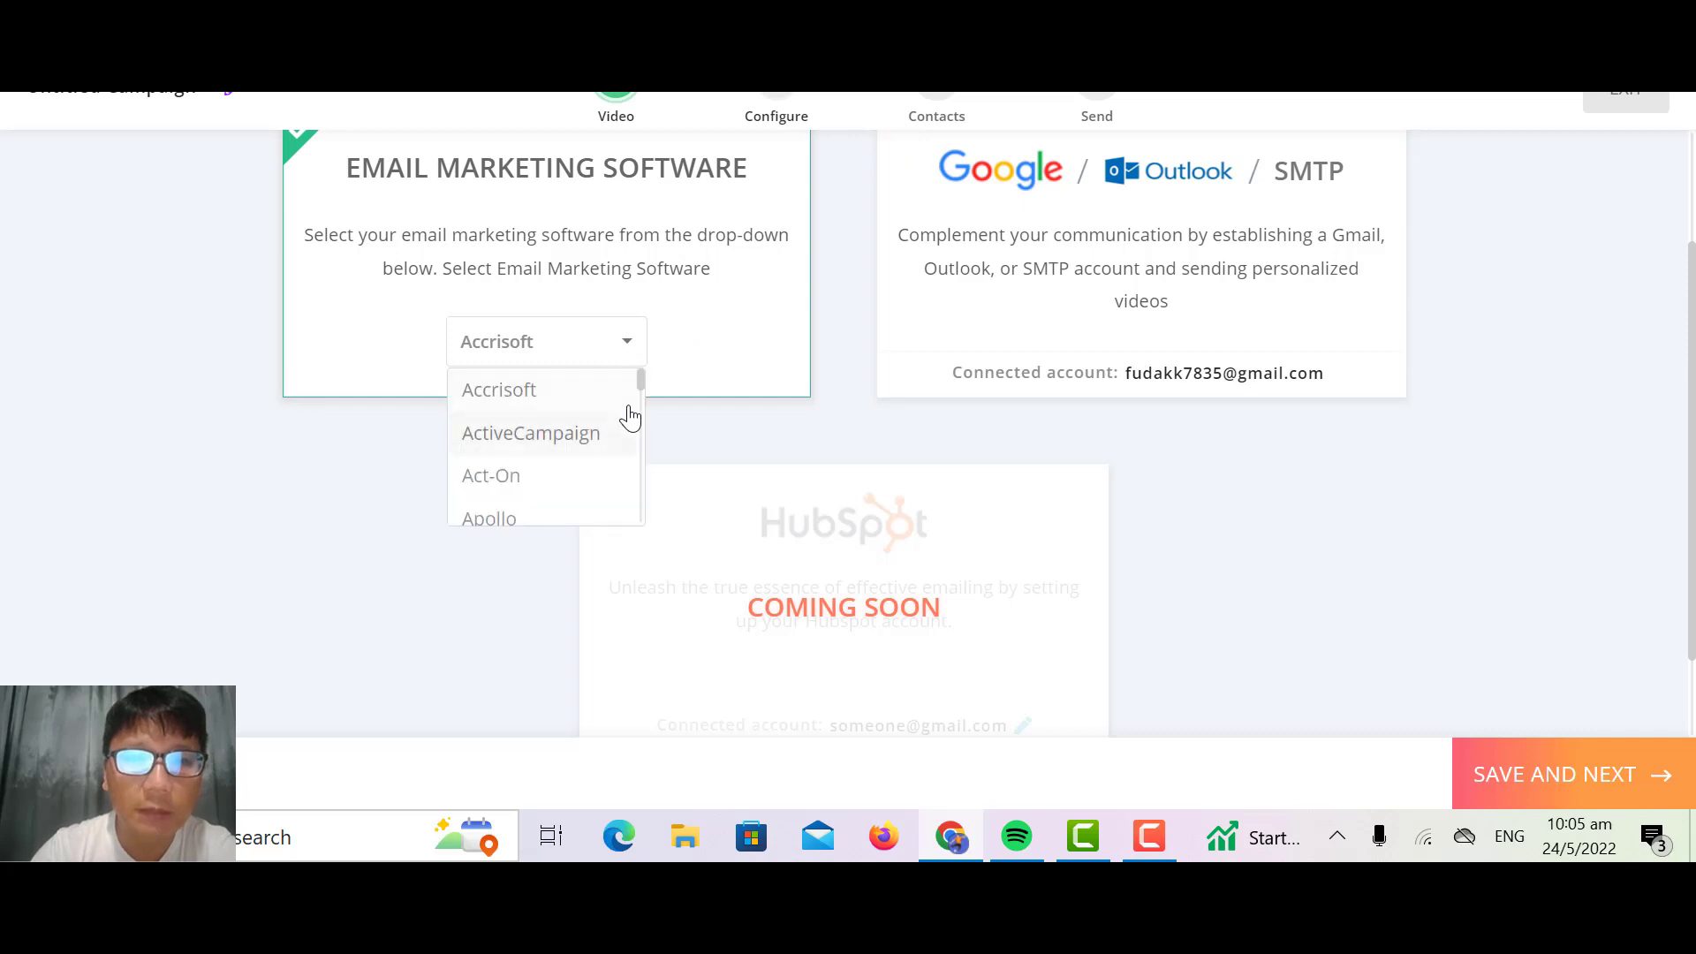
drag(640, 382, 651, 326)
click(723, 323)
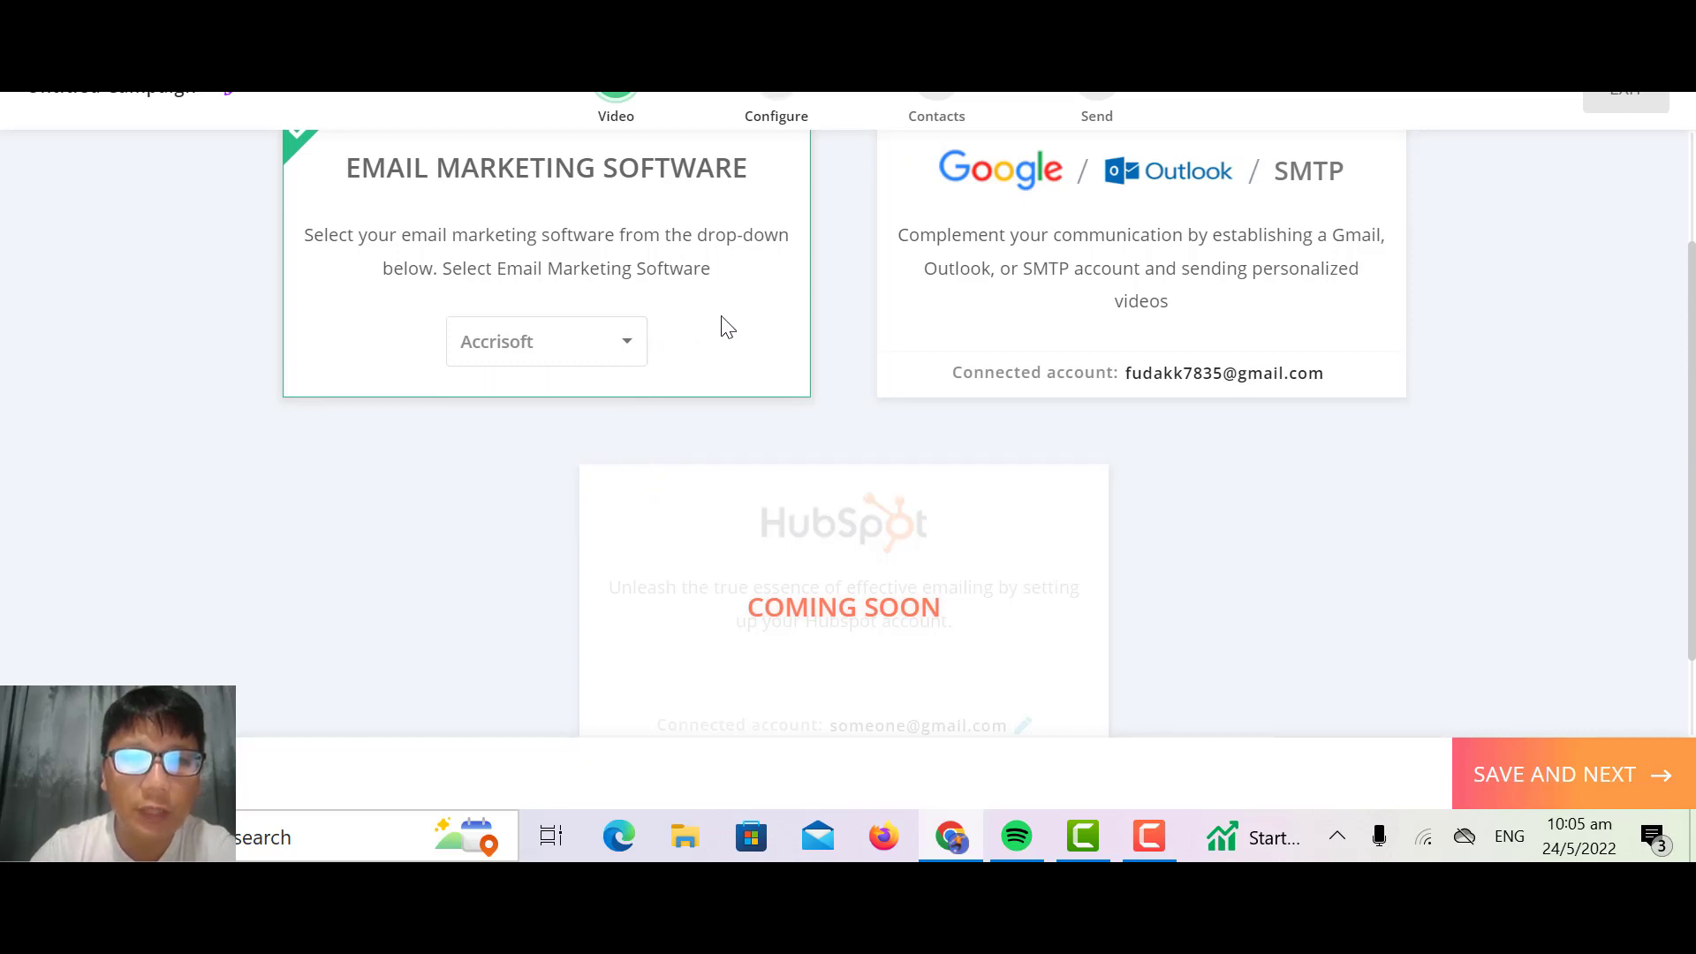
click(1527, 798)
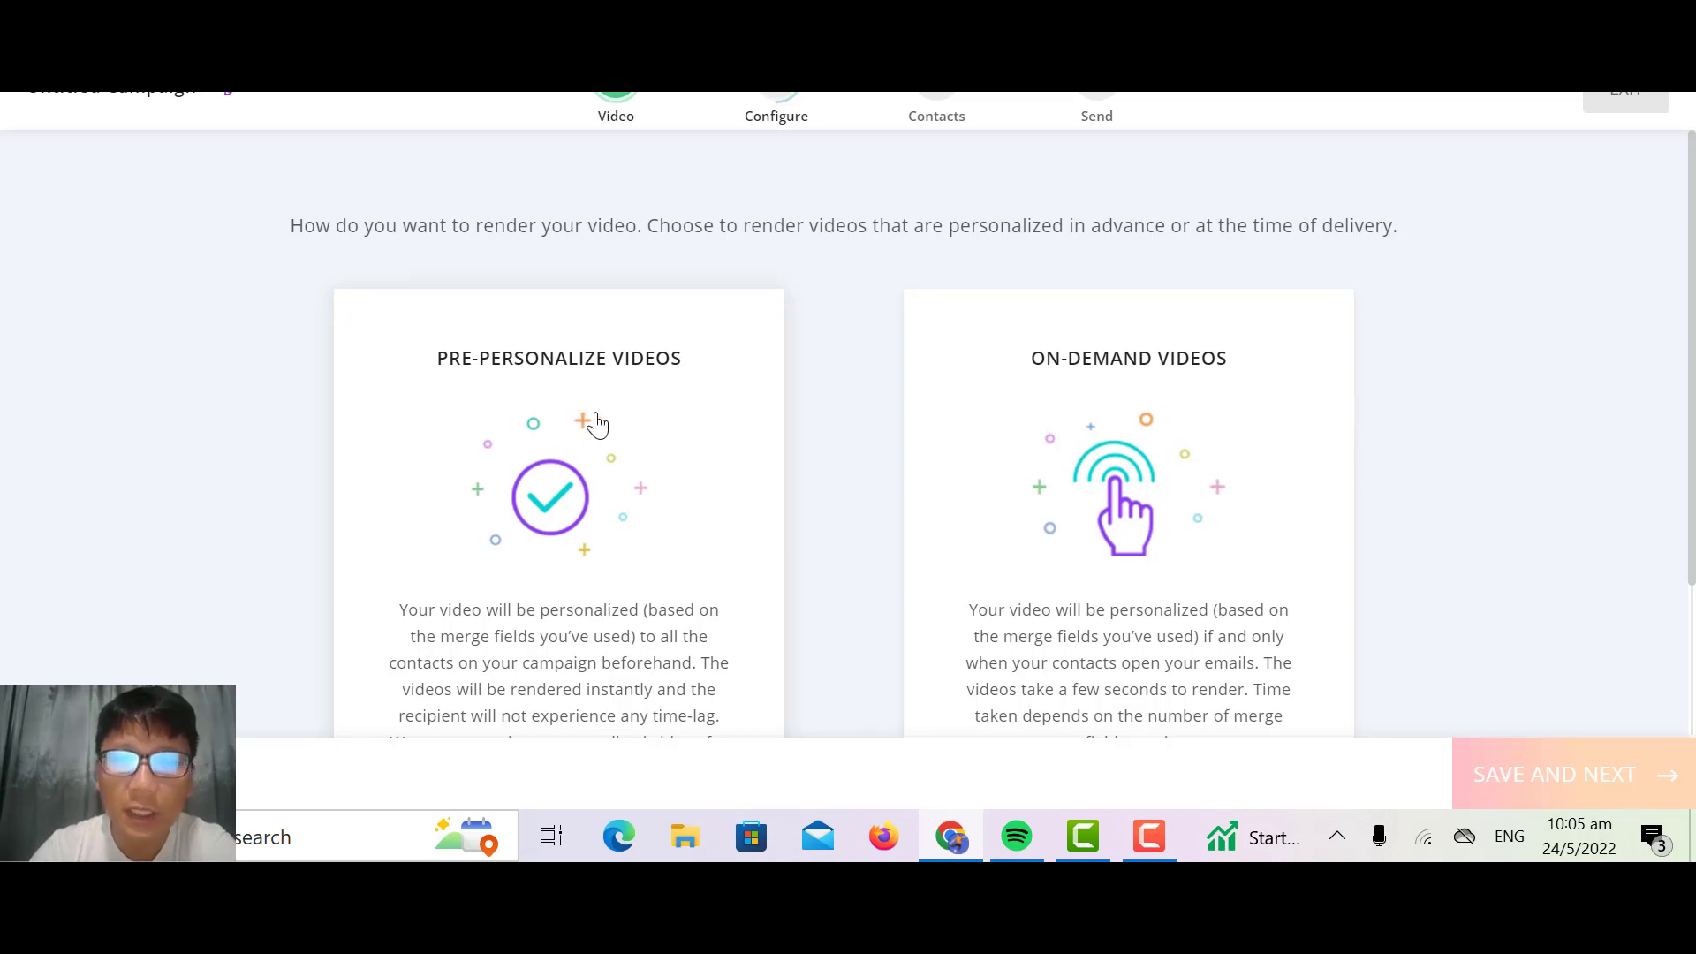
click(1069, 489)
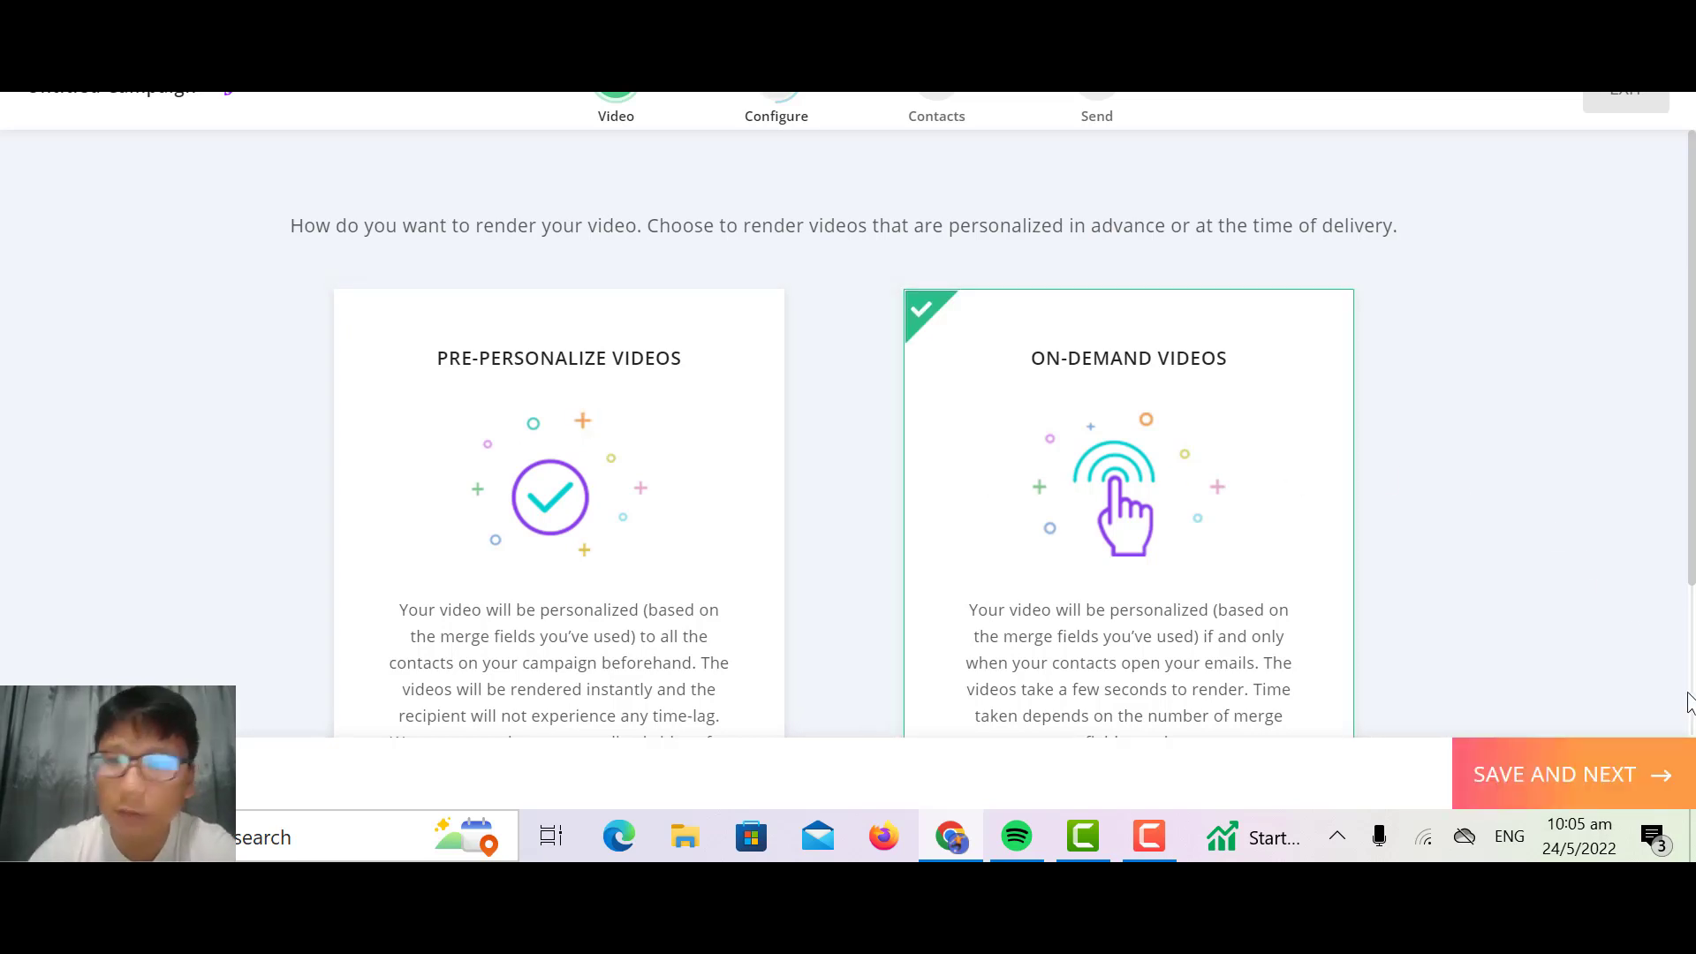
click(1579, 775)
Step: Review the campaign preview, make the thumbnail responsive and copy the email merge tag code
scroll(1579, 774, down, 3)
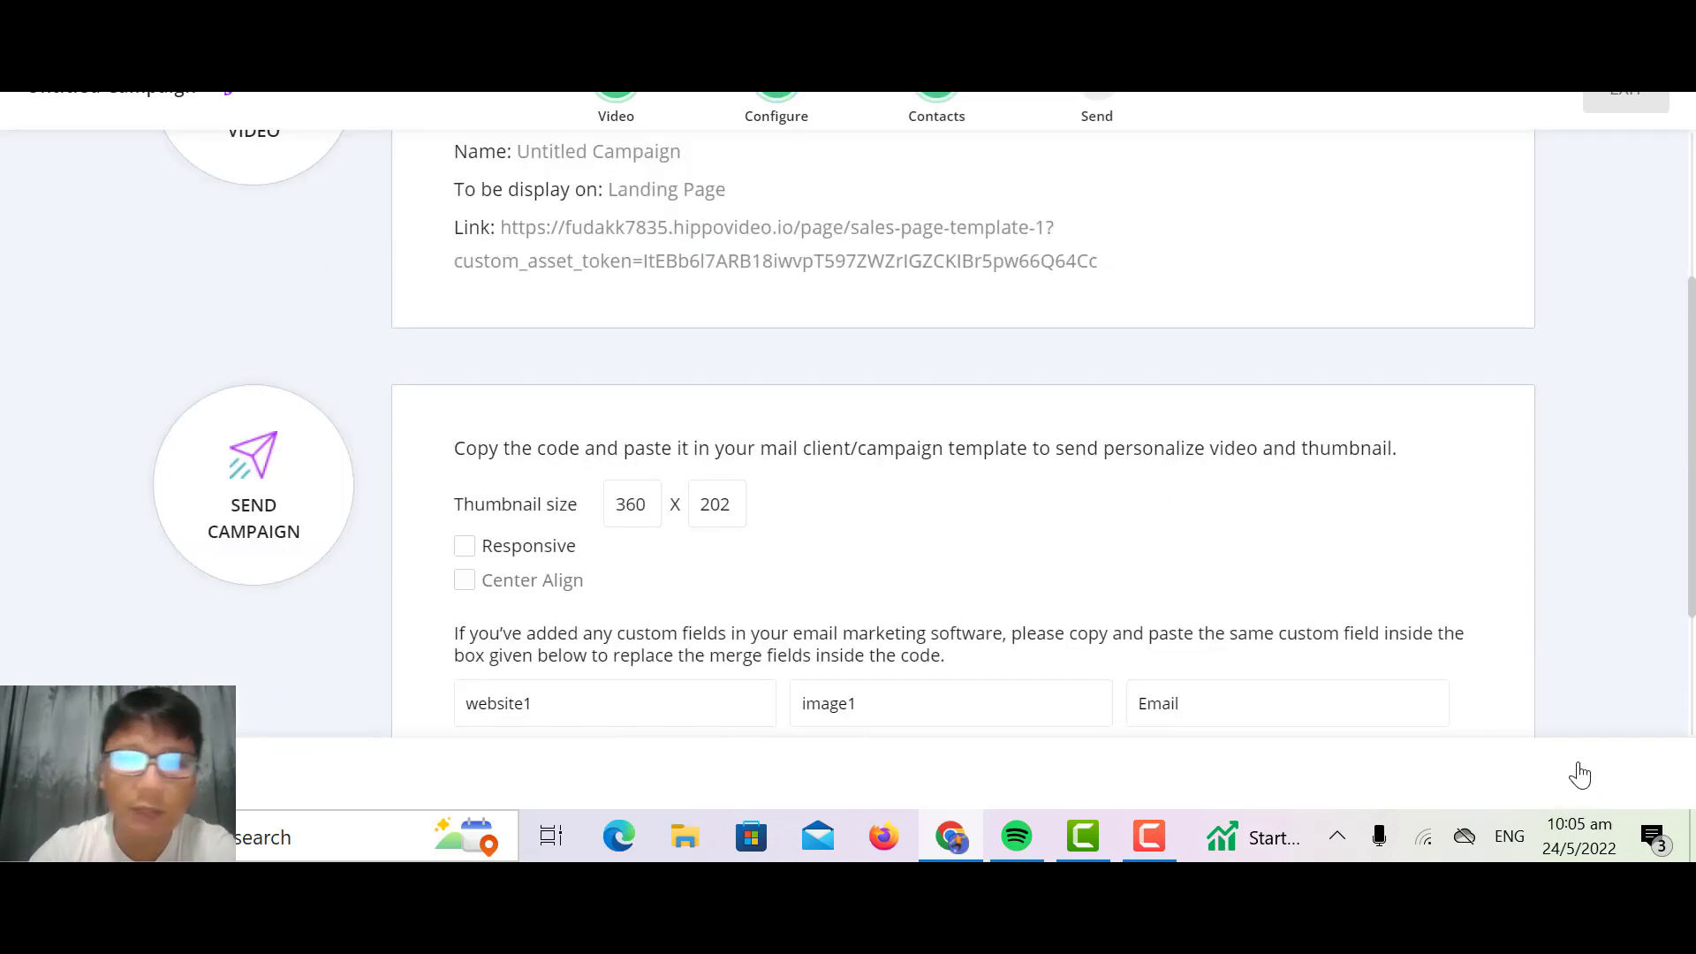
scroll(1581, 775, up, 3)
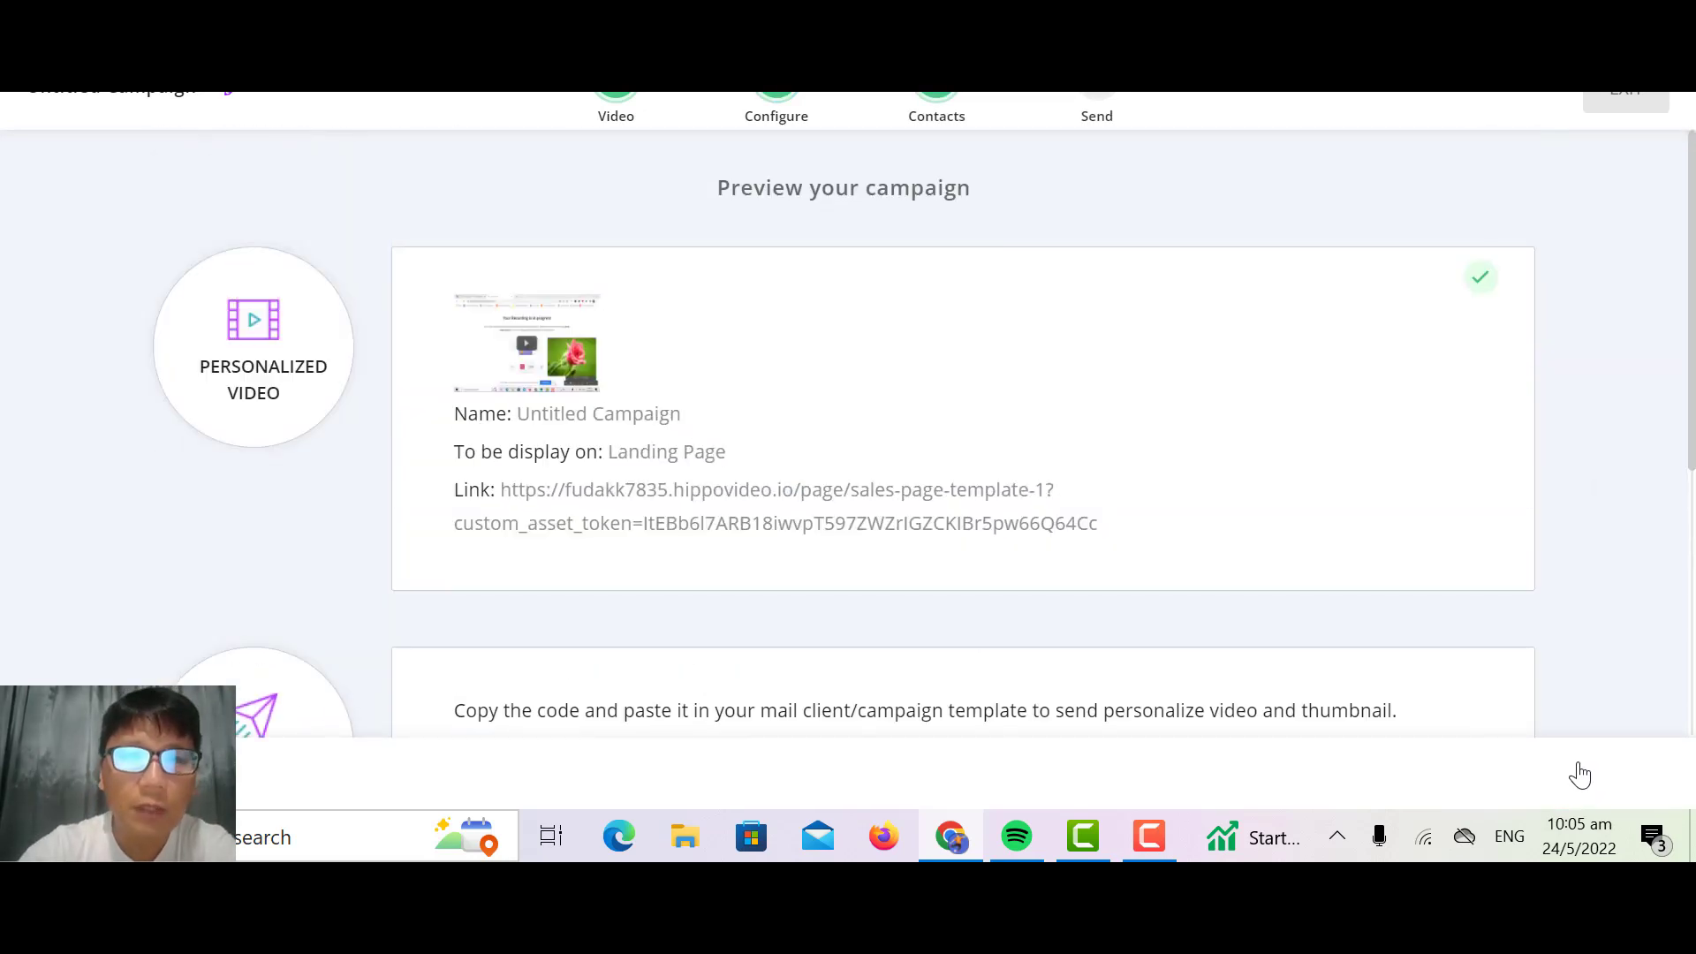
scroll(993, 347, down, 1)
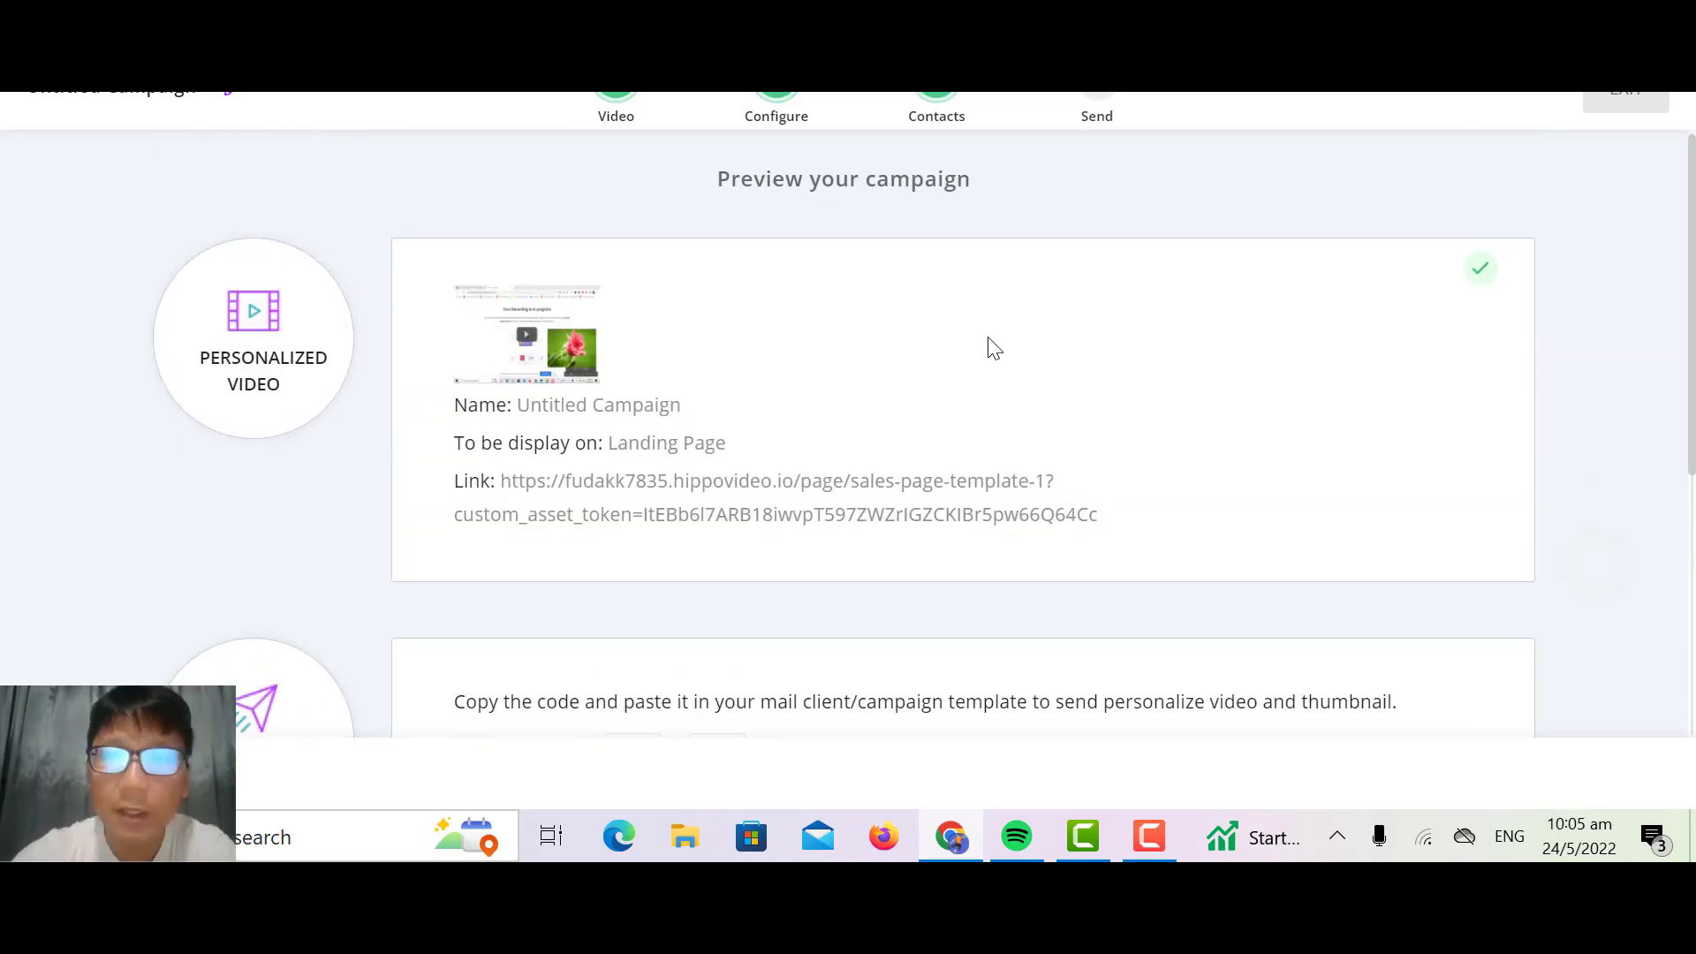
scroll(993, 347, down, 5)
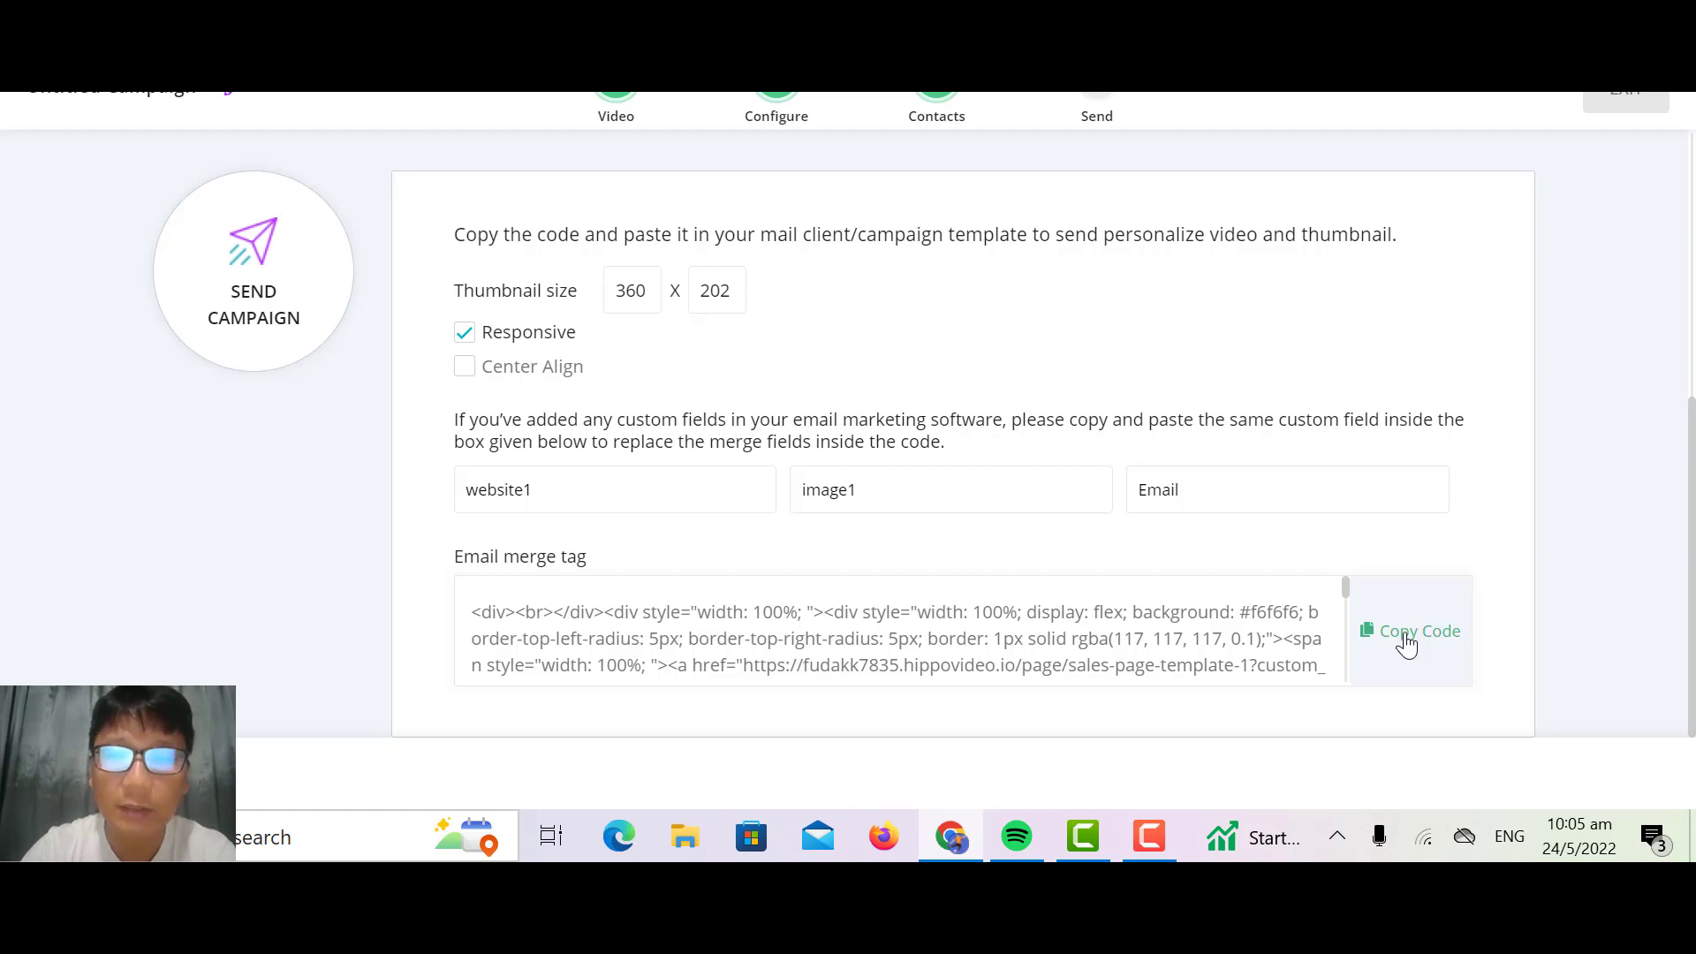
click(1435, 646)
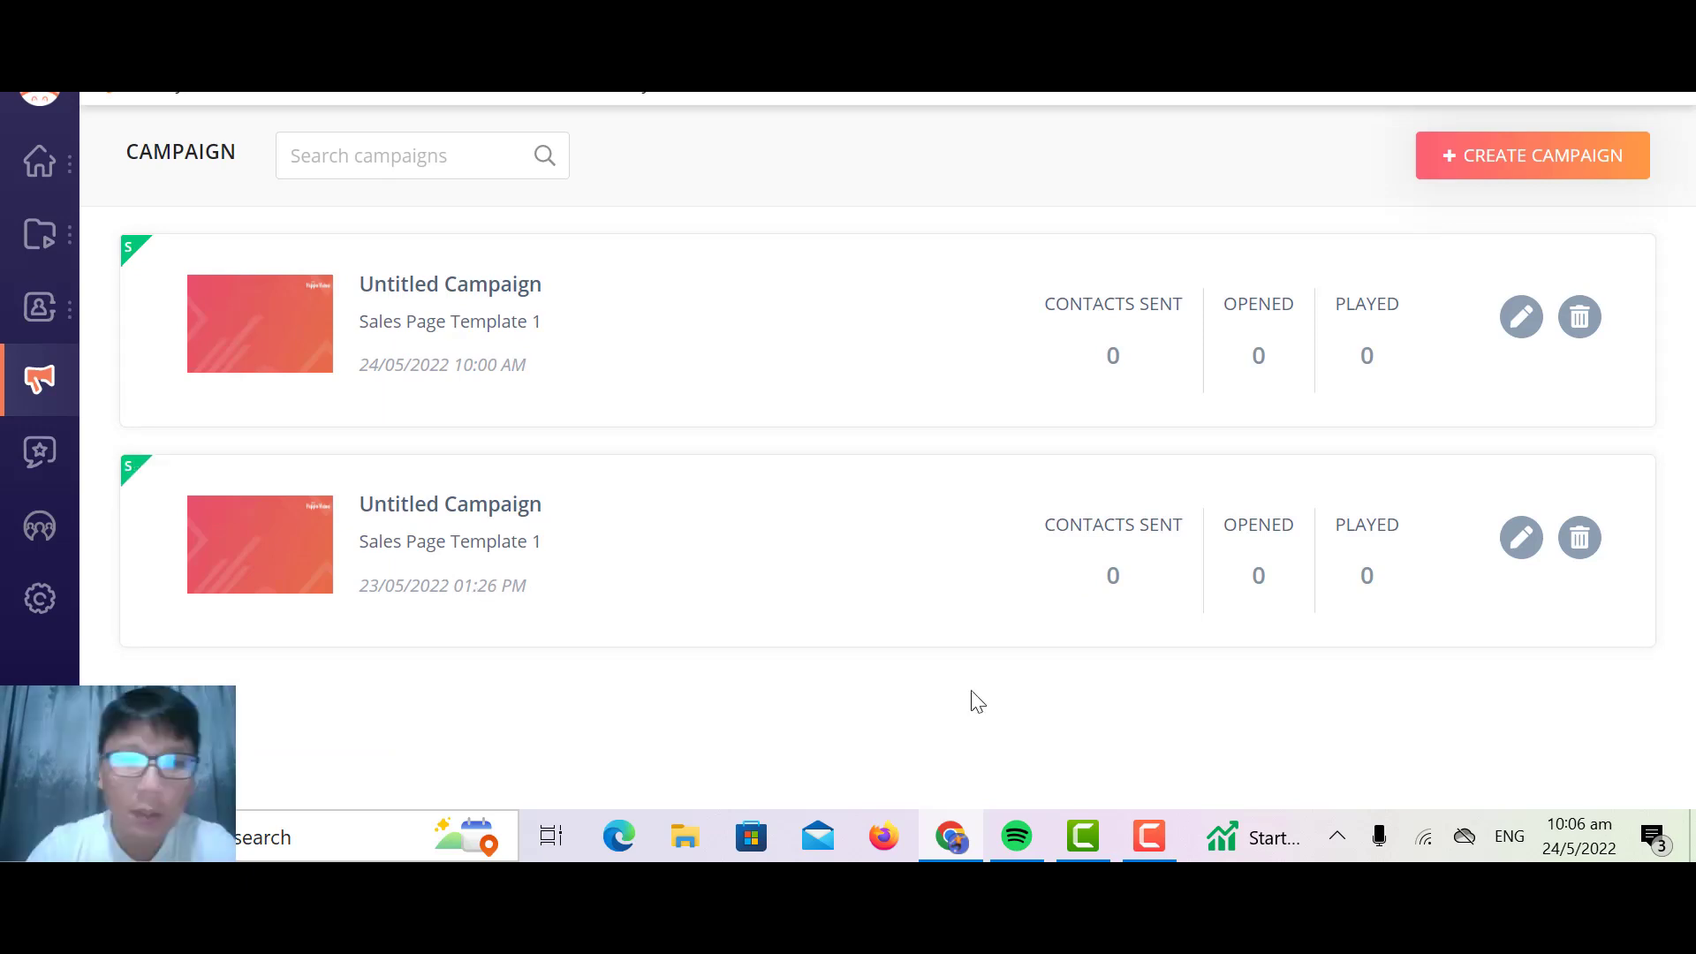
Step: View the Testimonials page and the Invite Team Members form in User Management
click(36, 466)
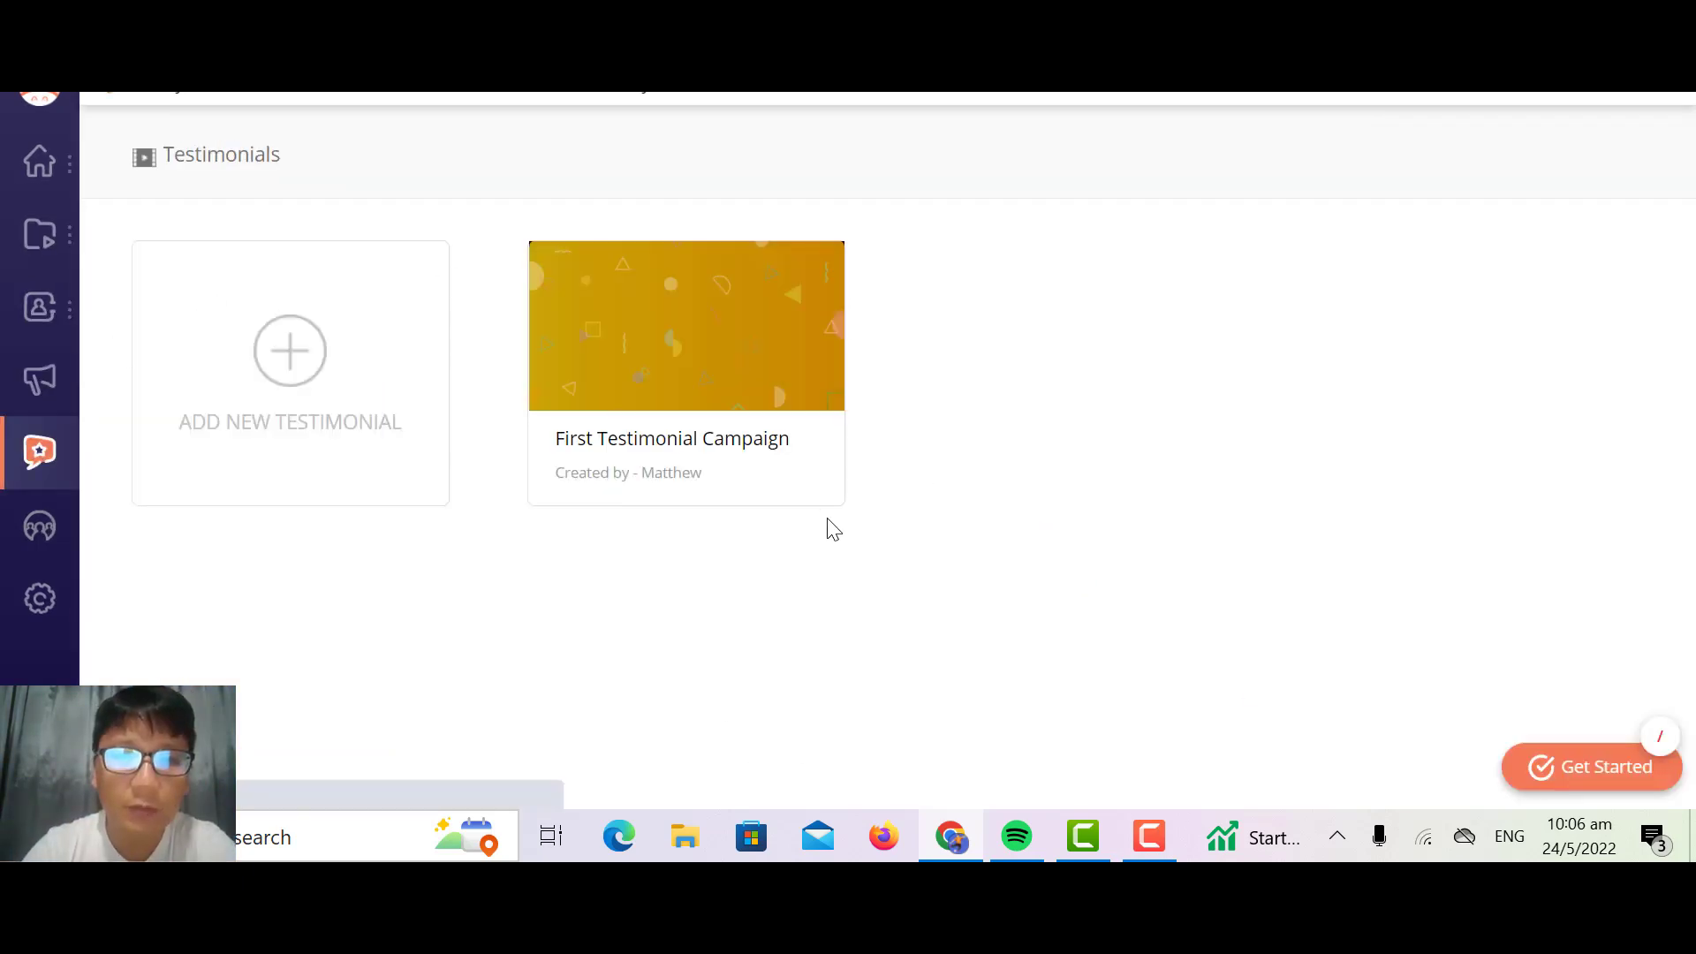
mouse_move(671, 400)
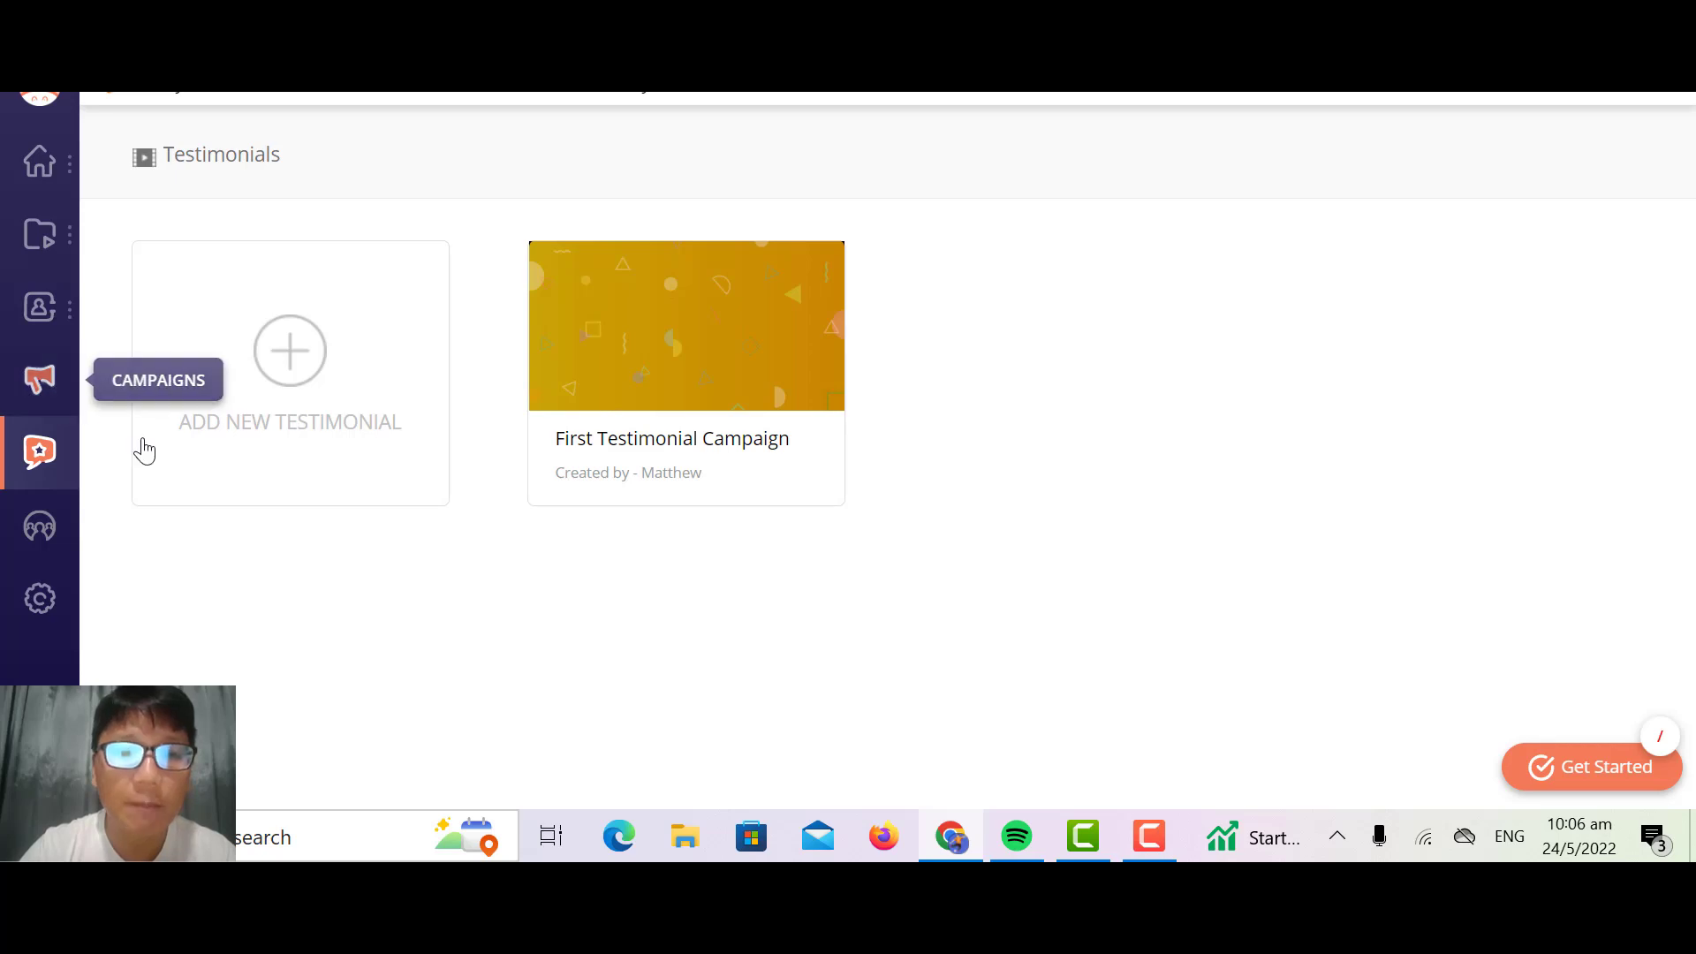
click(32, 534)
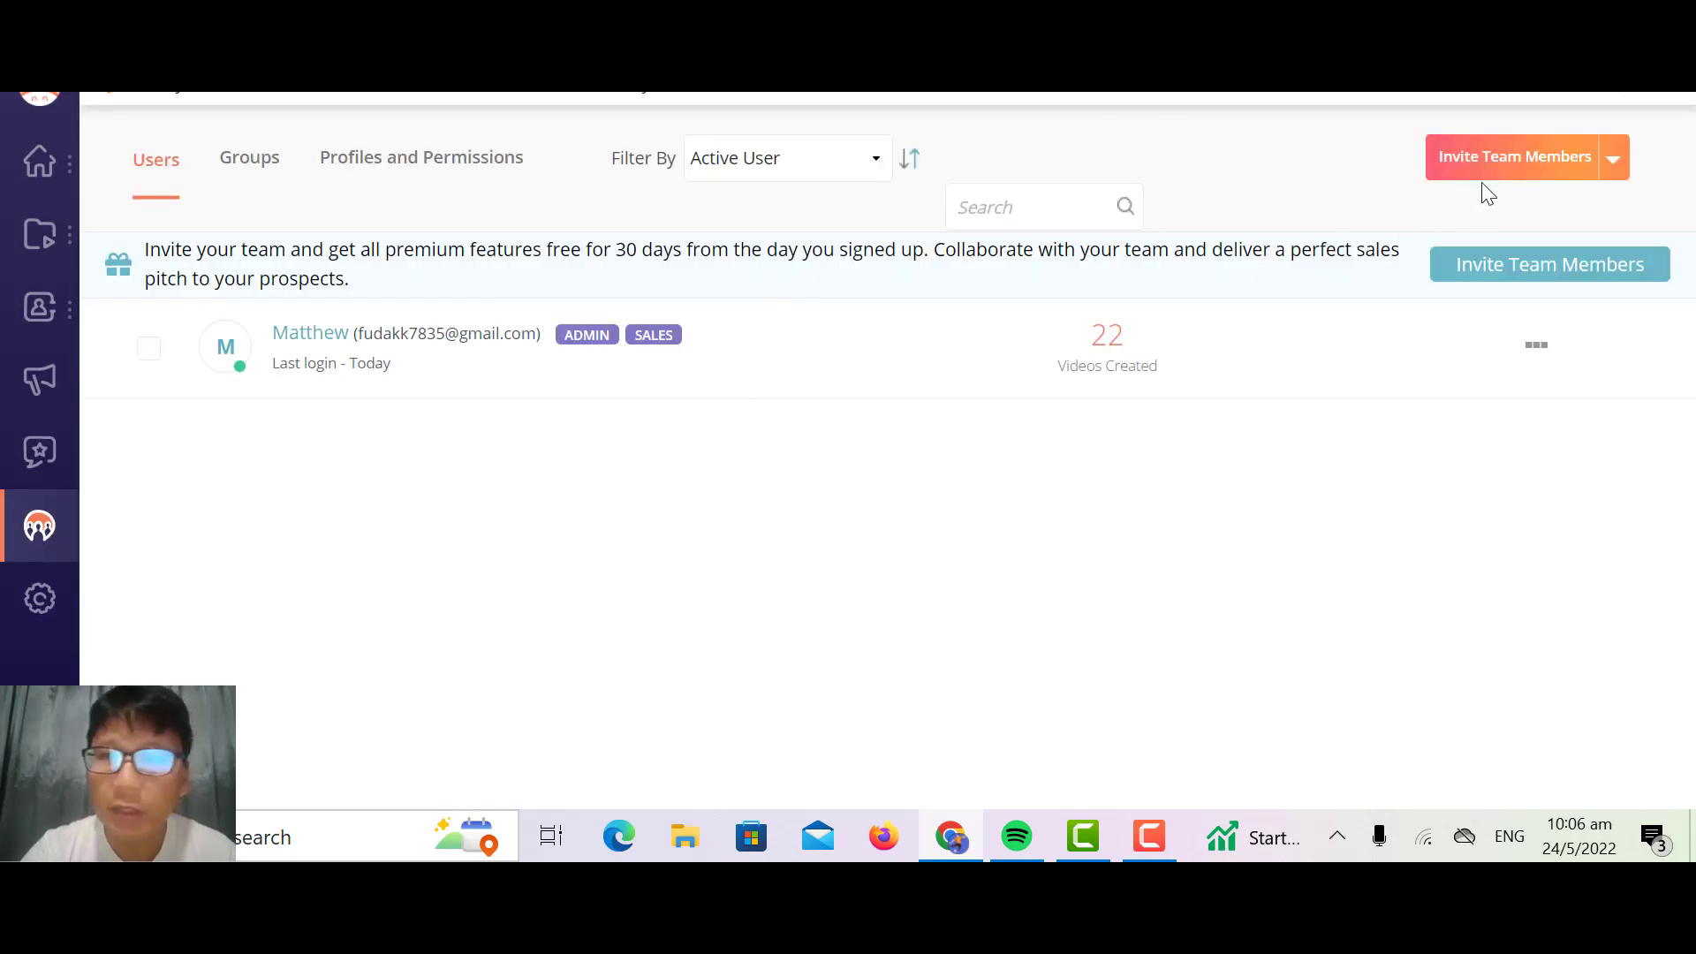
click(1487, 167)
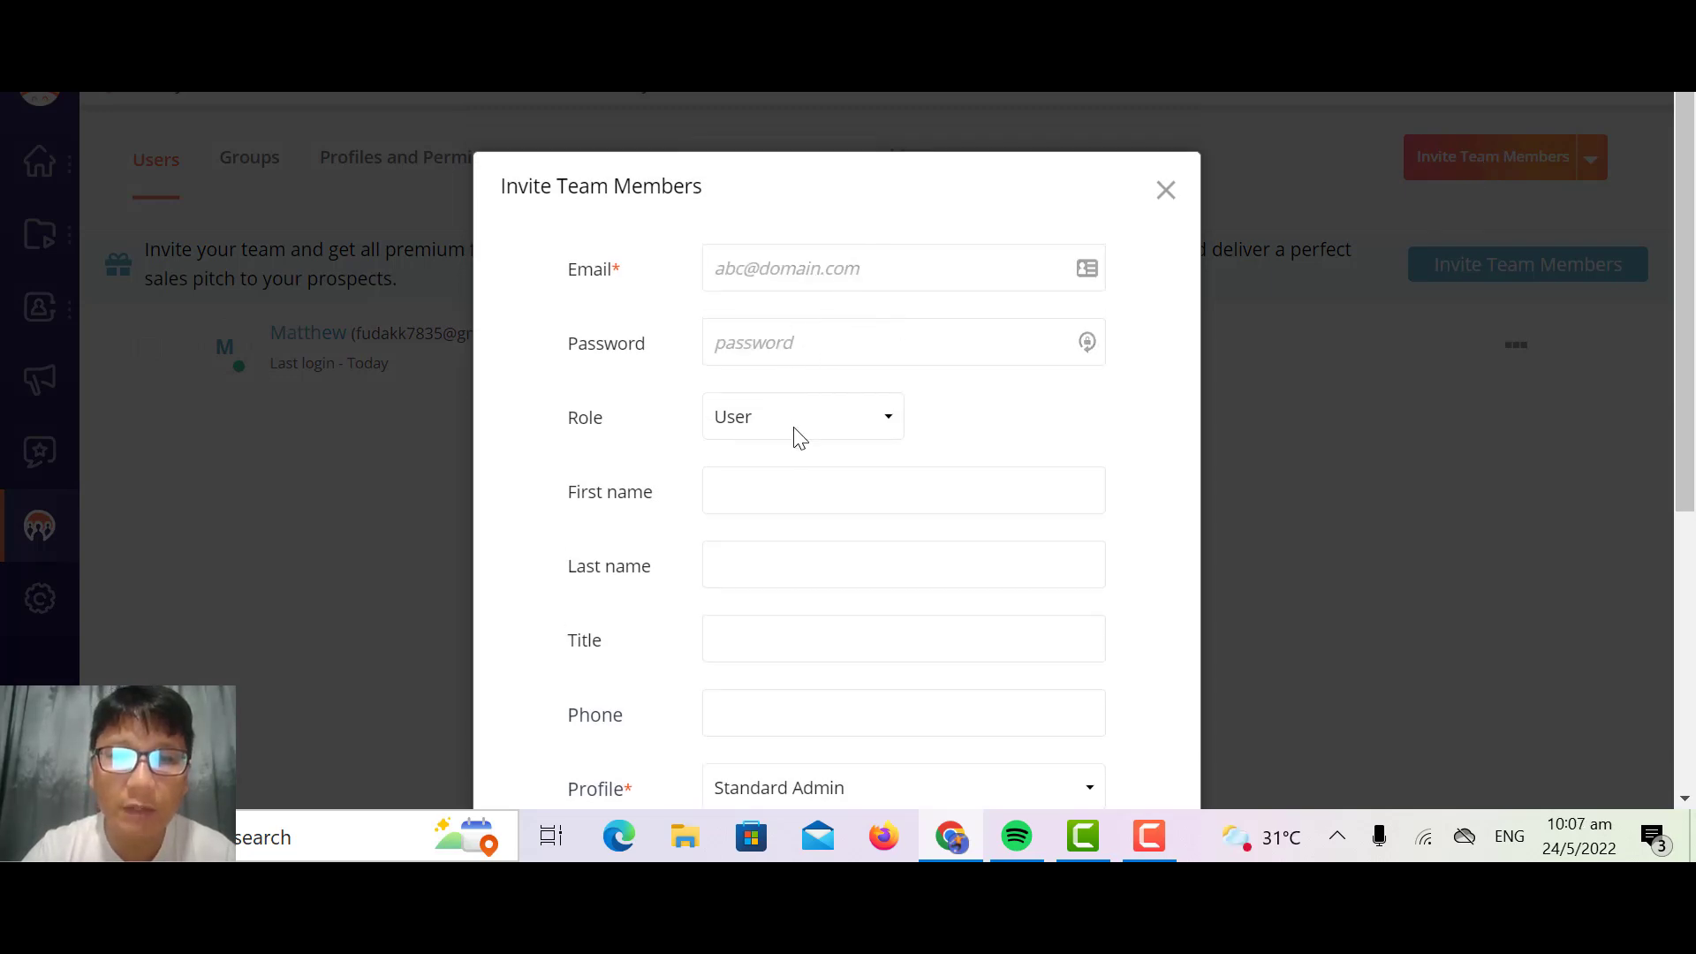
scroll(910, 477, down, 5)
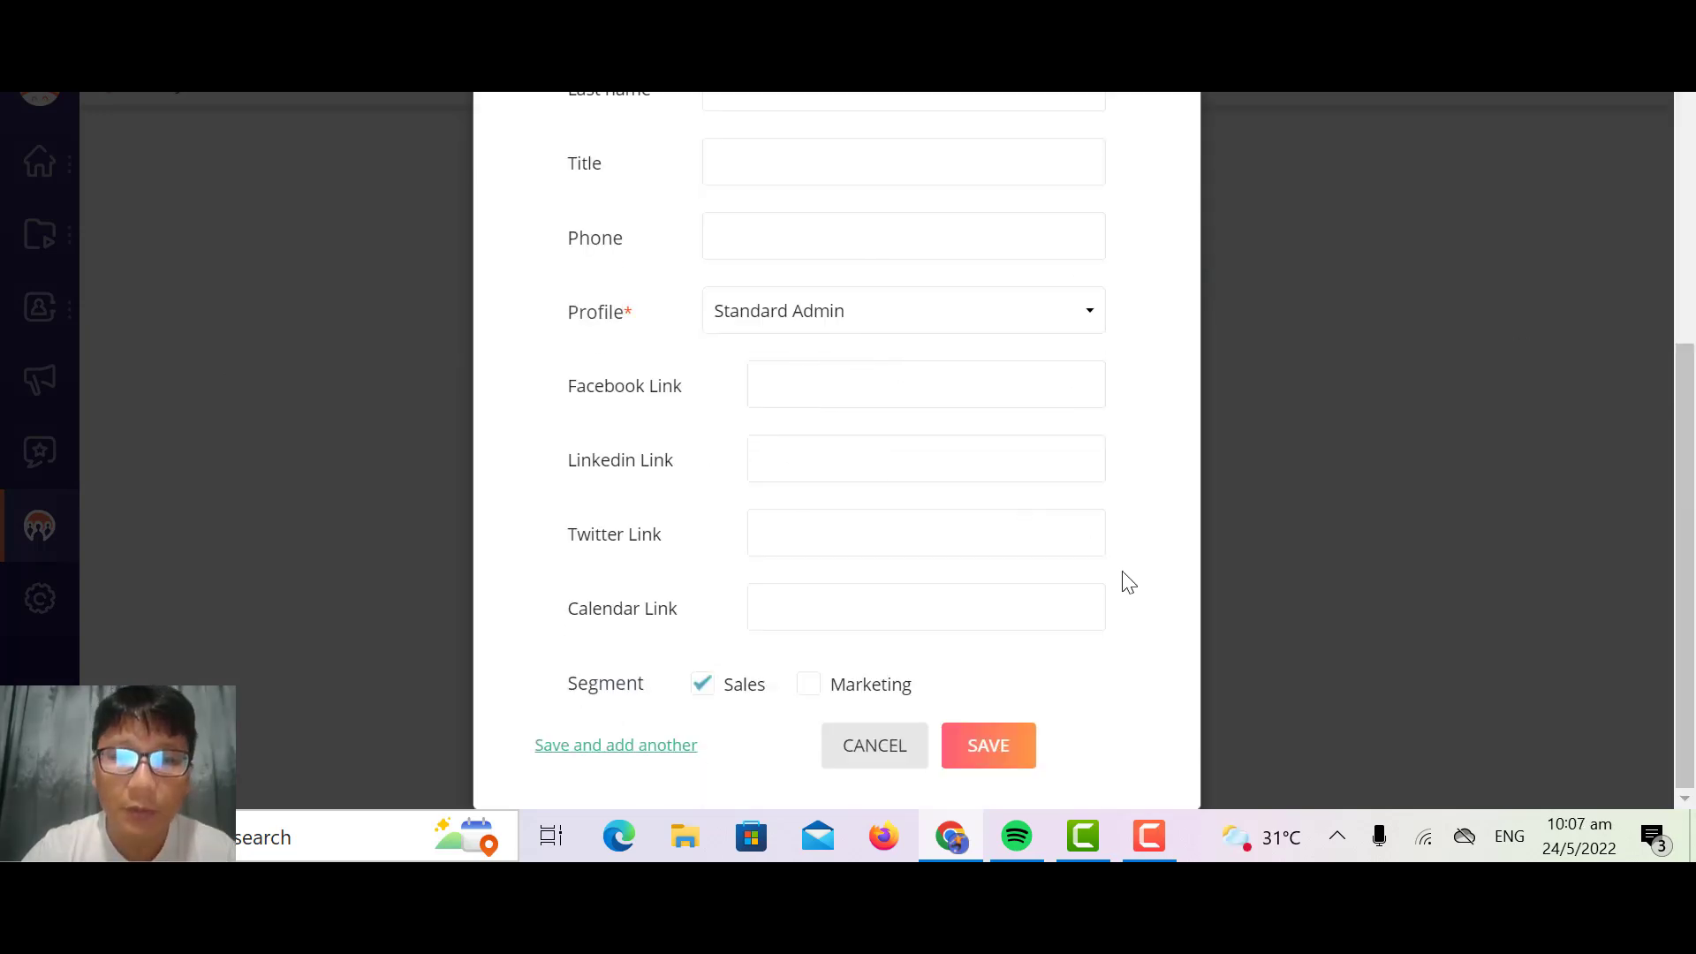
Step: Cancel the team member invitation and review the Integrations settings, including the Sales, Support and Team Communication categories
click(910, 758)
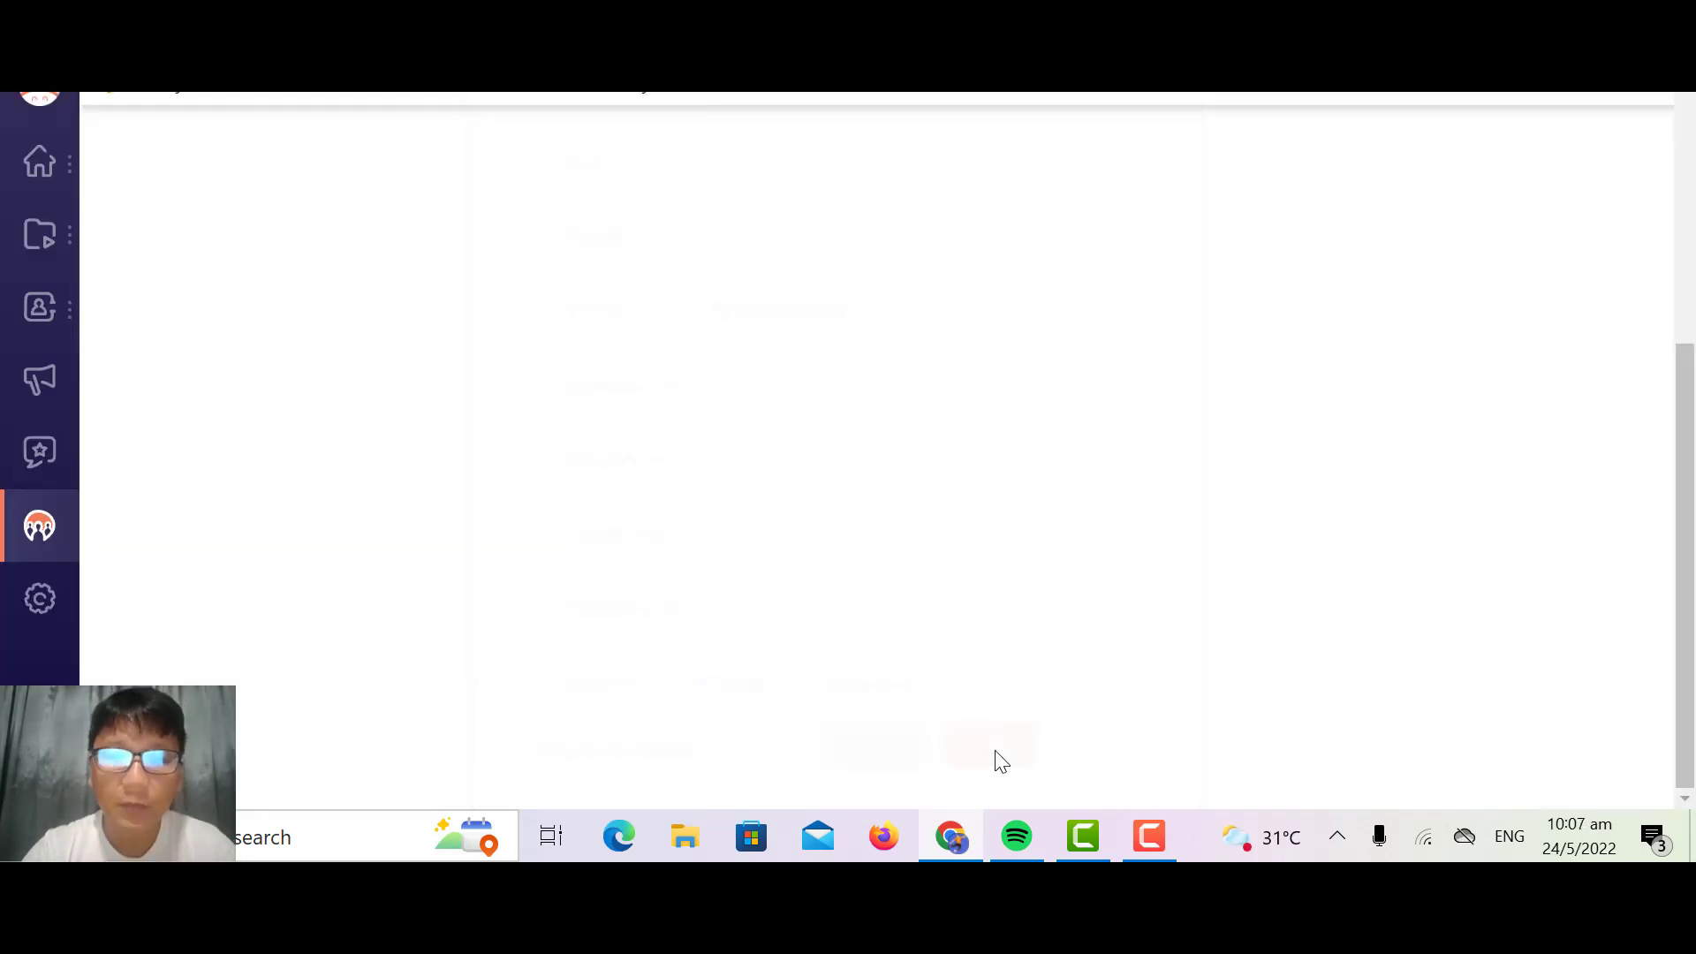
click(41, 601)
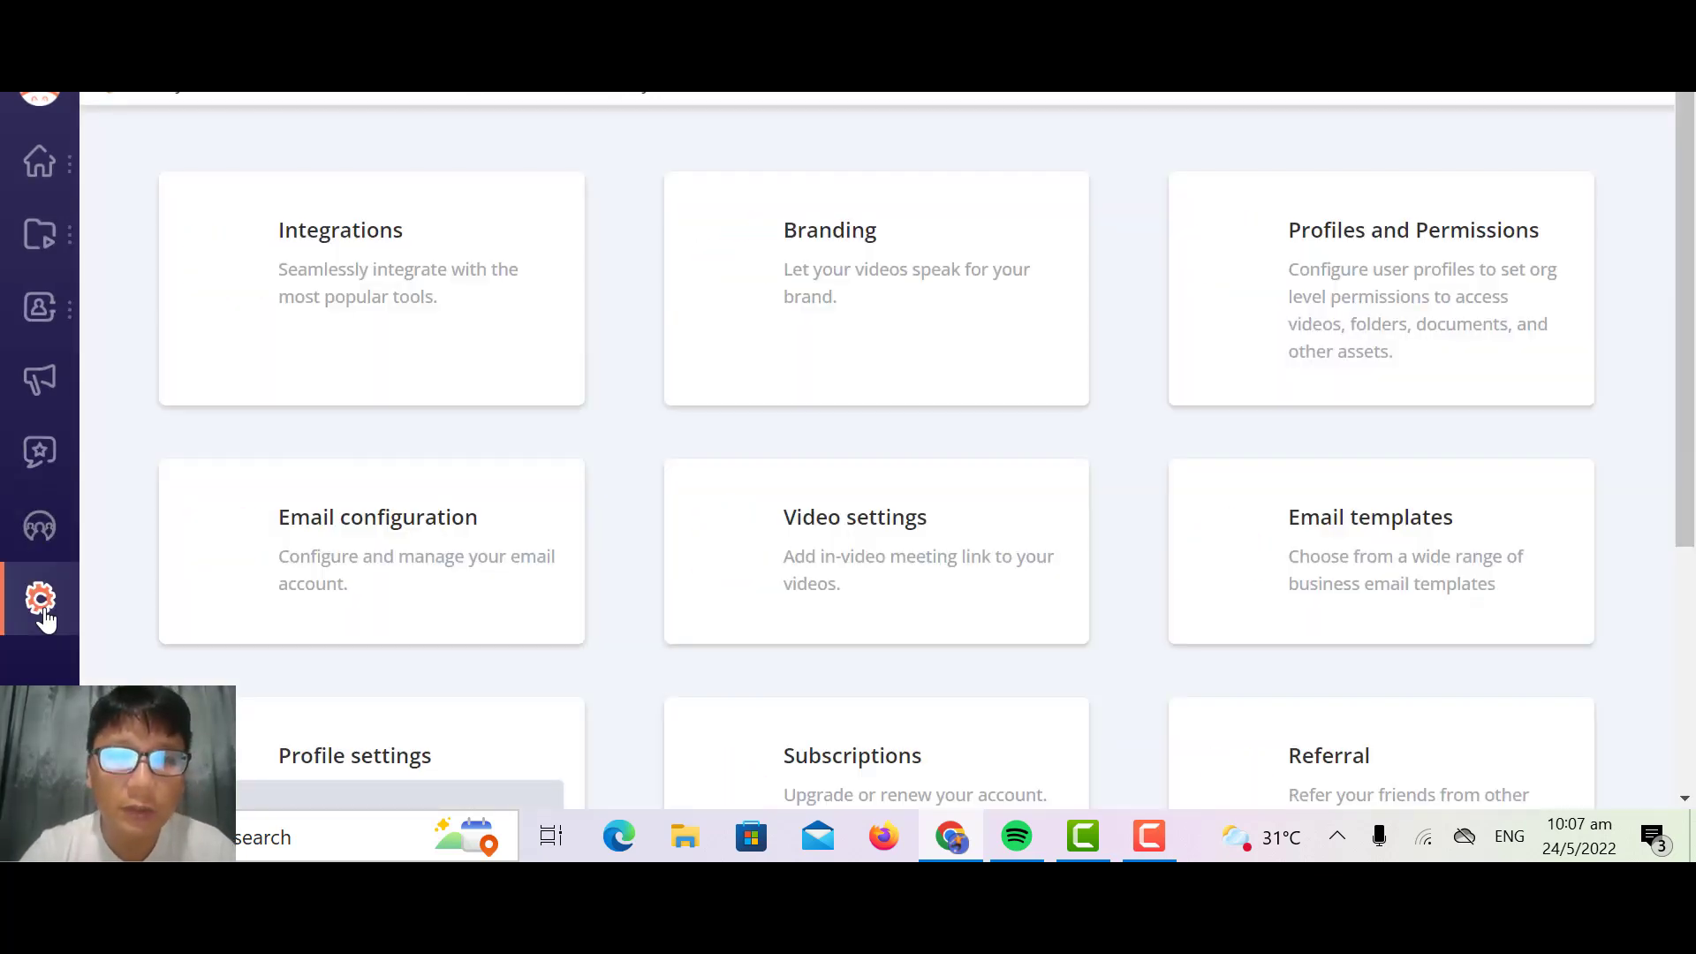
click(338, 329)
scroll(1028, 606, down, 3)
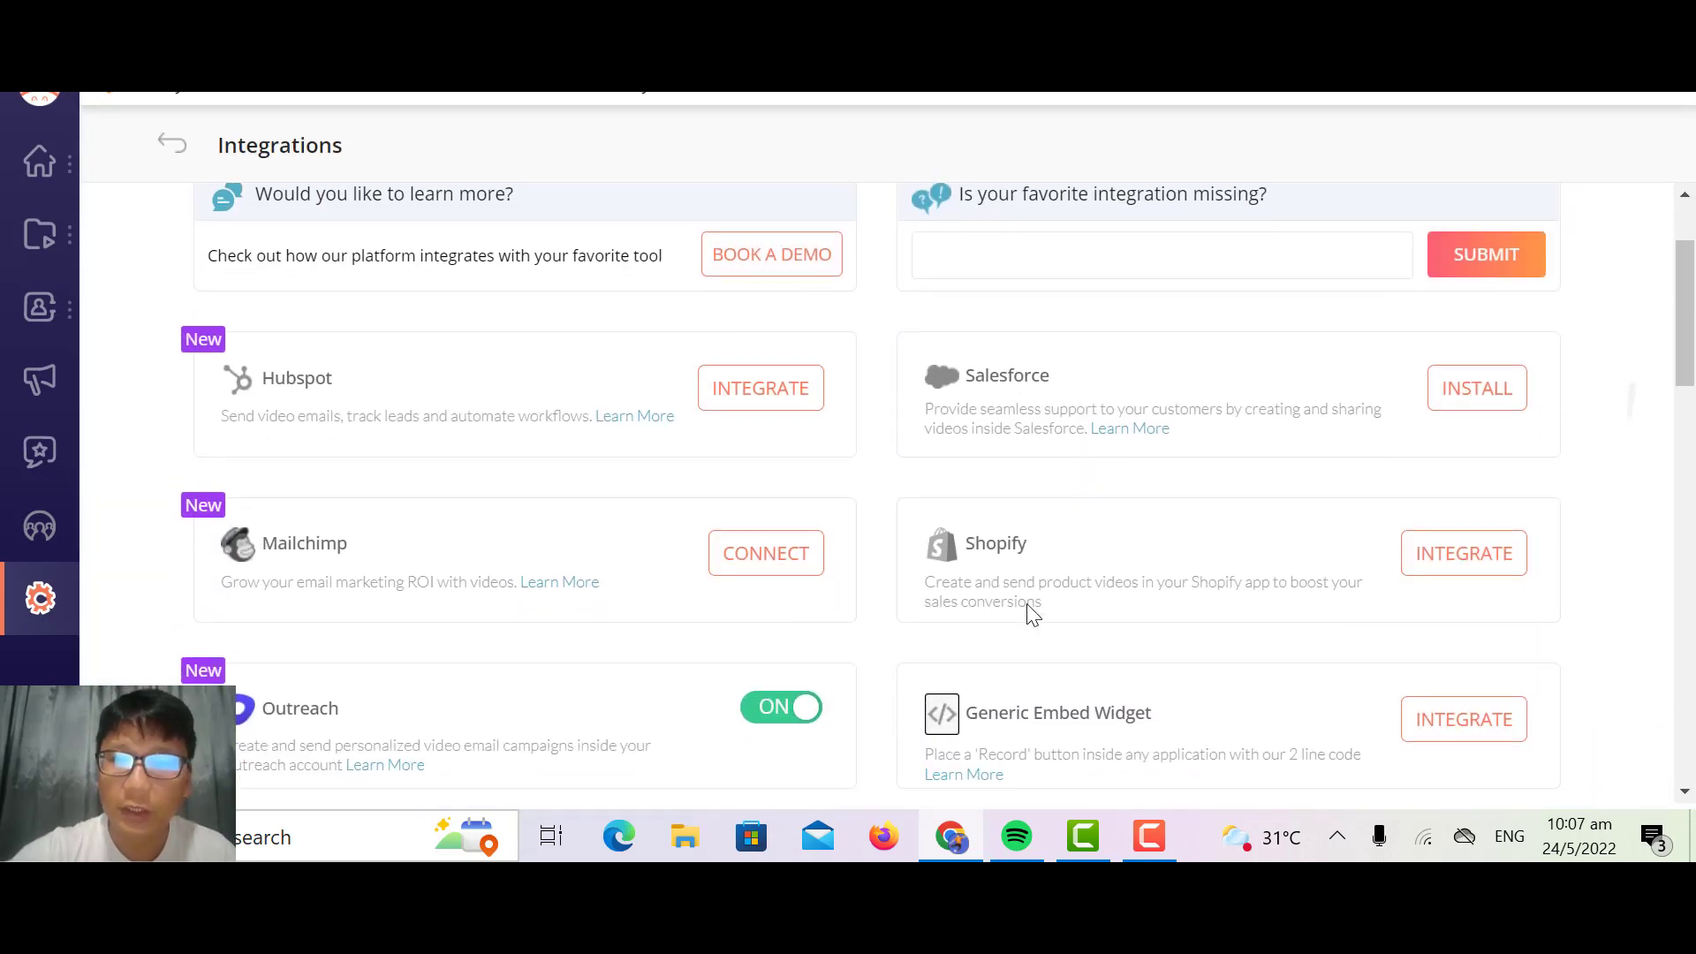
scroll(1027, 606, down, 2)
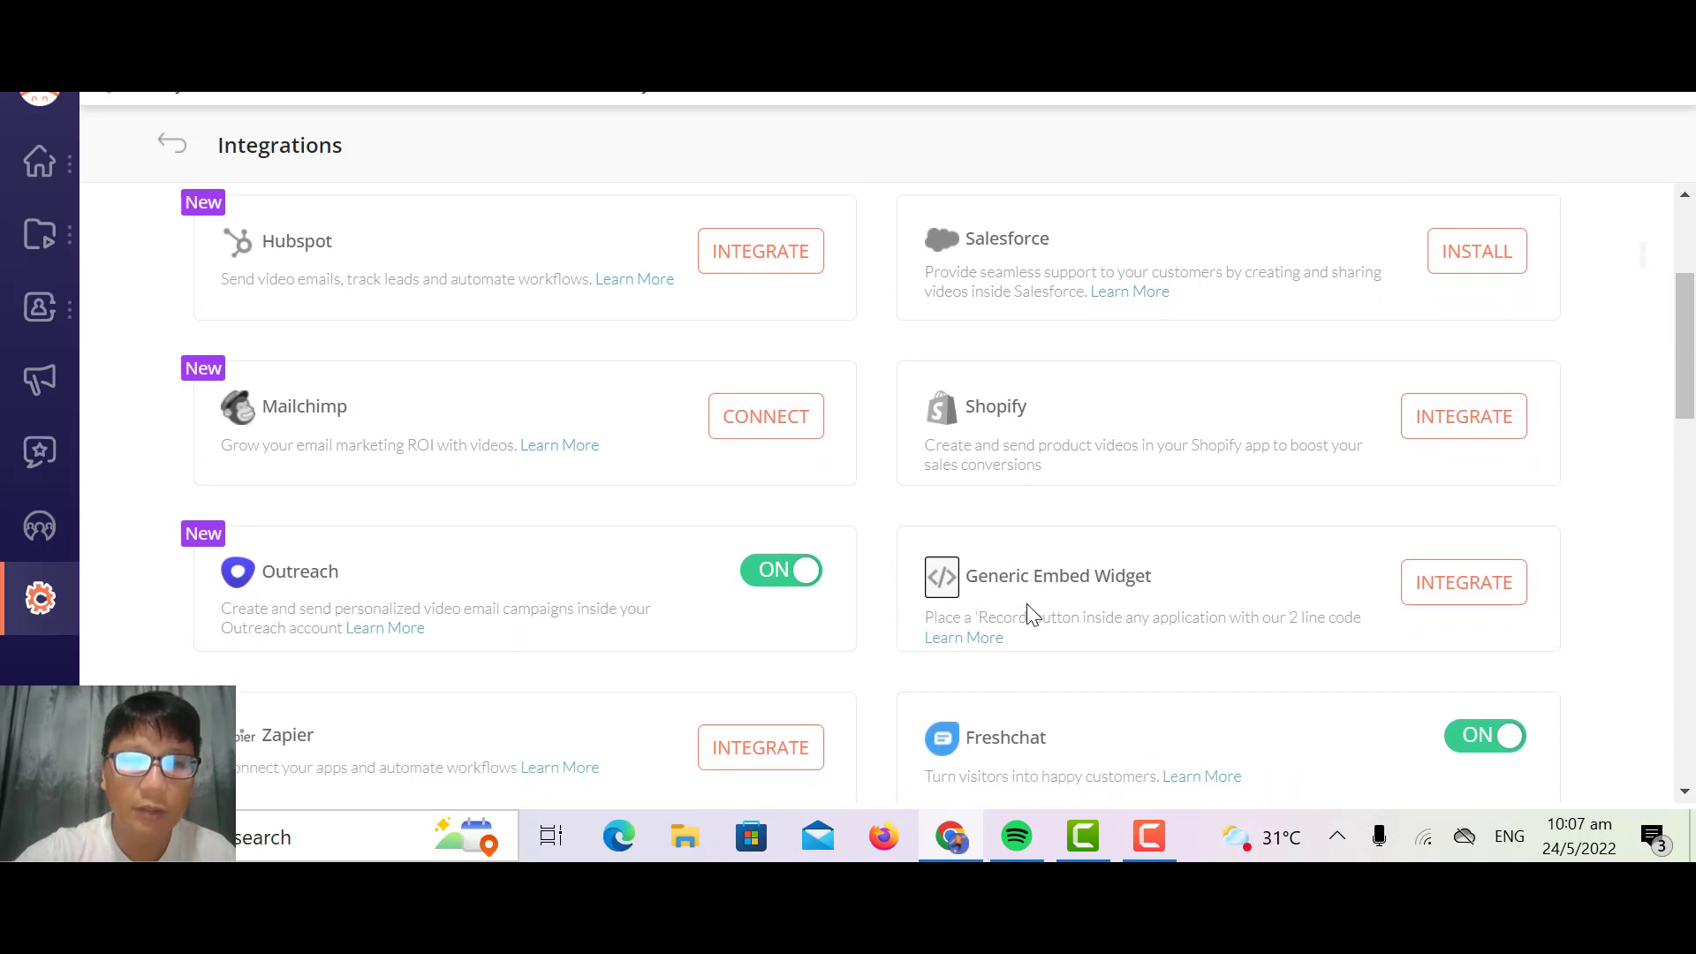
scroll(1027, 610, down, 3)
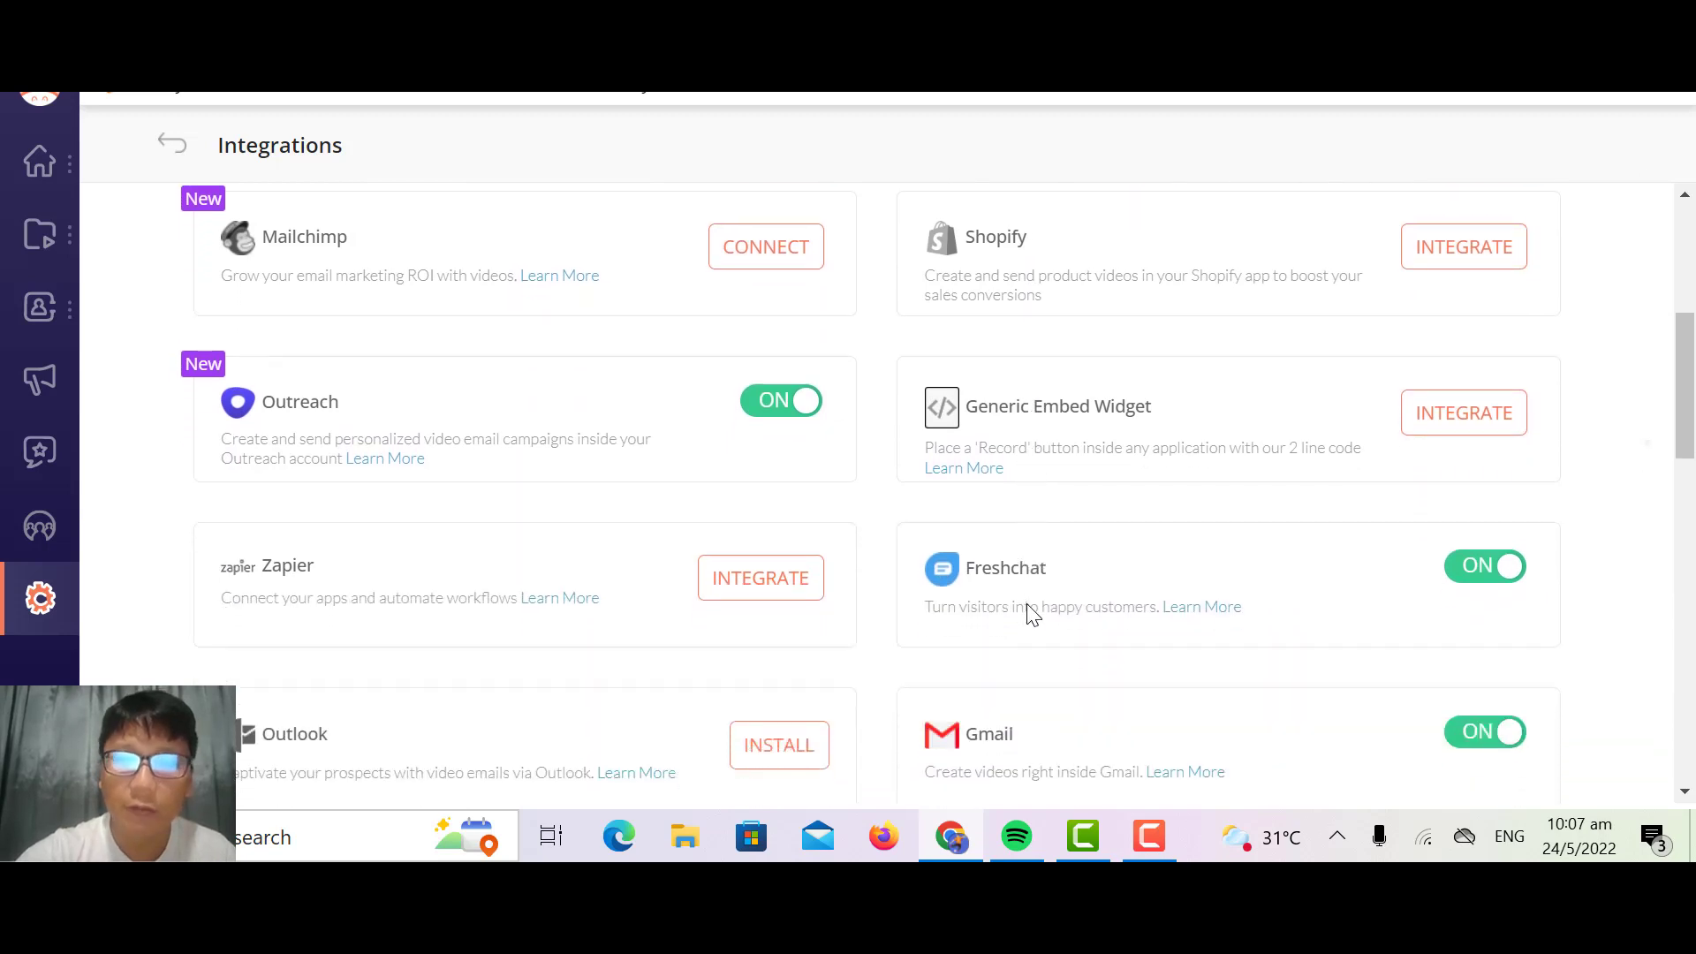
scroll(1025, 609, down, 1)
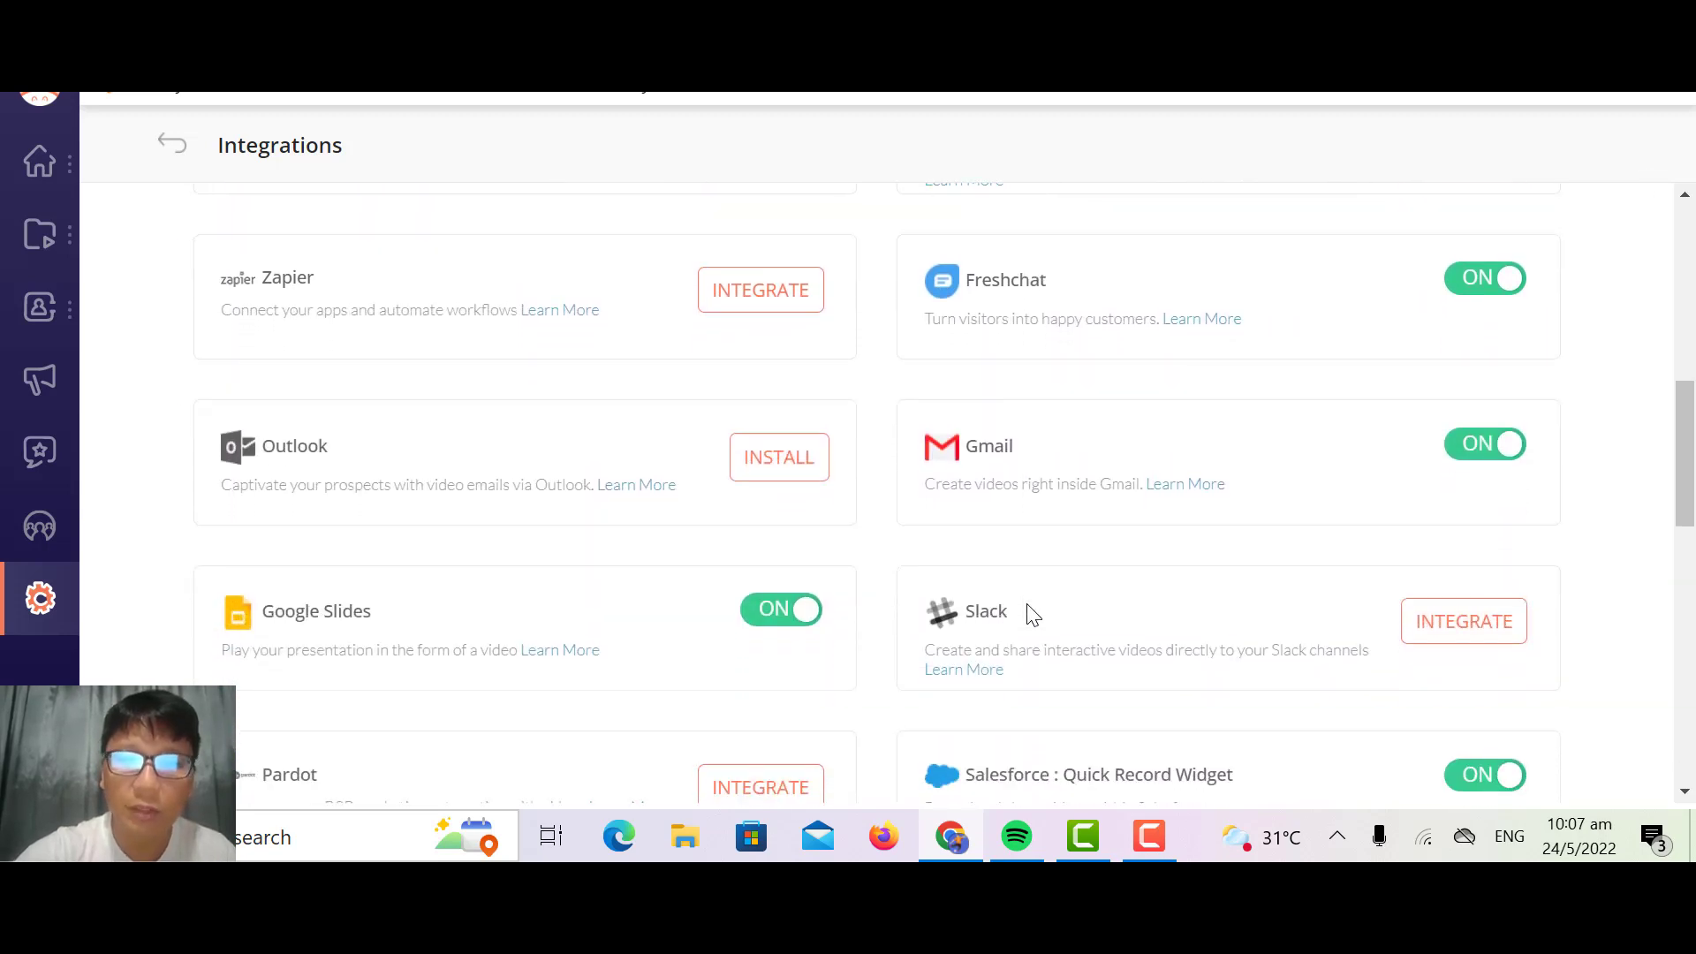
scroll(1503, 625, up, 10)
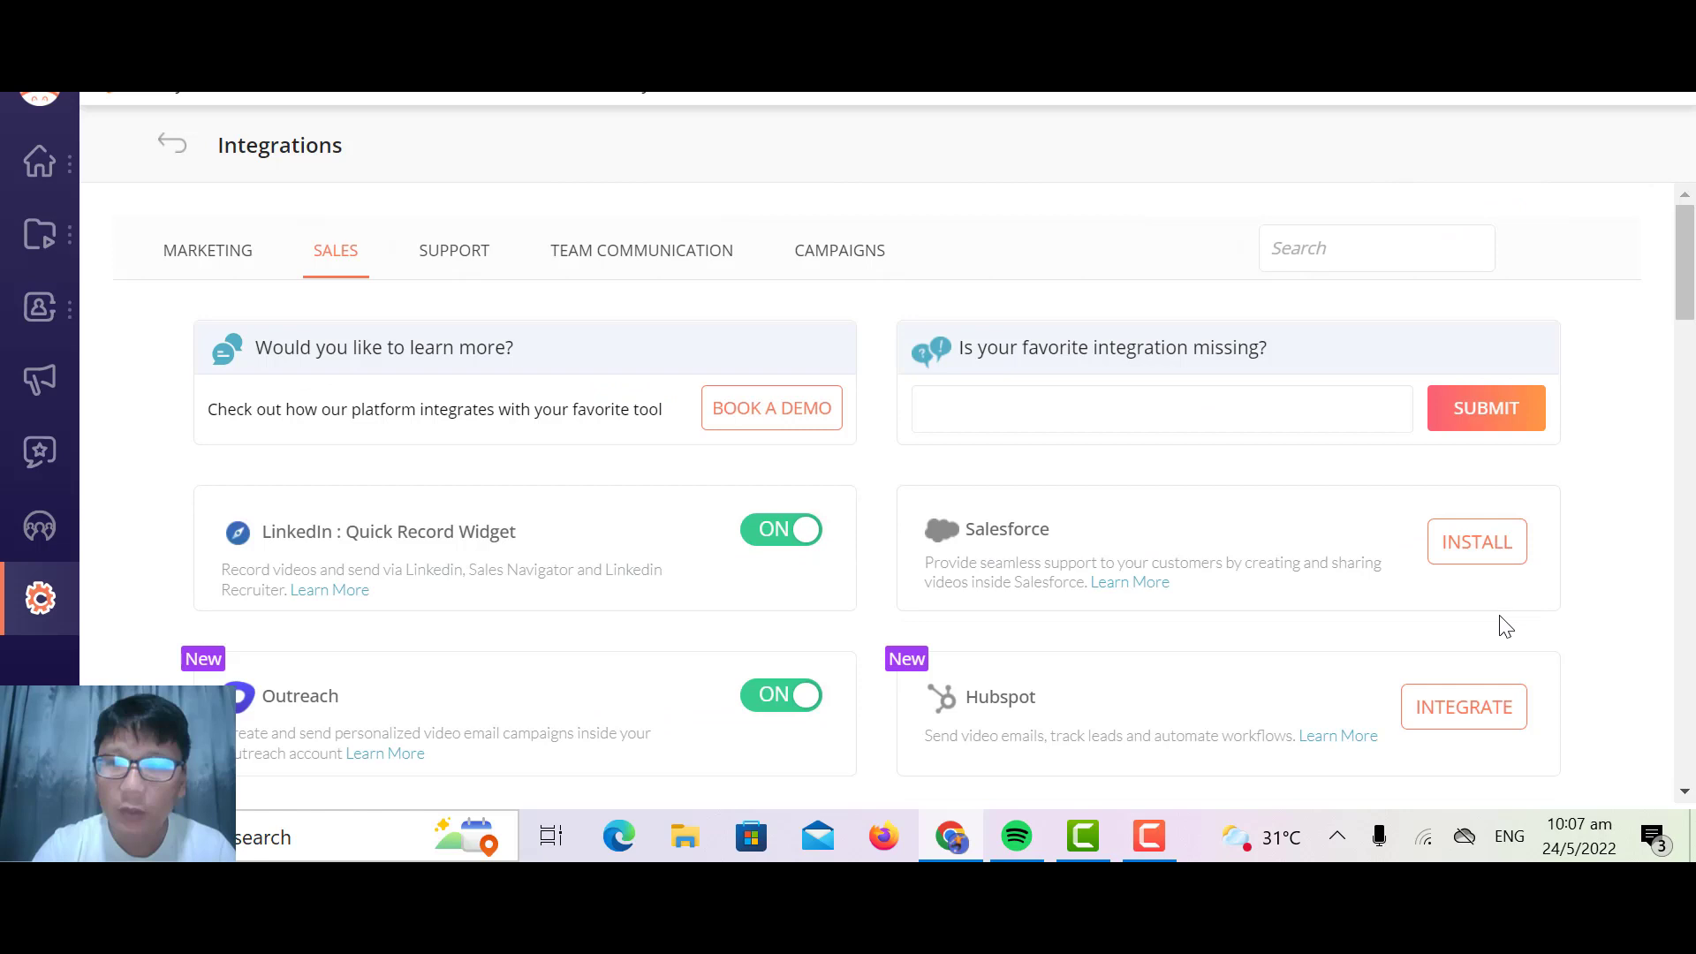
click(439, 253)
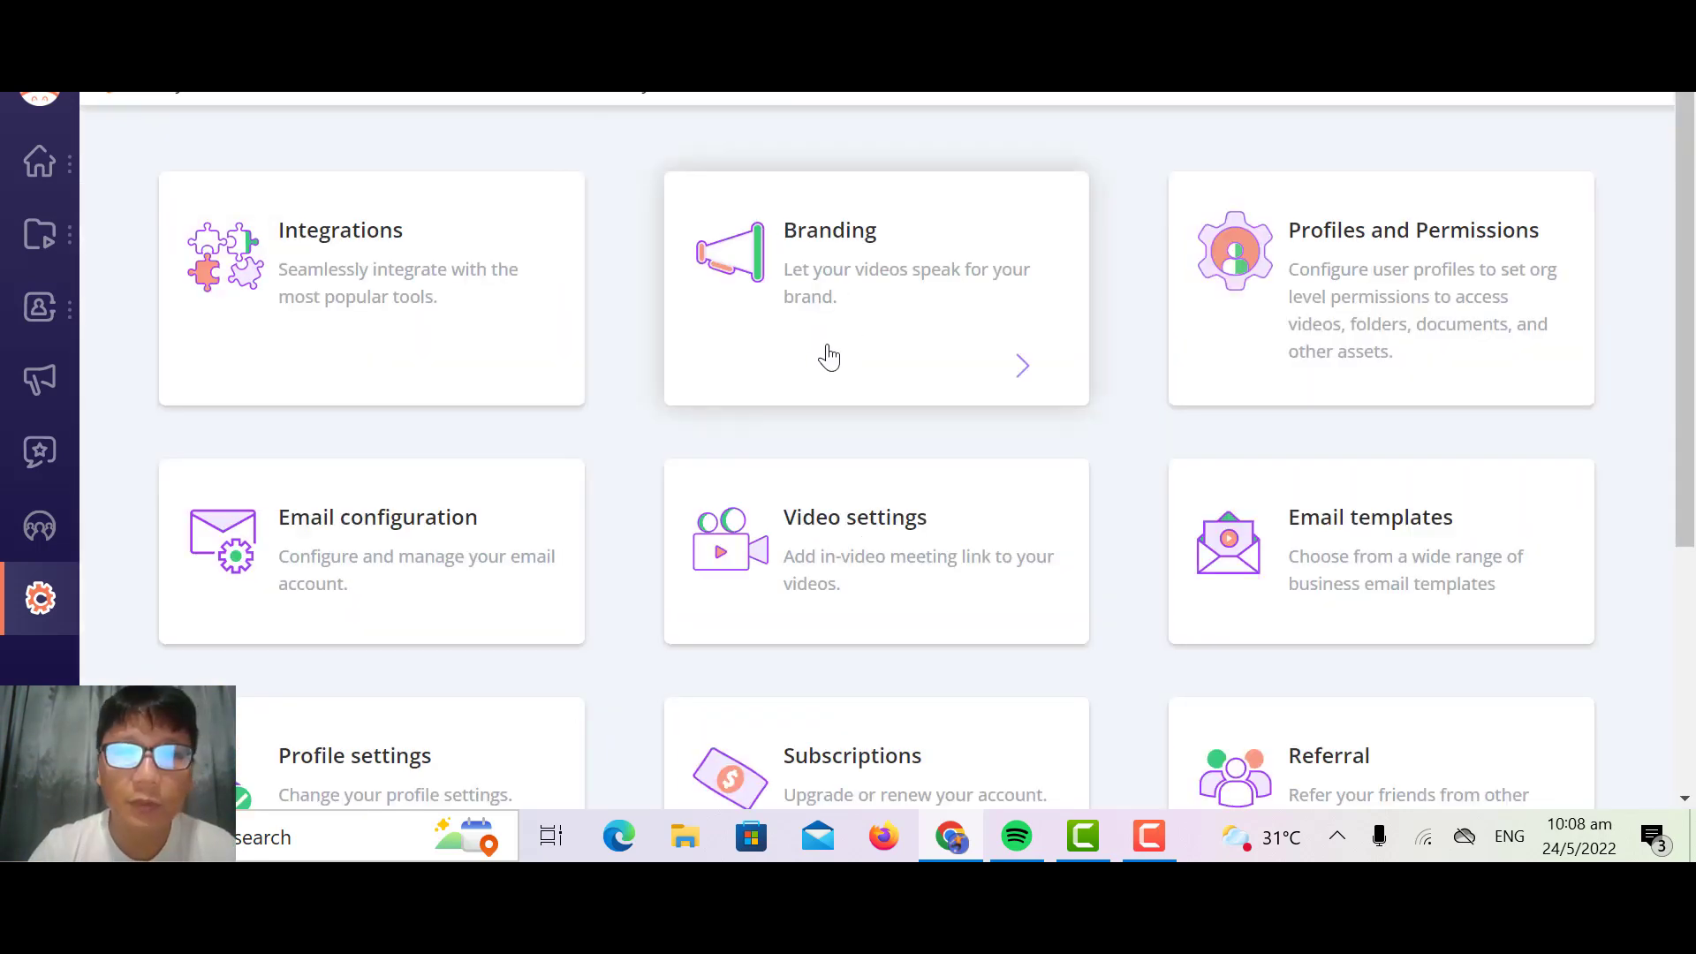
Step: Review the Branding settings for logos, domains and player theme, and return to the settings overview
click(826, 356)
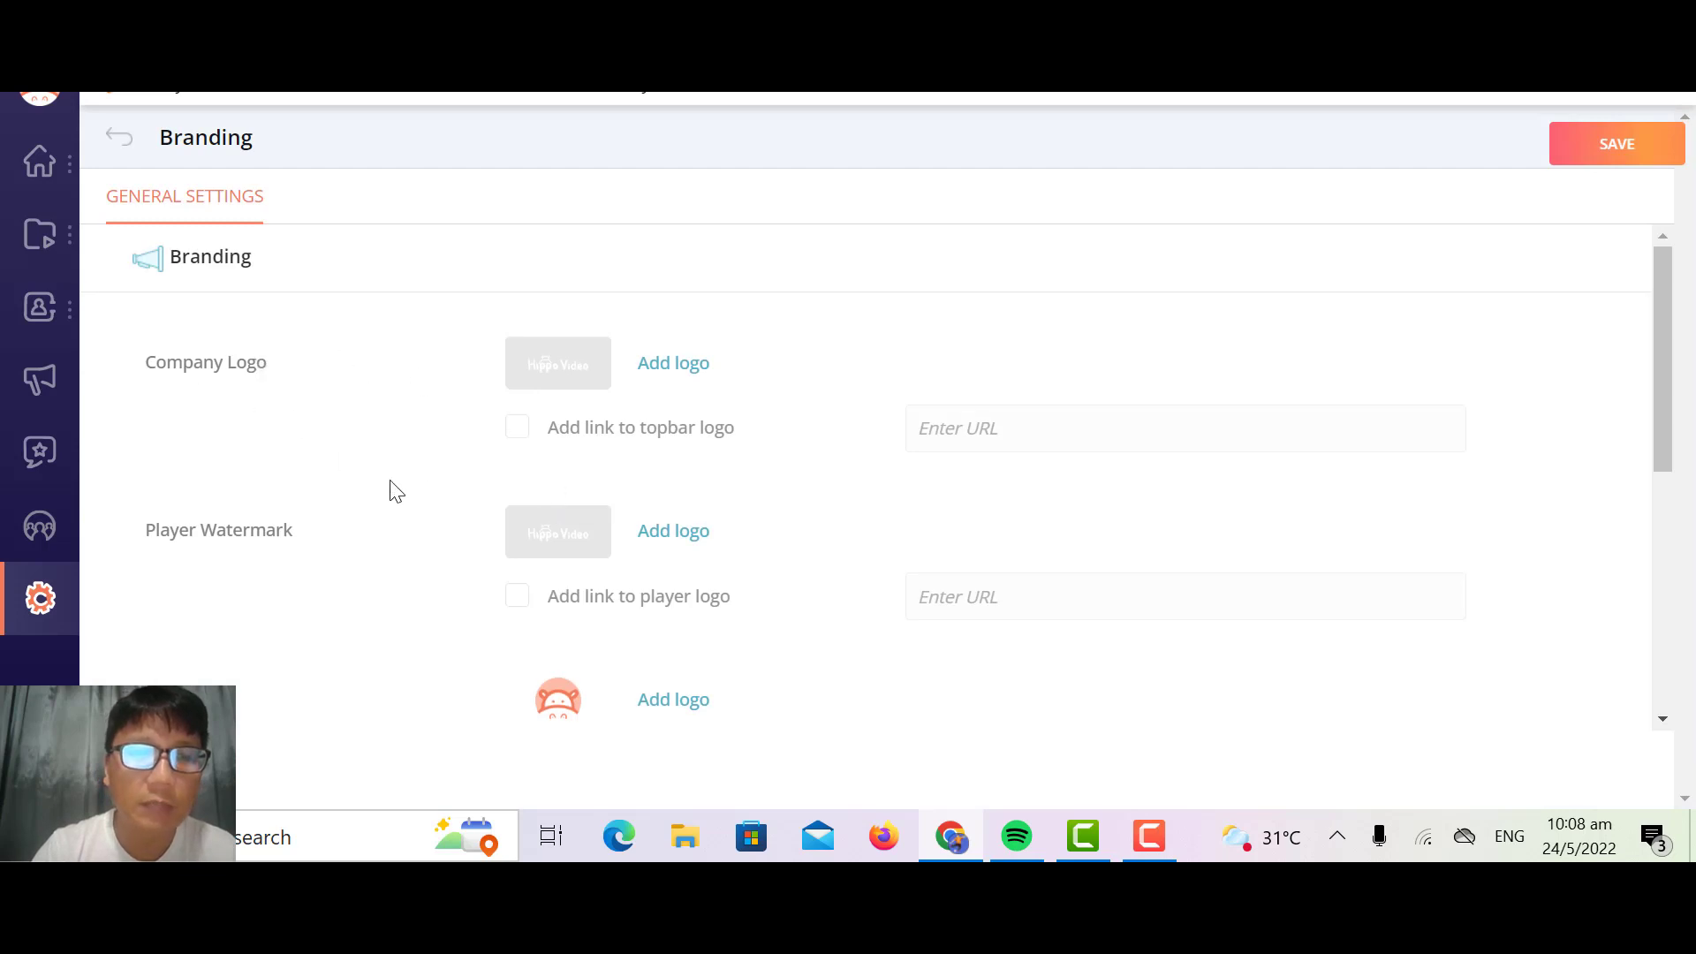
scroll(339, 629, down, 5)
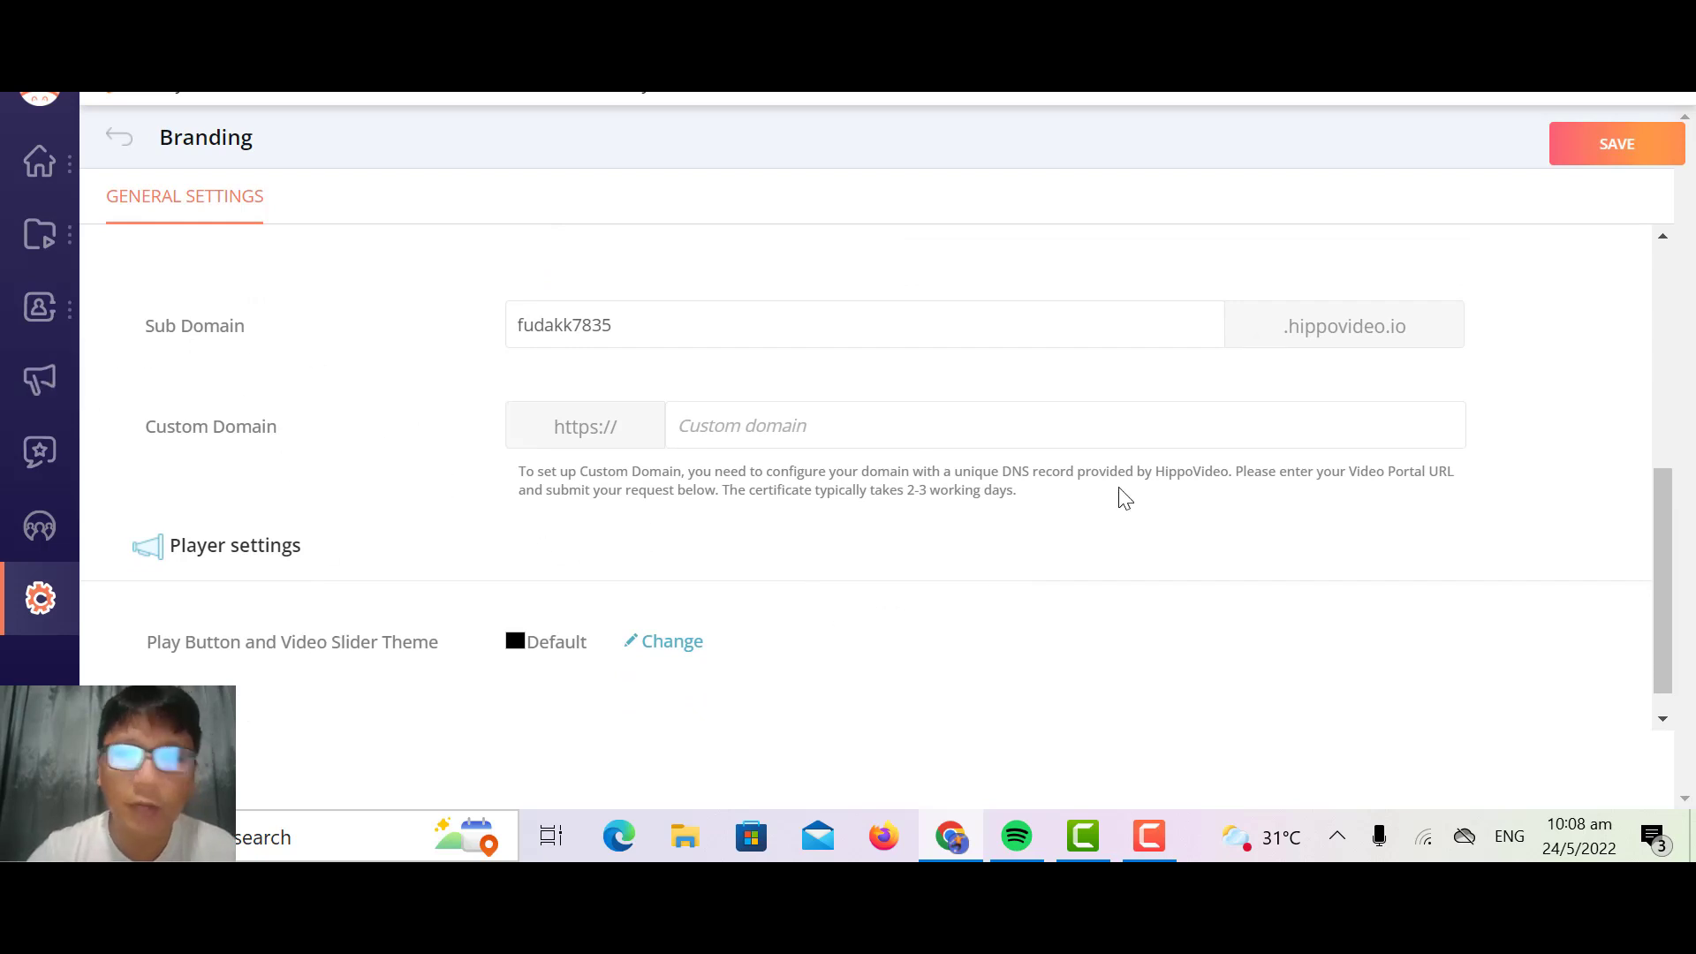
click(118, 137)
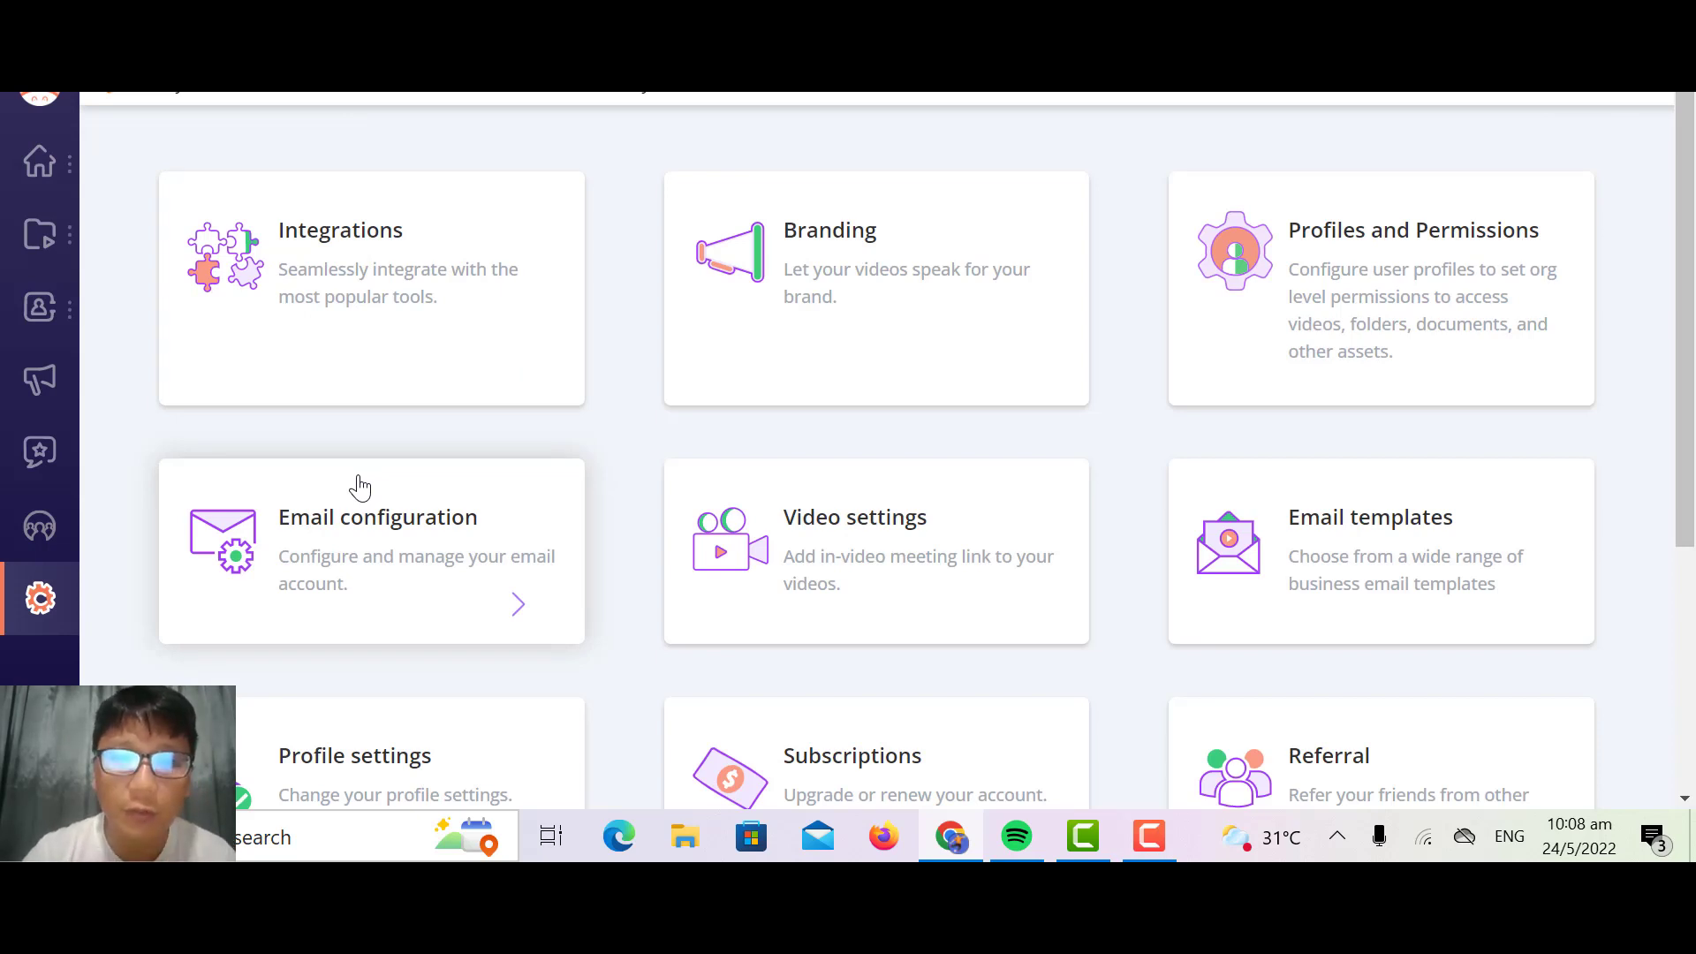
Step: Switch to the AppSumo deal page and compare the prices, limits and features of License Tiers 1, 2 and 3
click(46, 103)
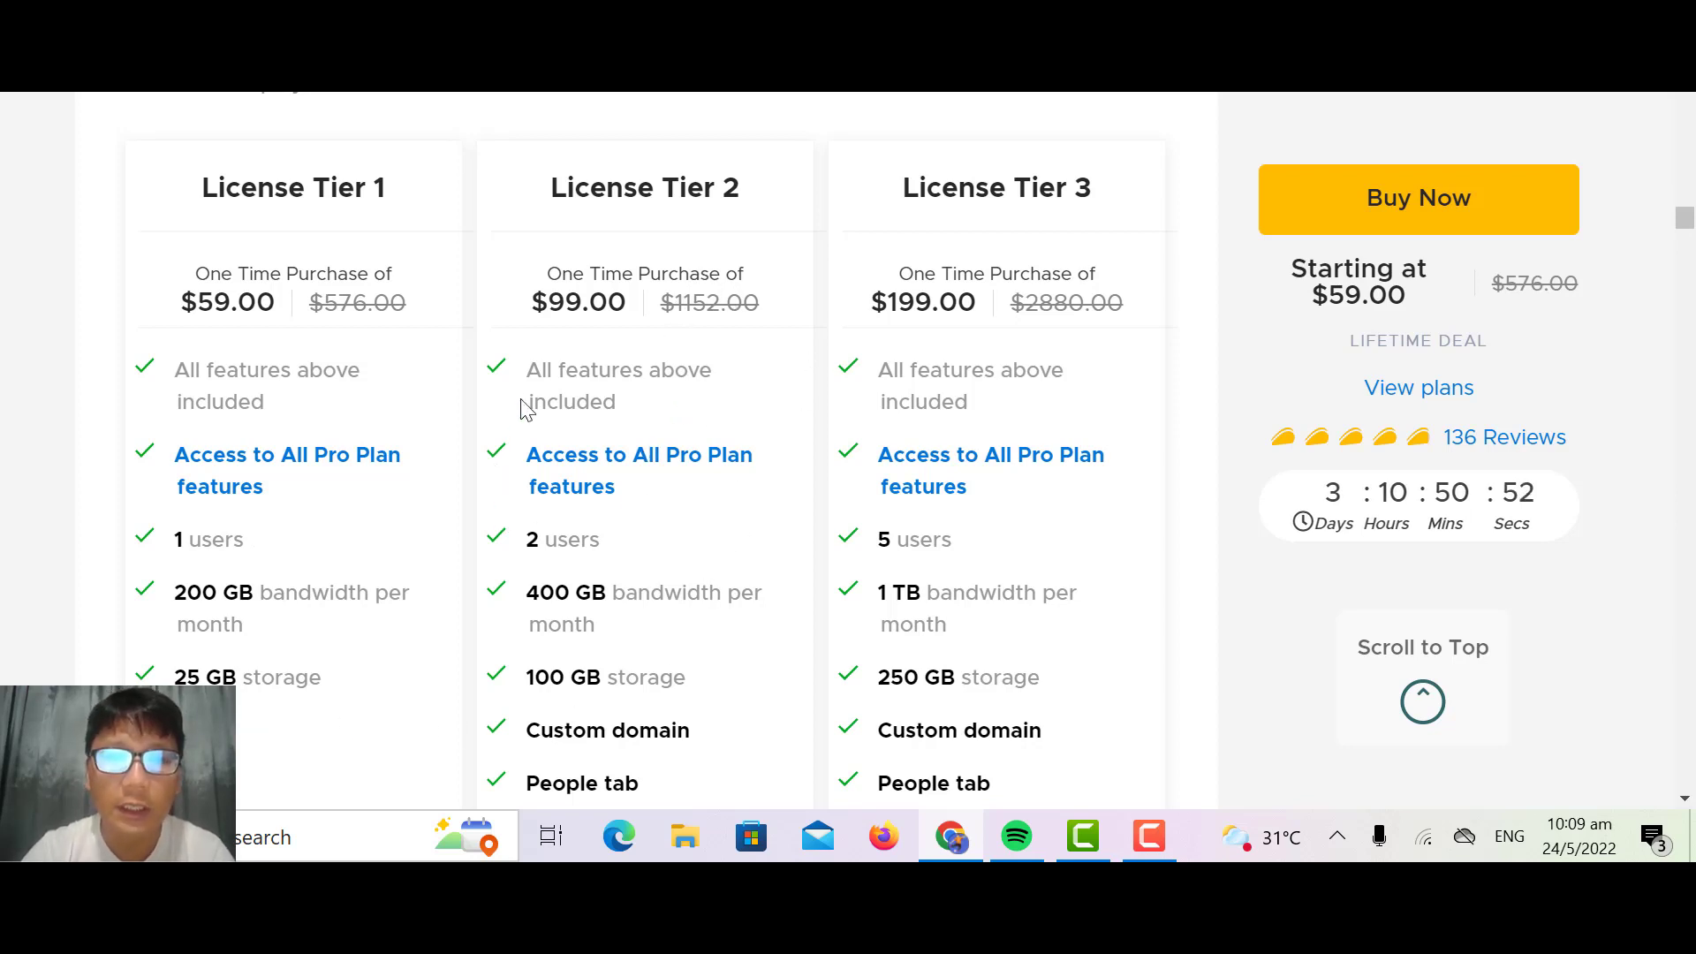
scroll(745, 430, down, 2)
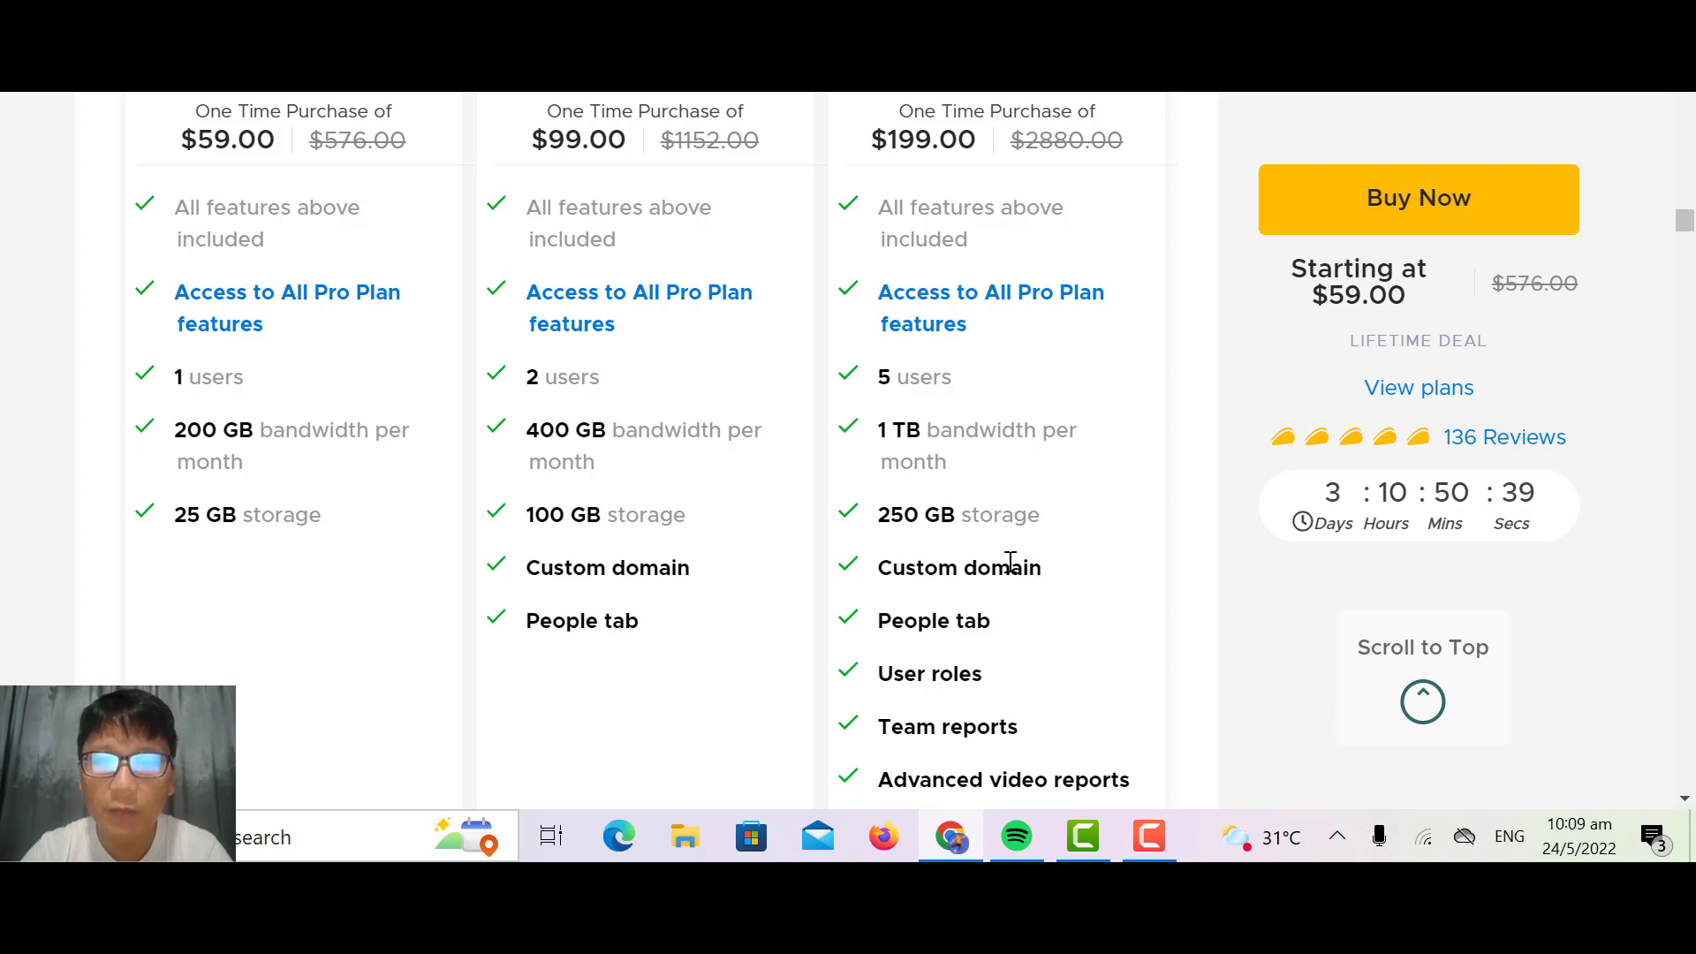
scroll(1009, 562, down, 3)
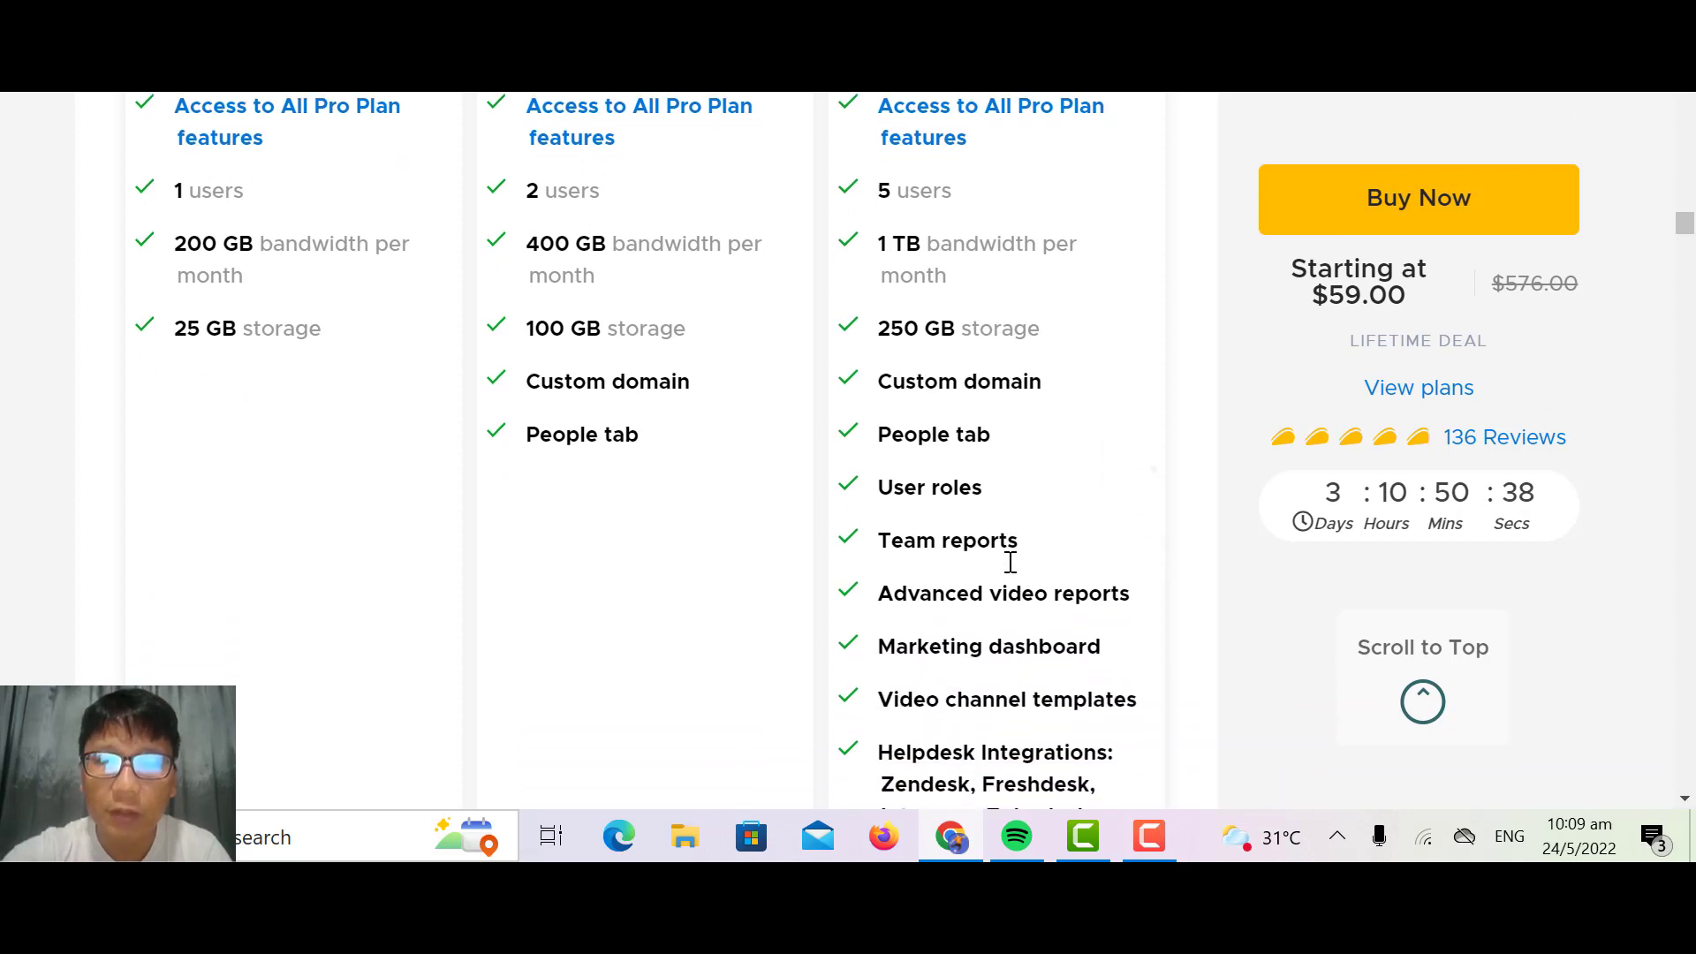
scroll(1010, 562, down, 3)
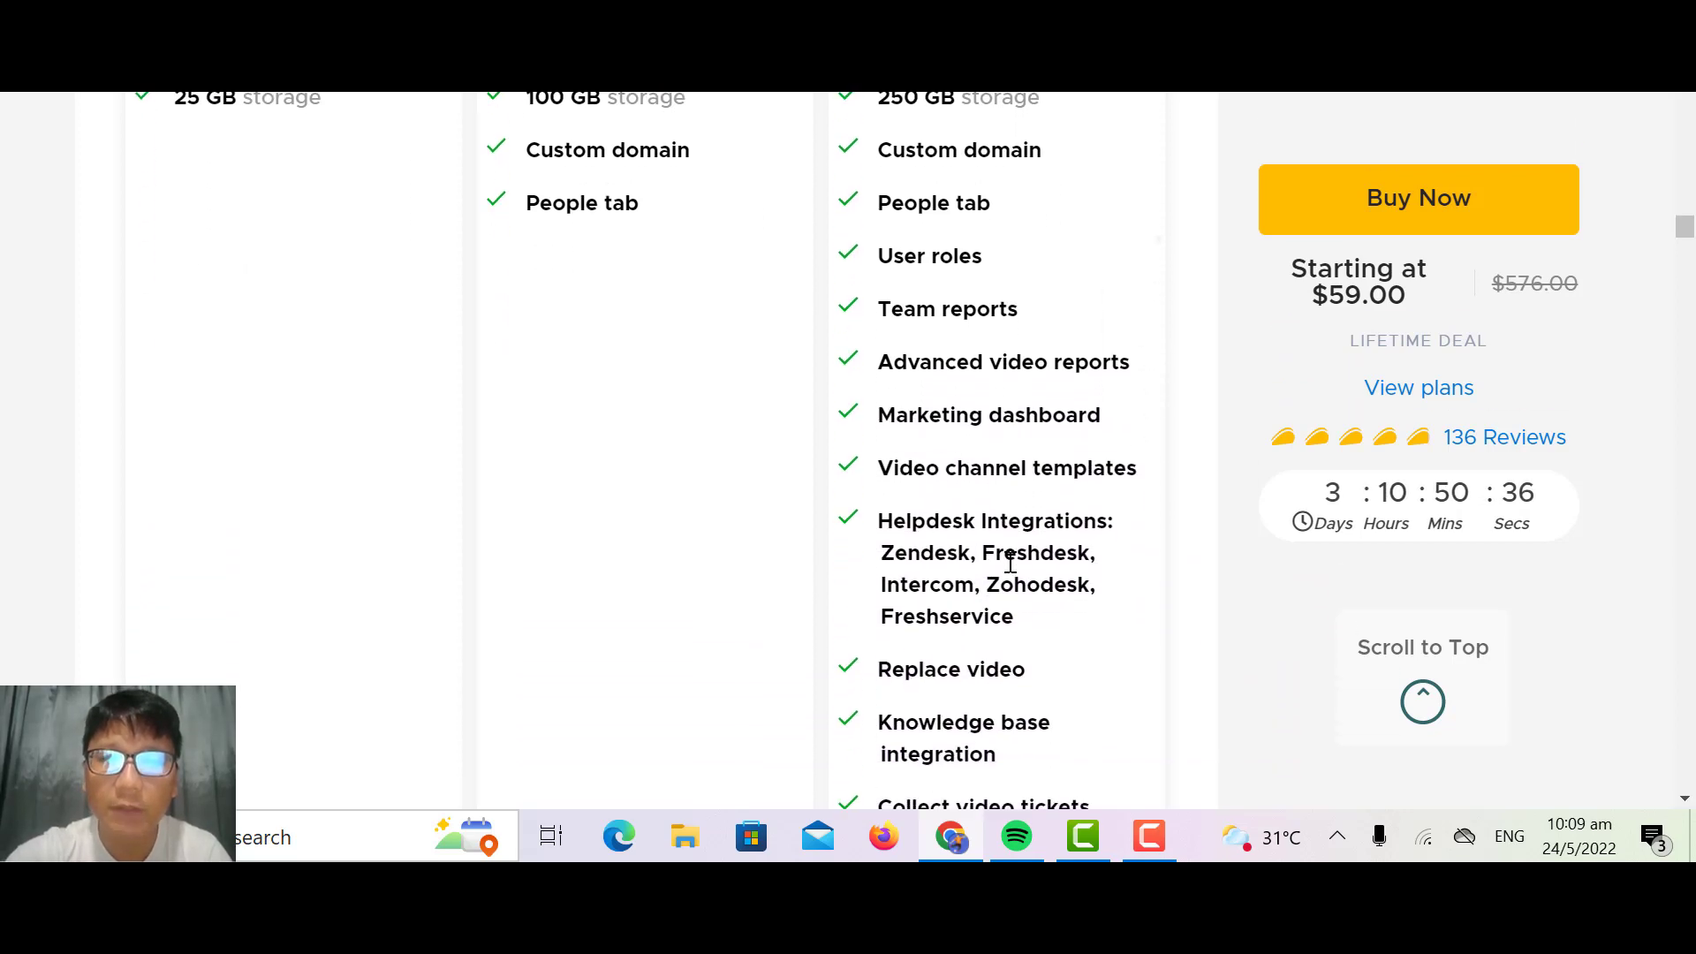
scroll(1009, 562, down, 1)
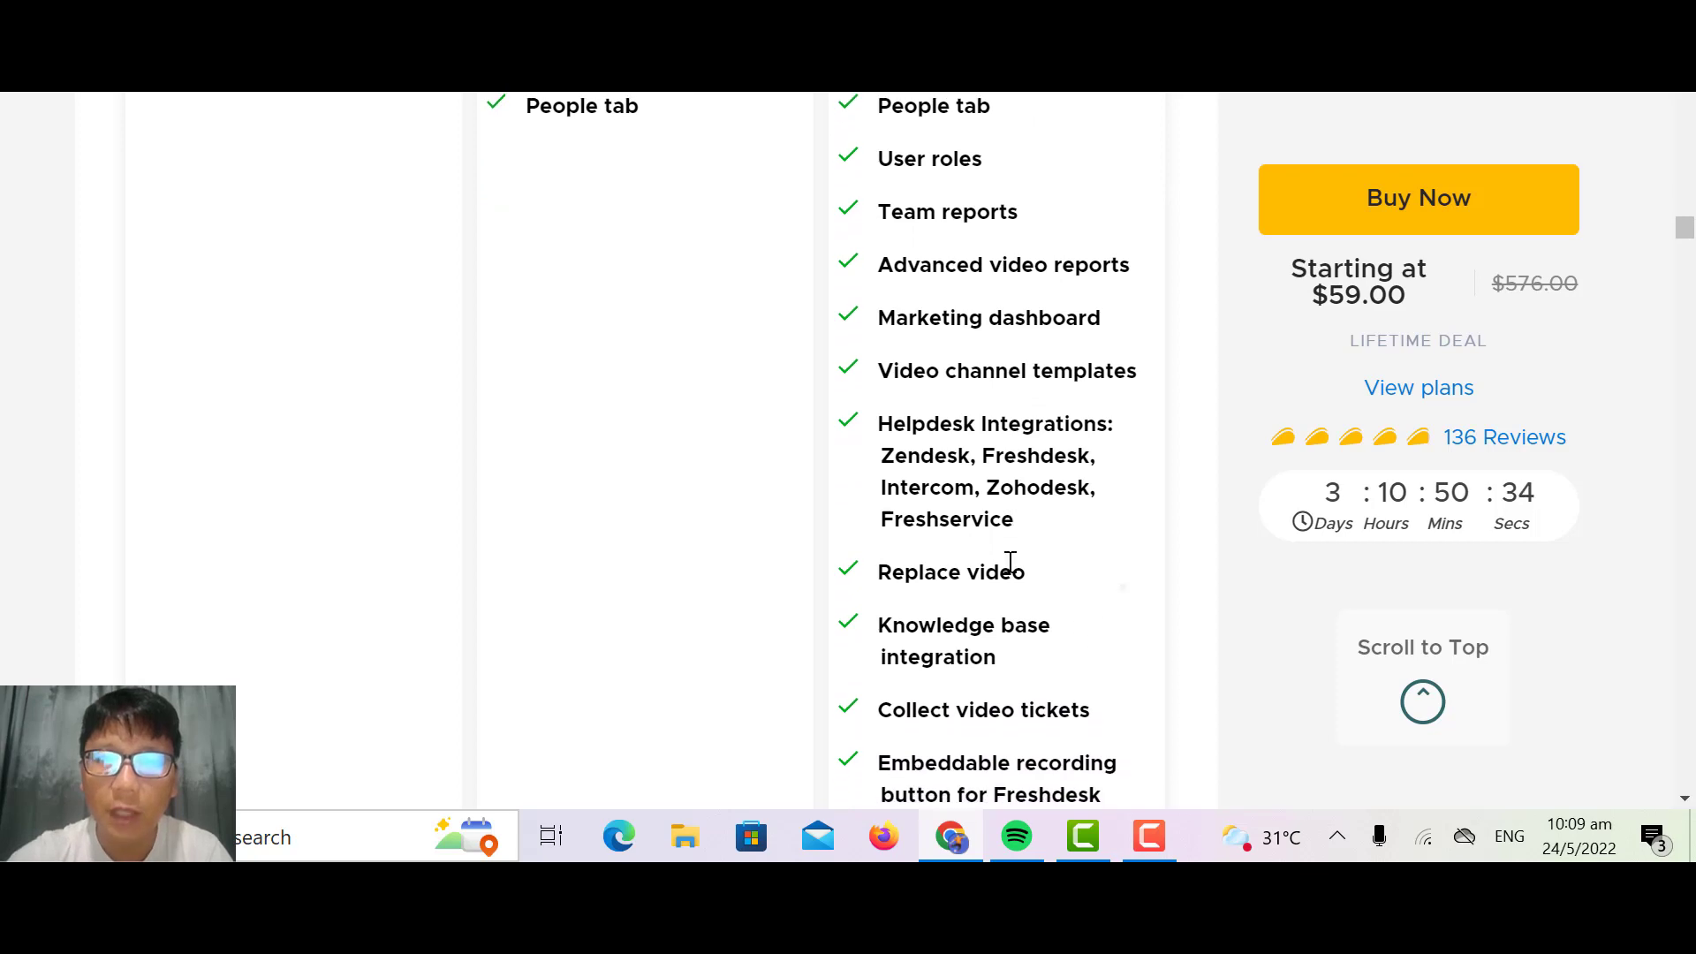
scroll(1009, 563, down, 3)
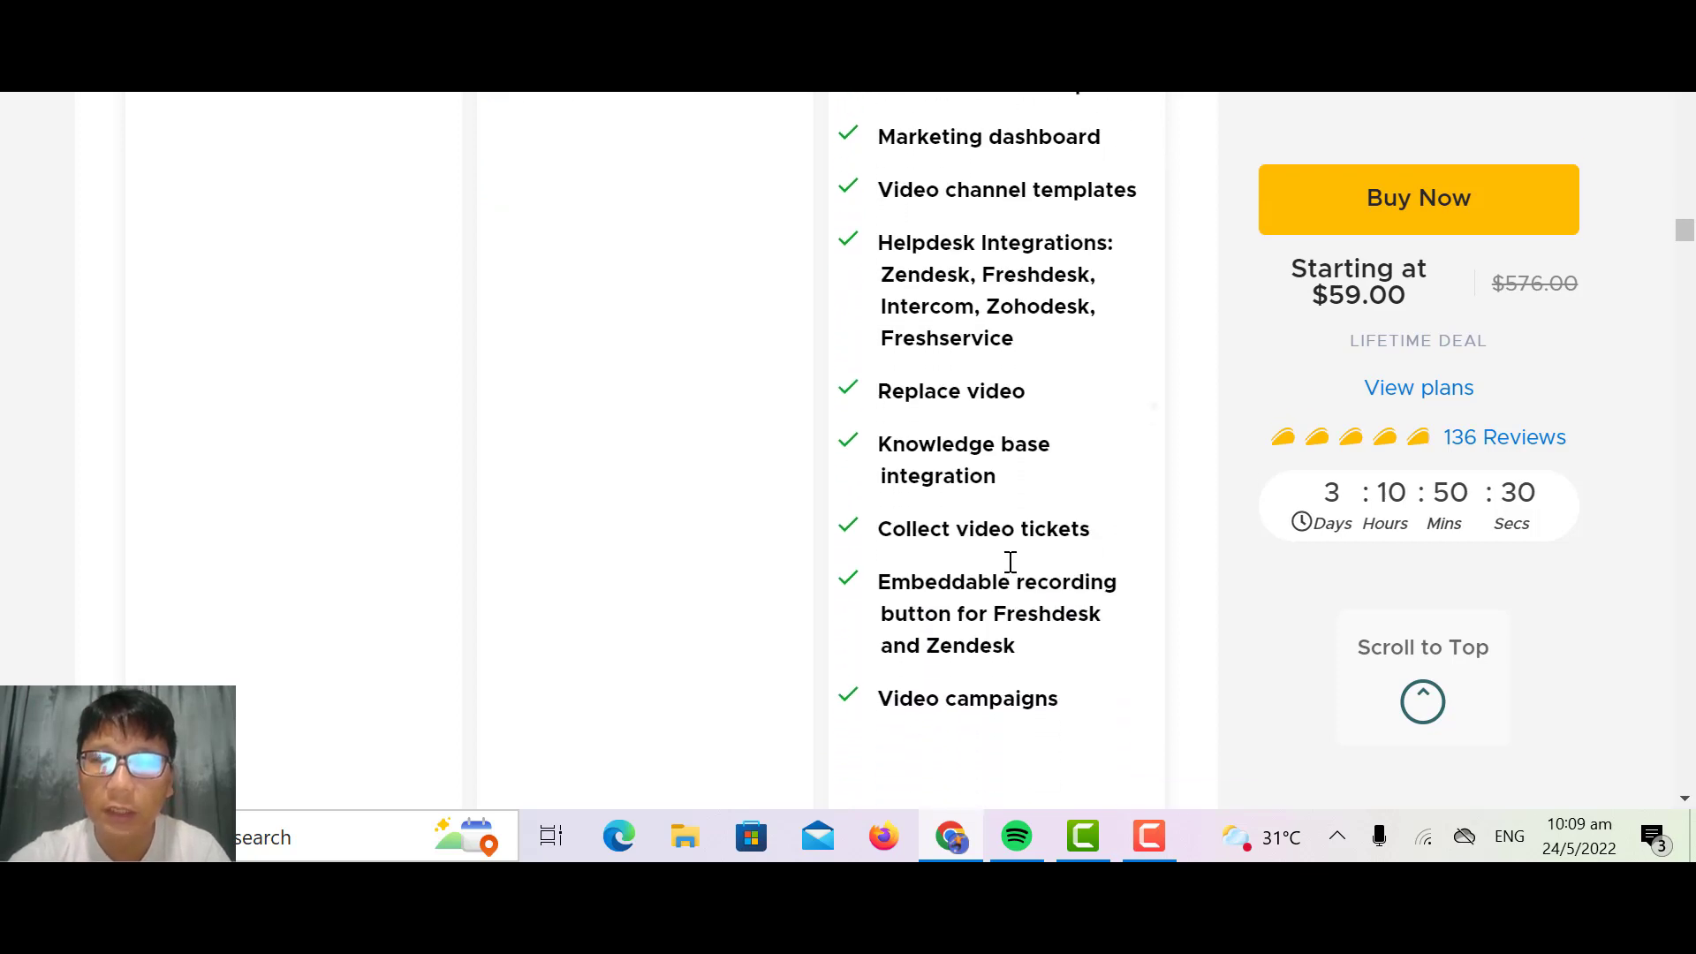
scroll(1010, 562, up, 5)
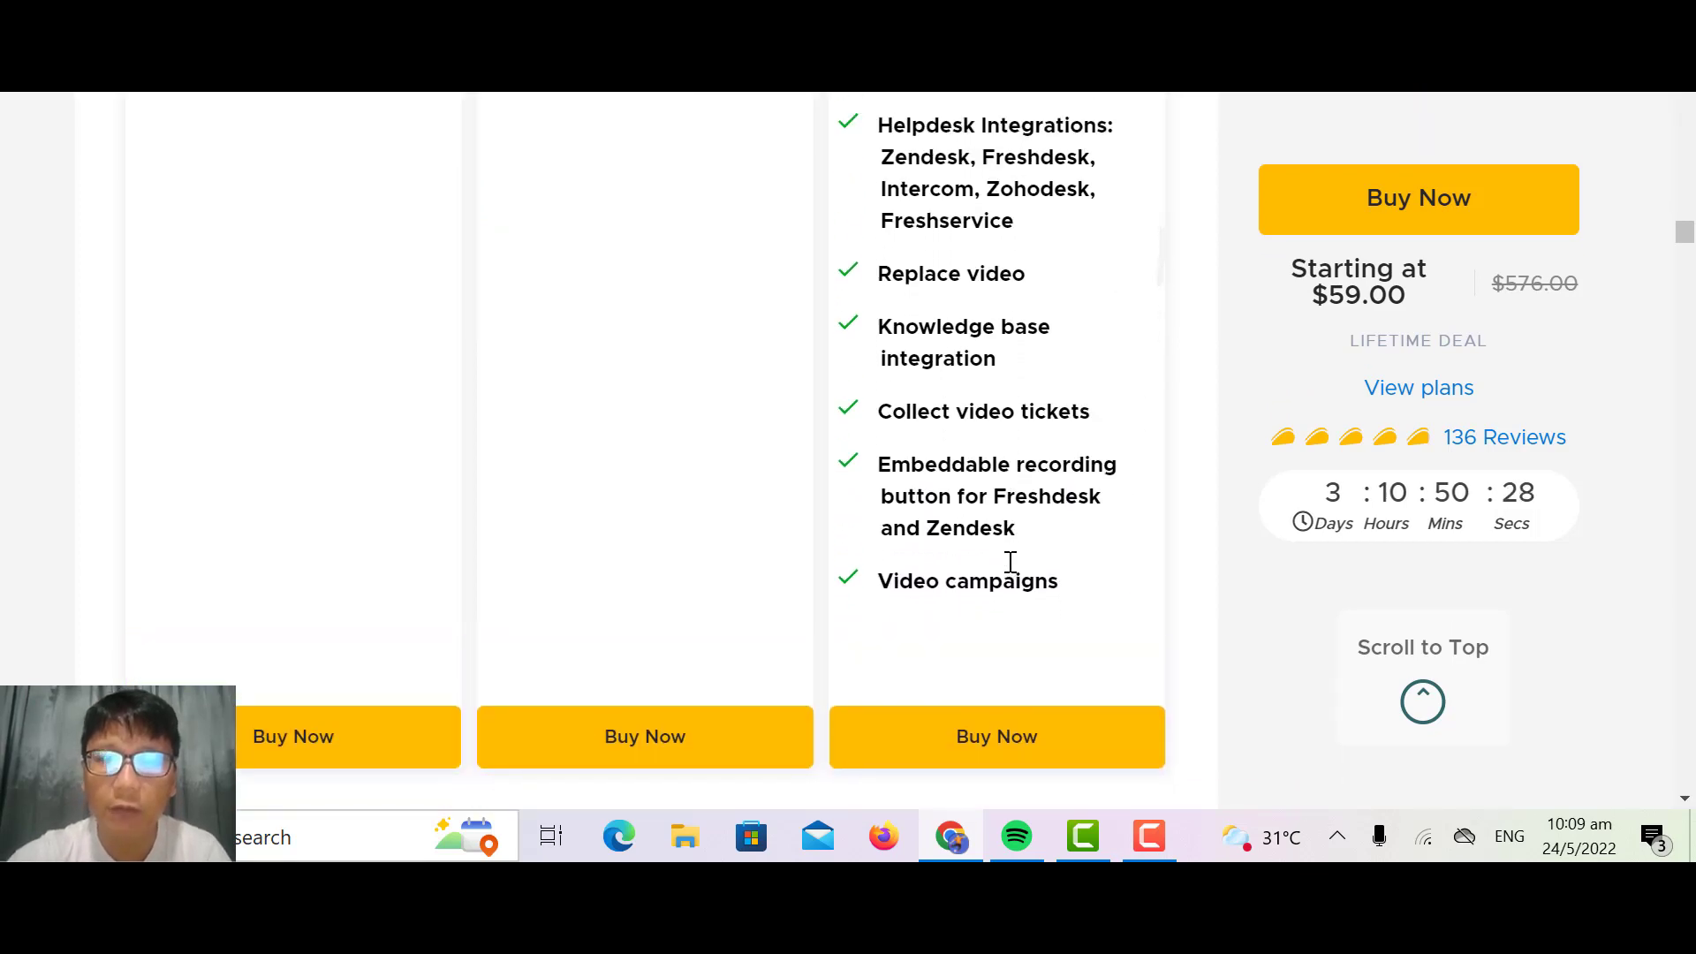
scroll(1010, 562, up, 5)
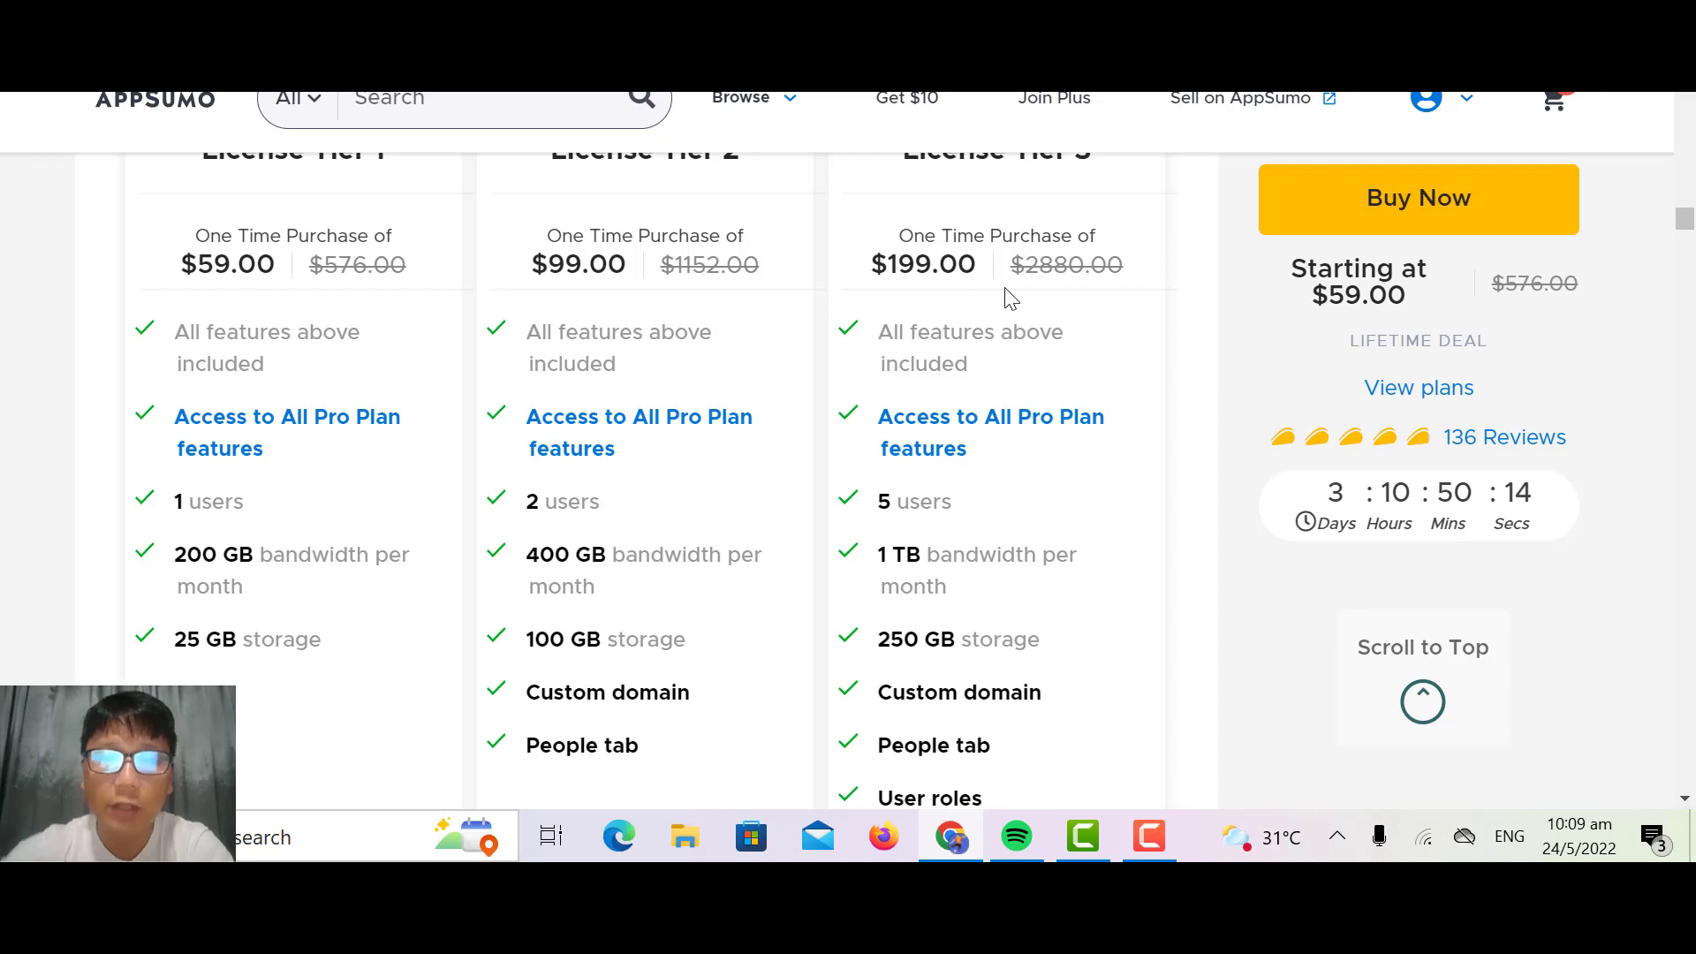
scroll(1012, 298, down, 5)
scroll(1004, 288, up, 5)
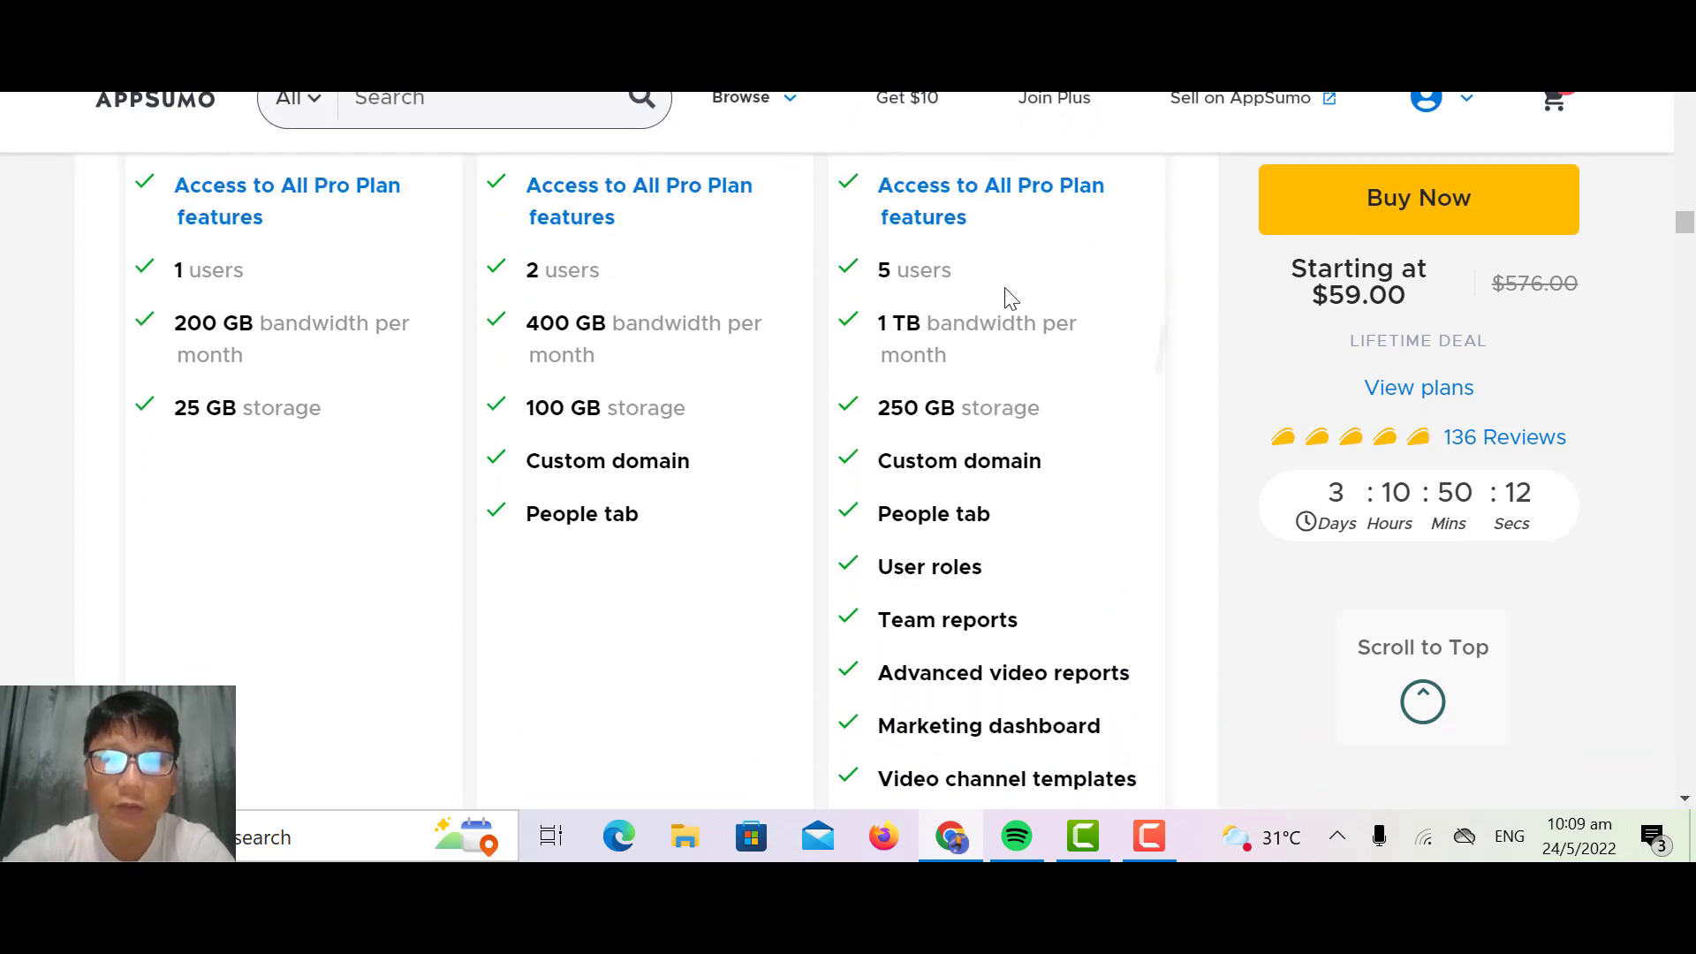